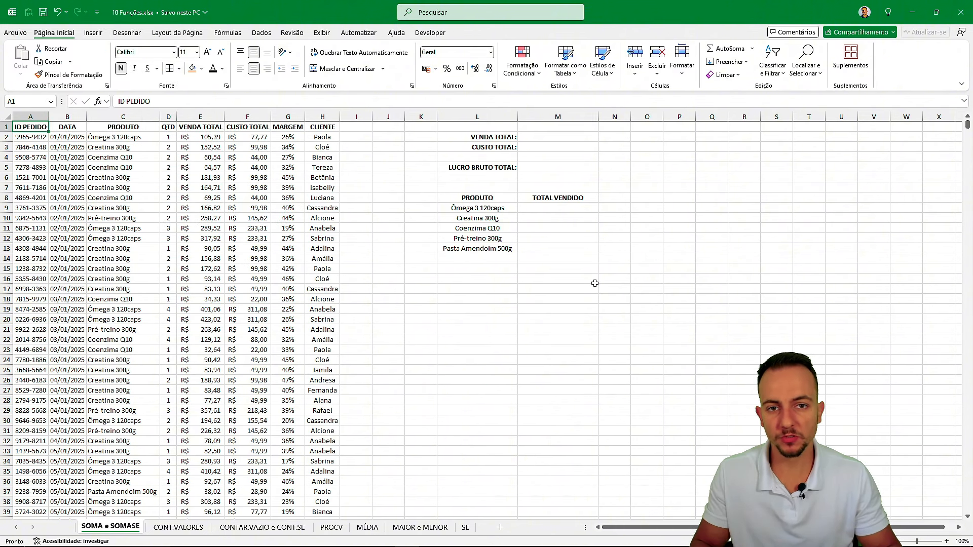
Step: Look through the workbook's practice sheets up to SE and return to the SOMA e SOMASE sheet
key("ctrl+Page_Down")
key("ctrl+Page_Down")
key("ctrl+Page_Down")
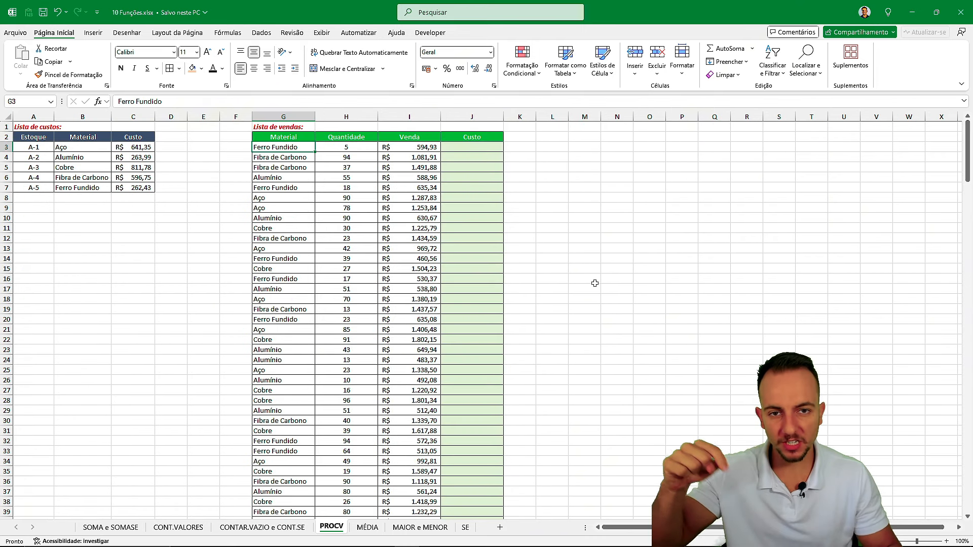
key("ctrl+Page_Down")
key("ctrl+Page_Down")
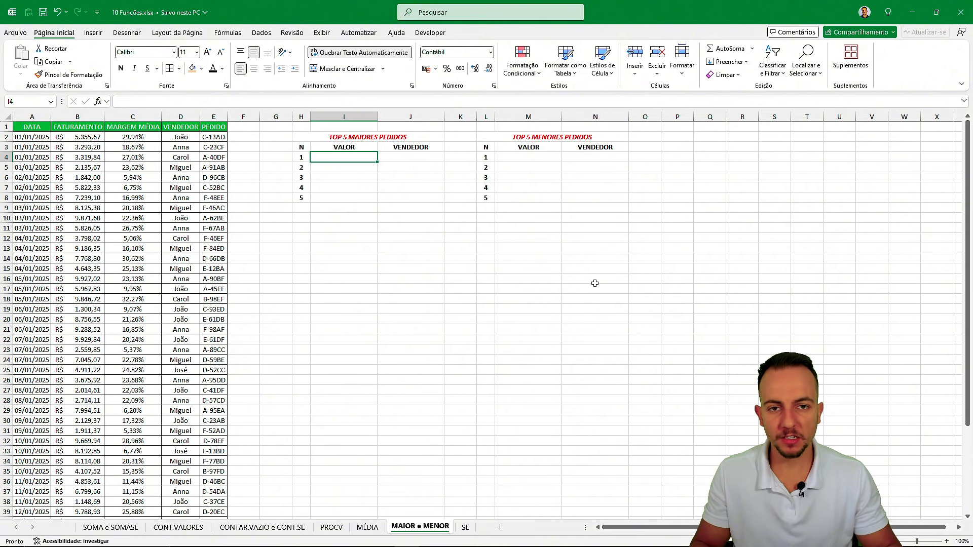
key("ctrl+Page_Down")
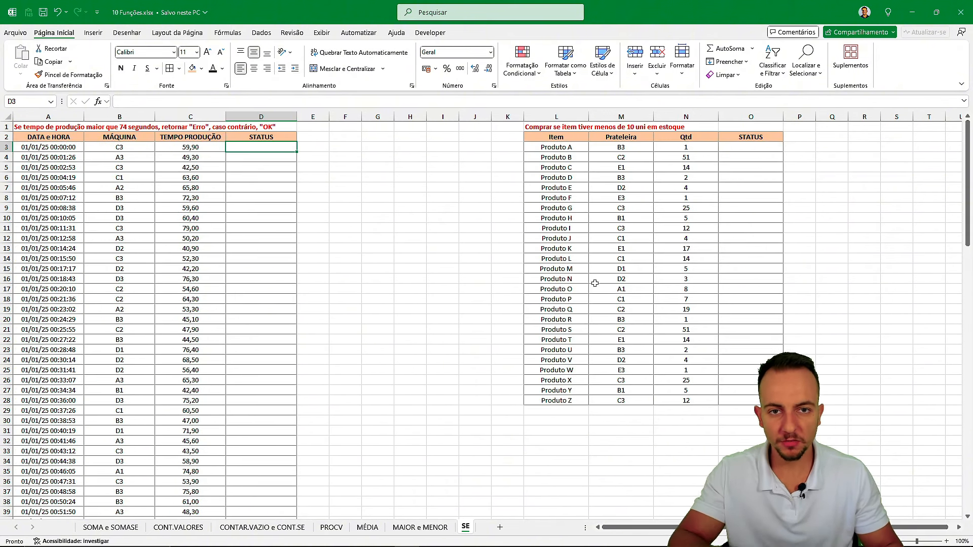
key("ctrl+Page_Up")
key("ctrl+Page_Up")
key("ctrl+Page_Up")
key("ctrl+Page_Up")
key("ctrl+Page_Up")
key("ctrl+Page_Up")
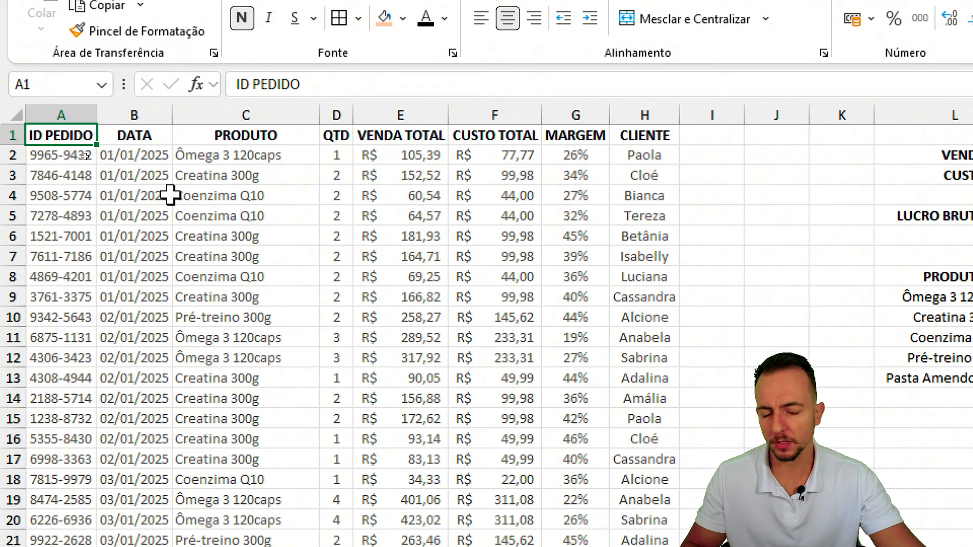
Step: Examine the sales table's columns from ID PEDIDO to CLIENTE and the VENDA TOTAL, CUSTO TOTAL and LUCRO BRUTO TOTAL labels
left_click(76, 114)
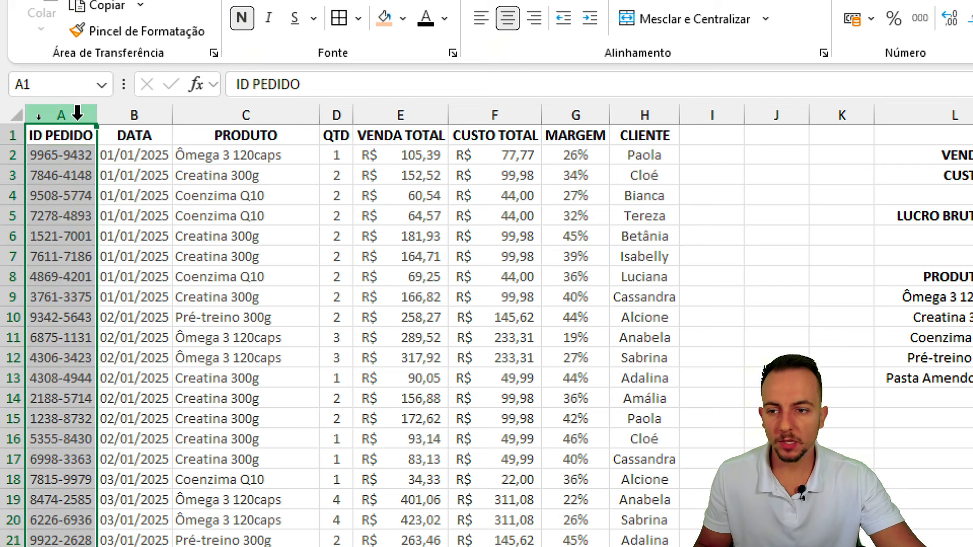
left_click(129, 111)
left_click(304, 109)
left_click(341, 114)
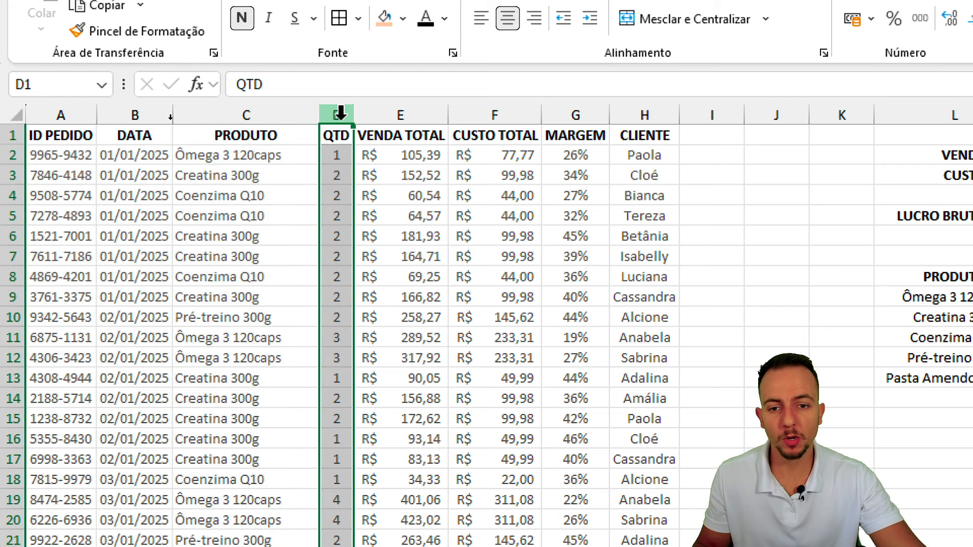
left_click(384, 113)
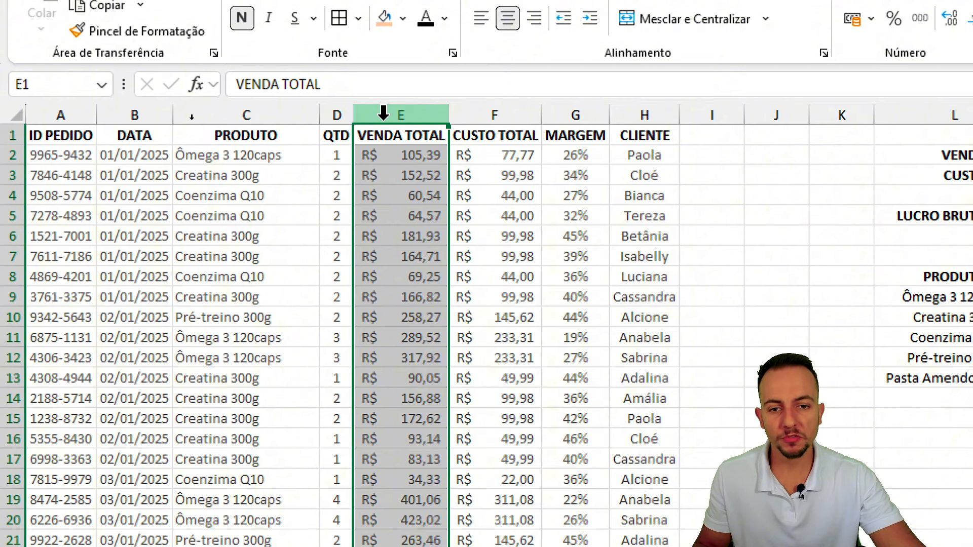
left_click(495, 110)
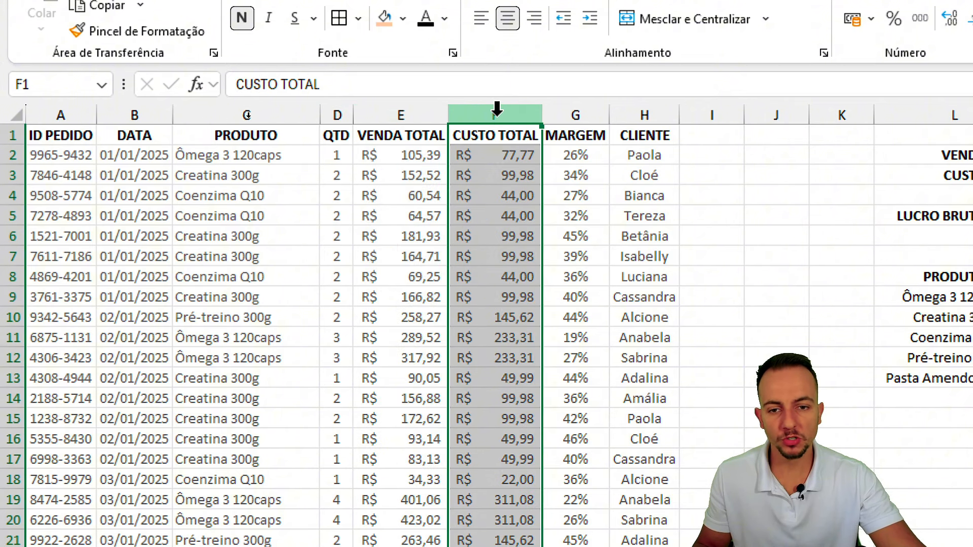
left_click(574, 111)
left_click(637, 109)
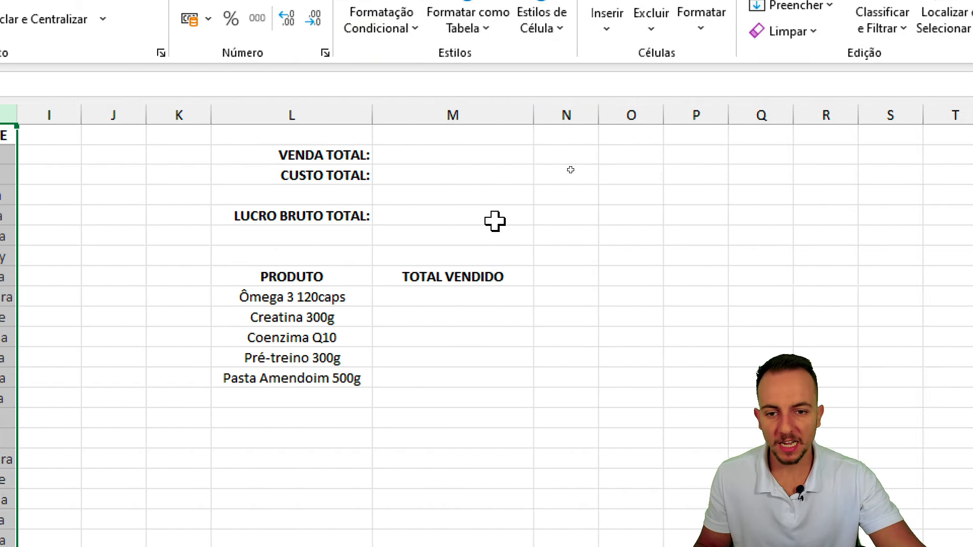
left_click(368, 158)
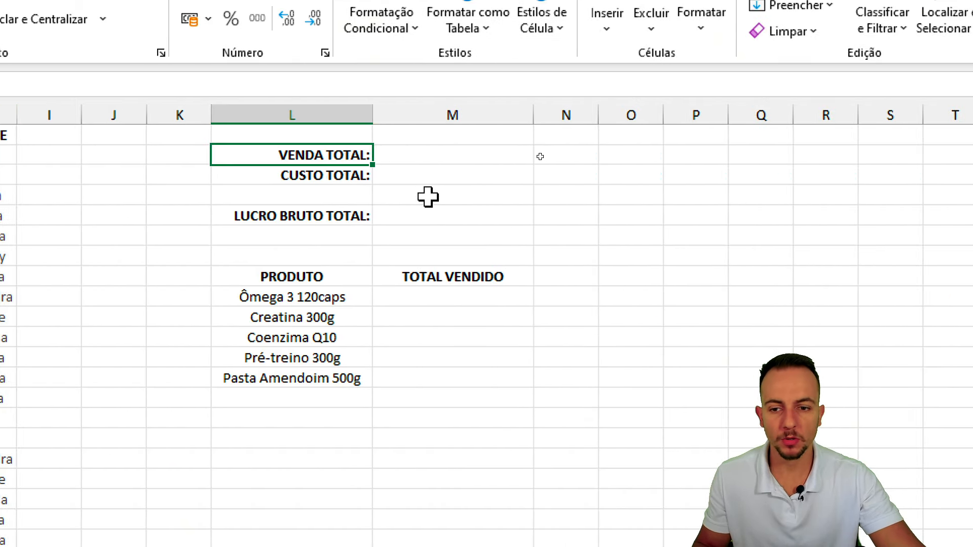
left_click(368, 177)
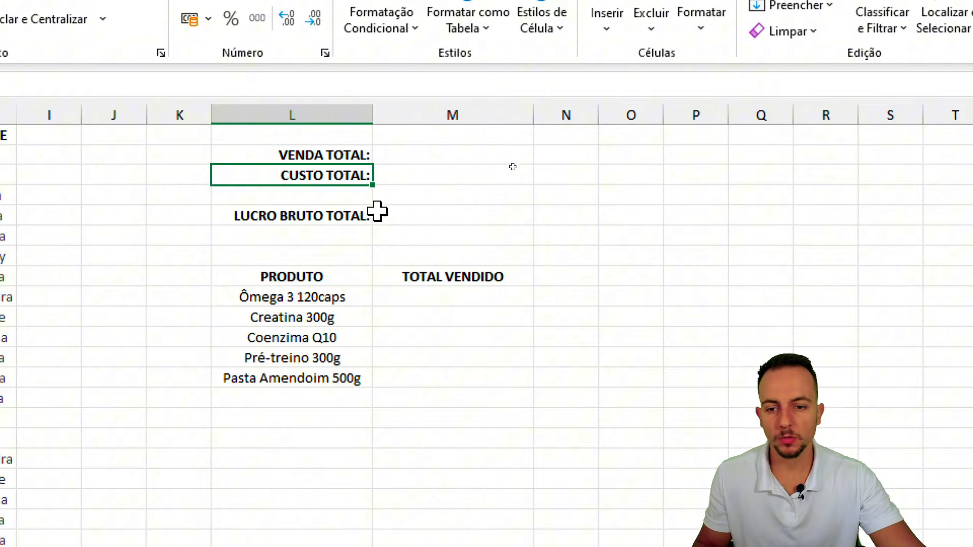
left_click(346, 218)
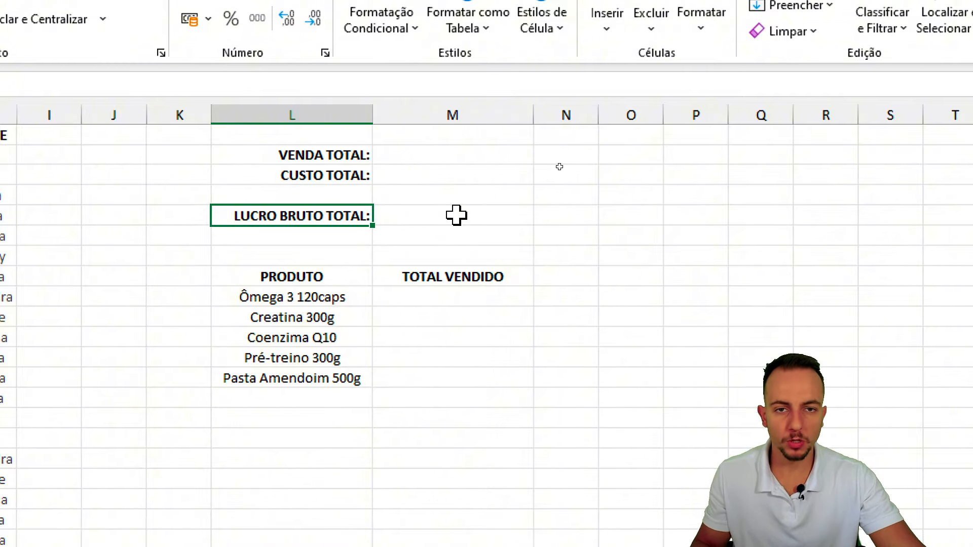
Step: Try summing only E2:E12 with SOMA in the VENDA TOTAL cell M2, and delete the formula
left_click(434, 158)
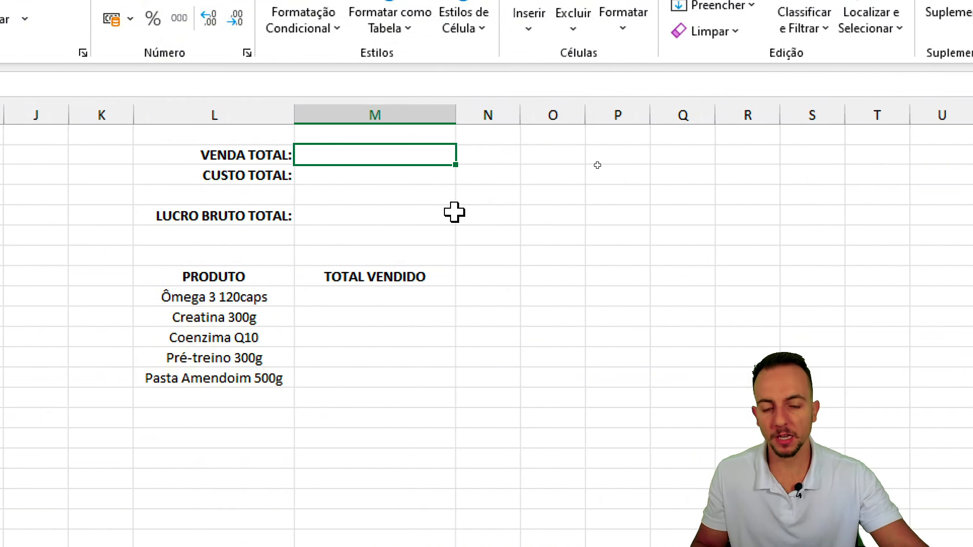
type("=")
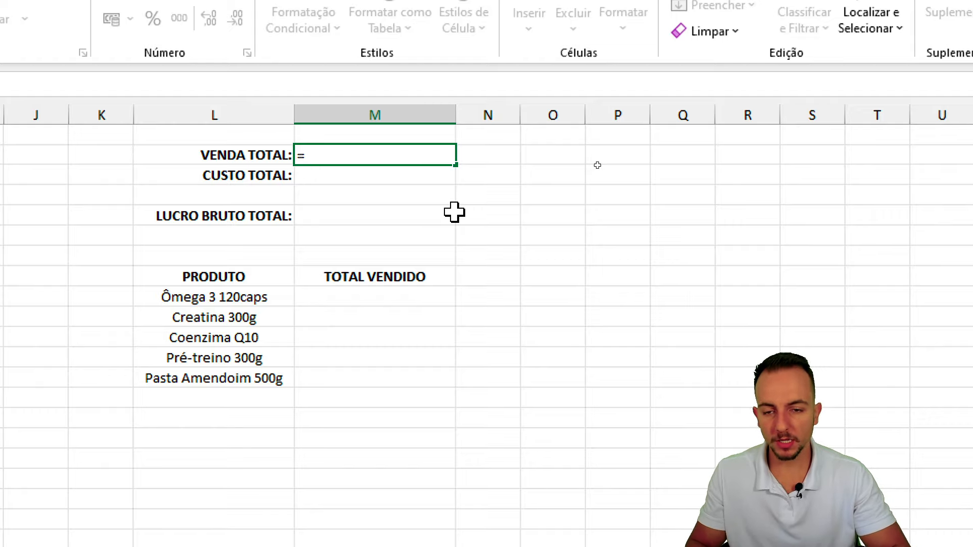
type("soma")
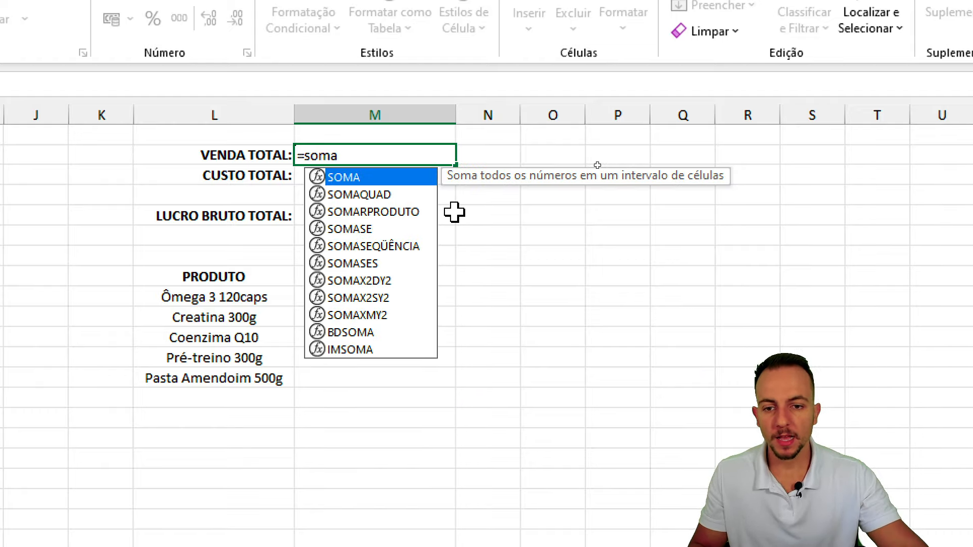
double_click(359, 180)
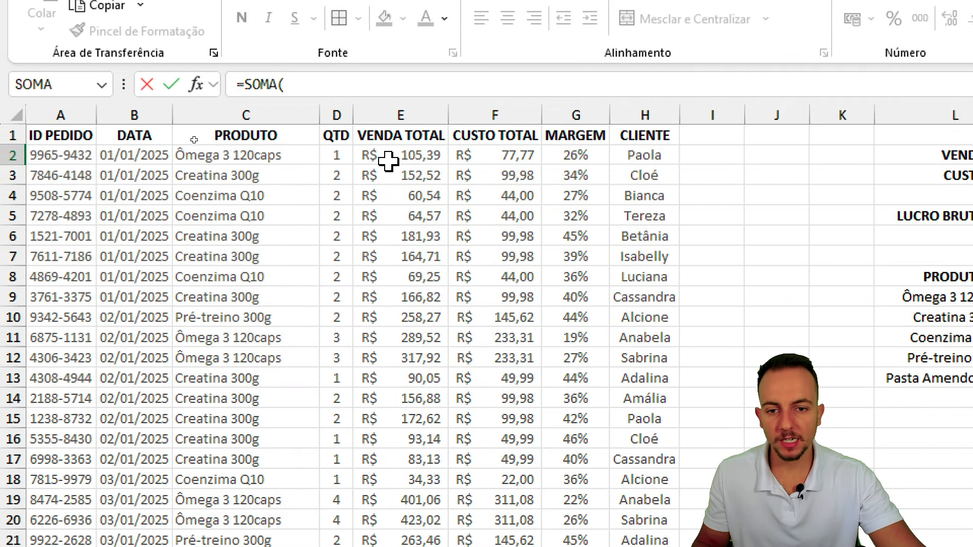
left_click_drag(389, 161, 378, 361)
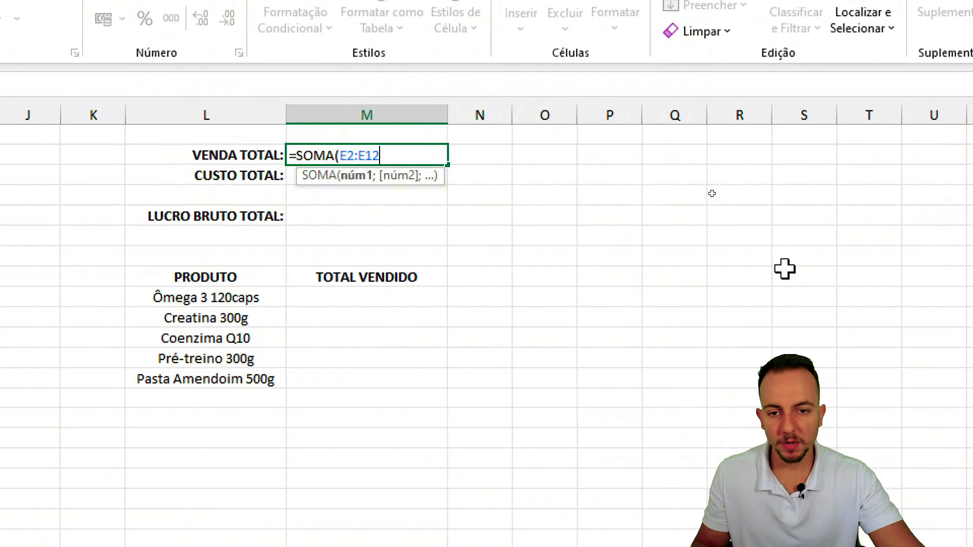
key("Return")
left_click(368, 155)
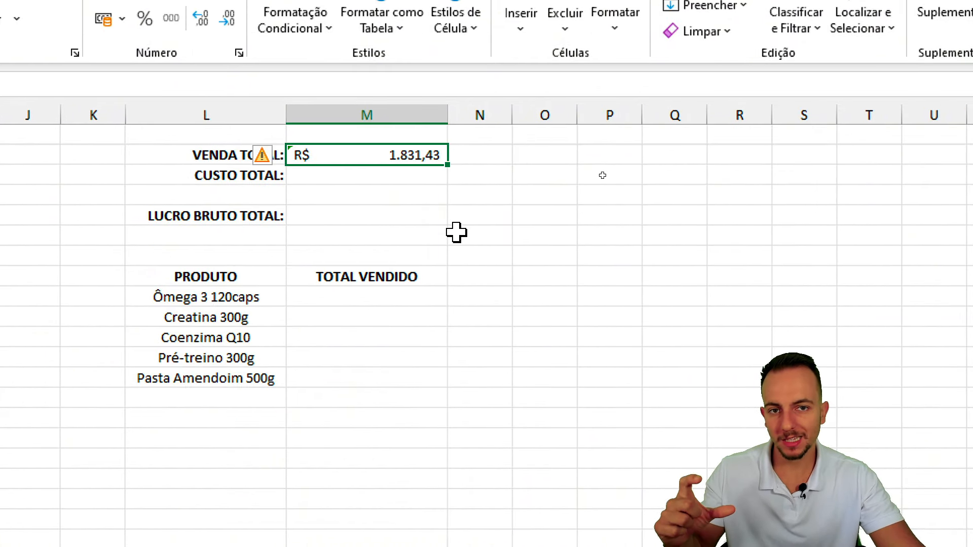
key("Delete")
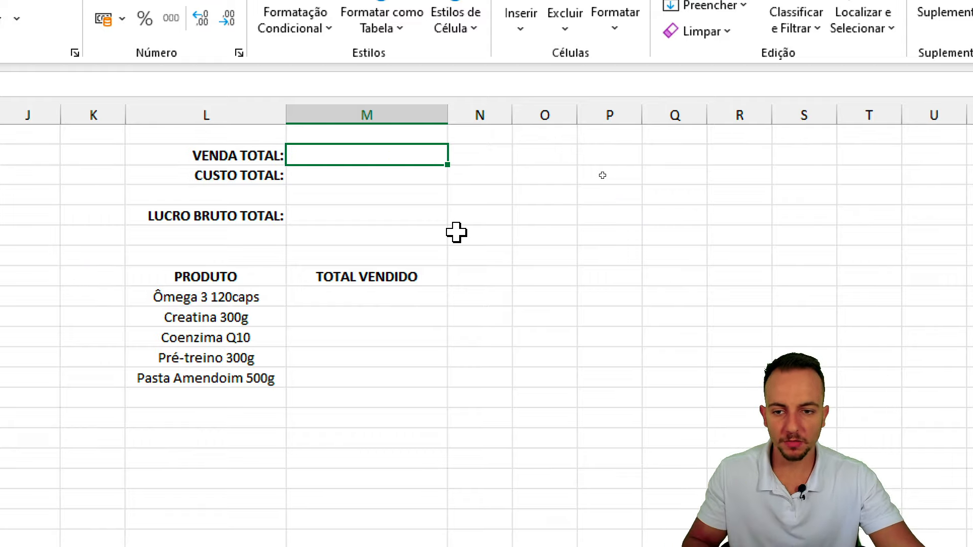
Step: Calculate VENDA TOTAL in cell M2 by summing the whole sales column with =SOMA(E:E)
type("=soma")
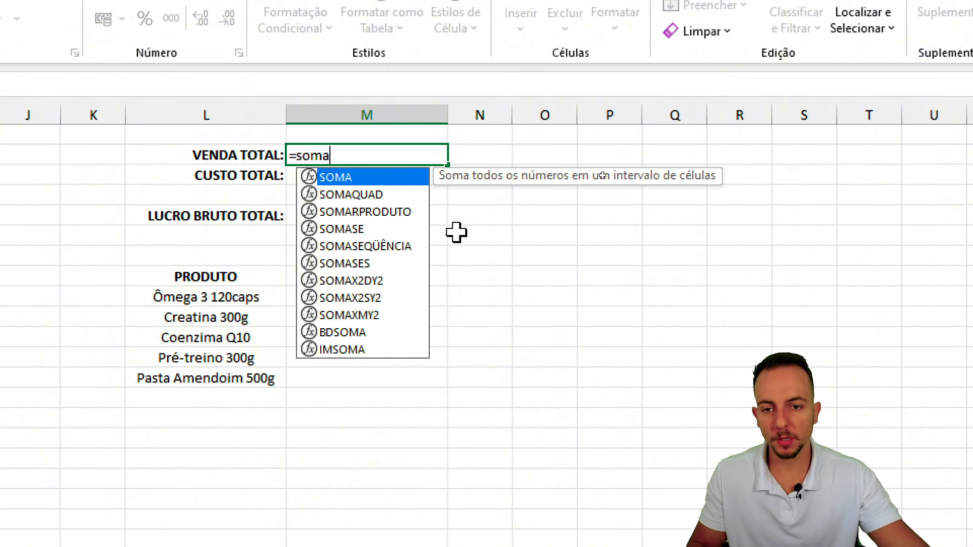
key("Tab")
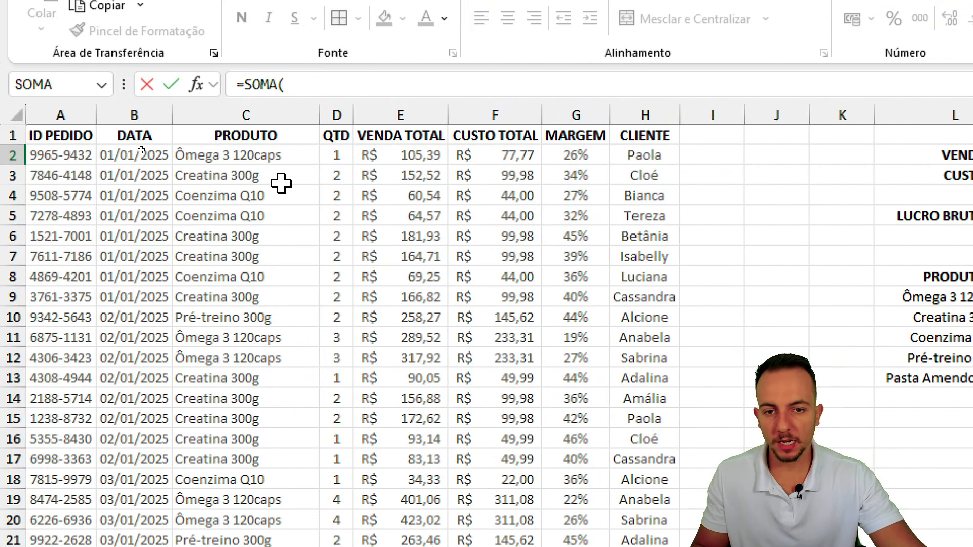
mouse_move(420, 82)
left_mouse_down()
mouse_move(375, 142)
mouse_move(436, 87)
left_mouse_up()
left_click_drag(417, 229, 405, 465)
left_click(398, 114)
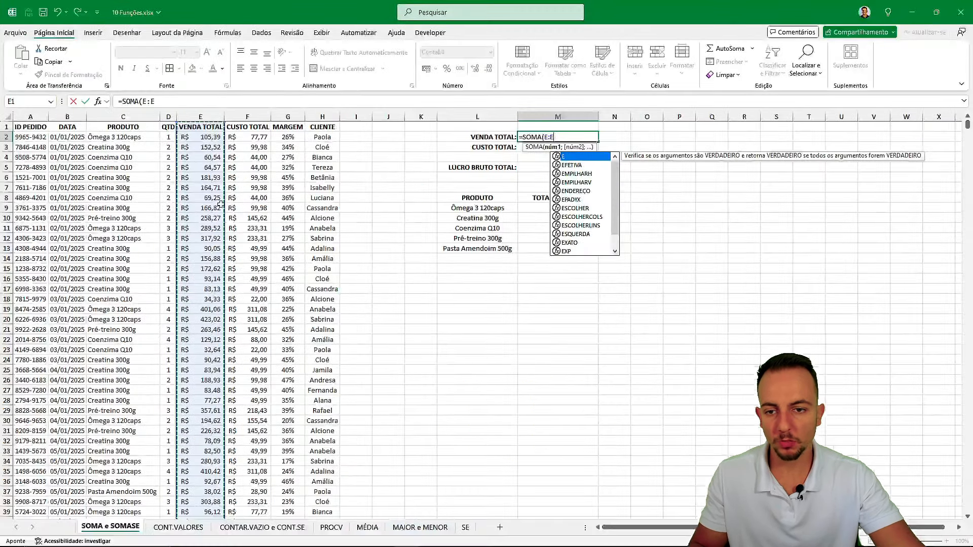
scroll(220, 203, "down", 20)
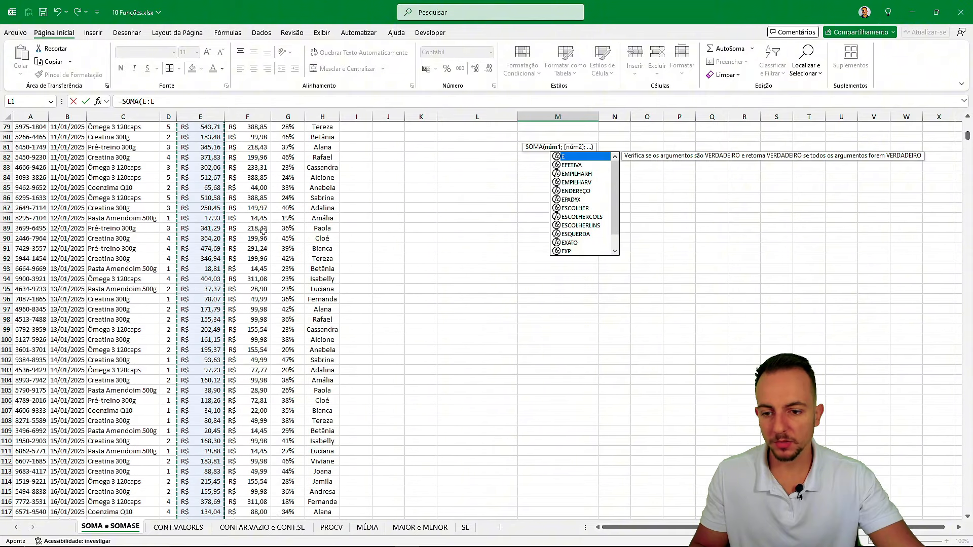
scroll(263, 231, "up", 20)
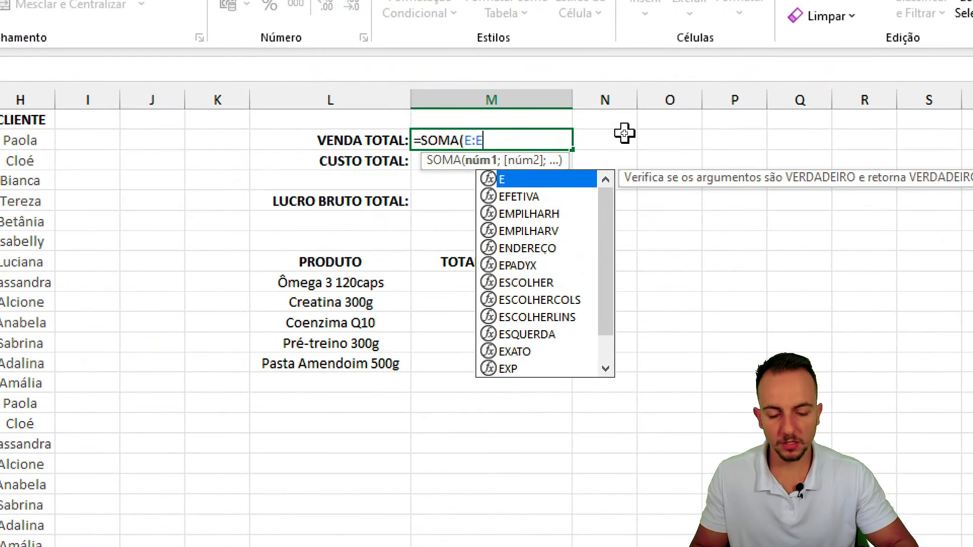
key("Return")
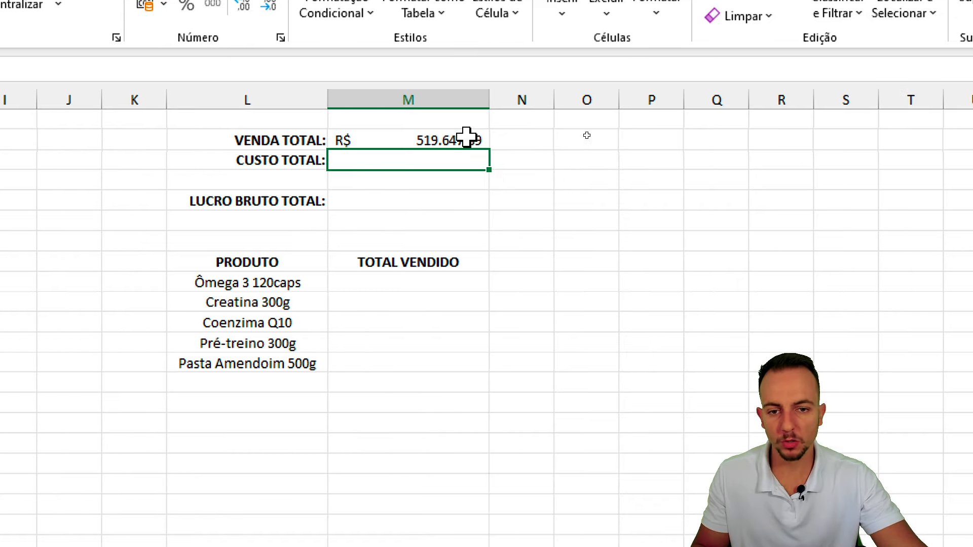
left_click(549, 138)
Step: Calculate CUSTO TOTAL in cell M3 by summing the whole cost column with =SOMA(F:F)
left_click(428, 161)
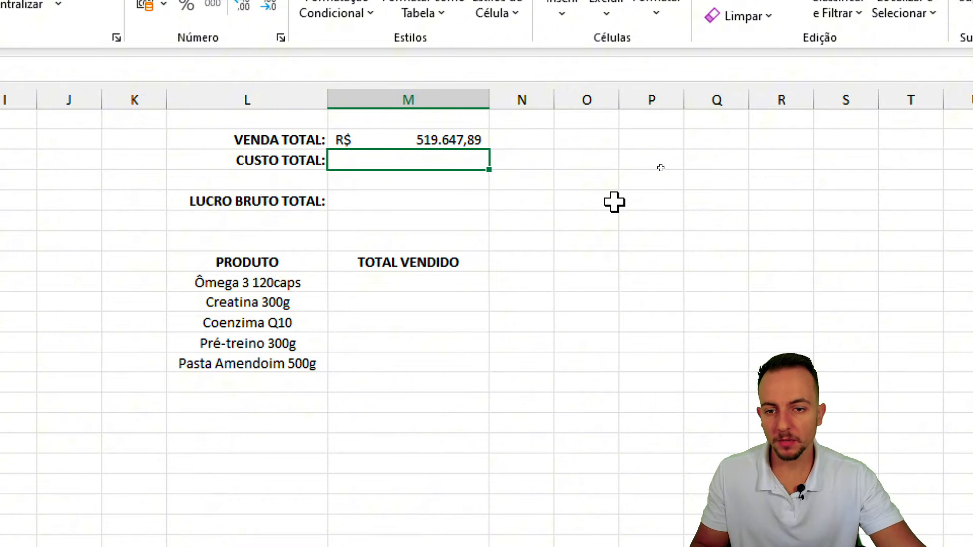
type("=soma")
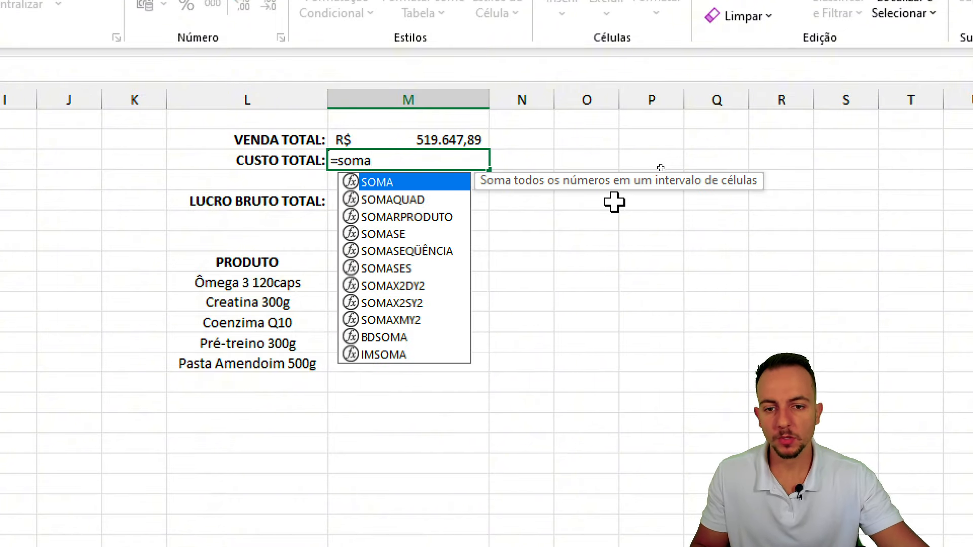
double_click(411, 183)
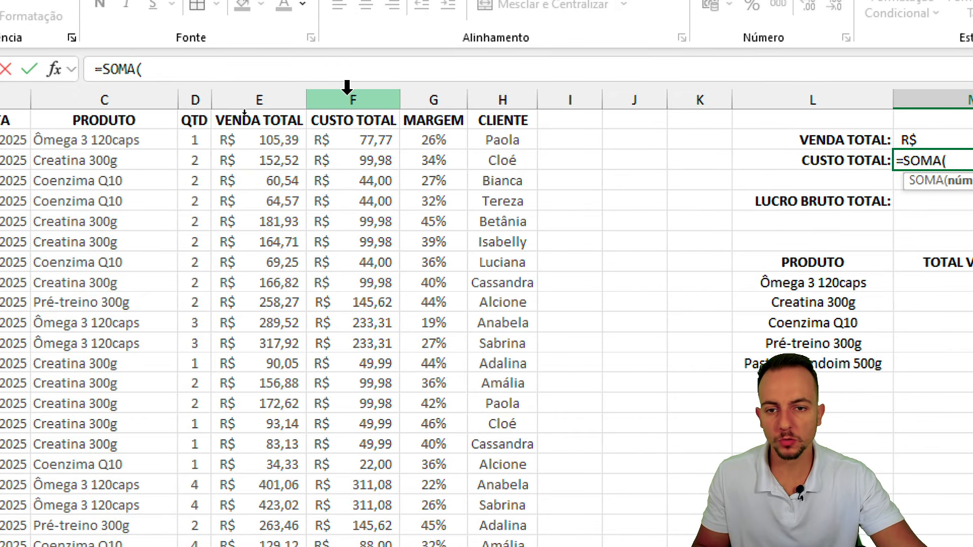
left_click(348, 87)
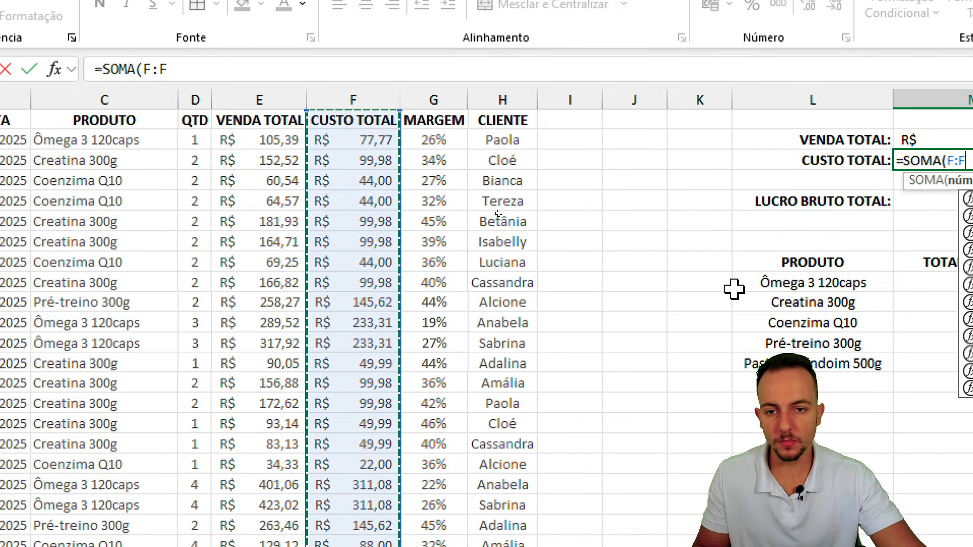
key("Return")
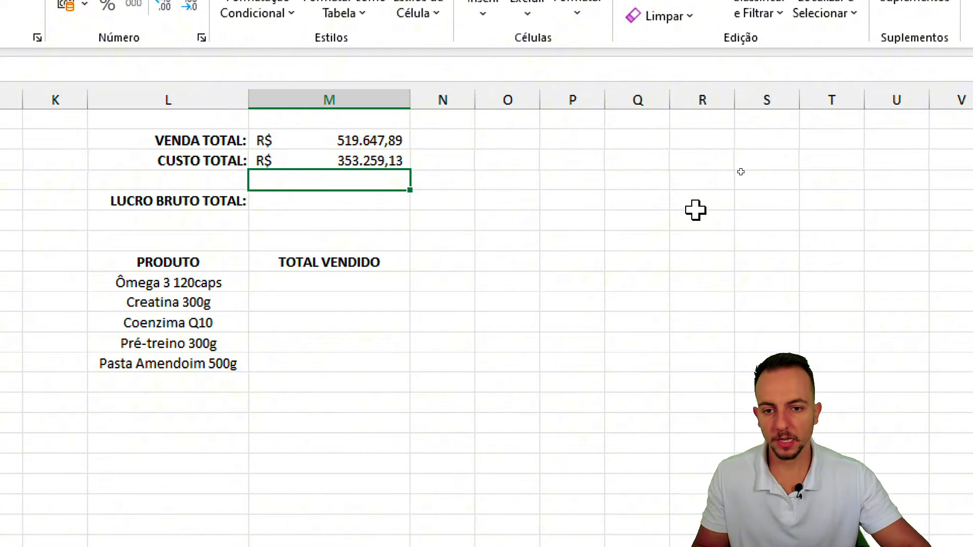
Step: Calculate LUCRO BRUTO TOTAL in cell M5 by subtracting the total cost from total sales with =M2-M3
left_click_drag(228, 143, 265, 158)
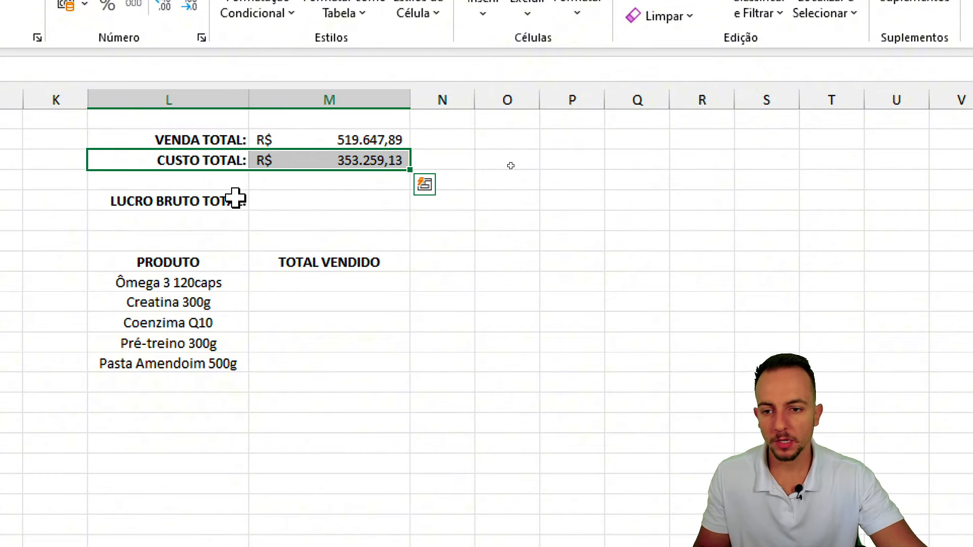
left_click_drag(231, 197, 277, 203)
left_click(278, 203)
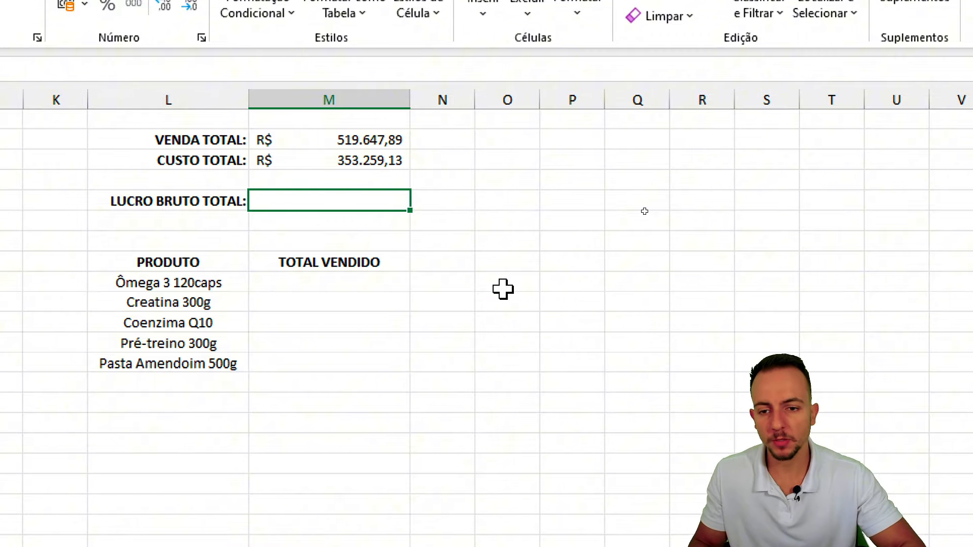
type("=")
left_click(372, 139)
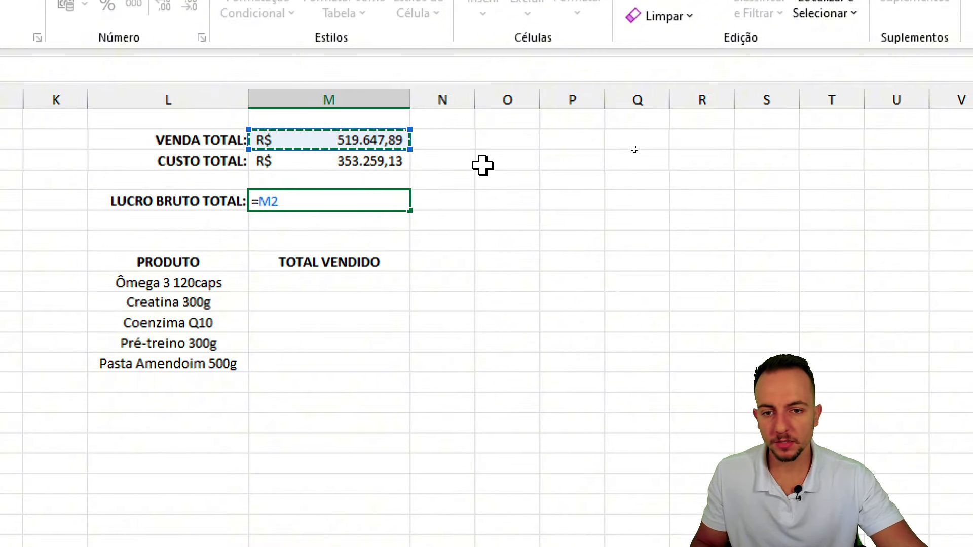
type("-")
left_click(376, 162)
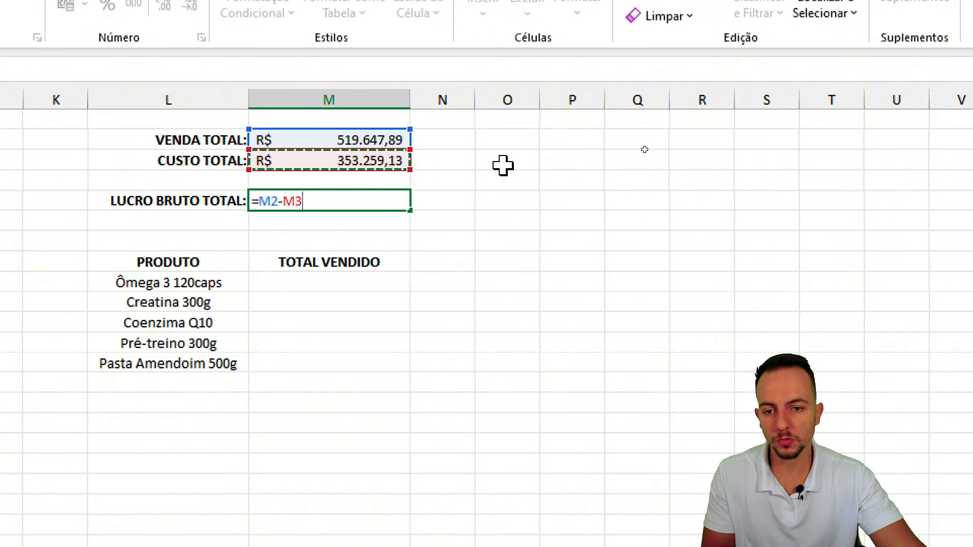
key("Return")
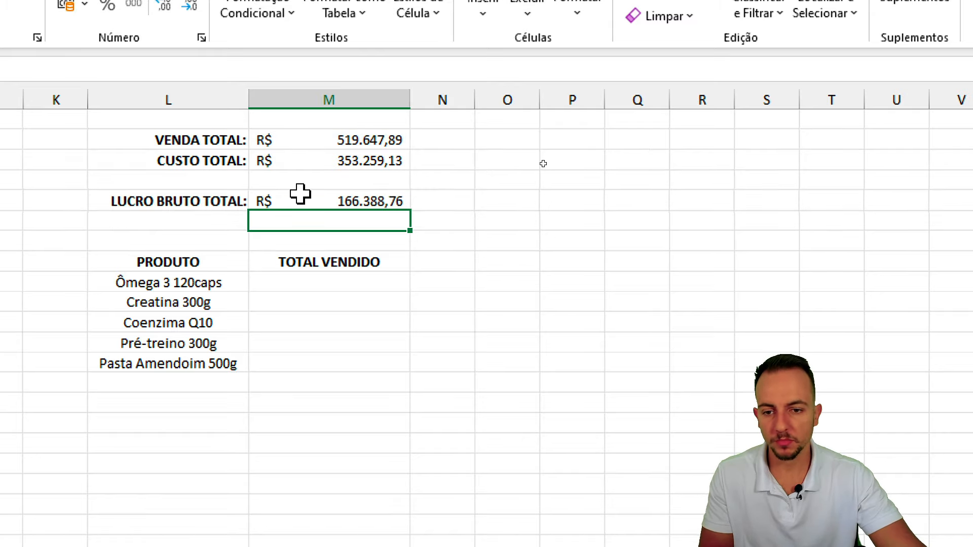
Step: Examine the VENDA TOTAL result and the PRODUTO and TOTAL VENDIDO table that breaks sales down by product
left_click(301, 195)
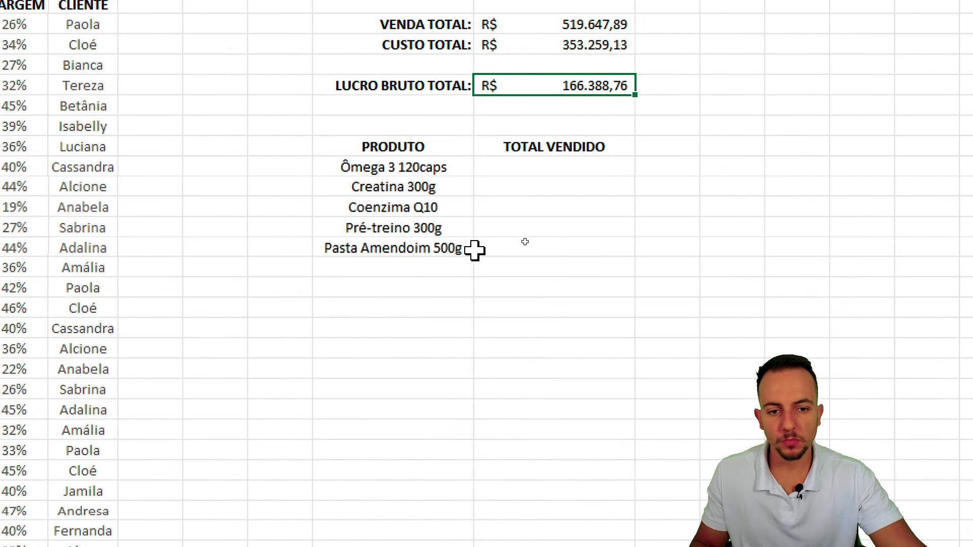
left_click(535, 169)
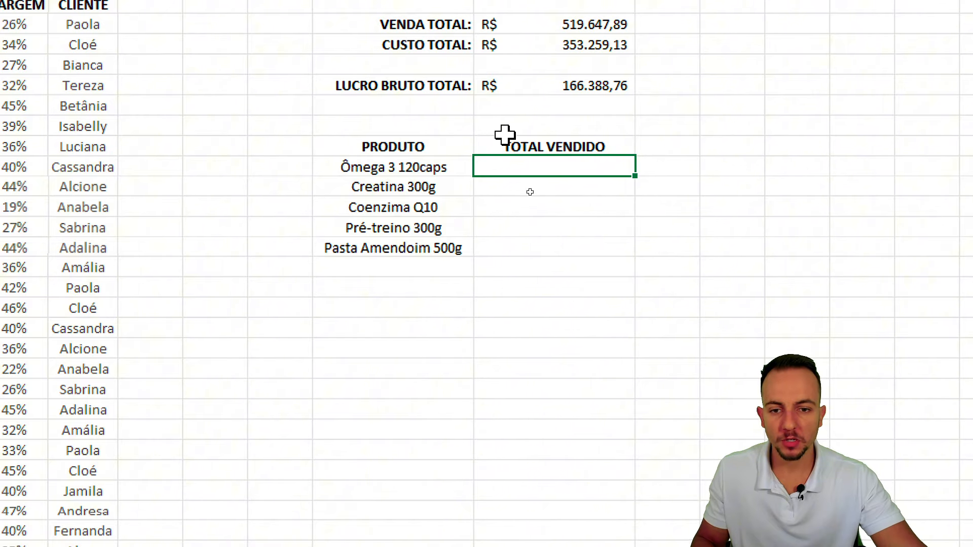
left_click_drag(458, 144, 451, 245)
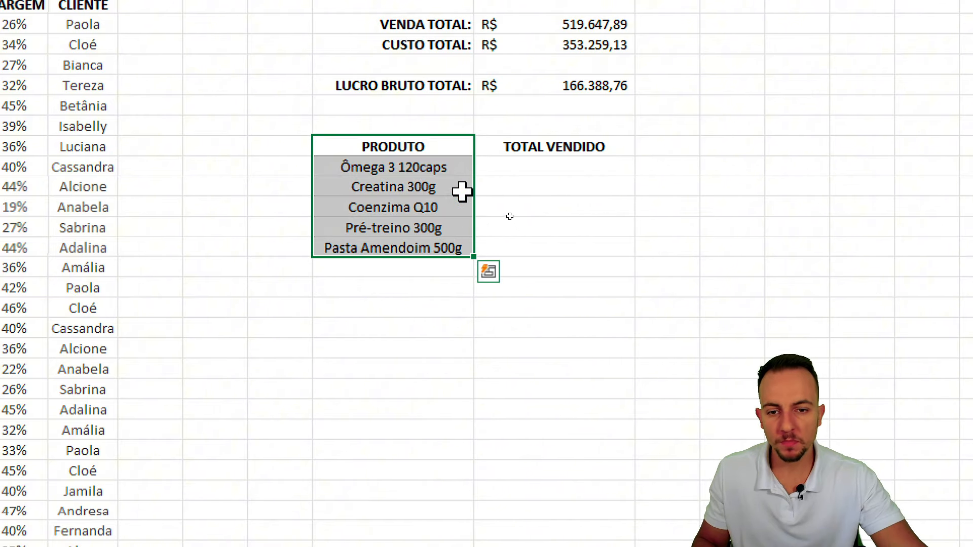
left_click(445, 166)
left_click(448, 189)
left_click(450, 206)
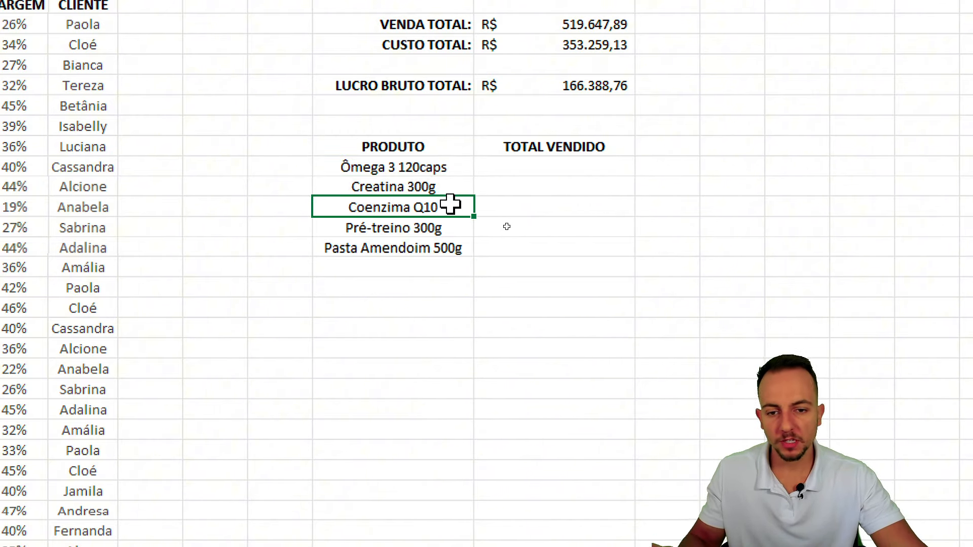
left_click_drag(527, 150, 502, 252)
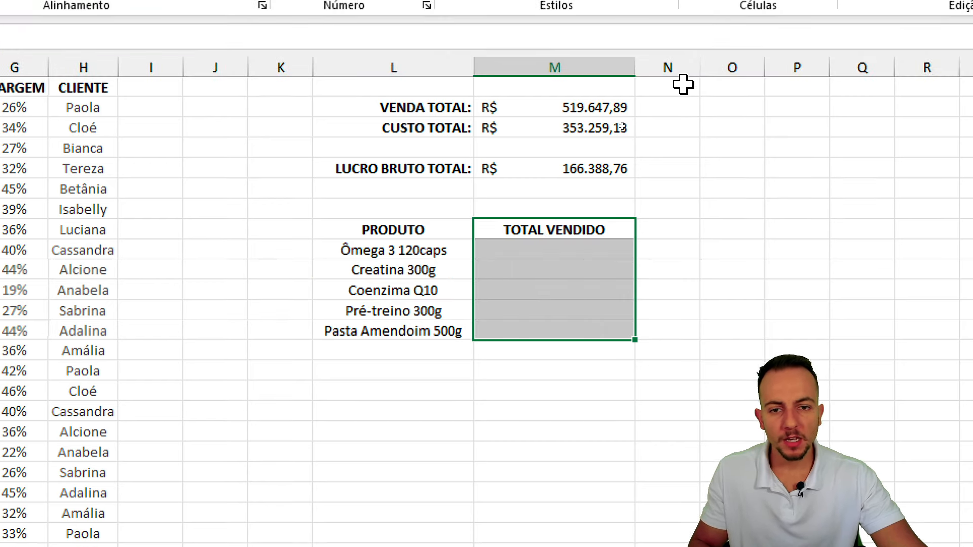
mouse_move(636, 81)
left_mouse_down()
mouse_move(593, 124)
mouse_move(573, 83)
left_mouse_up()
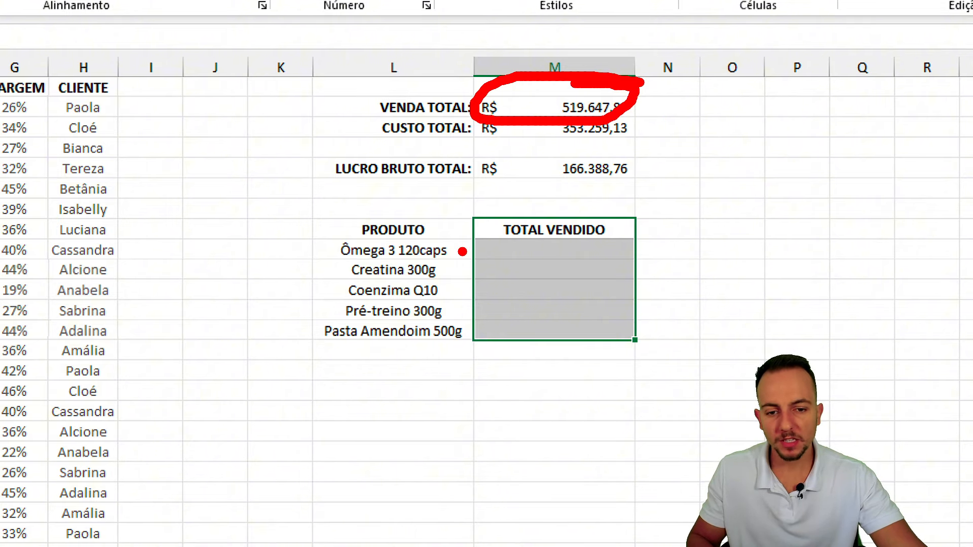
left_click_drag(462, 252, 509, 248)
mouse_move(460, 268)
left_mouse_down()
mouse_move(506, 280)
mouse_move(505, 341)
left_mouse_up()
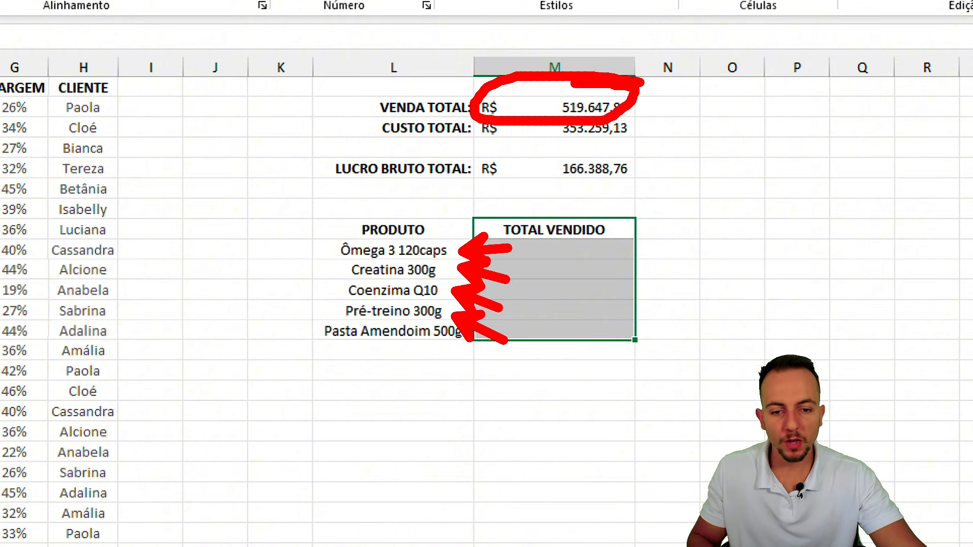
left_click_drag(441, 372, 478, 397)
key("Escape")
Step: Select cell M9 and examine how the Ômega 3 120caps rows in the PRODUTO column match the VENDA TOTAL column
left_click(555, 250)
key("ctrl+2")
mouse_move(352, 95)
left_mouse_down()
mouse_move(451, 472)
mouse_move(453, 540)
left_mouse_up()
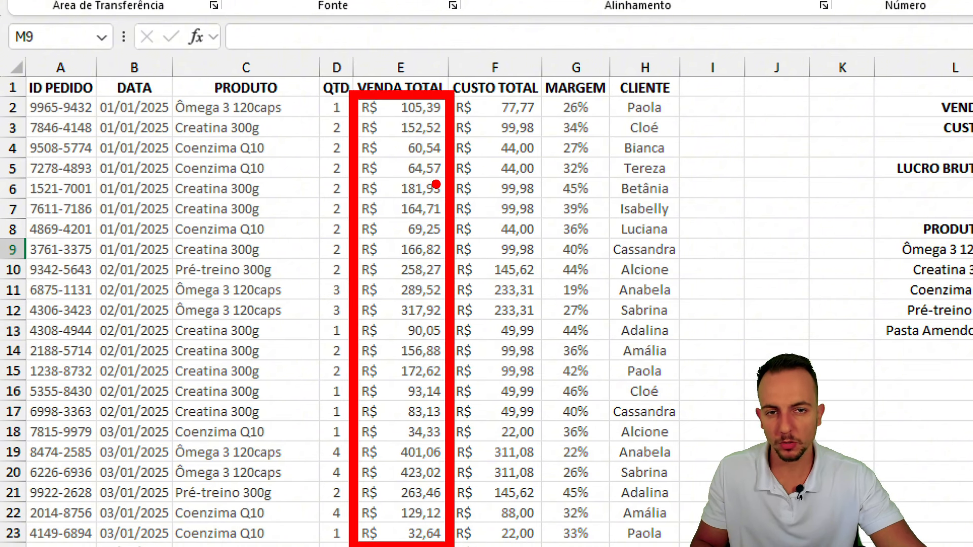
key("e")
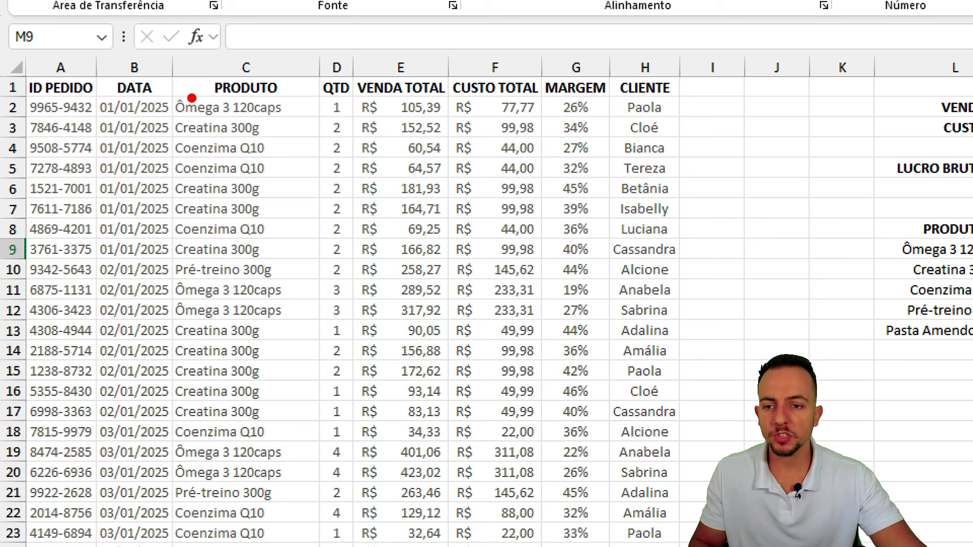
mouse_move(163, 92)
left_mouse_down()
mouse_move(222, 124)
mouse_move(300, 127)
left_mouse_up()
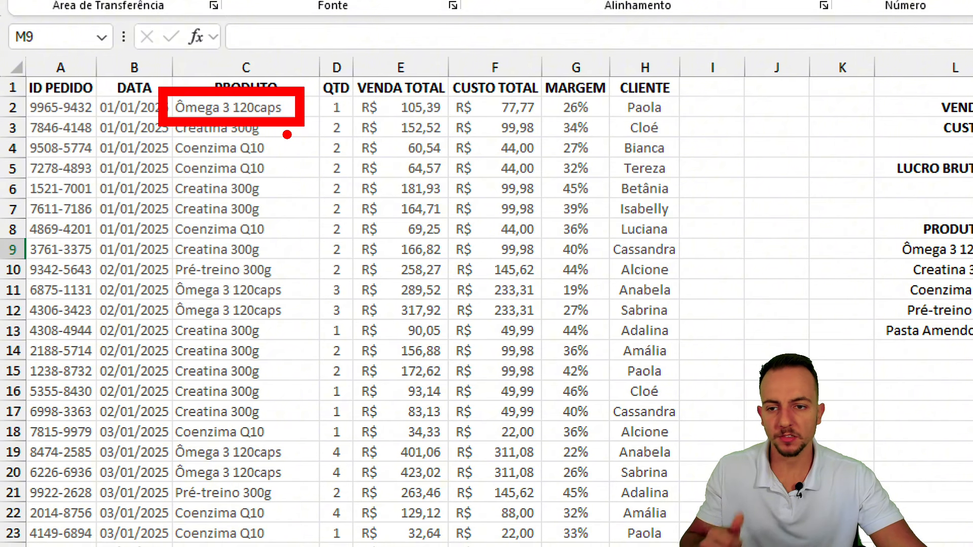
mouse_move(286, 134)
left_mouse_down()
mouse_move(354, 140)
mouse_move(384, 116)
left_mouse_up()
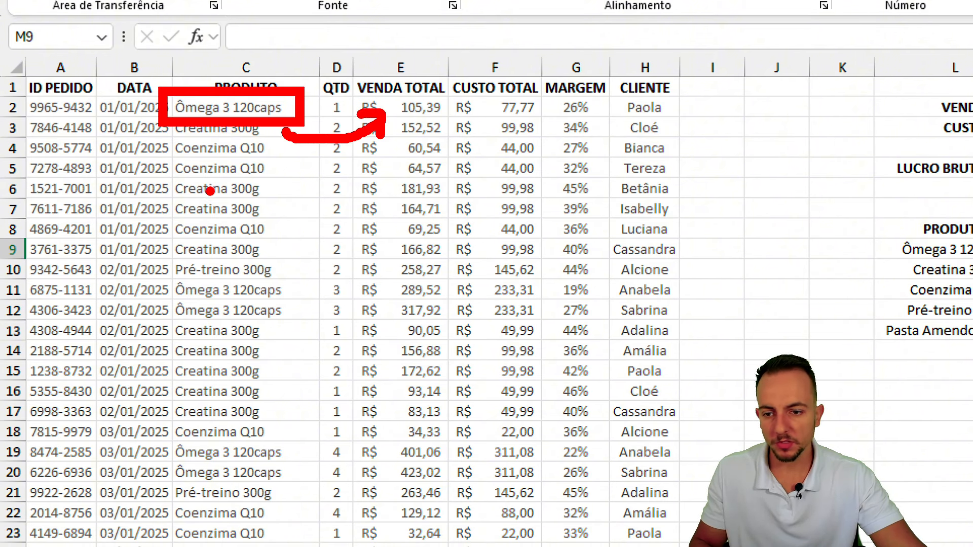
mouse_move(166, 277)
left_mouse_down()
mouse_move(283, 328)
mouse_move(378, 334)
left_mouse_up()
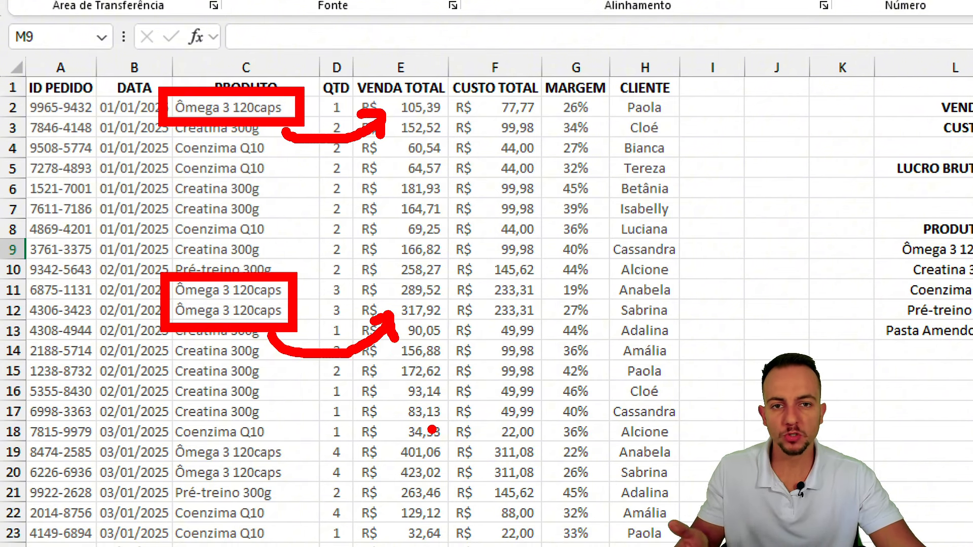
key("Escape")
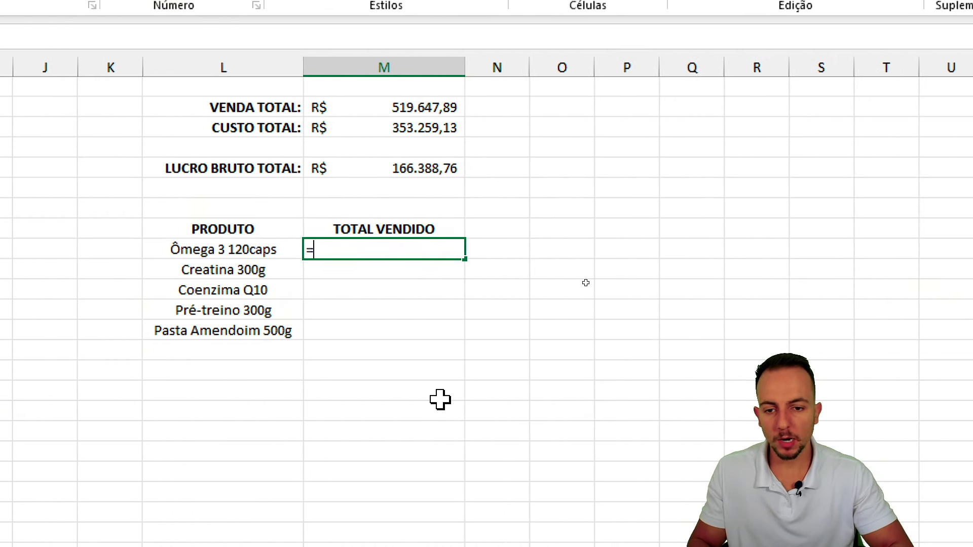
Step: Begin a SOMASE formula in cell M9 and review its intervalo, critérios and intervalo_soma arguments
type("somase")
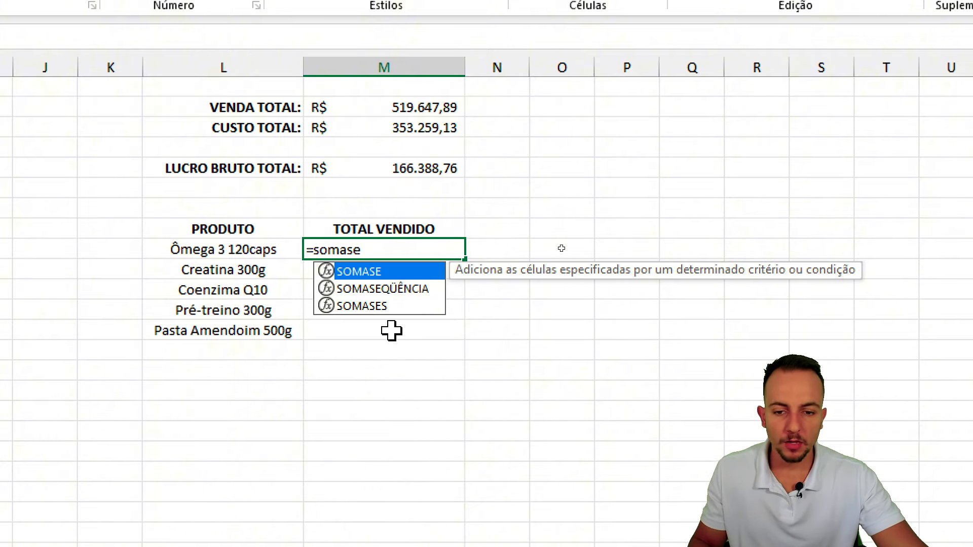
double_click(374, 274)
left_click(402, 275)
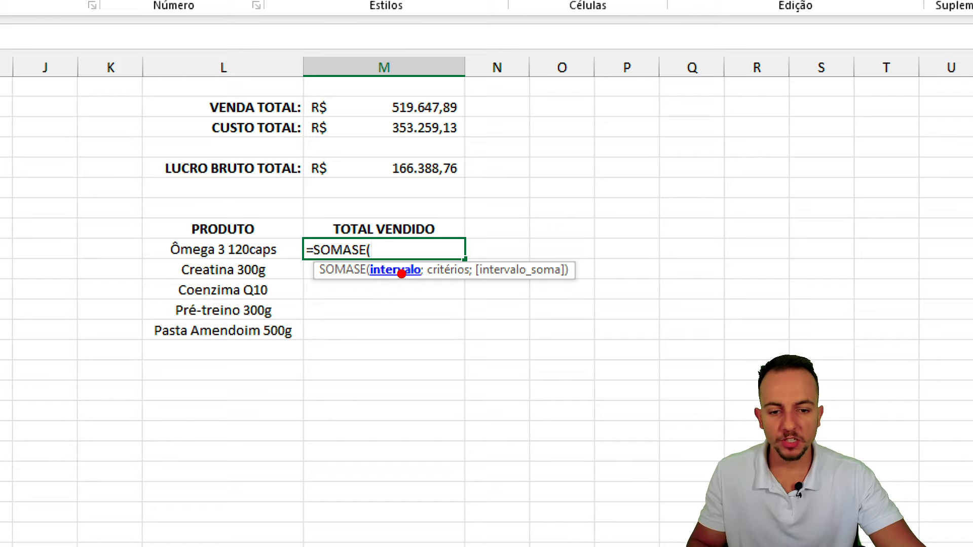
left_click_drag(462, 261, 559, 180)
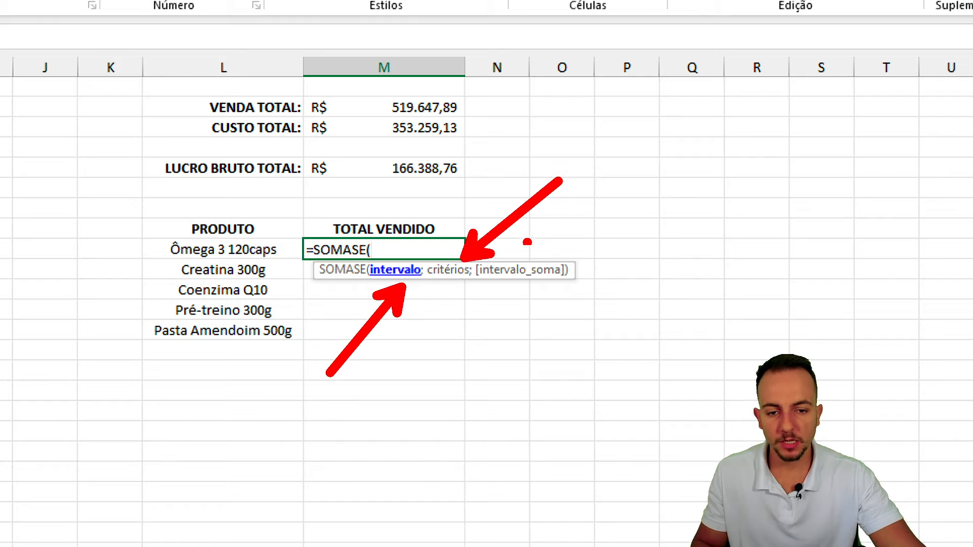
left_click_drag(517, 278, 587, 375)
mouse_move(440, 267)
left_mouse_down()
mouse_move(385, 284)
mouse_move(420, 248)
left_mouse_up()
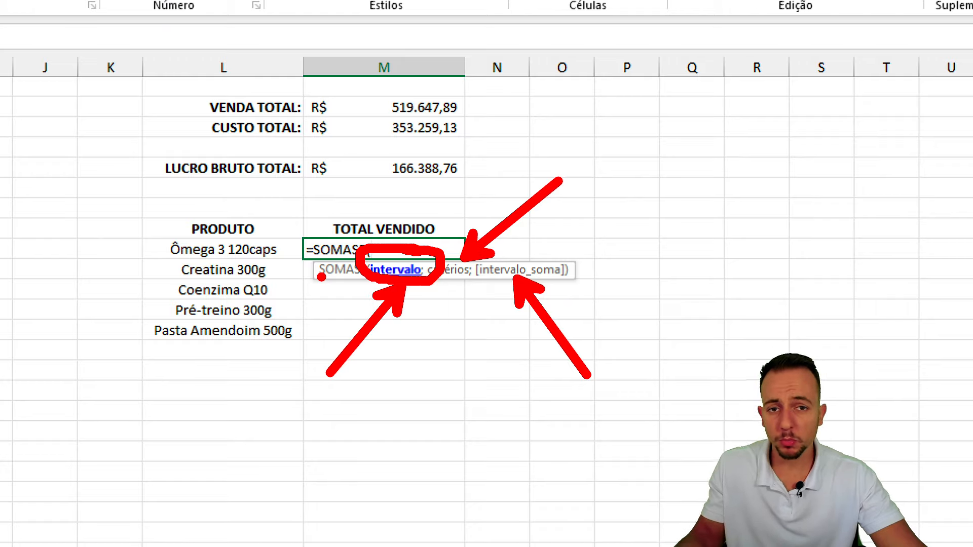
mouse_move(268, 206)
left_mouse_down()
mouse_move(226, 241)
mouse_move(268, 206)
left_mouse_up()
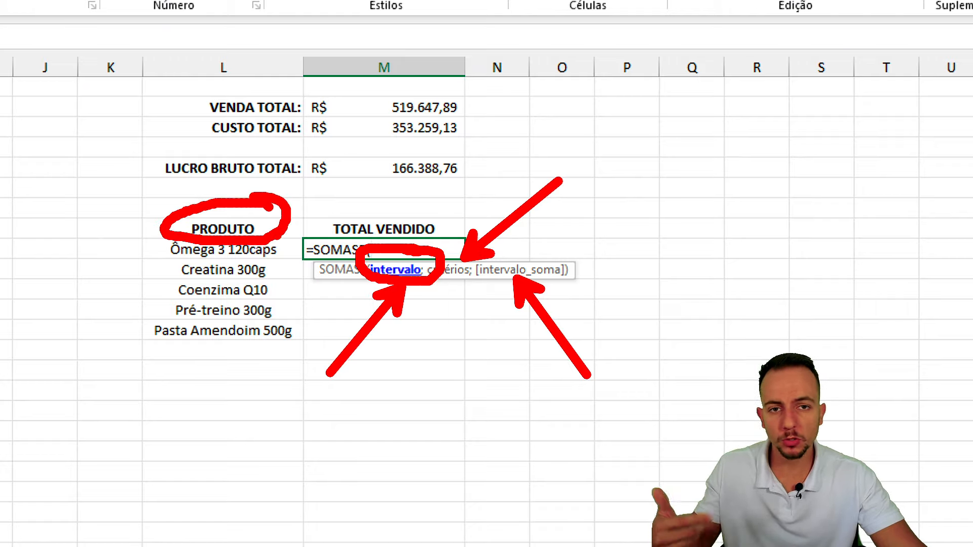
key("Escape")
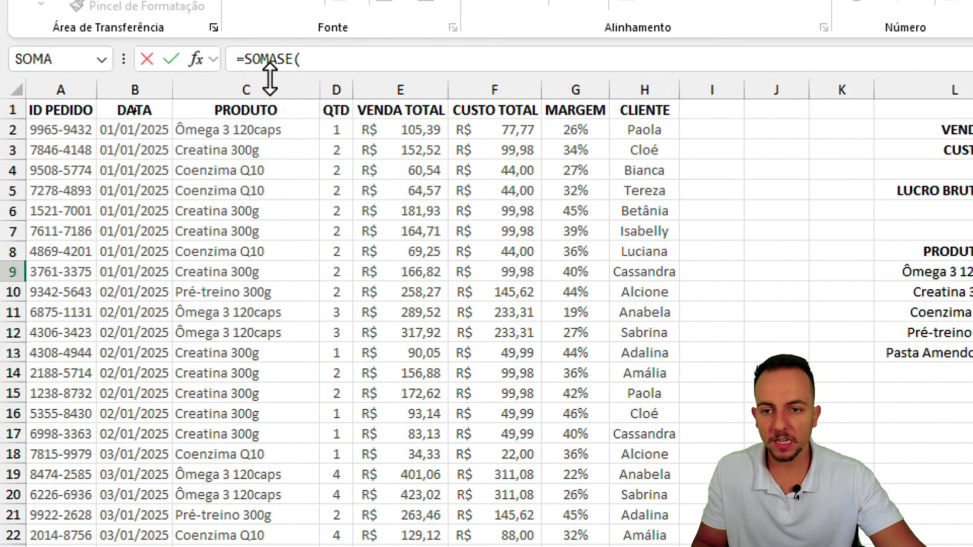
Step: Complete the Ômega 3 120caps total in cell M9 with column C, criterion L9 and sum column E as =SOMASE(C:C;L9;E:E)
left_click(263, 68)
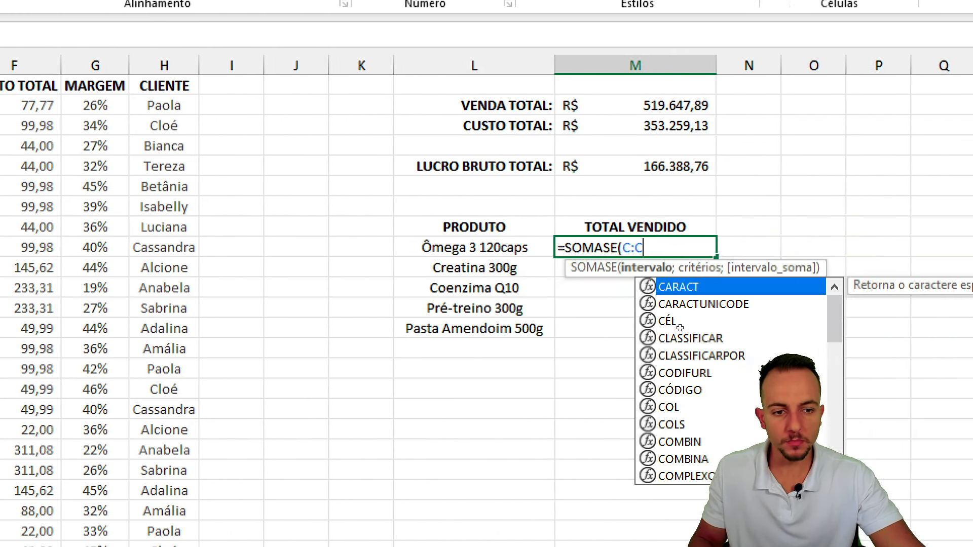
type(";")
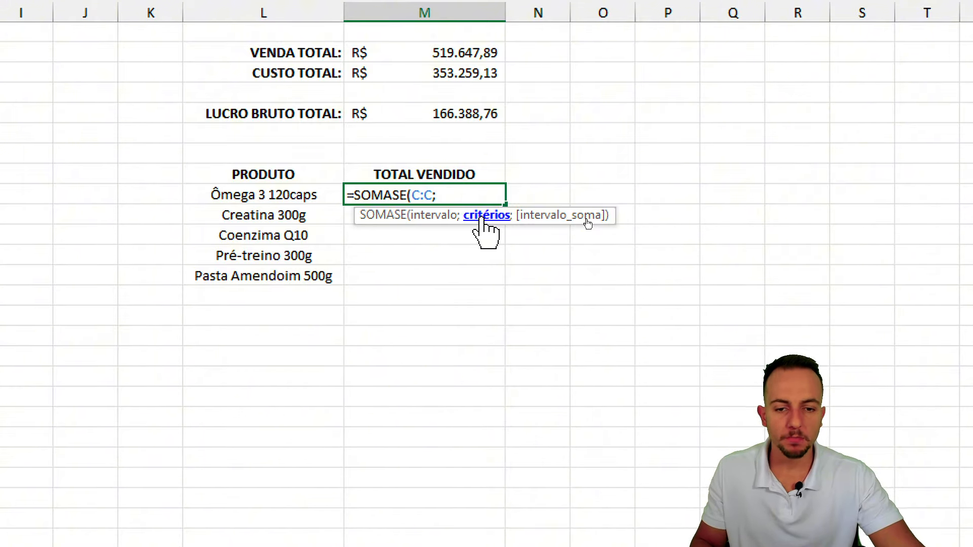
left_click(266, 194)
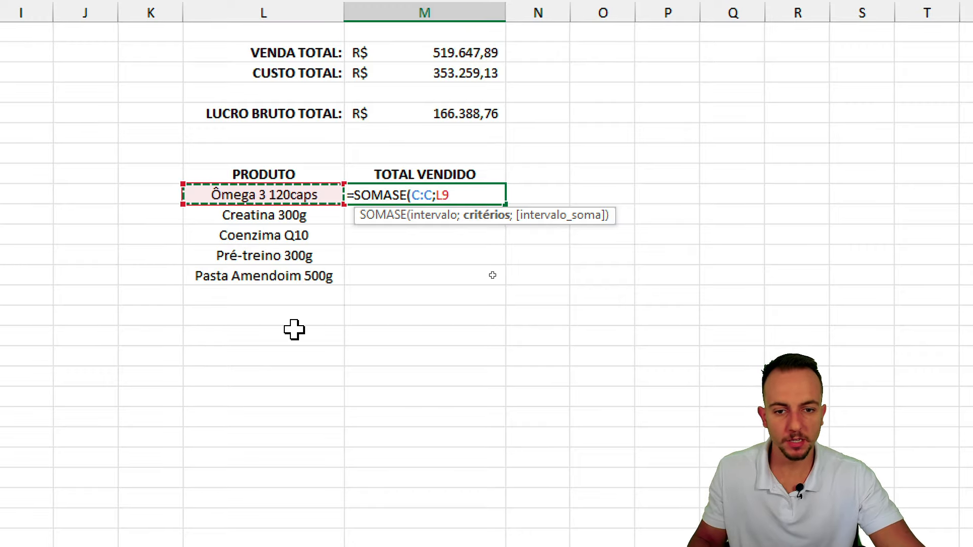
type(";")
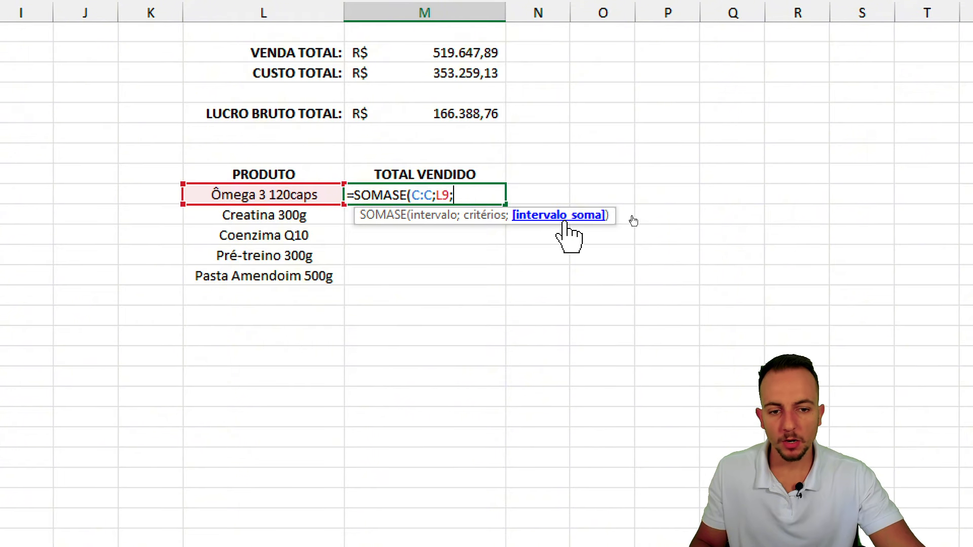
scroll(202, 247, "left", 5)
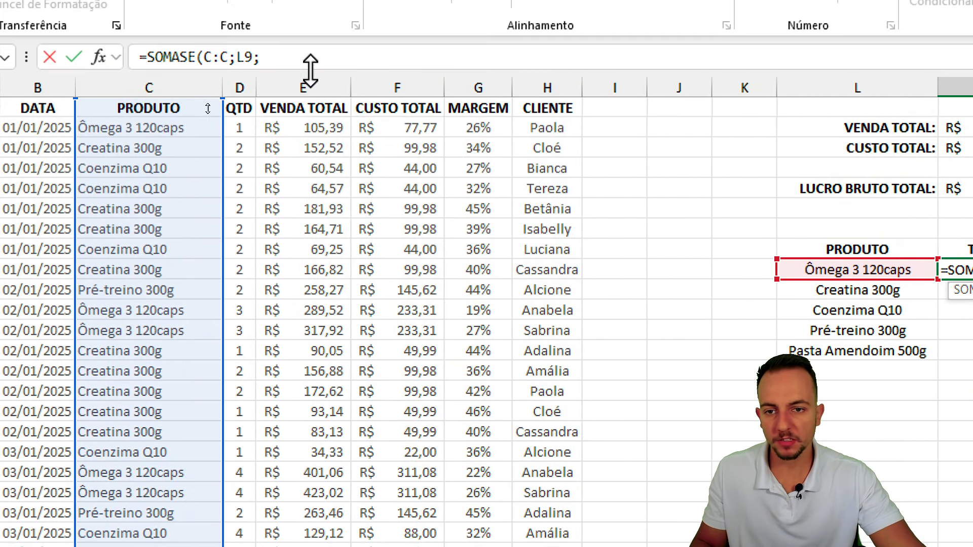
left_click(237, 11)
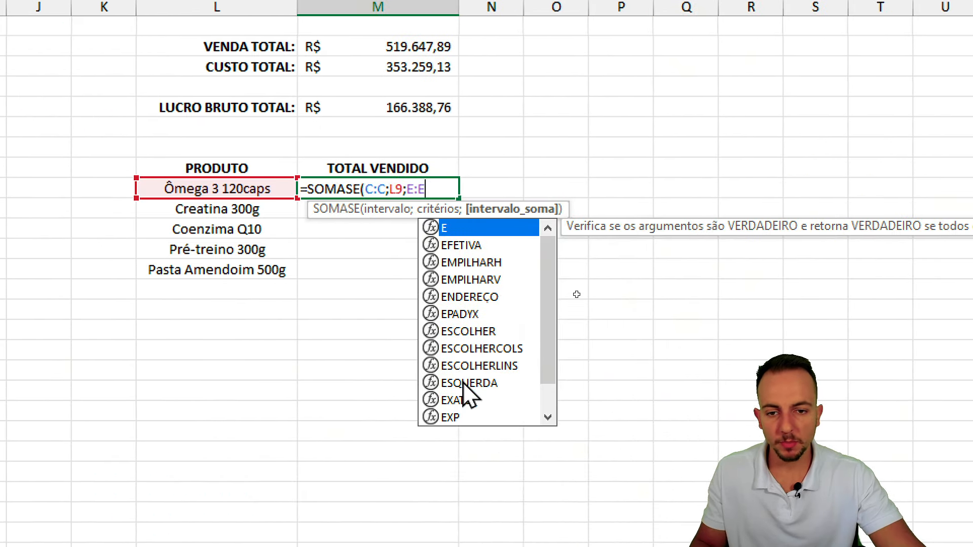
key("Return")
left_click(366, 186)
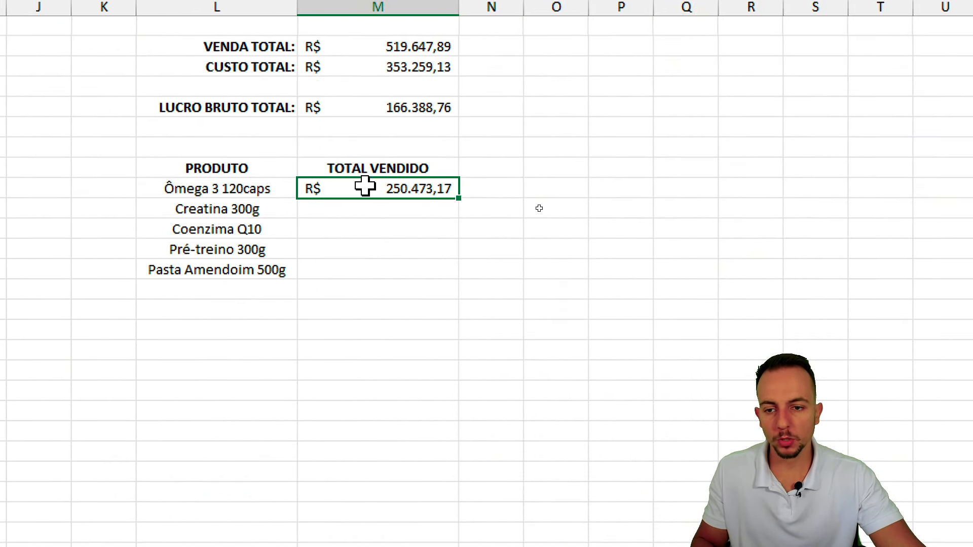
Step: Test the SOMASE formula by replacing the product in L9 with Coenzima Q10, and undo the replacement
left_click(265, 189)
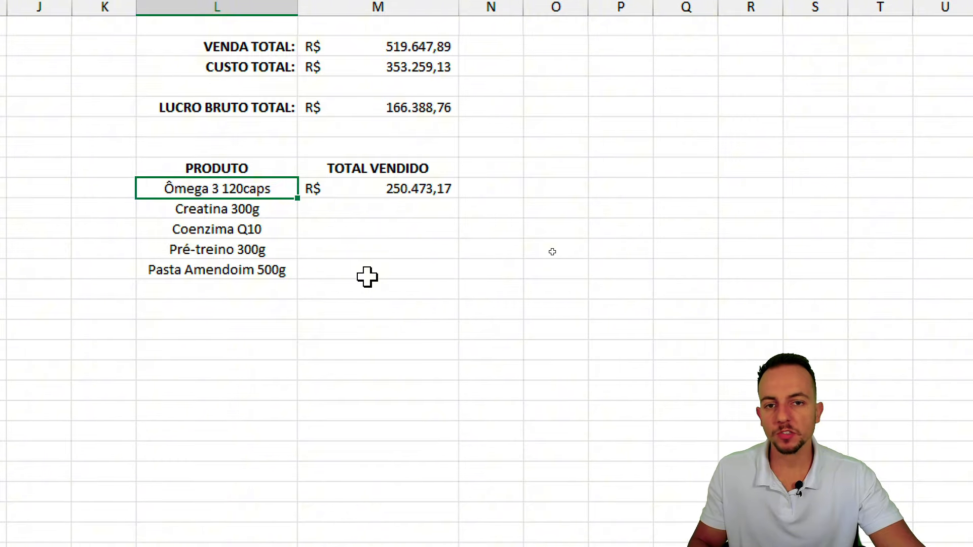
double_click(353, 189)
mouse_move(256, 200)
left_mouse_down()
mouse_move(257, 243)
mouse_move(254, 209)
left_mouse_up()
key("Escape")
left_click(208, 189)
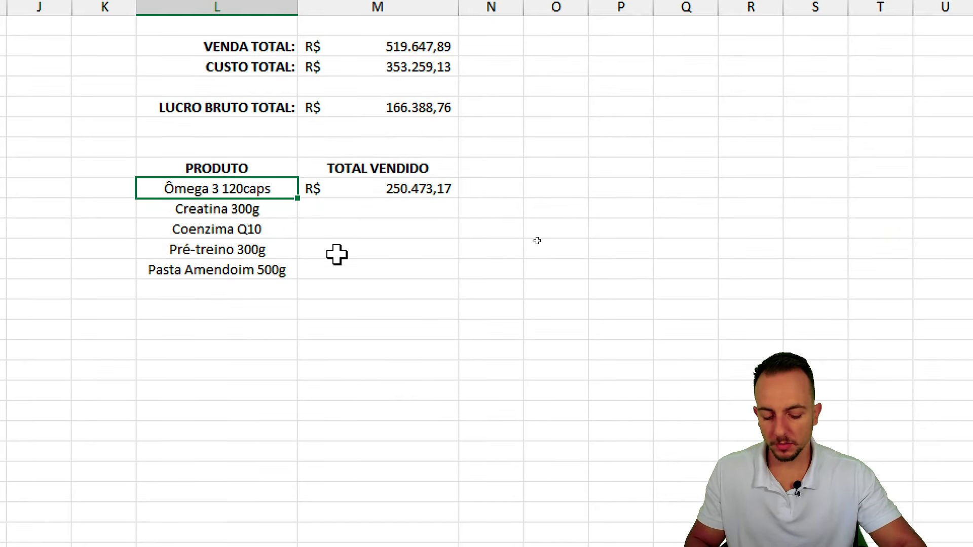
type("Co")
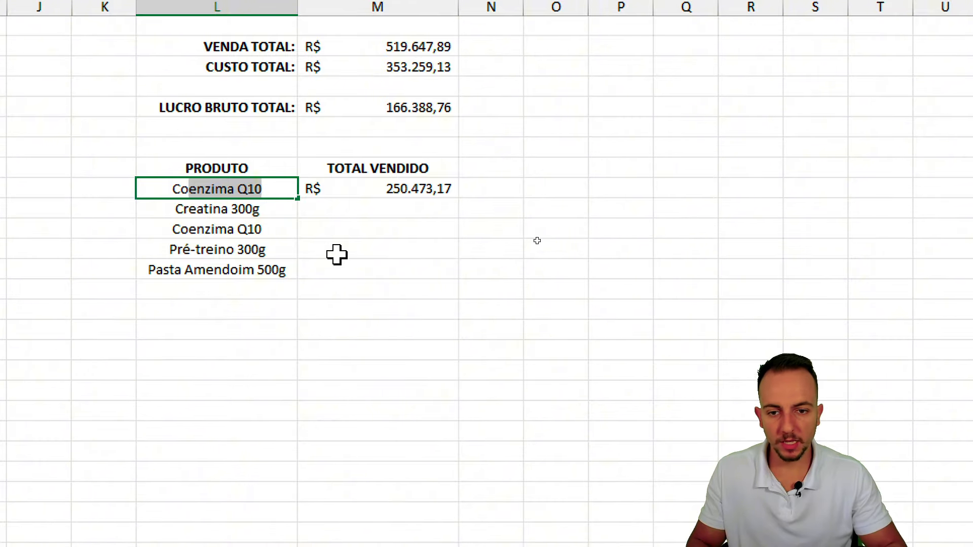
key("ctrl+Return")
mouse_move(276, 202)
left_mouse_down()
mouse_move(388, 198)
mouse_move(397, 231)
left_mouse_up()
mouse_move(284, 169)
left_mouse_down()
mouse_move(138, 183)
mouse_move(246, 154)
left_mouse_up()
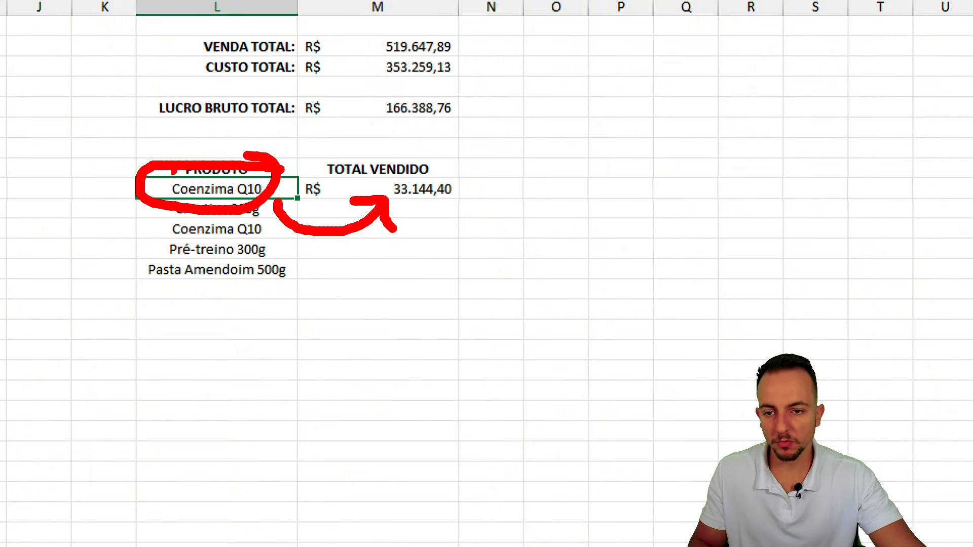
key("Escape")
key("ctrl+z")
Step: Fill the SOMASE formula from M9 down to M13 for the remaining products
left_click(387, 187)
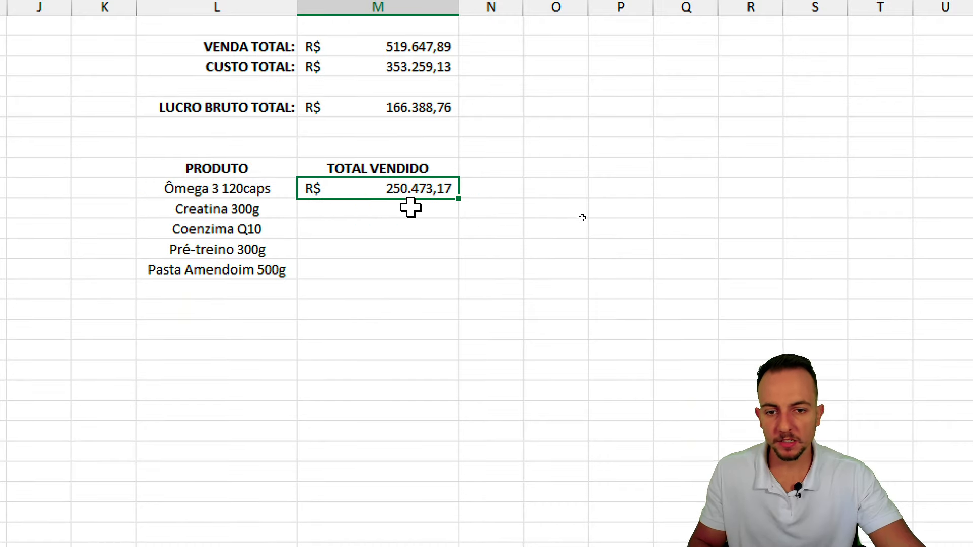
key("ctrl+2")
mouse_move(474, 191)
left_mouse_down()
mouse_move(426, 209)
mouse_move(464, 186)
left_mouse_up()
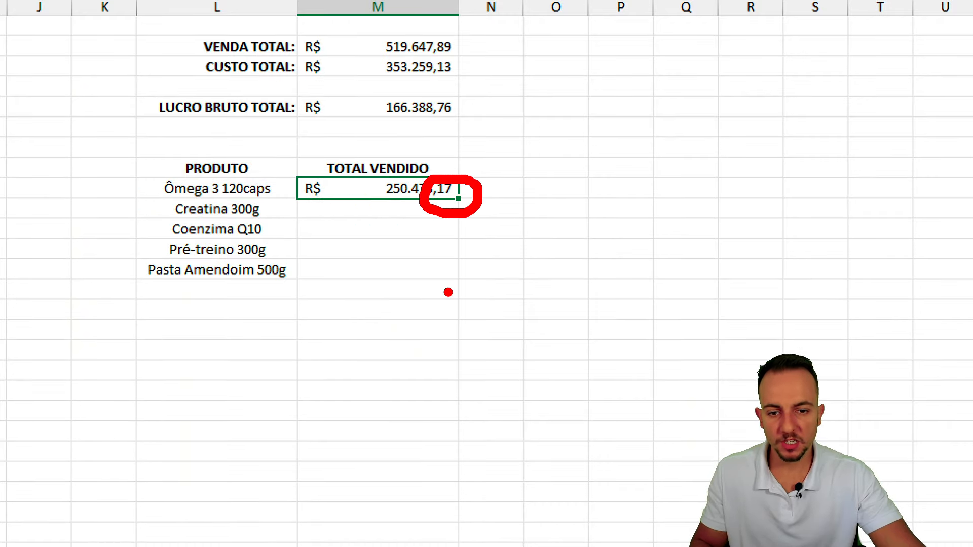
left_click_drag(450, 218, 450, 294)
key("Escape")
left_click_drag(459, 198, 432, 280)
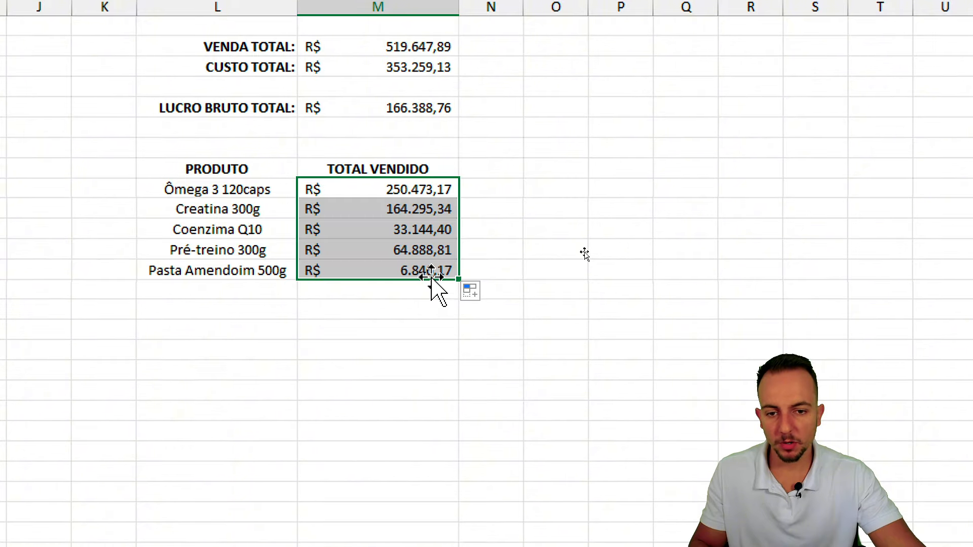
Step: Review the TOTAL VENDIDO values against their products, and open the CONT.VALORES sheet
left_click(381, 317)
key("ctrl+2")
mouse_move(365, 191)
left_mouse_down()
mouse_move(268, 191)
mouse_move(322, 211)
mouse_move(261, 234)
left_mouse_up()
mouse_move(274, 248)
left_mouse_down()
mouse_move(321, 248)
mouse_move(263, 272)
left_mouse_up()
key("Escape")
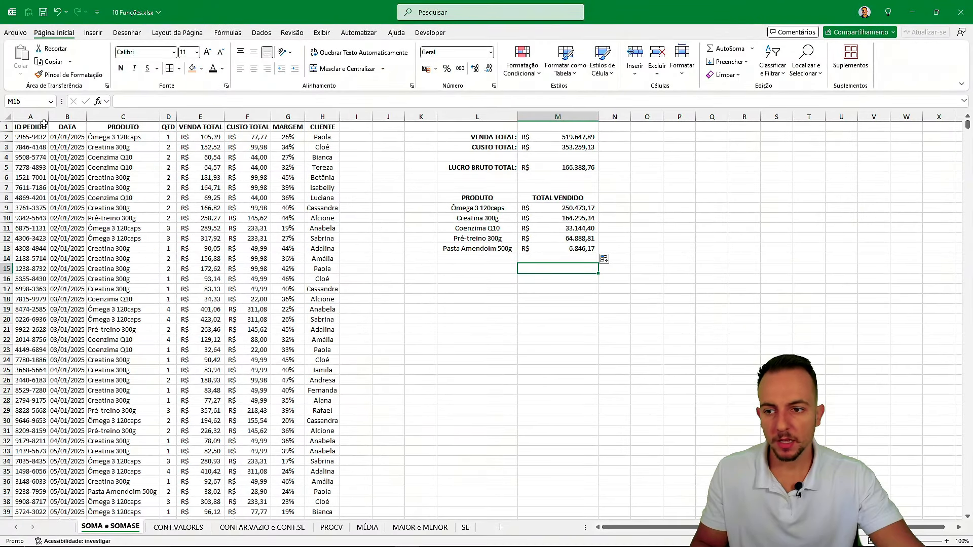
left_click(44, 124)
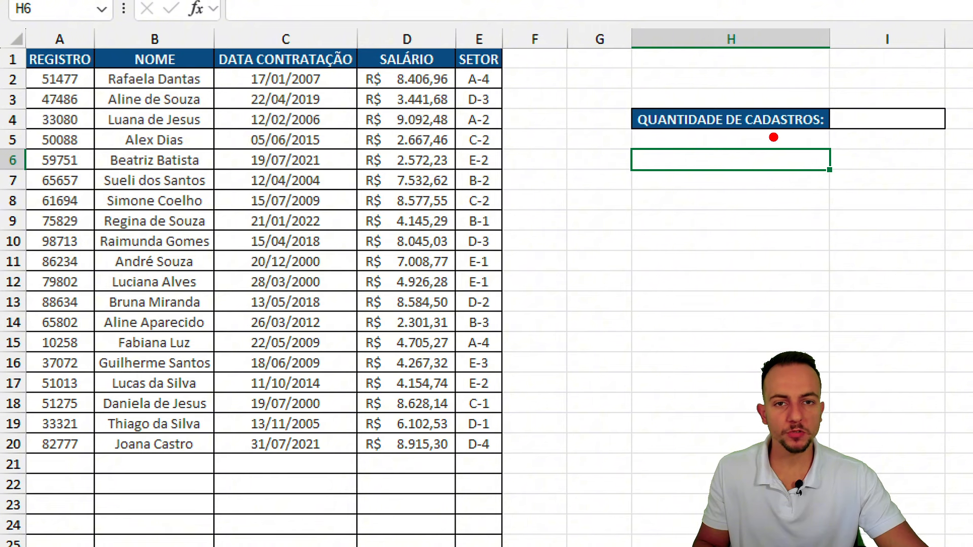
mouse_move(839, 74)
left_mouse_down()
mouse_move(828, 155)
mouse_move(783, 175)
mouse_move(670, 64)
left_mouse_up()
key("e")
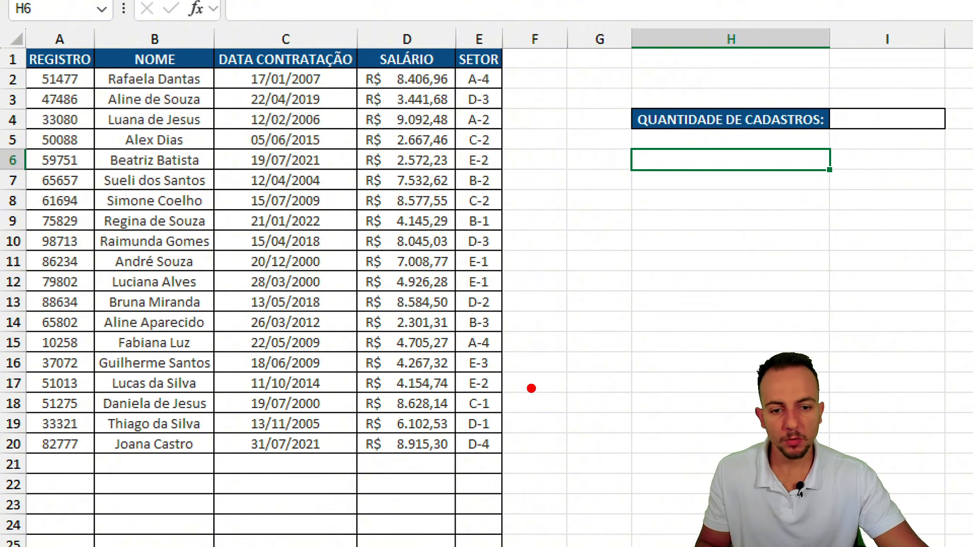
mouse_move(530, 412)
left_mouse_down()
mouse_move(524, 87)
mouse_move(587, 72)
left_mouse_up()
key("e")
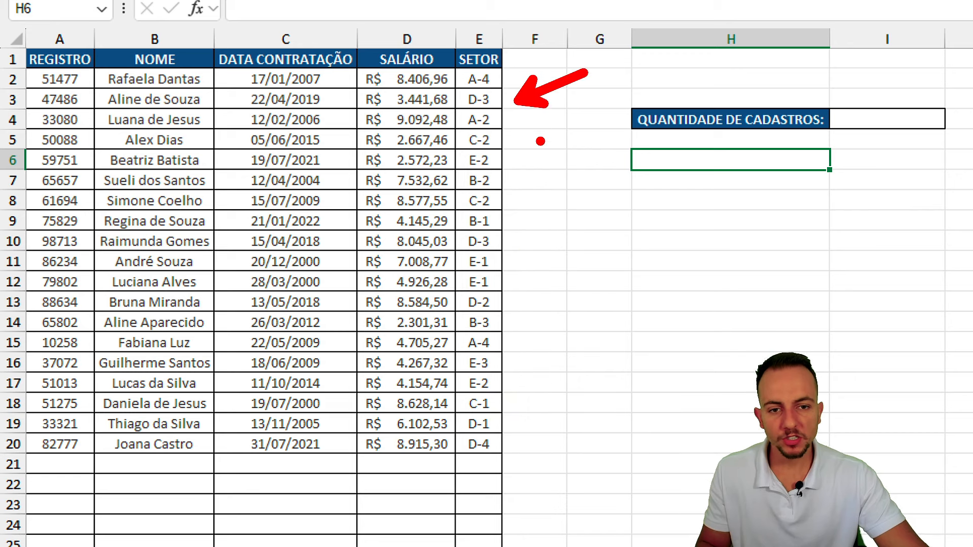
left_click_drag(537, 142, 601, 121)
left_click_drag(529, 221, 609, 203)
left_click_drag(554, 301, 642, 280)
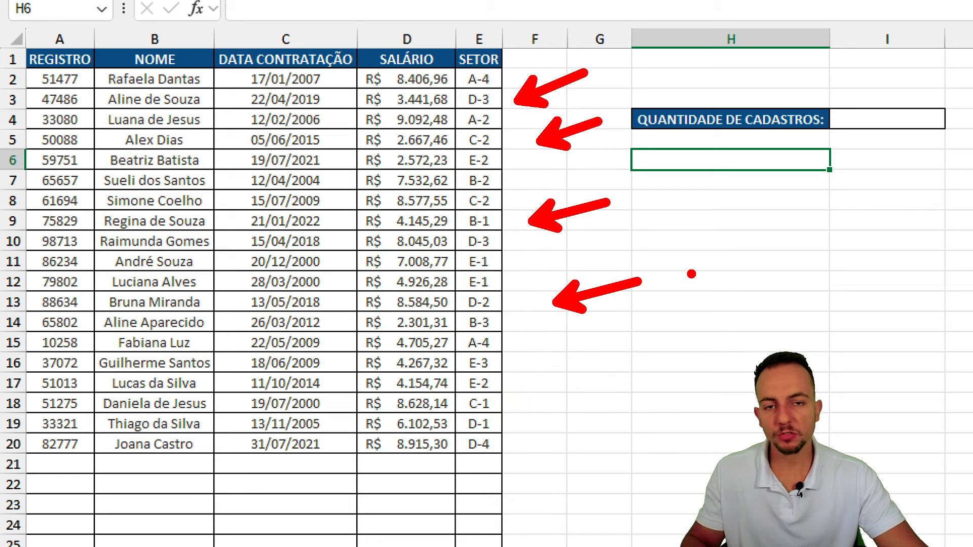
key("Escape")
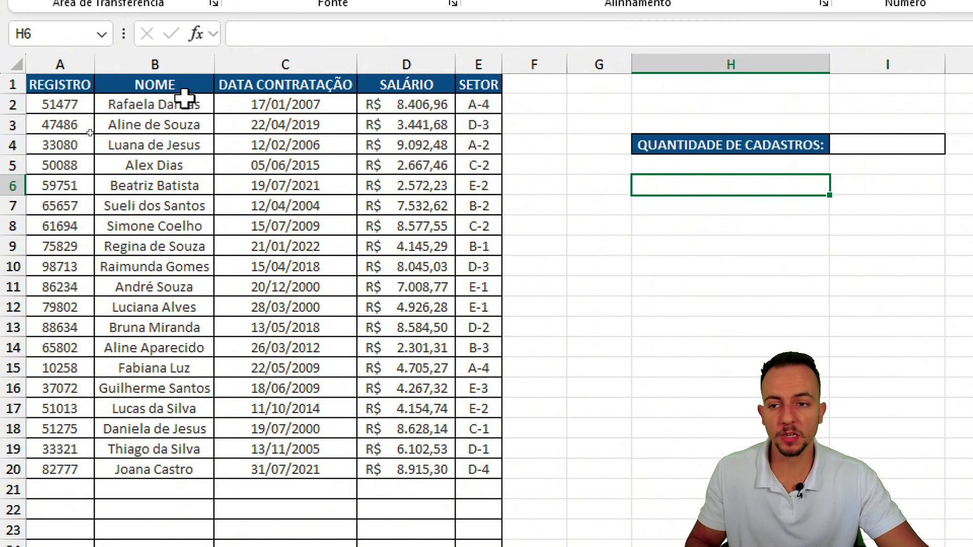
Step: Examine the employee table's columns from REGISTRO to SETOR and the extent of the NOME entries and empty rows
left_click(89, 62)
left_click(195, 62)
left_click(245, 63)
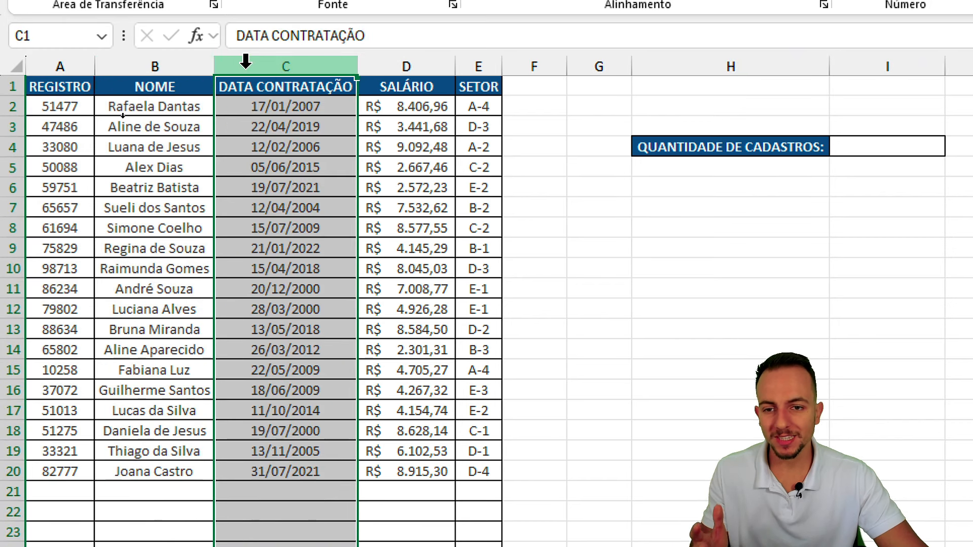
left_click(404, 63)
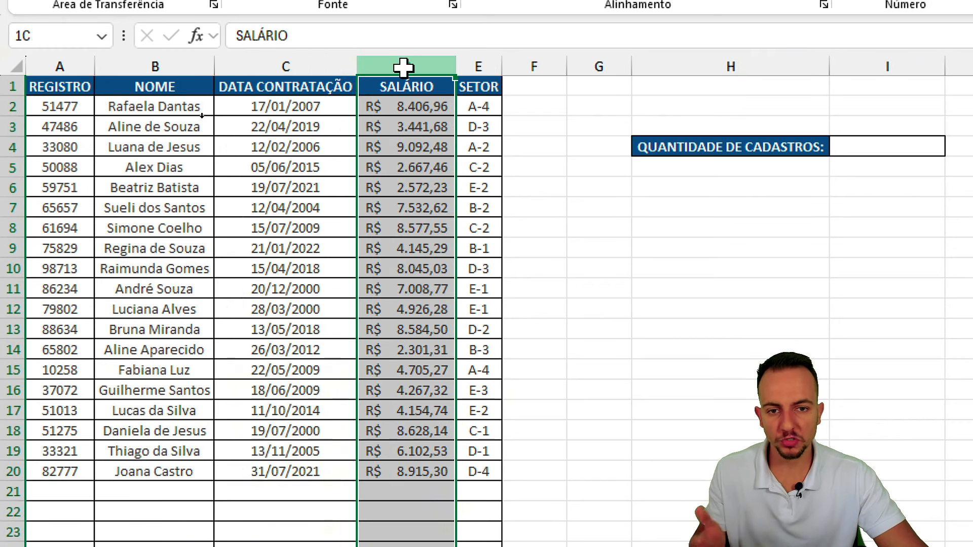
left_click(476, 62)
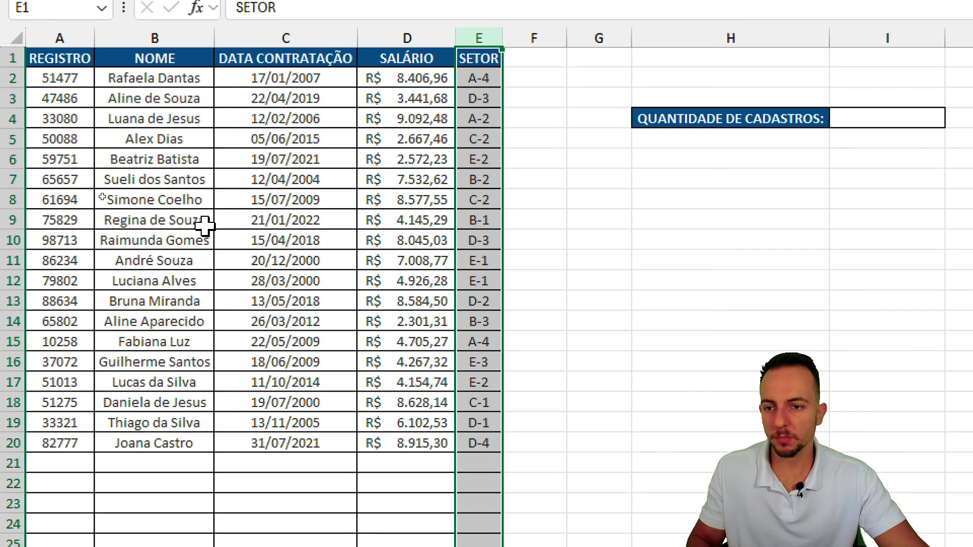
left_click_drag(198, 84, 187, 445)
scroll(309, 457, "down", 12)
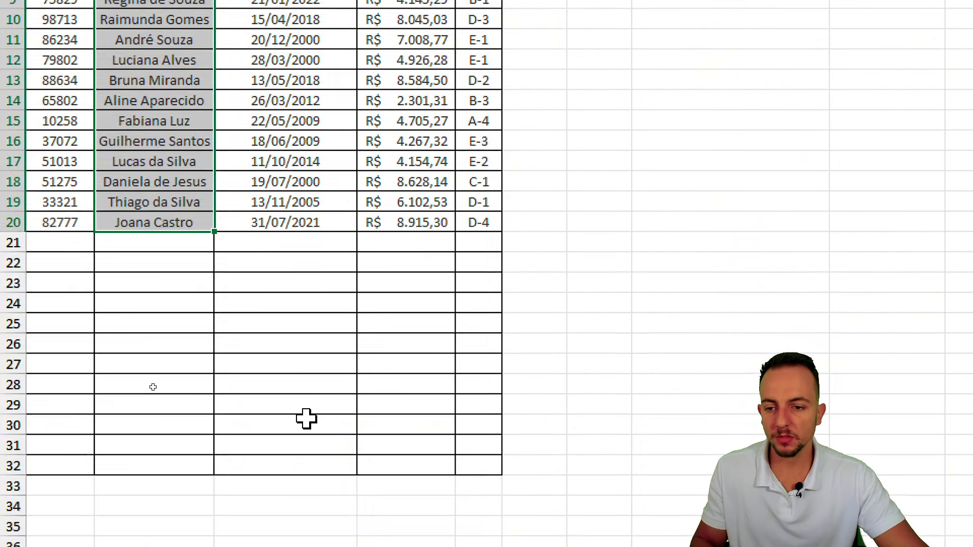
scroll(304, 417, "up", 12)
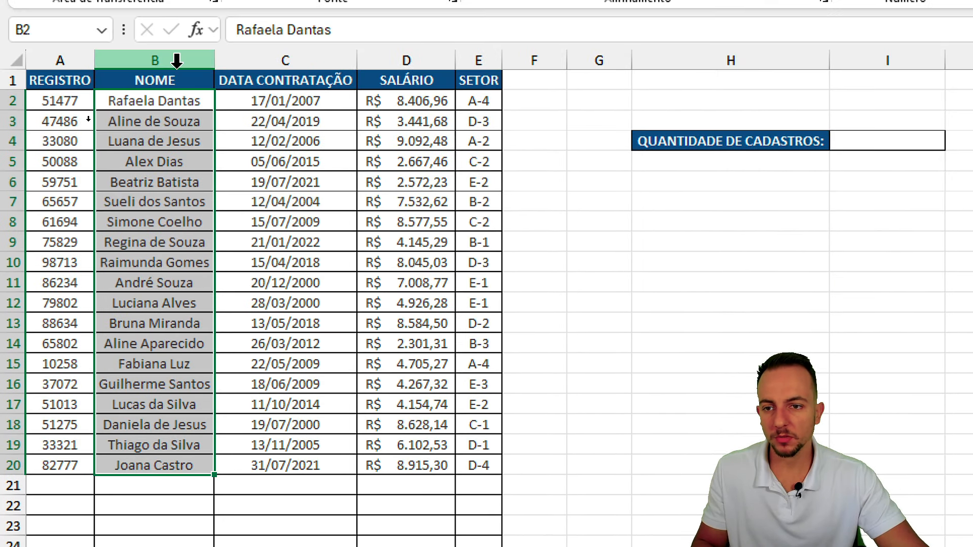
left_click(175, 48)
left_click(615, 61, "ctrl")
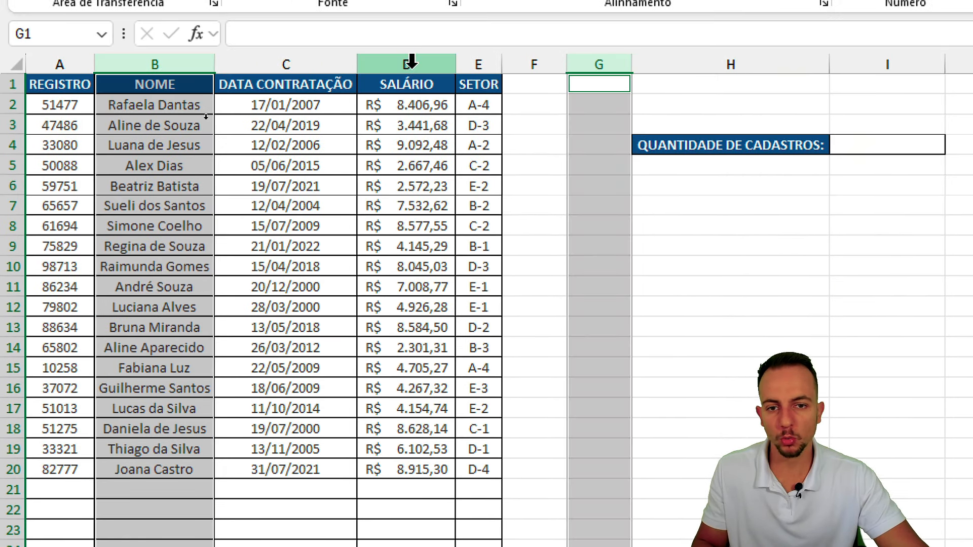
left_click(413, 62, "ctrl")
left_click(167, 81)
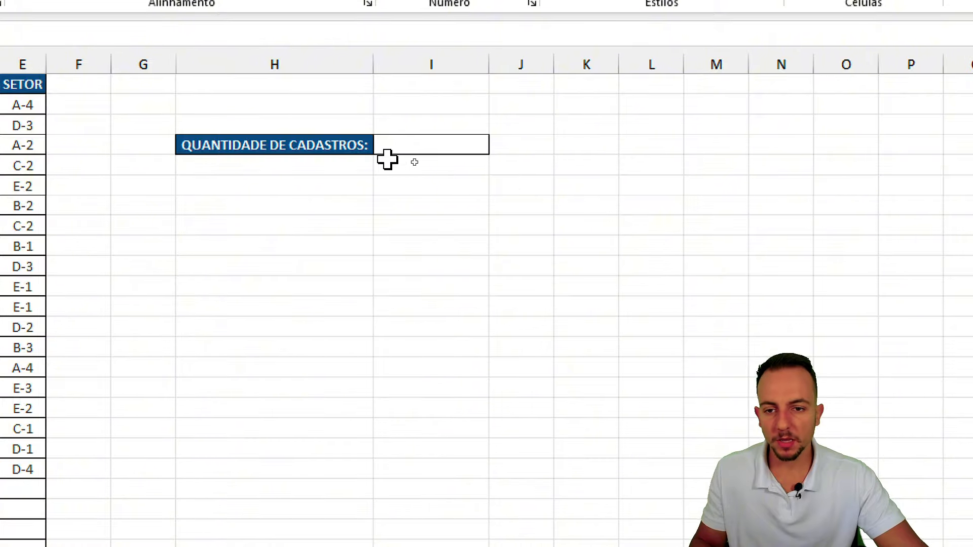
Step: Count the registered employees in cell I4 by entering CONT.VALORES over the names in B2:B20
left_click_drag(811, 146, 880, 151)
left_click(435, 148)
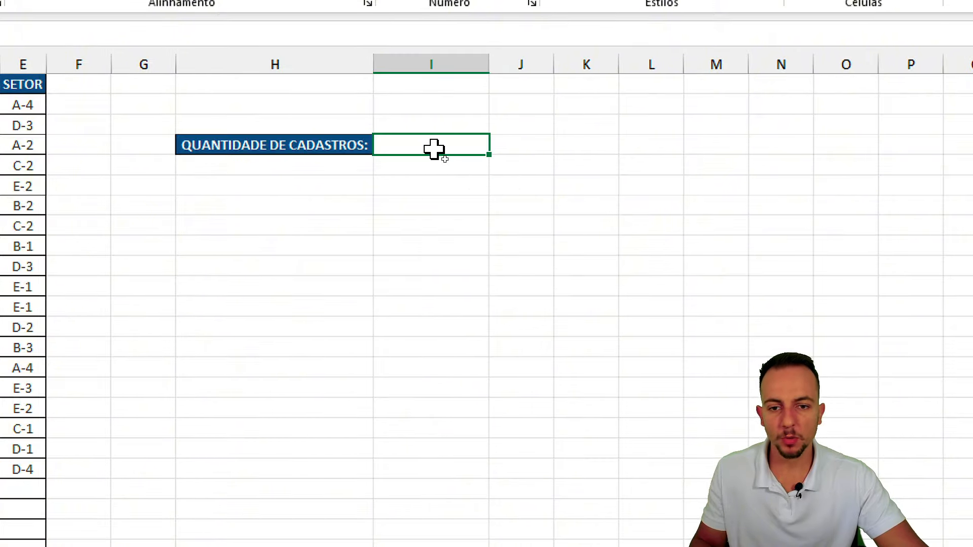
type("=")
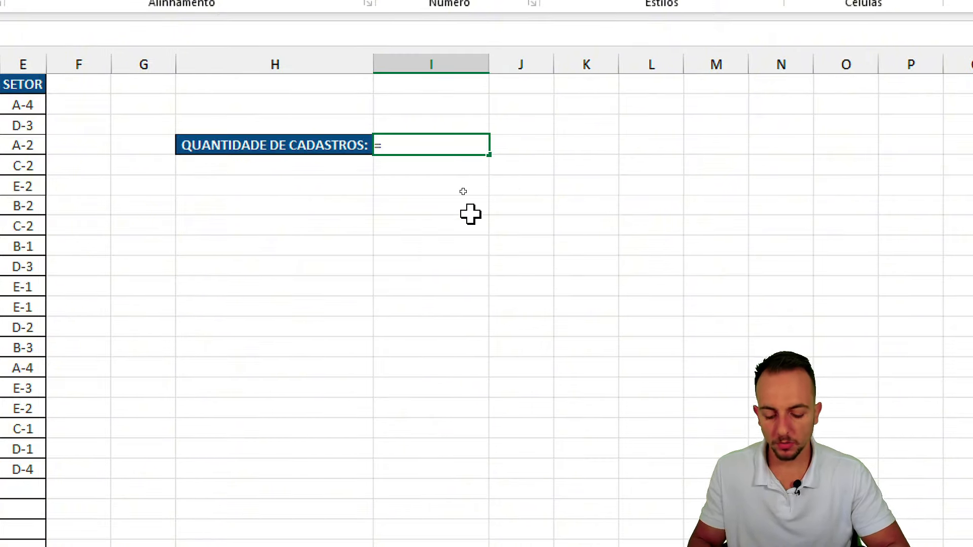
type("cont.")
left_click(471, 218)
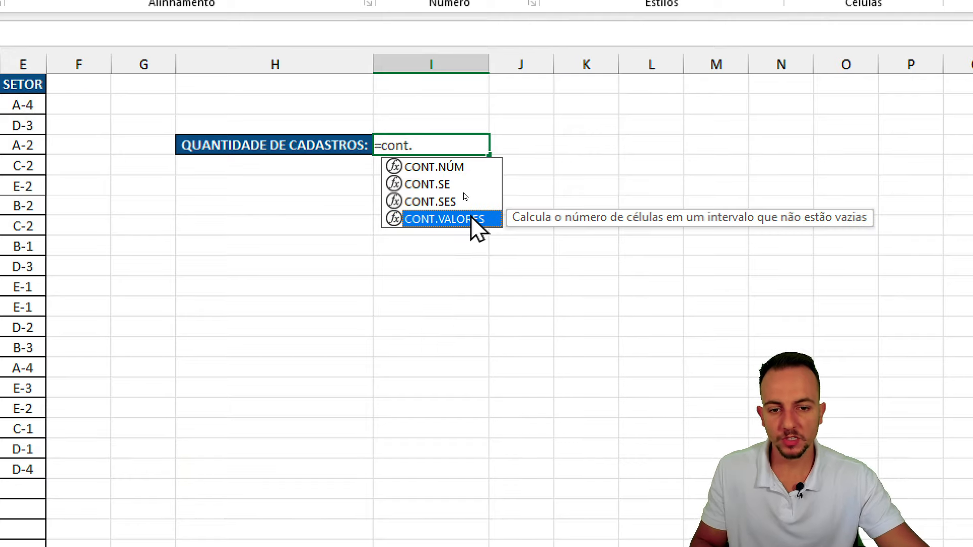
double_click(437, 219)
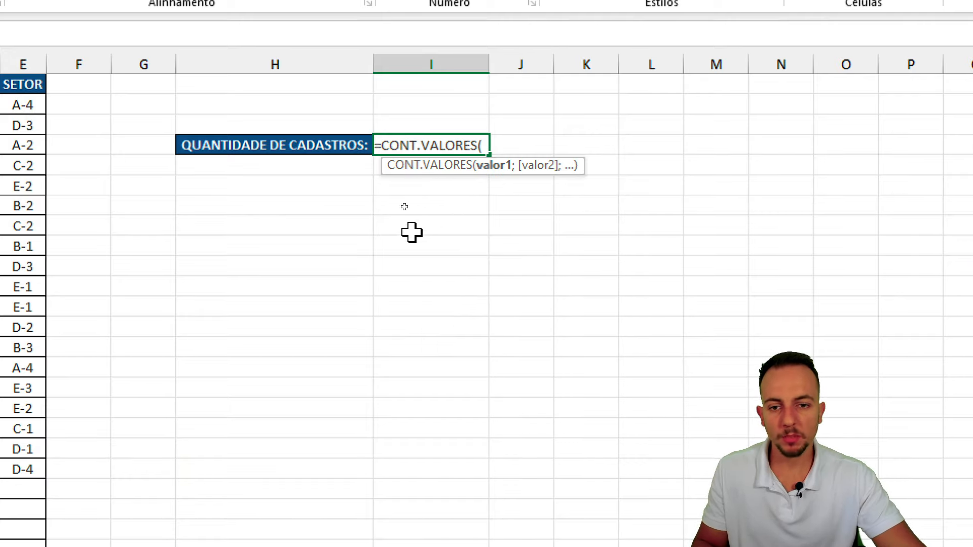
left_click_drag(187, 104, 180, 451)
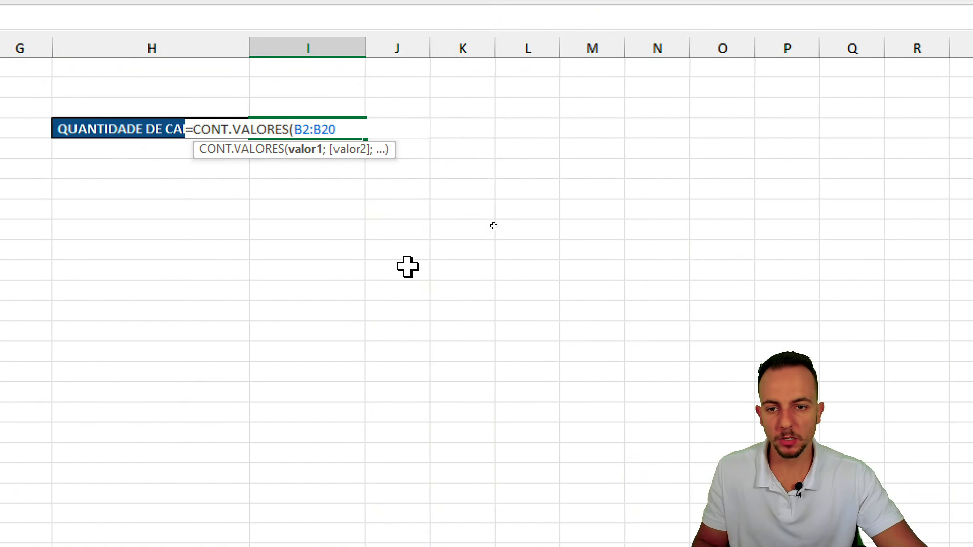
key("Return")
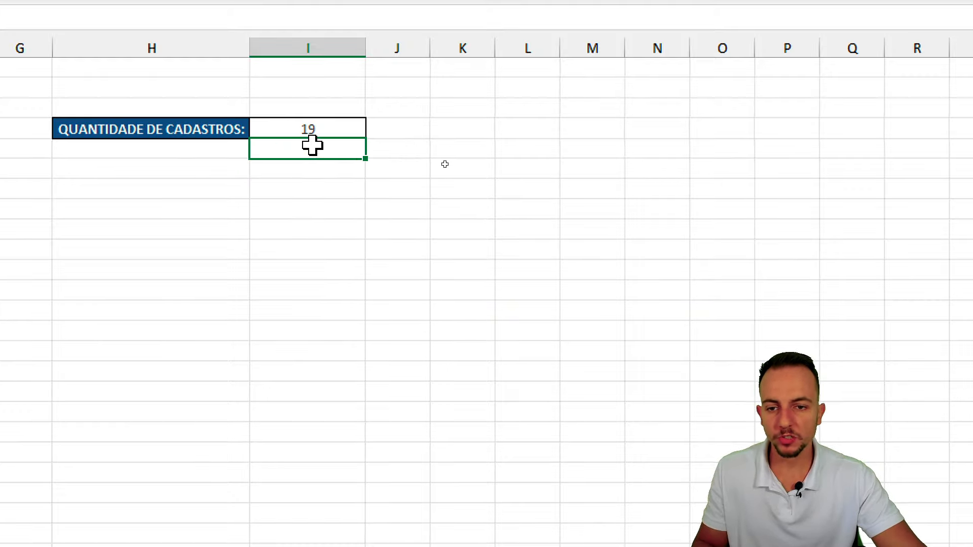
Step: Inspect the range referenced by the CONT.VALORES formula in cell I4, and leave the formula as it is
left_click(299, 131)
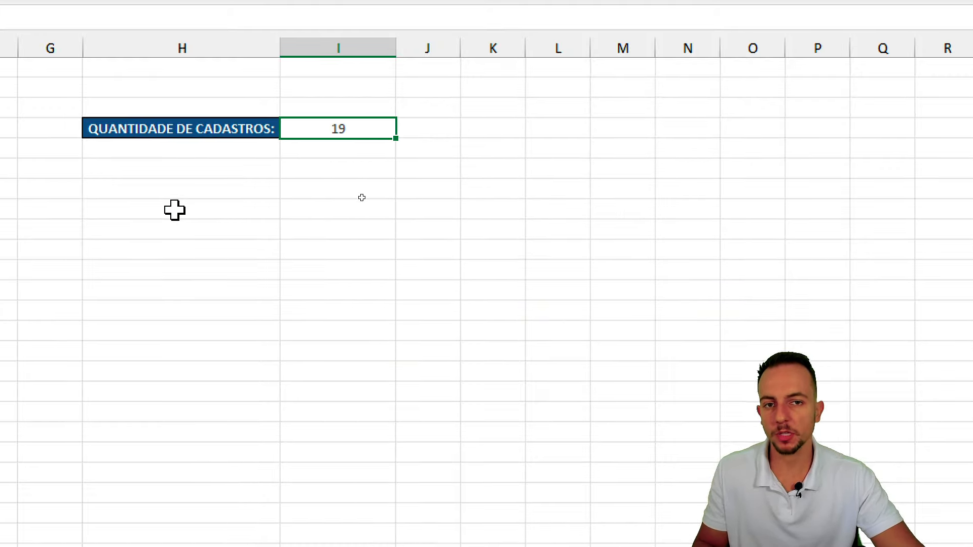
double_click(363, 127)
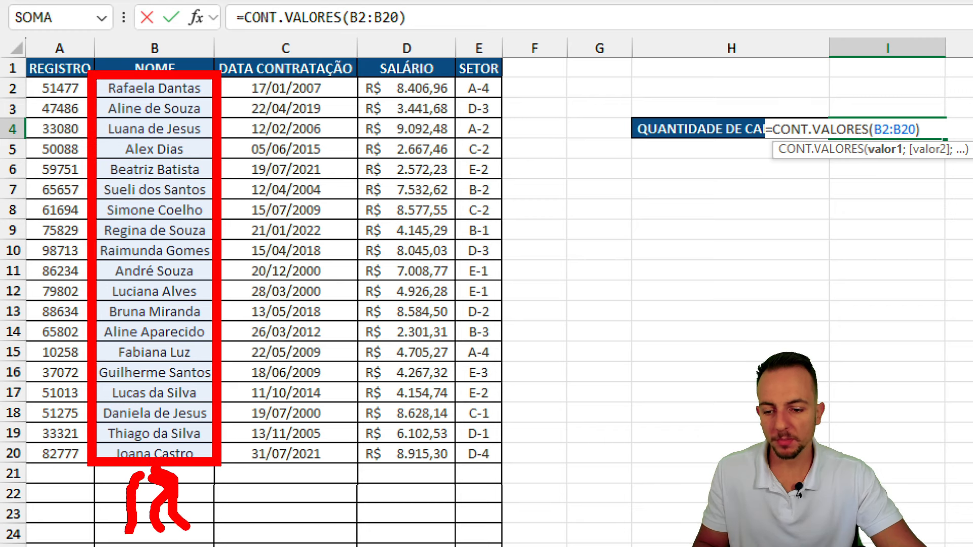
key("Escape")
key("ctrl+Return")
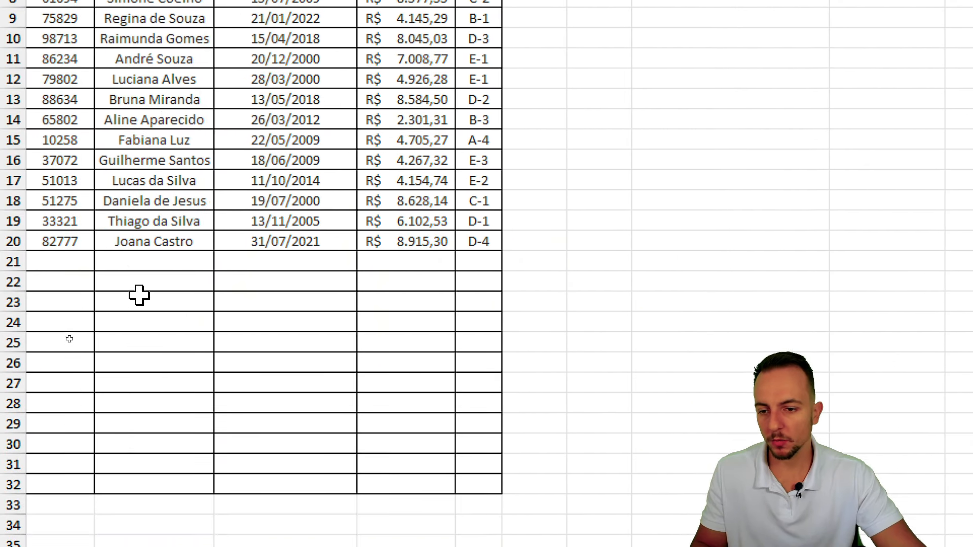
Step: Test the count by entering a new employee's name in cell B21, directly below the list
left_click(142, 448)
type("João Paulo")
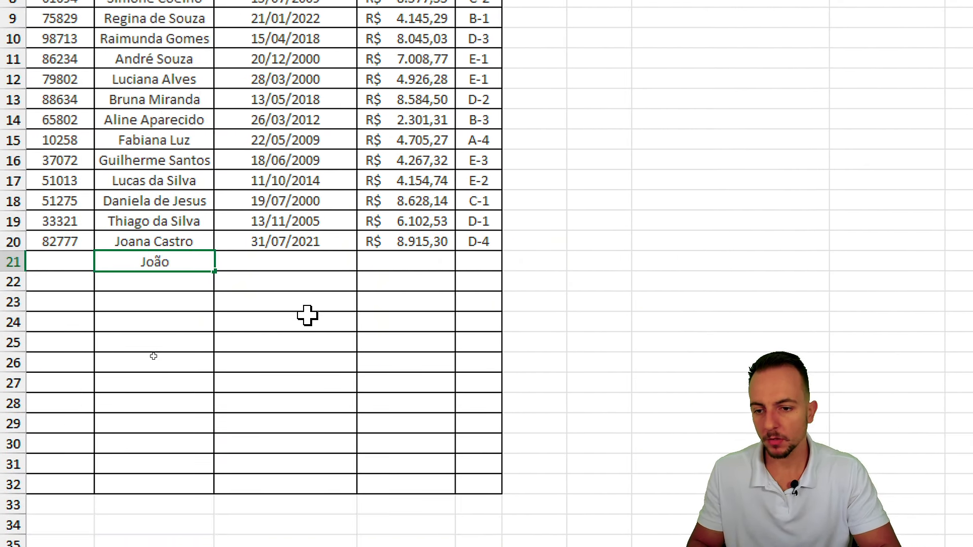
key("Return")
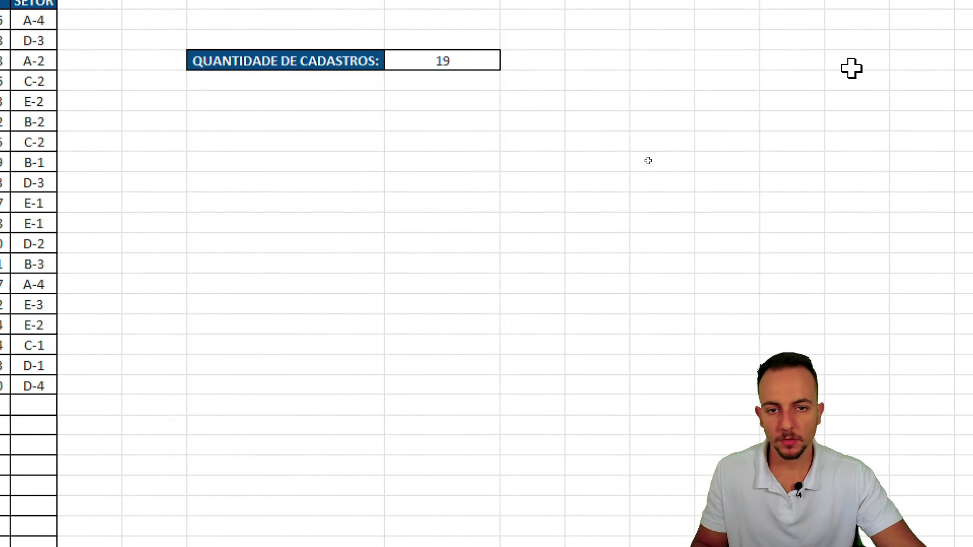
left_click_drag(408, 76, 362, 96)
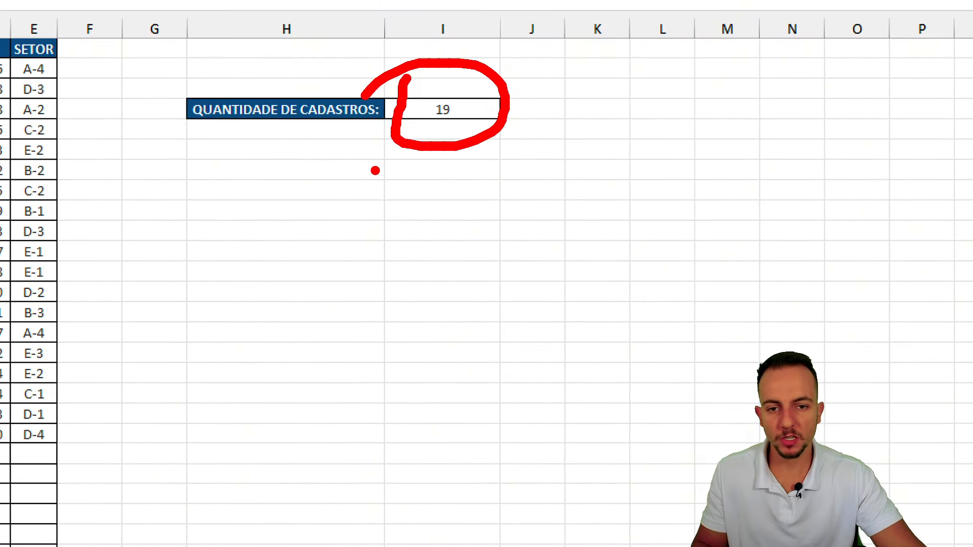
mouse_move(370, 206)
left_mouse_down()
mouse_move(403, 190)
mouse_move(446, 266)
left_mouse_up()
left_click_drag(315, 295, 504, 285)
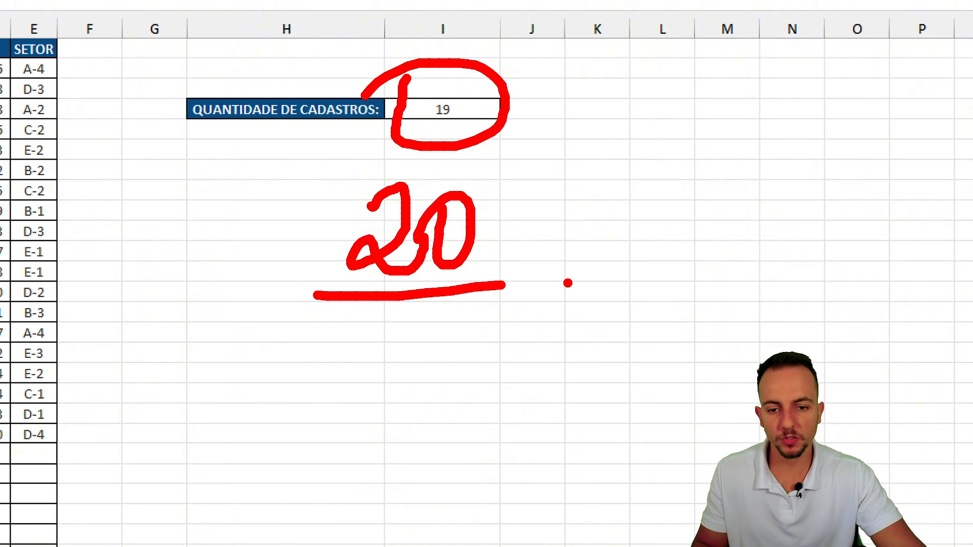
key("Escape")
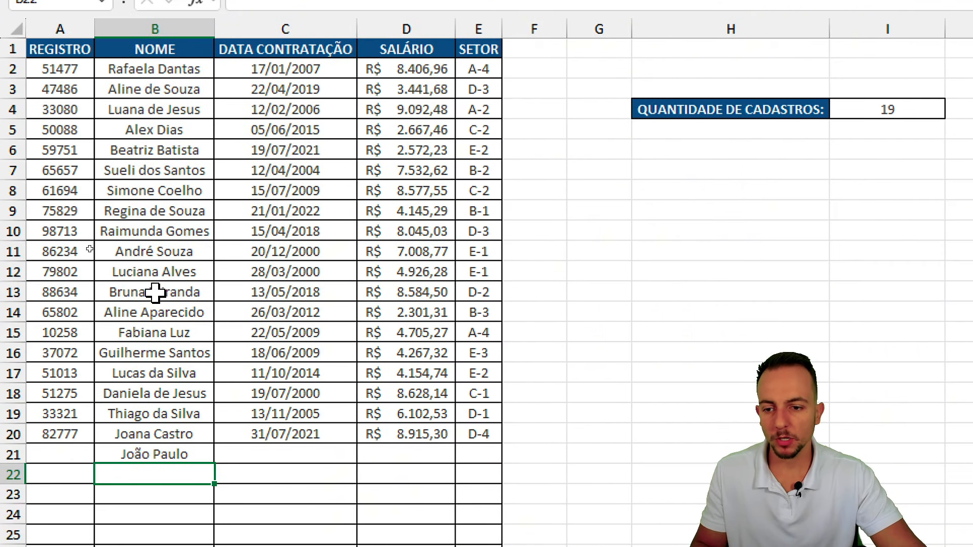
Step: Compare the I4 formula's range with the added row, and delete the test name from cell B21
double_click(410, 111)
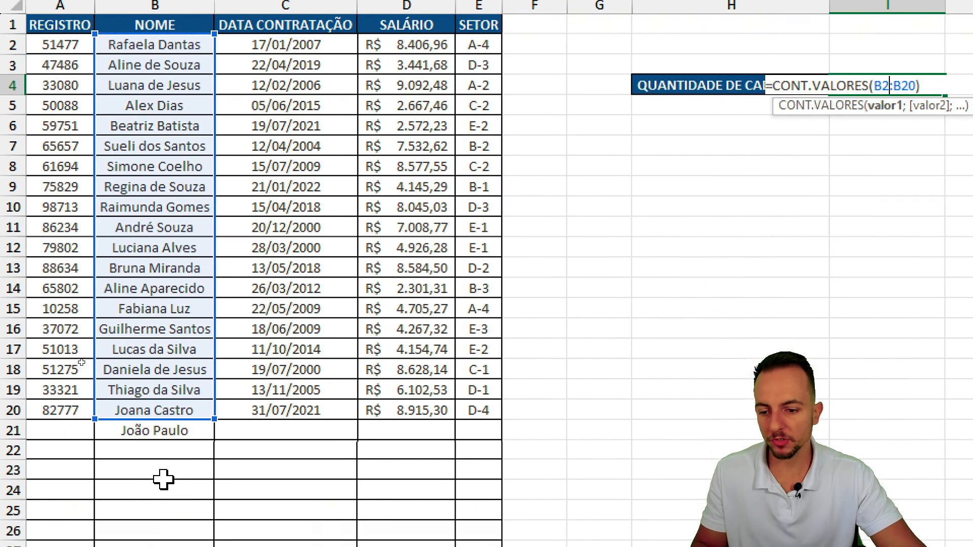
key("ctrl+2")
left_click_drag(201, 303, 200, 265)
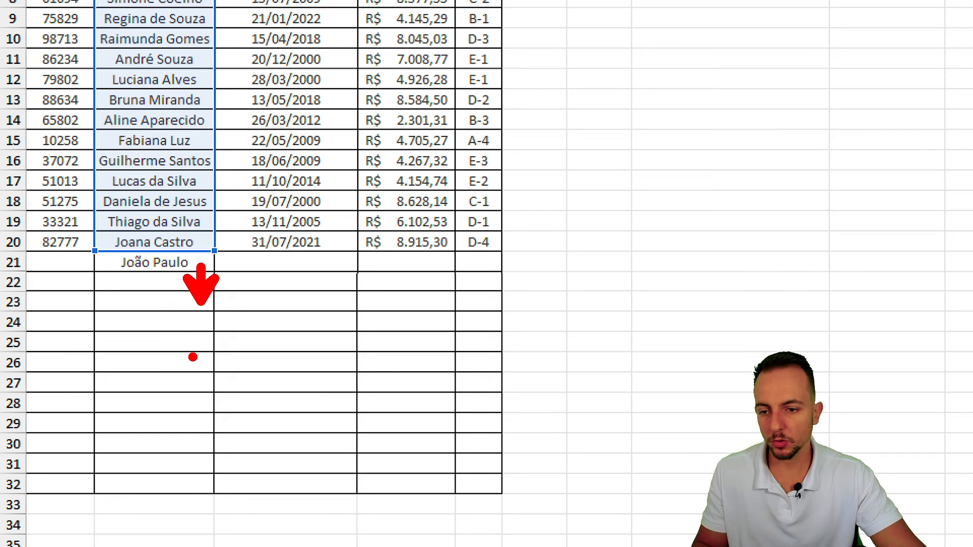
key("Escape")
left_click(193, 256)
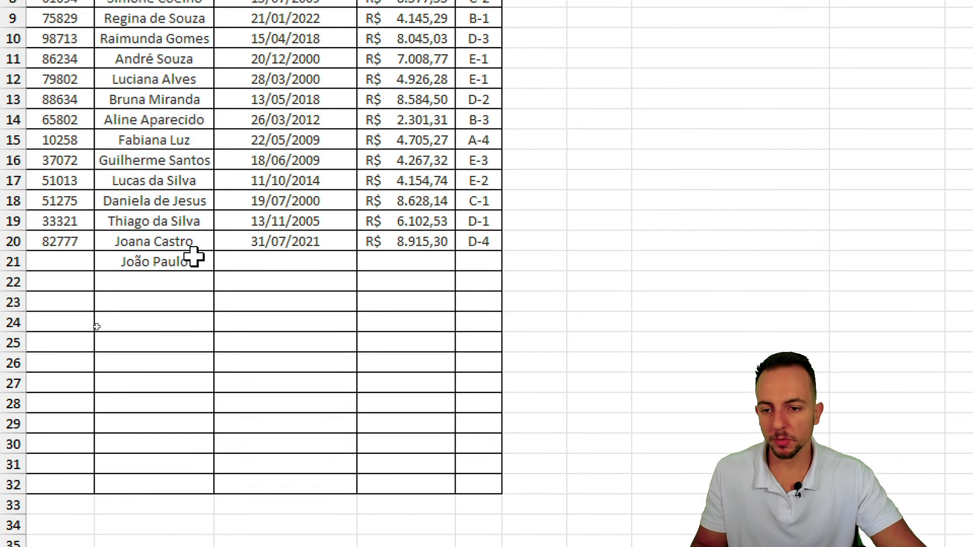
key("Delete")
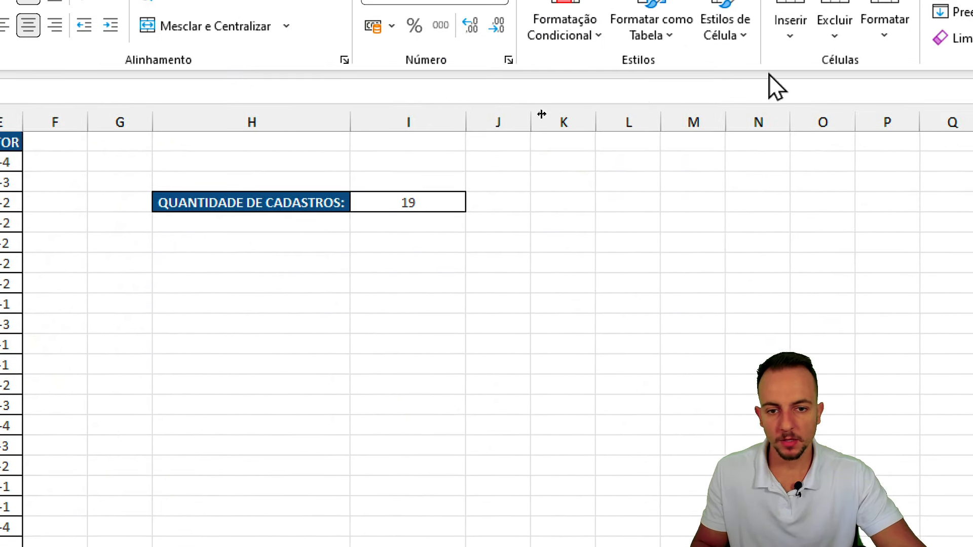
Step: Replace the formula in cell I4 with CONT.VALORES over the entire NOME column, B:B
left_click(411, 203)
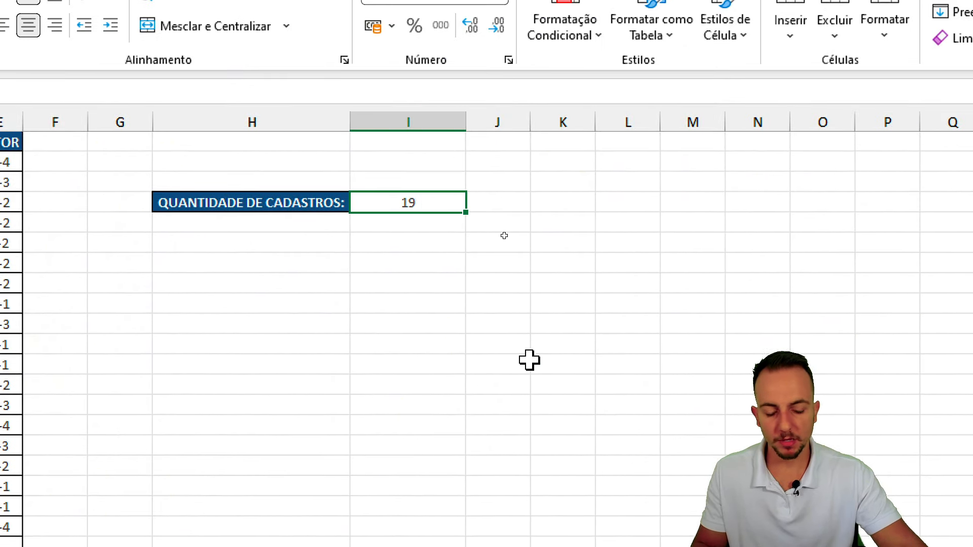
key("Delete")
type("=c")
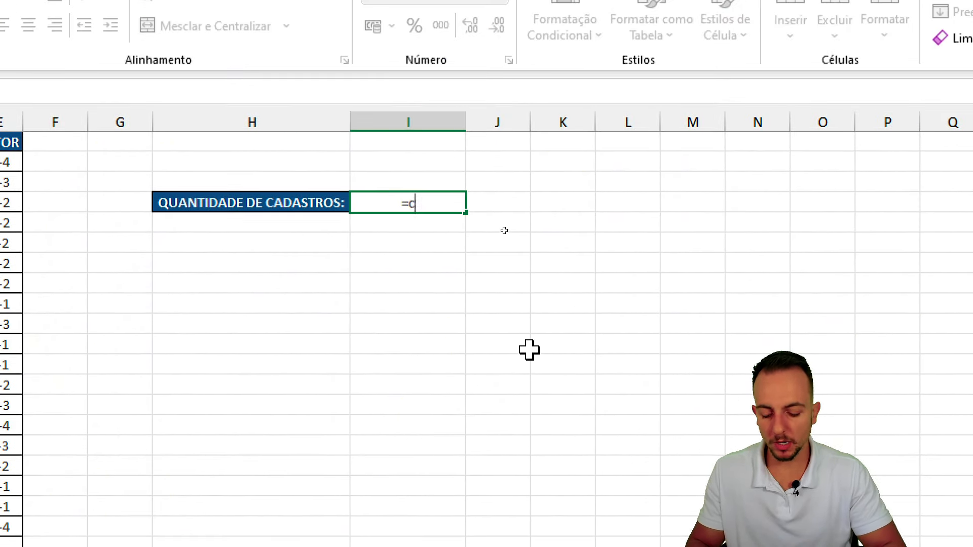
type("ont.va")
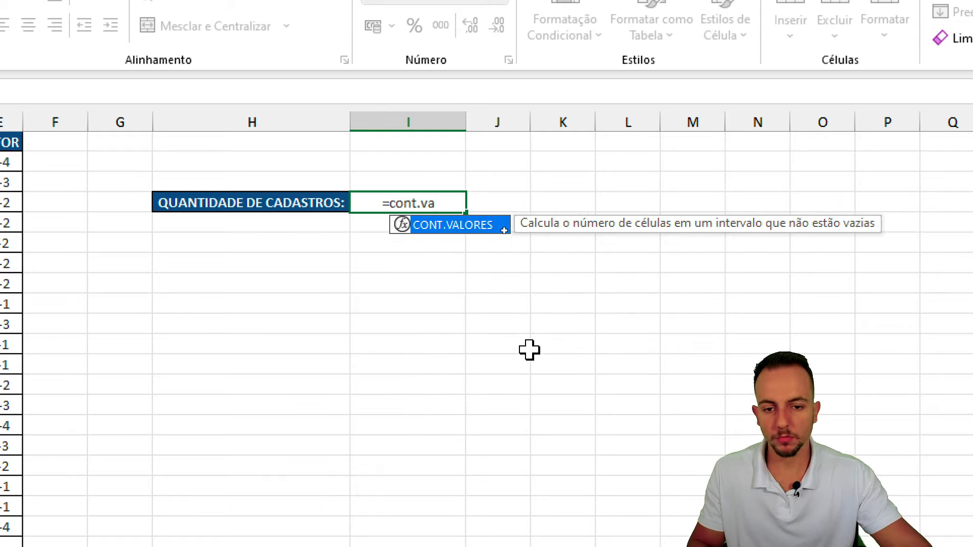
double_click(475, 234)
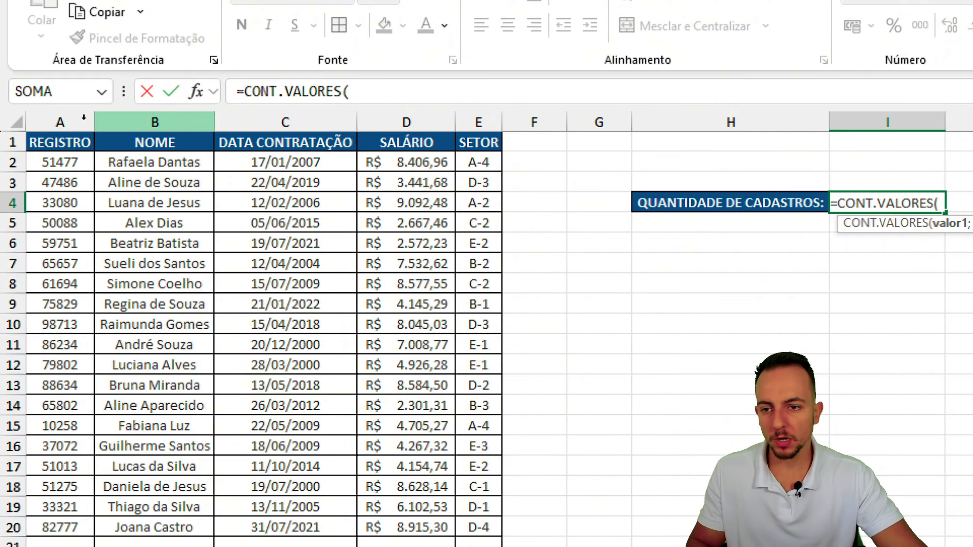
left_click(147, 121)
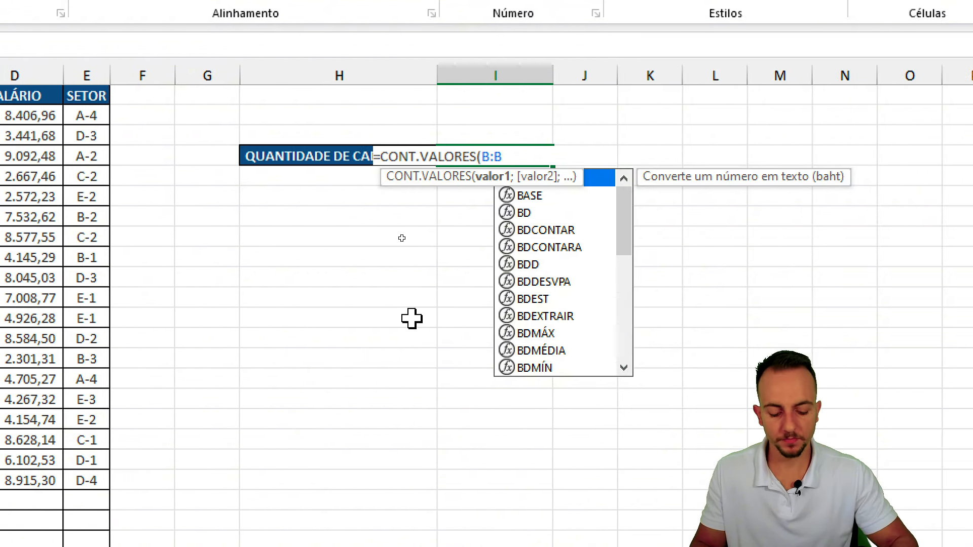
key("Return")
left_click(491, 158)
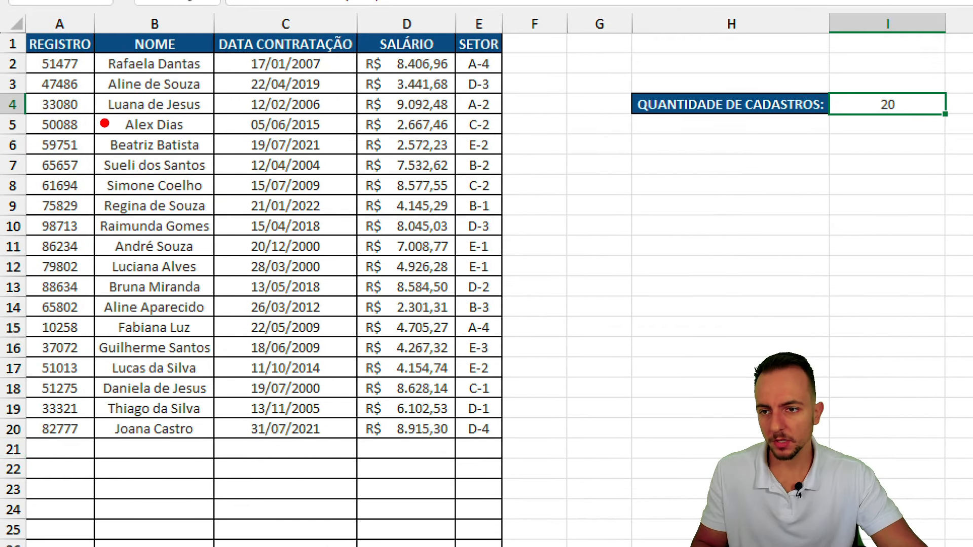
Step: Check the NOME column and its header in B1 against the B:B range counted by the I4 formula
mouse_move(97, 53)
left_mouse_down()
mouse_move(210, 375)
mouse_move(210, 441)
left_mouse_up()
key("Escape")
key("ctrl+2")
left_click_drag(183, 25, 190, 26)
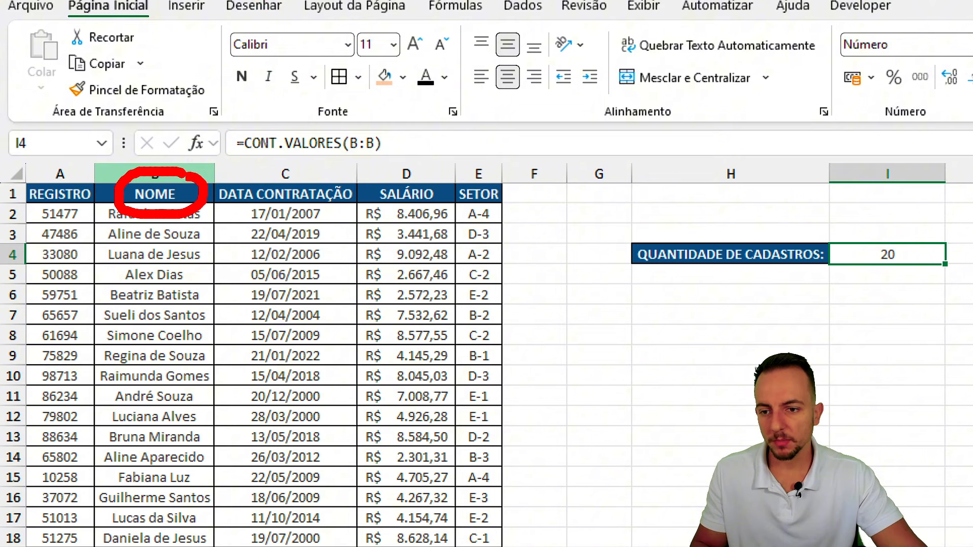
left_click_drag(118, 211, 139, 223)
key("Escape")
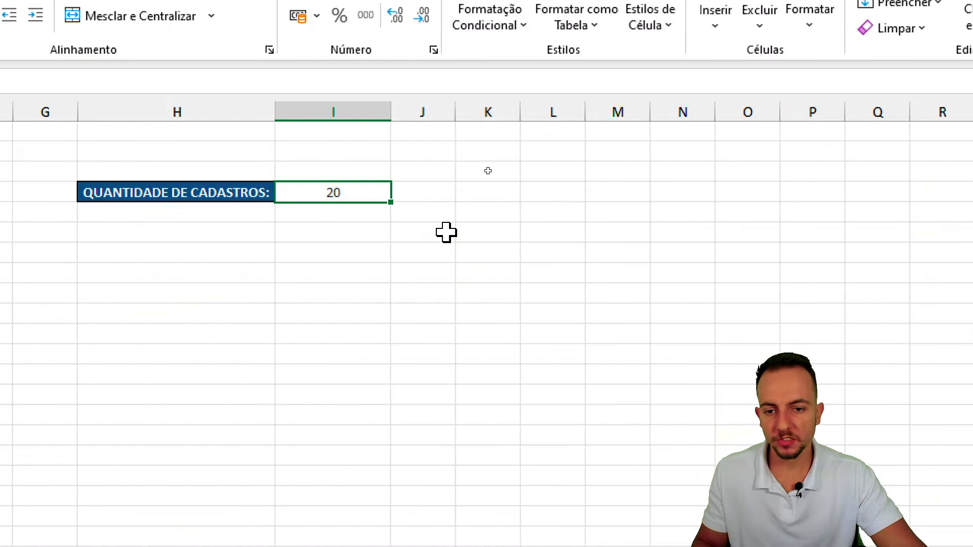
Step: Subtract 1 from the count in cell I4, making the formula =CONT.VALORES(B:B)-1, to exclude the header
double_click(359, 197)
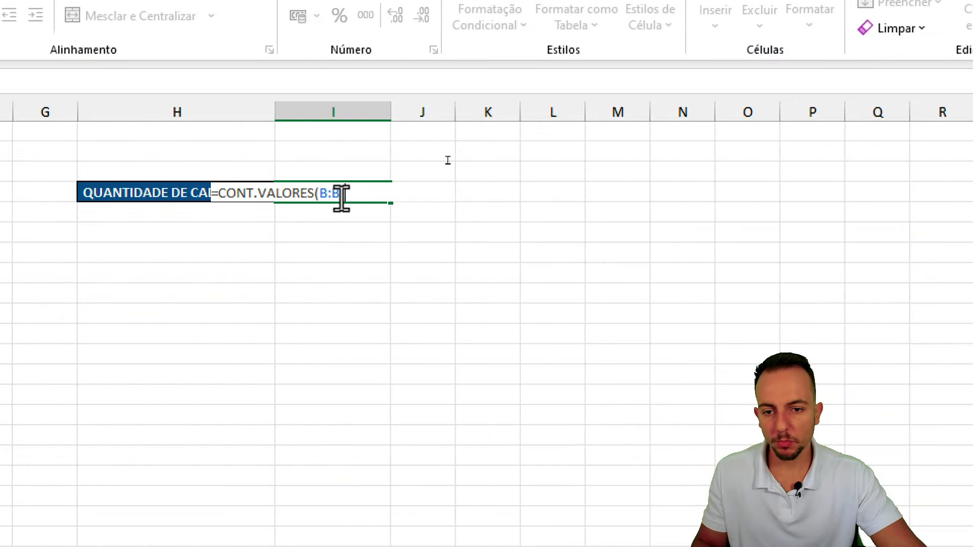
type("-1")
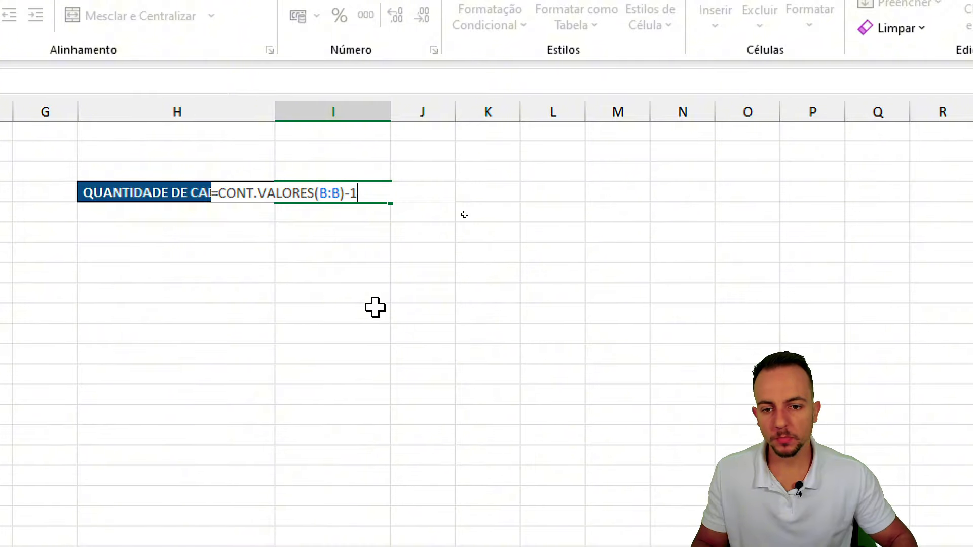
key("Return")
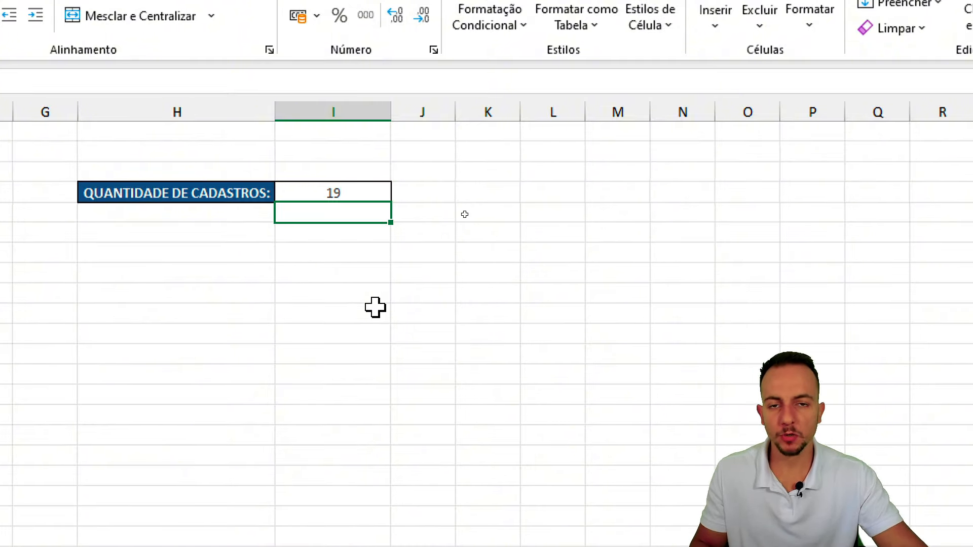
left_click_drag(333, 148, 337, 234)
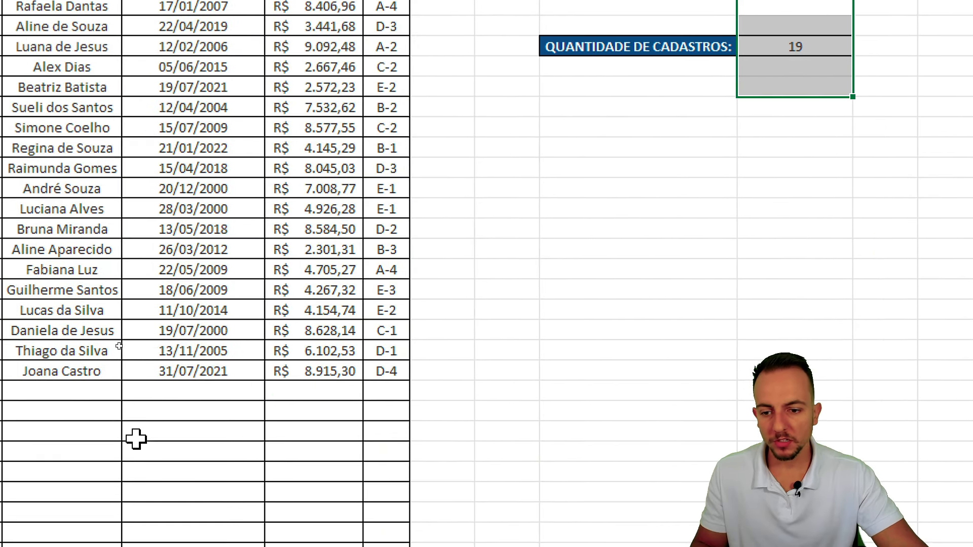
Step: Enter two new employees' names in cells B21 and B22, directly below the list, to test the count
left_click(199, 398)
left_click(23, 393)
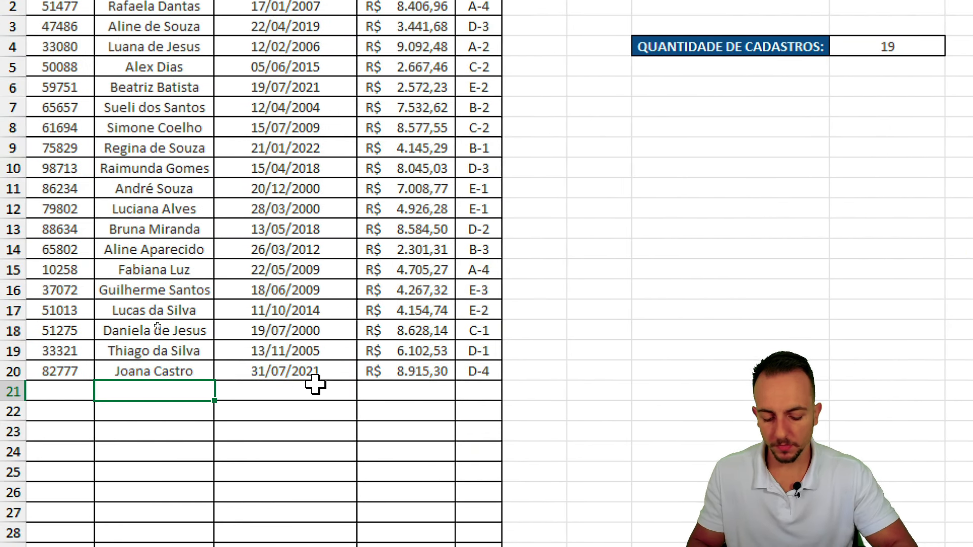
type("João Paulo")
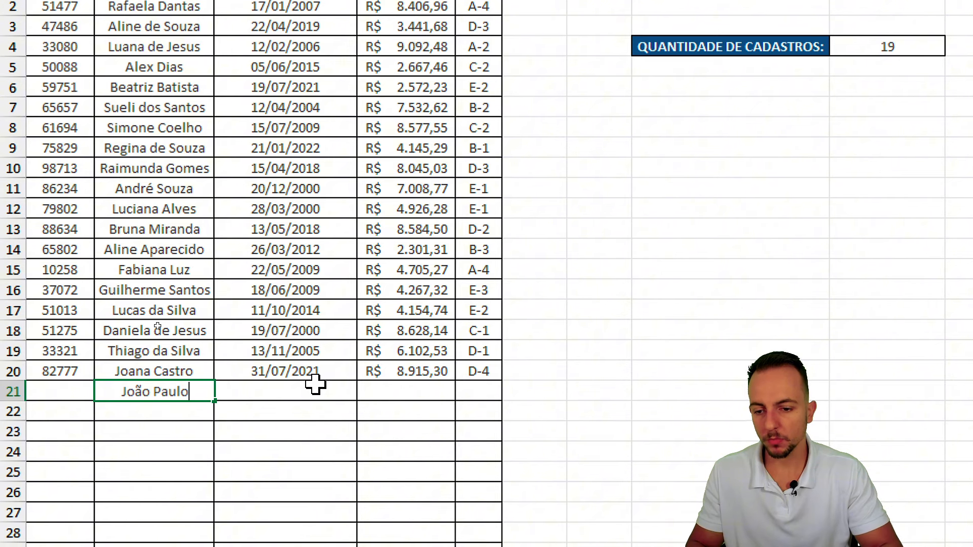
key("Return")
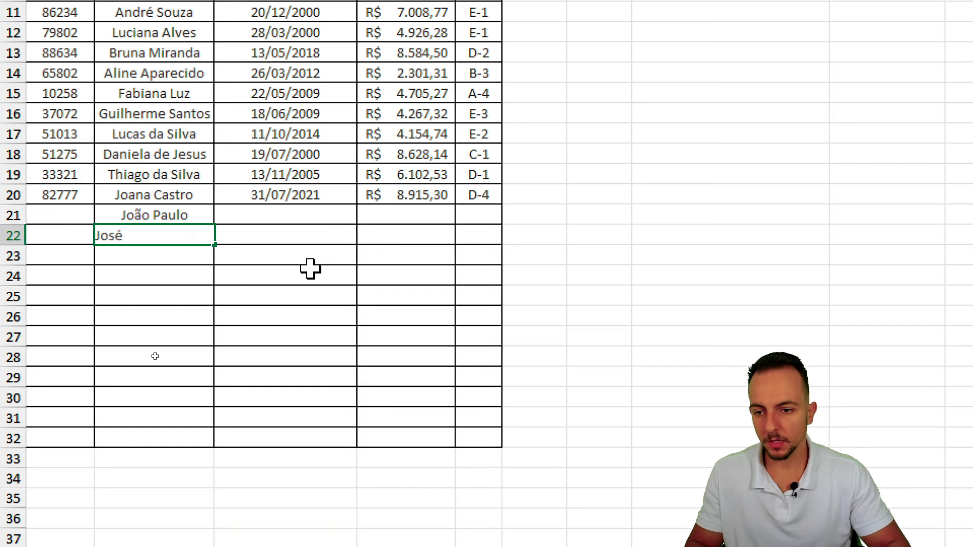
key("Return")
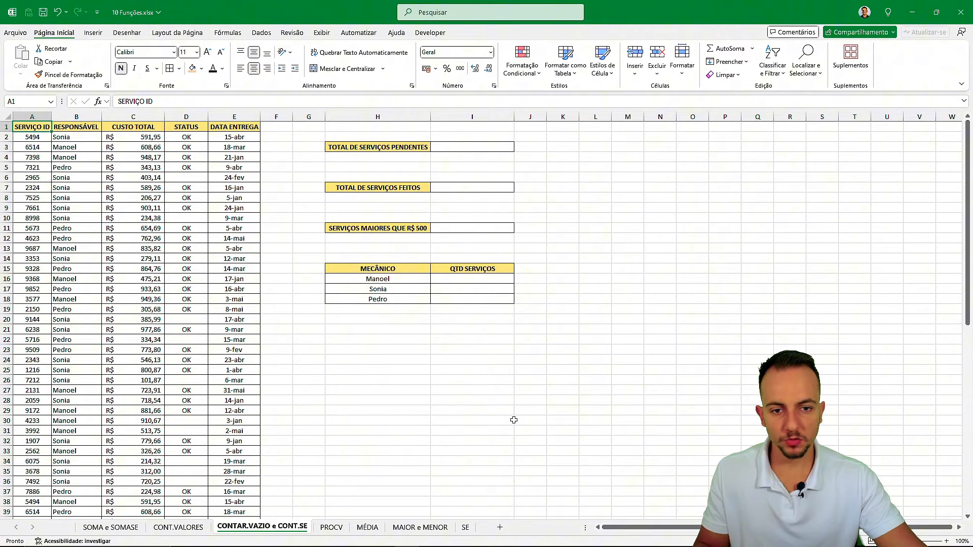
Step: Enter a test CONTAR.VAZIO formula in blank cell W24 that counts the empty cells in T23:T27
scroll(514, 420, "right", 10)
scroll(470, 373, "down", 5)
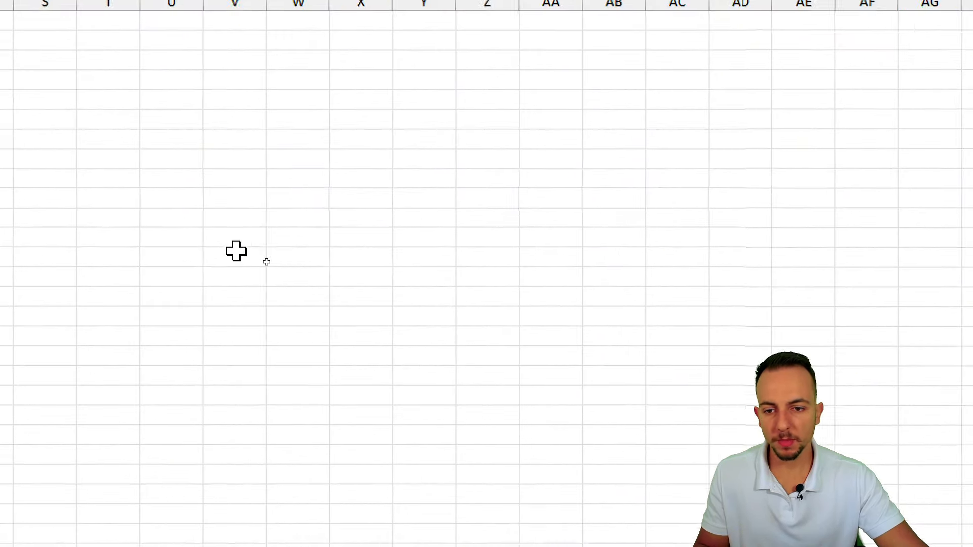
left_click(422, 221)
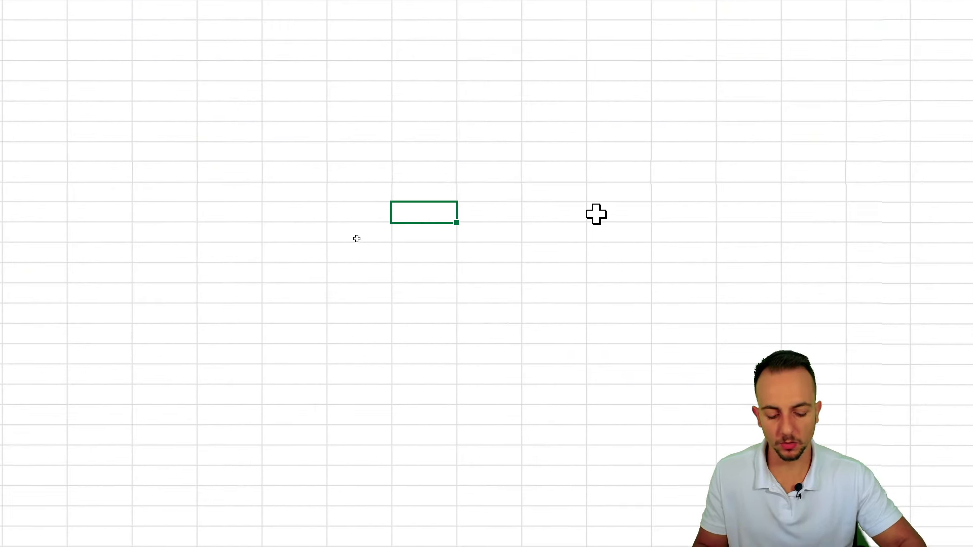
type("=cont")
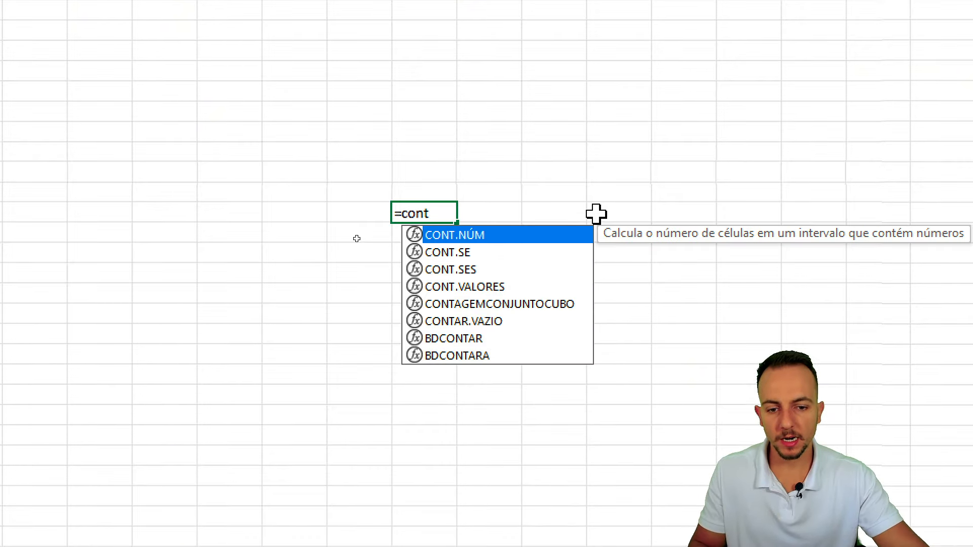
left_click(484, 322)
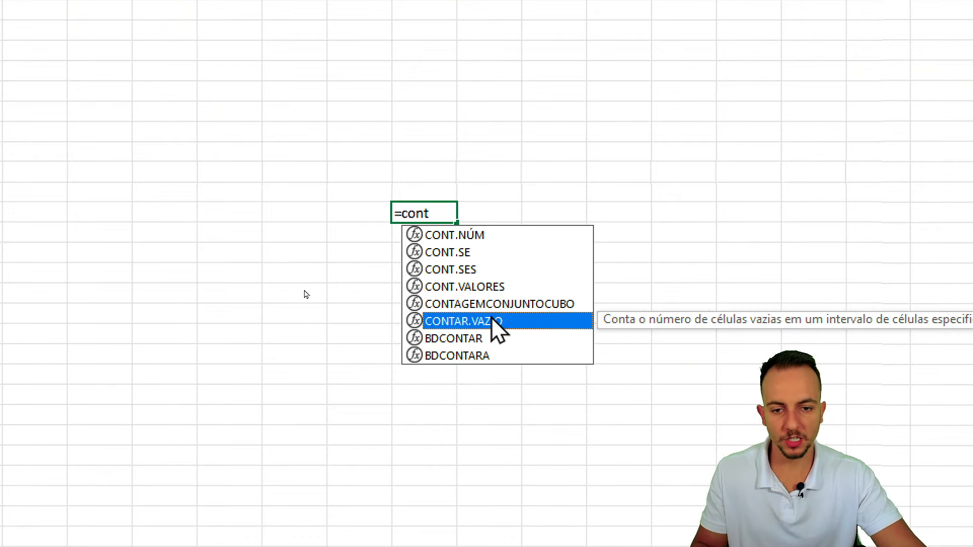
double_click(491, 320)
left_click(229, 195)
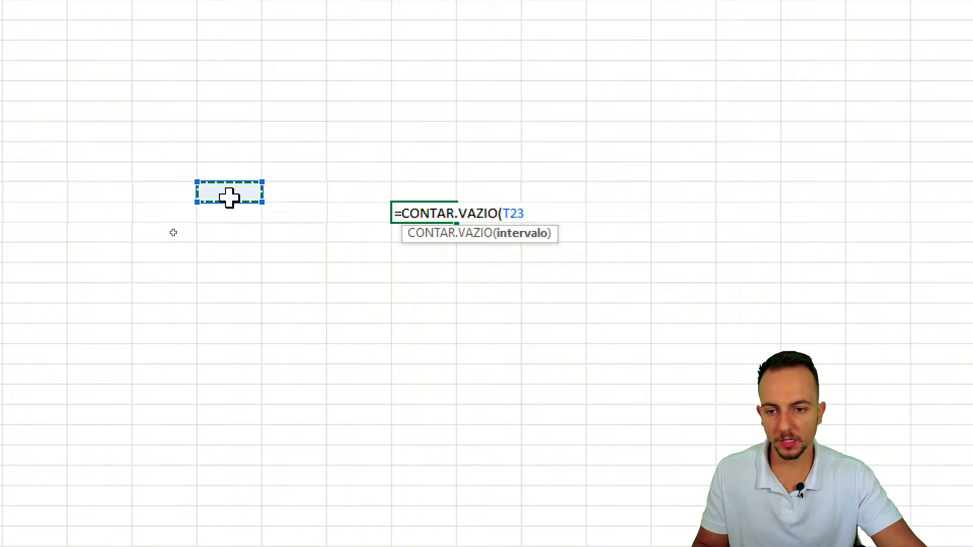
left_click_drag(229, 197, 221, 276)
key("Return")
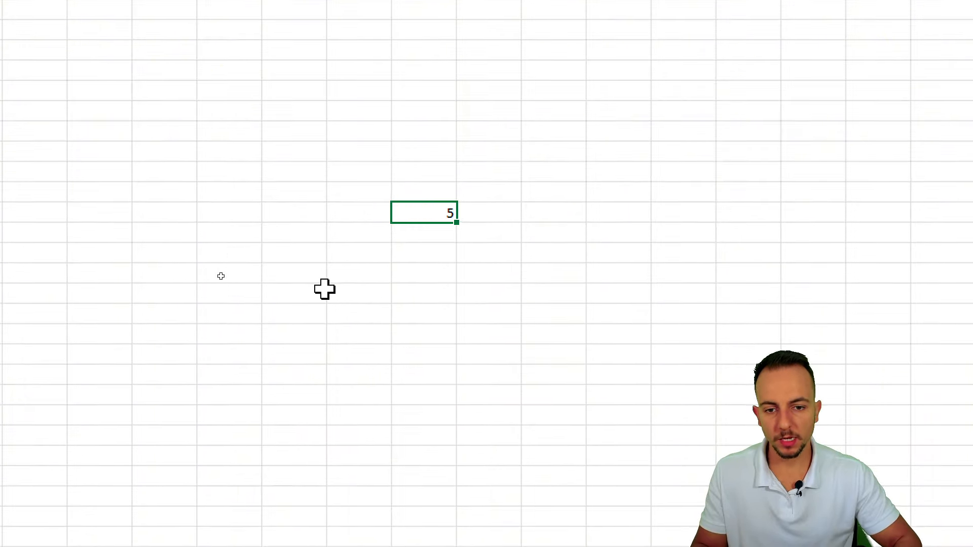
Step: Compare the test formula's result with the blank range it covers, and delete the formula from cell W24
left_click_drag(458, 191, 469, 193)
left_click_drag(233, 153, 316, 301)
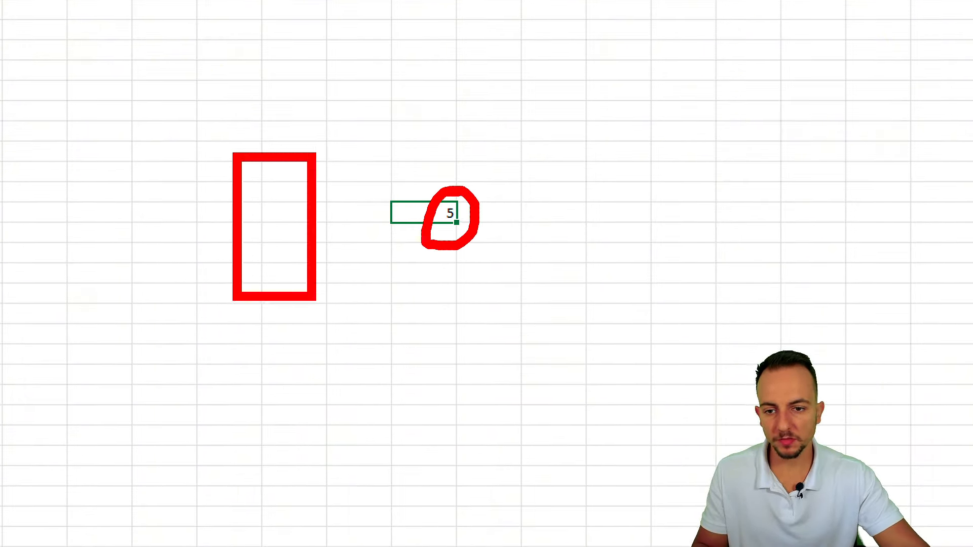
key("Escape")
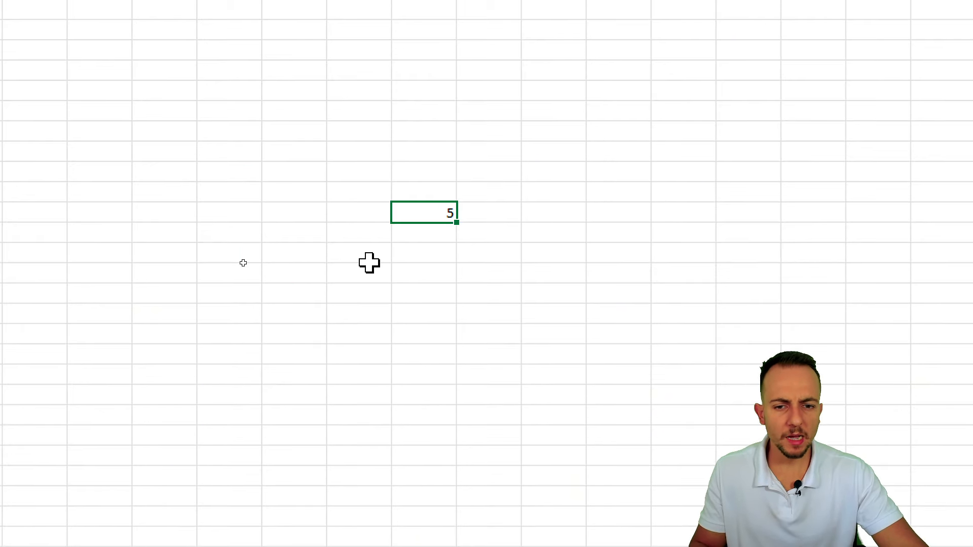
key("Delete")
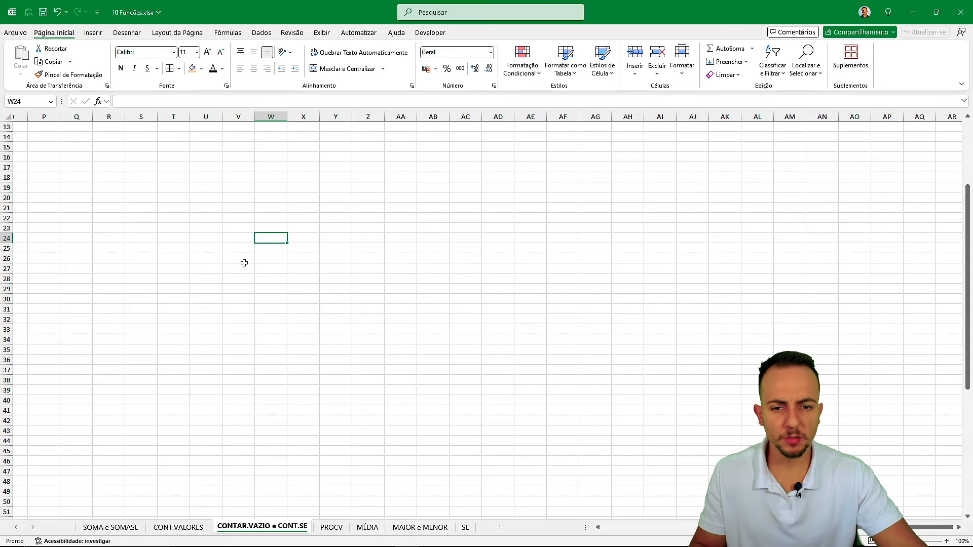
Step: Examine the service table column by column, from SERVIÇO ID through RESPONSÁVEL, CUSTO TOTAL and STATUS to DATA ENTREGA
scroll(244, 262, "left", 8)
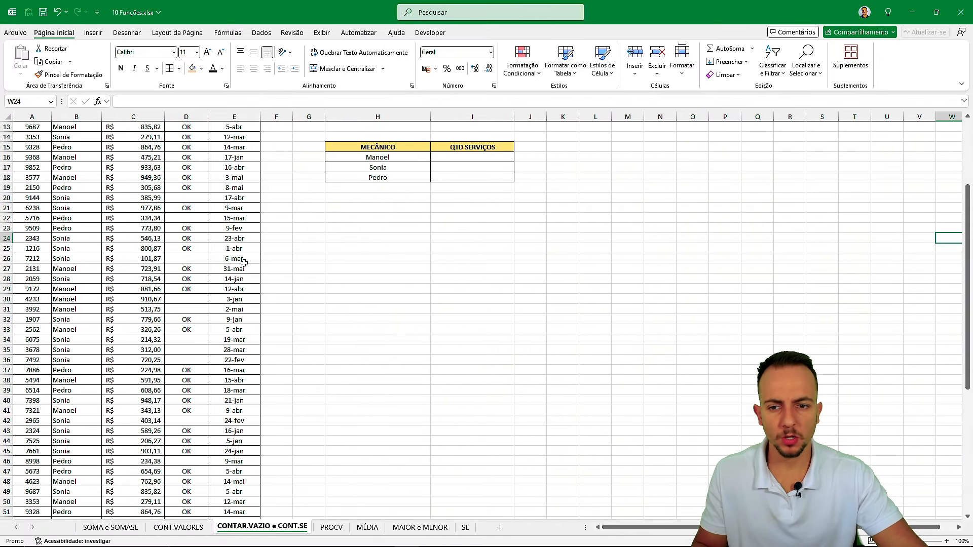
scroll(244, 263, "up", 4)
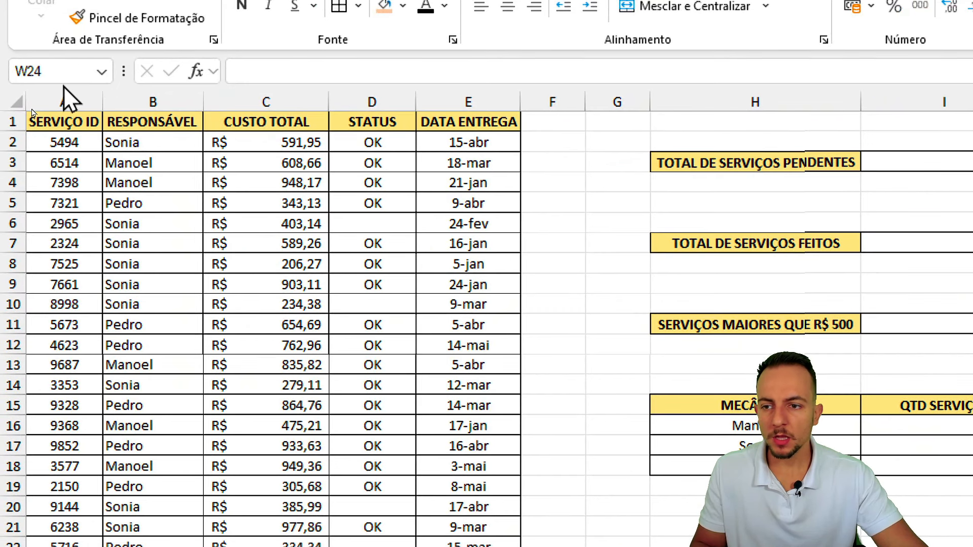
left_click_drag(63, 100, 486, 101)
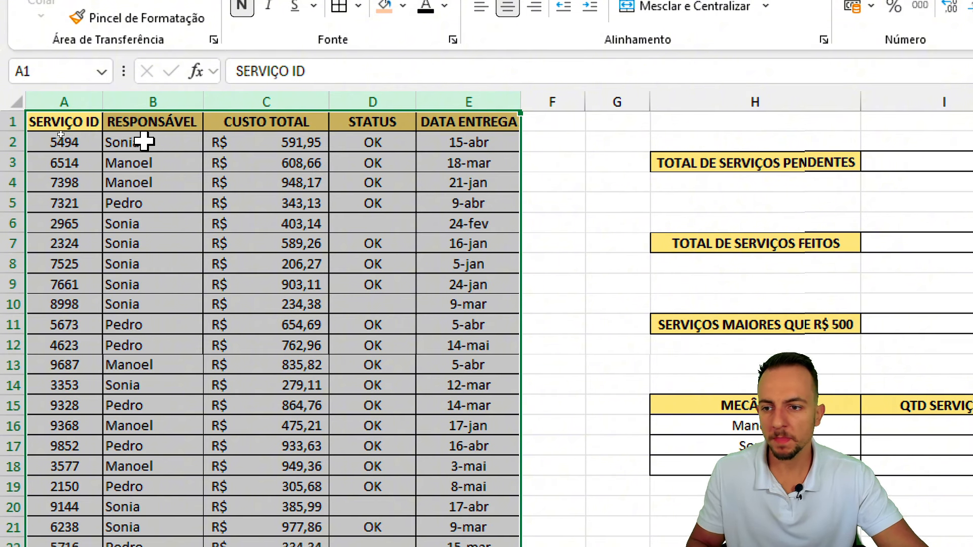
left_click(75, 99)
left_click(148, 97)
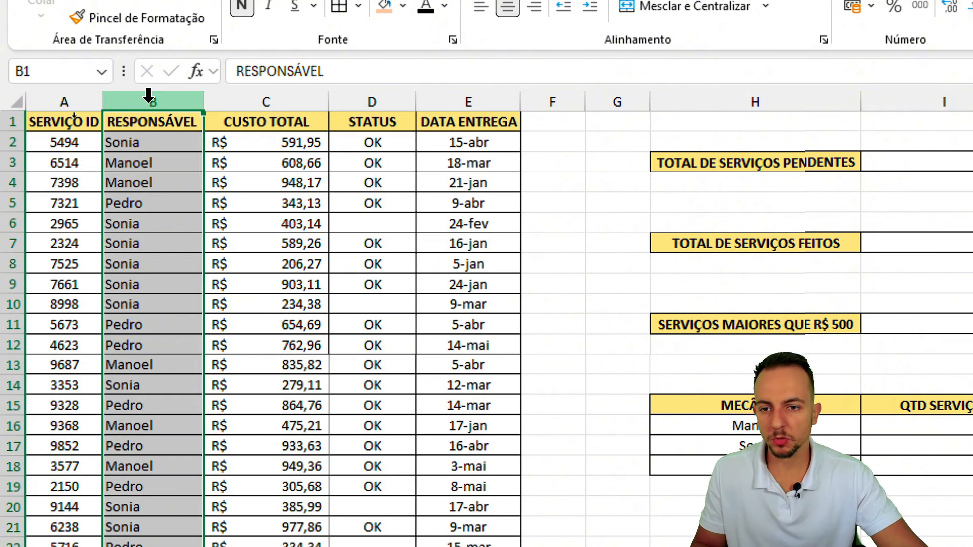
left_click(249, 97)
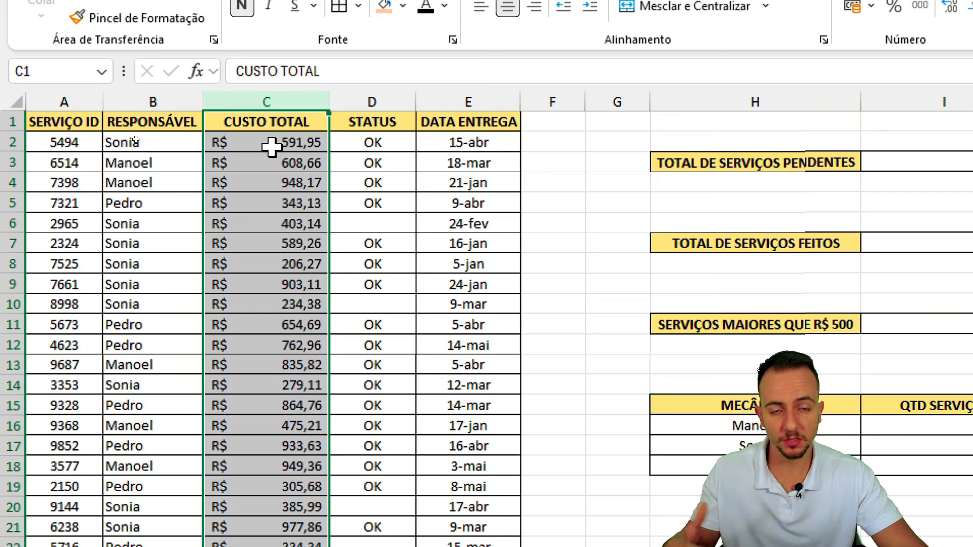
left_click(373, 99)
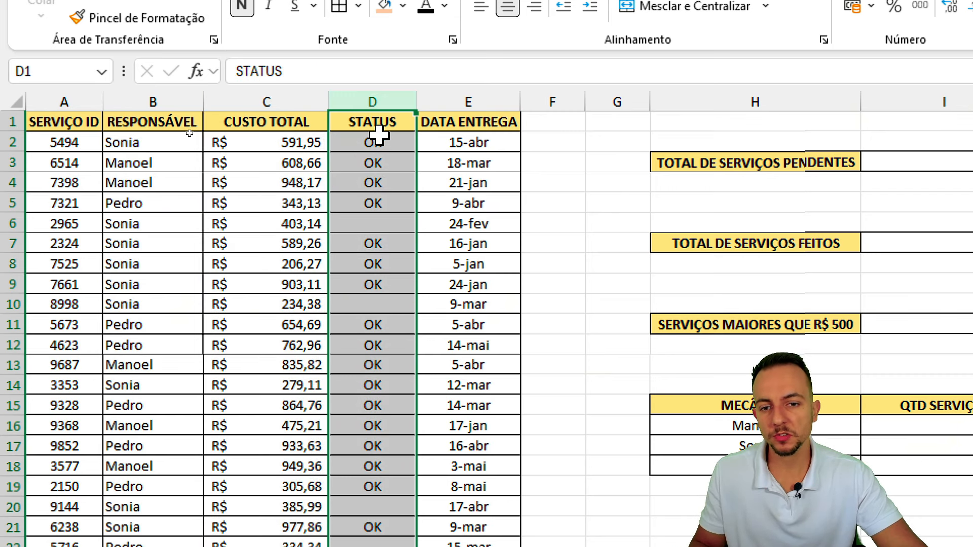
left_click_drag(378, 137, 381, 195)
left_click(374, 224)
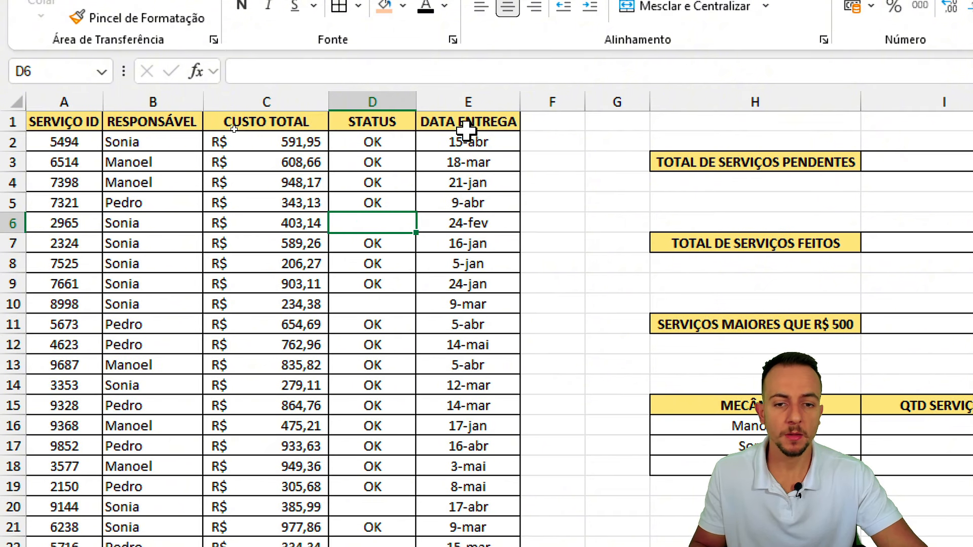
left_click(477, 99)
left_click(386, 120)
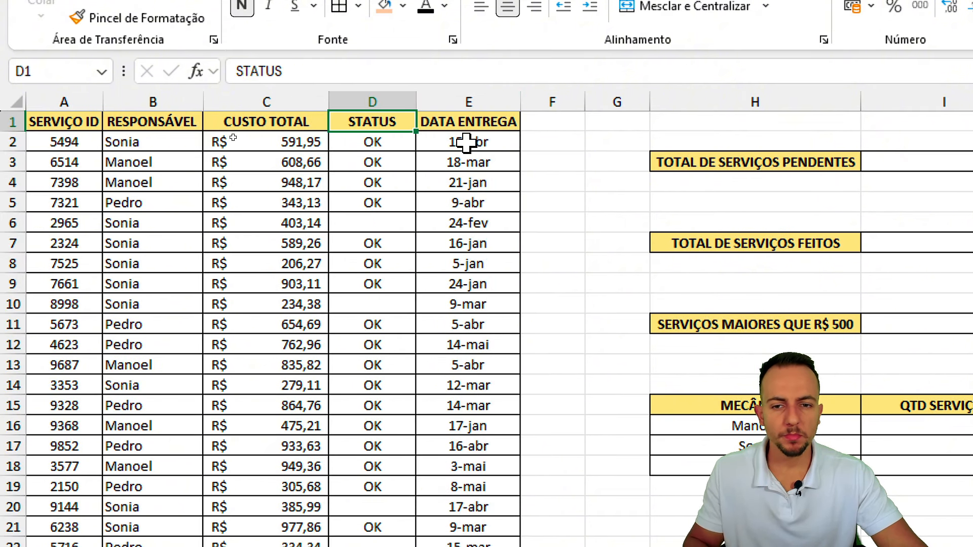
Step: Examine which STATUS cells contain OK and which are blank, such as D6, D10 and D20
key("ctrl+2")
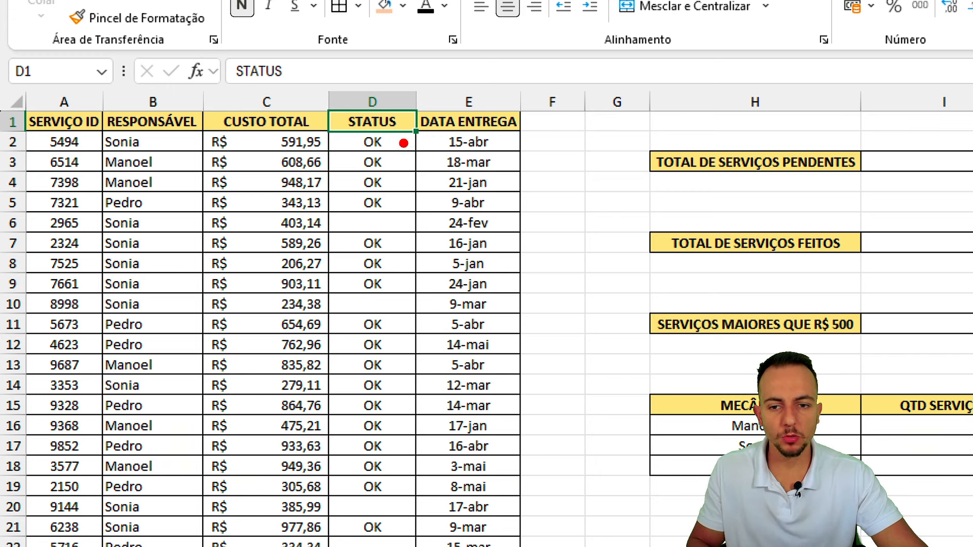
left_click_drag(353, 125, 395, 159)
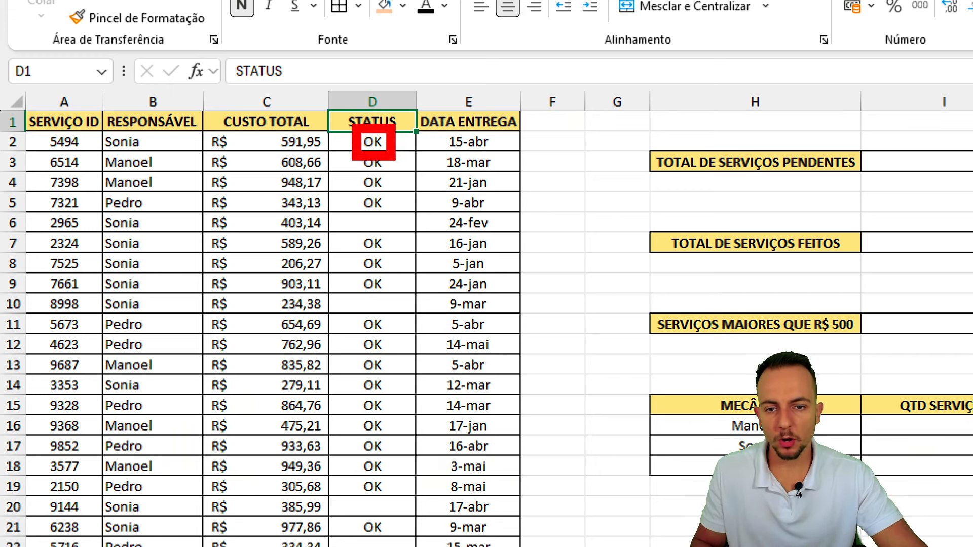
left_click_drag(350, 208, 406, 243)
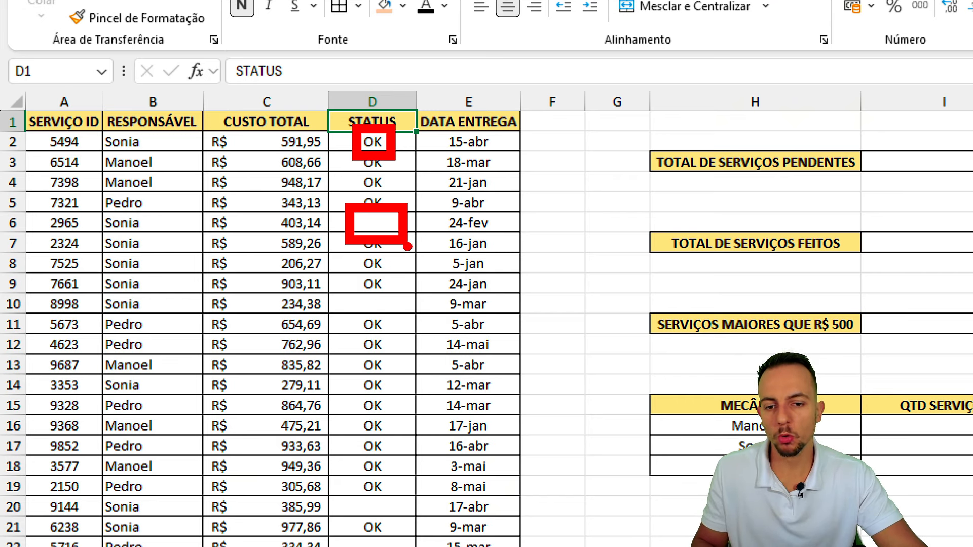
left_click_drag(411, 253, 496, 332)
left_click_drag(397, 284, 479, 201)
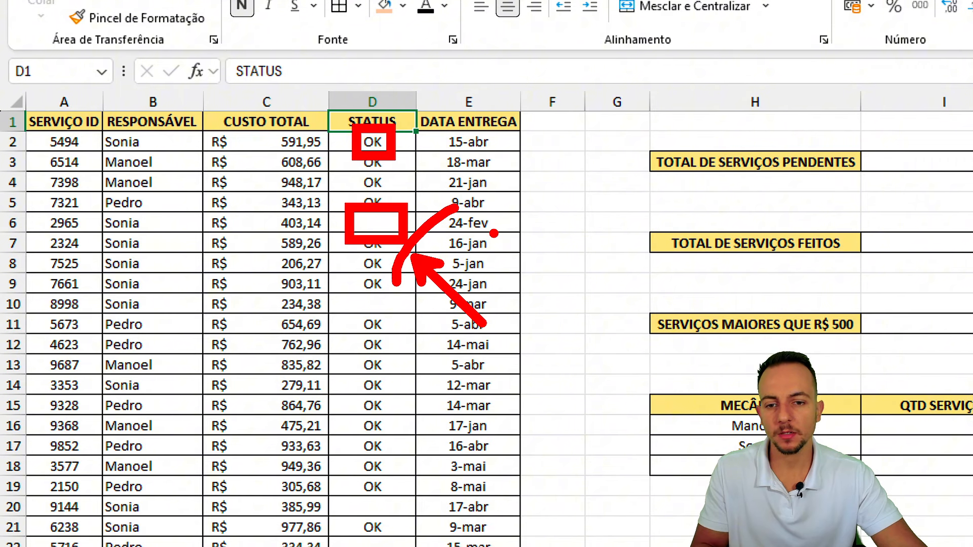
key("e")
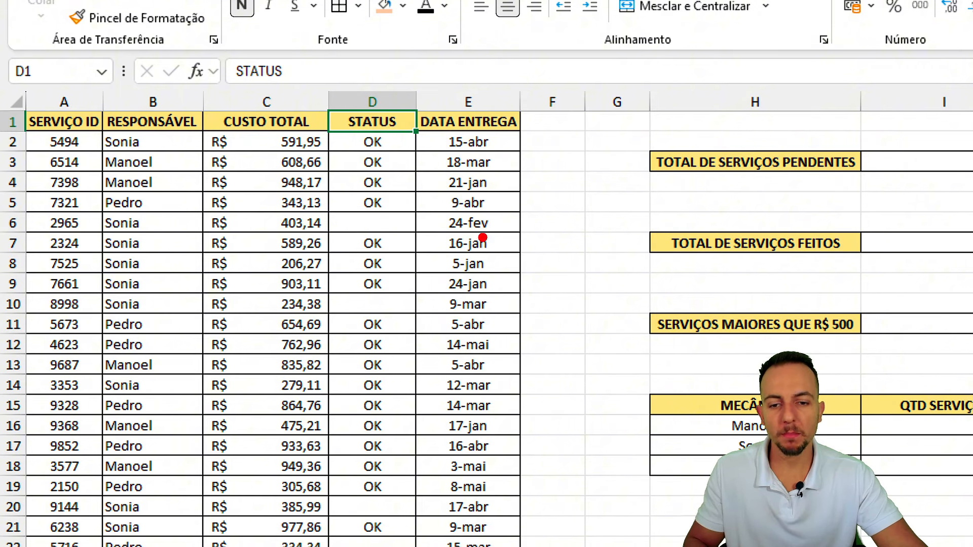
left_click_drag(398, 225, 492, 151)
left_click_drag(406, 303, 485, 234)
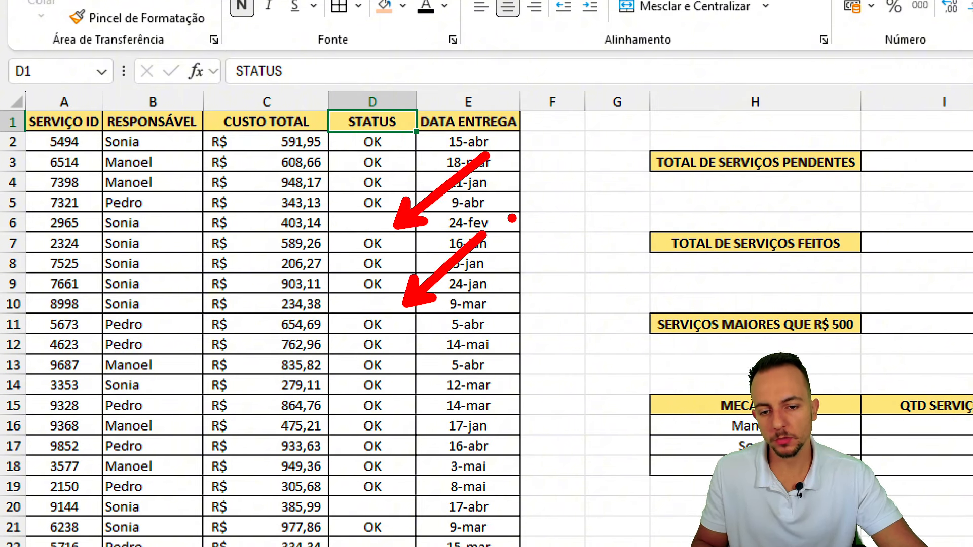
left_click_drag(398, 503, 479, 455)
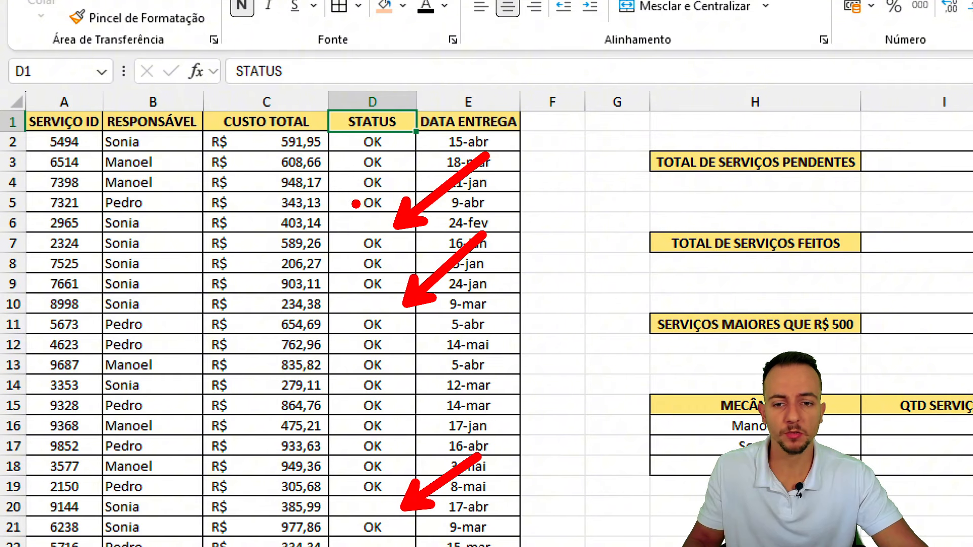
mouse_move(383, 95)
left_mouse_down()
mouse_move(299, 545)
mouse_move(320, 73)
left_mouse_up()
key("Escape")
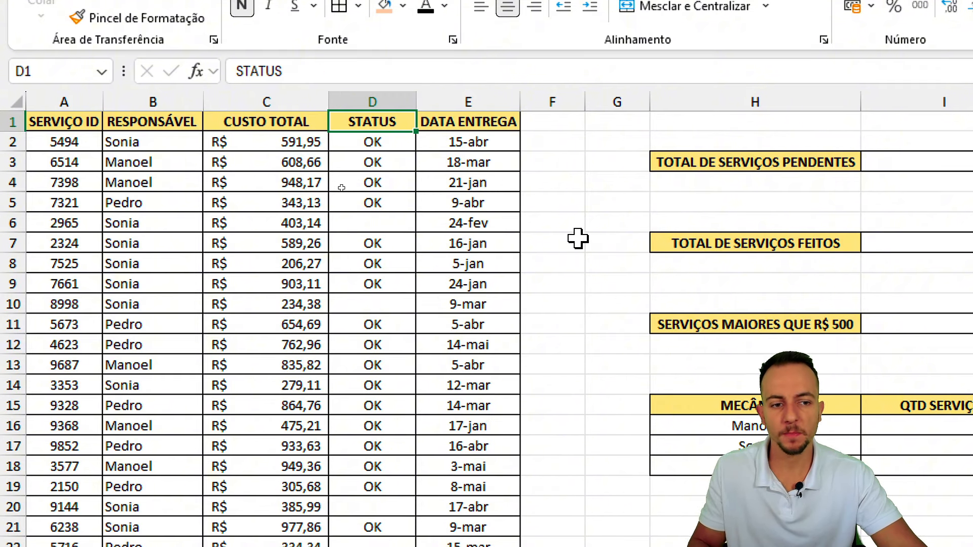
Step: Start a CONTAR.VAZIO formula in cell I3, beside TOTAL DE SERVIÇOS PENDENTES
left_click(739, 157)
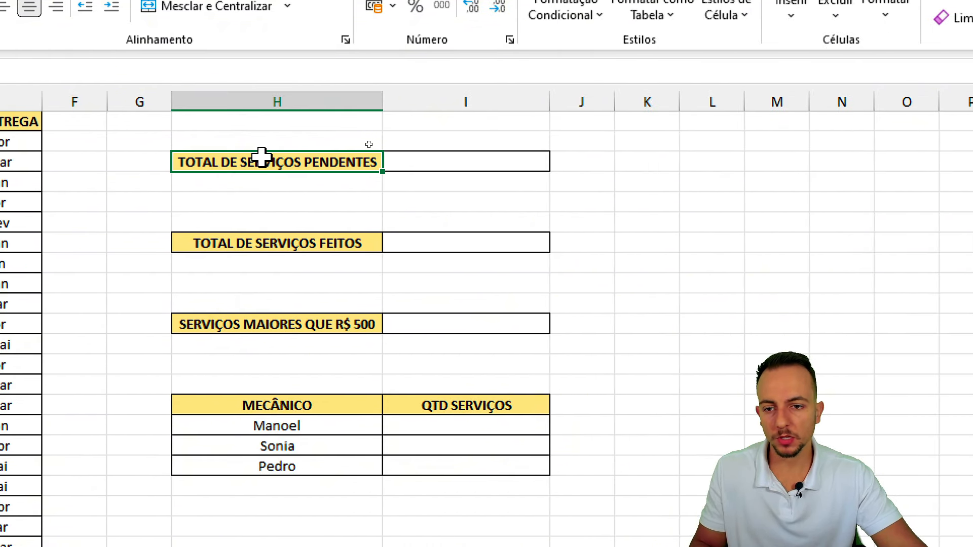
left_click(445, 159)
type("=cont")
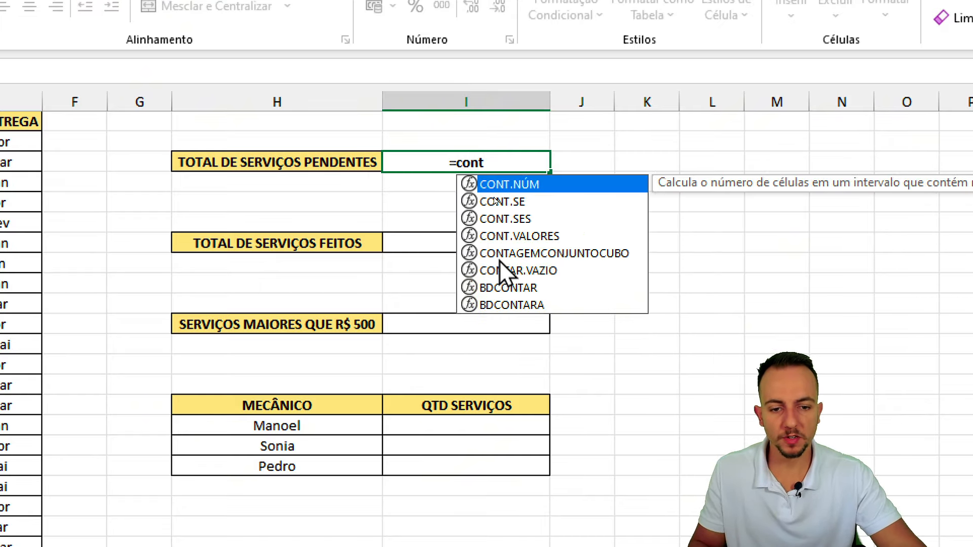
left_click(497, 258)
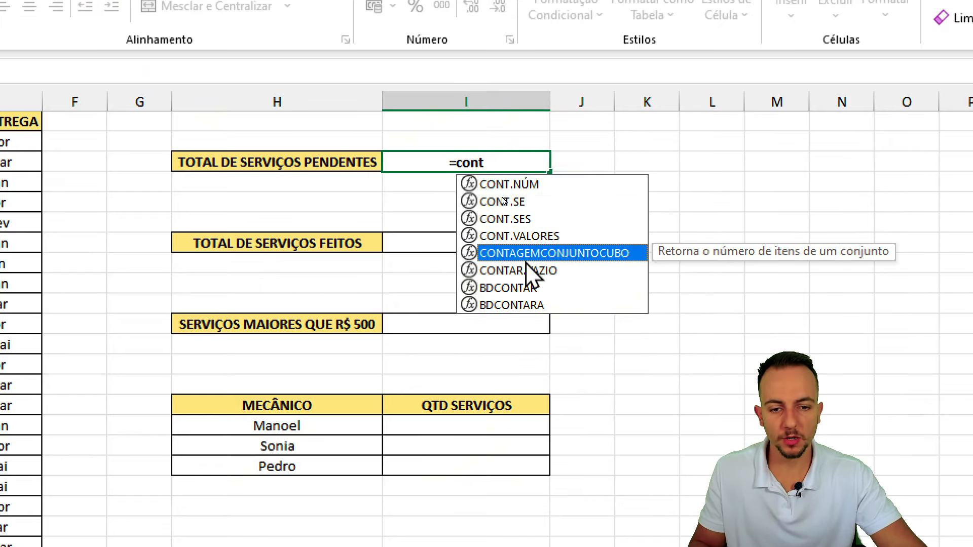
double_click(516, 270)
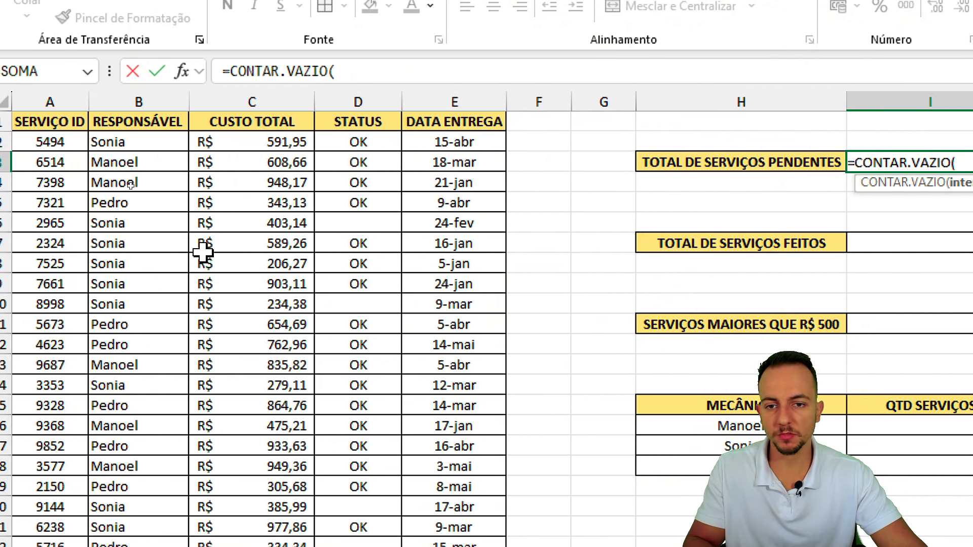
Step: Examine the STATUS column down to the last table row and the empty cells of column D below it
key("ctrl+2")
left_click_drag(188, 82, 285, 401)
left_click_drag(408, 401, 403, 544)
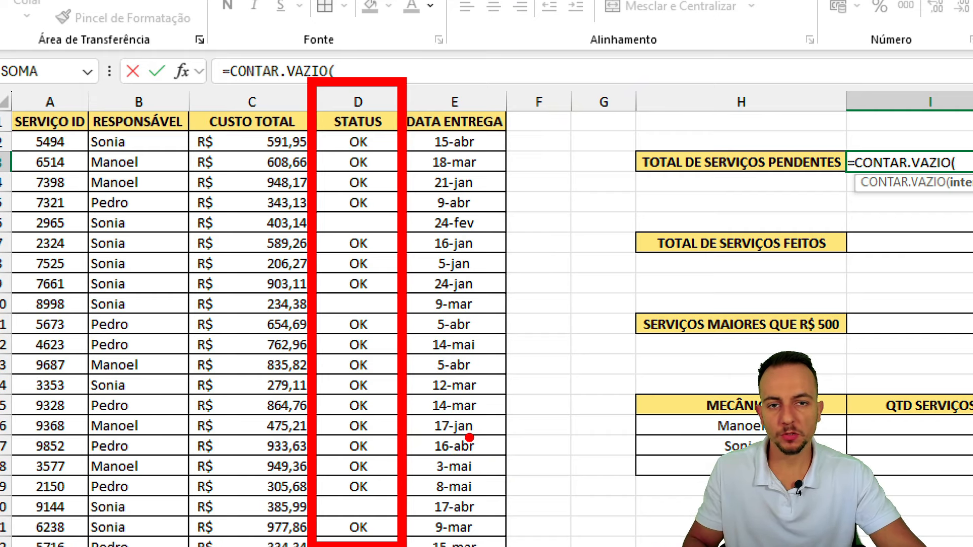
key("Escape")
scroll(462, 396, "down", 20)
scroll(451, 396, "up", 1)
key("ctrl+2")
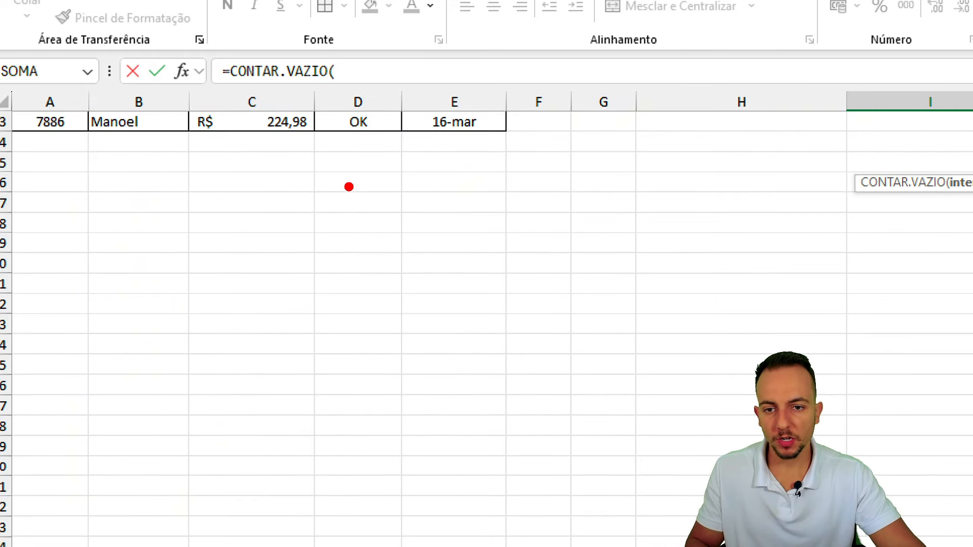
left_click_drag(311, 128, 404, 520)
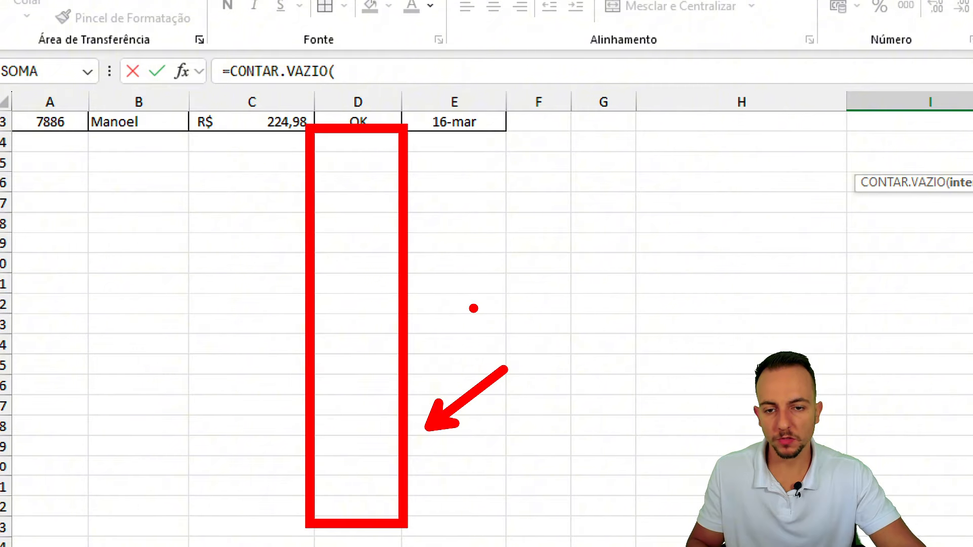
Step: Set the CONTAR.VAZIO range to D1:D73 and complete the formula in I3
scroll(376, 274, "up", 2)
left_click_drag(370, 245, 354, 132)
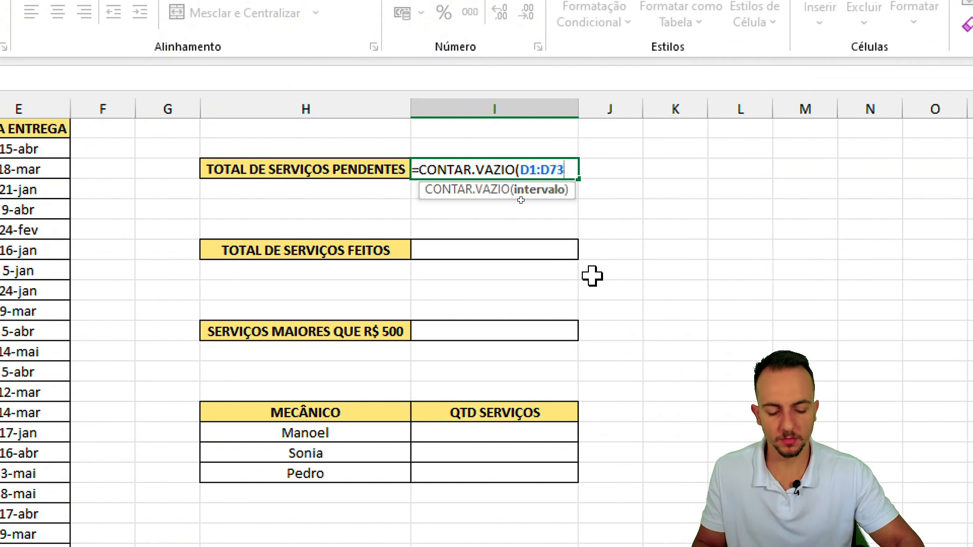
key("Return")
left_click(488, 167)
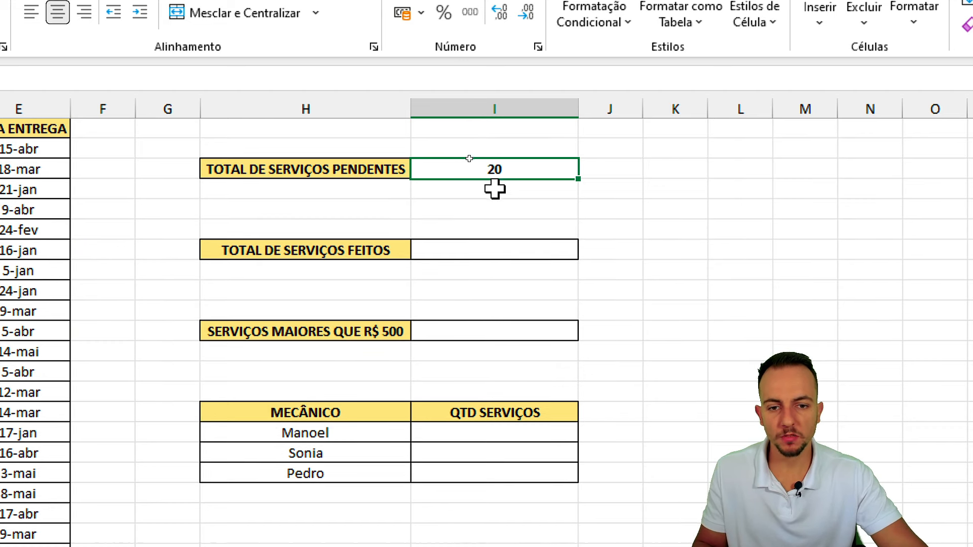
Step: Compare the blank STATUS cell D6 with the pending services total in I3
key("ctrl+2")
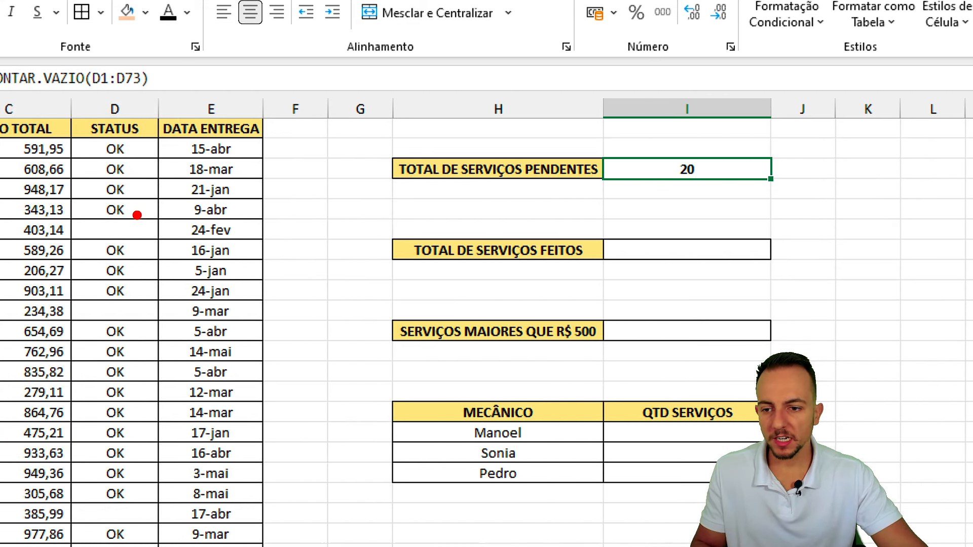
mouse_move(62, 204)
left_mouse_down()
mouse_move(93, 203)
mouse_move(14, 211)
left_mouse_up()
left_click_drag(136, 247, 161, 248)
left_click_drag(264, 308, 172, 259)
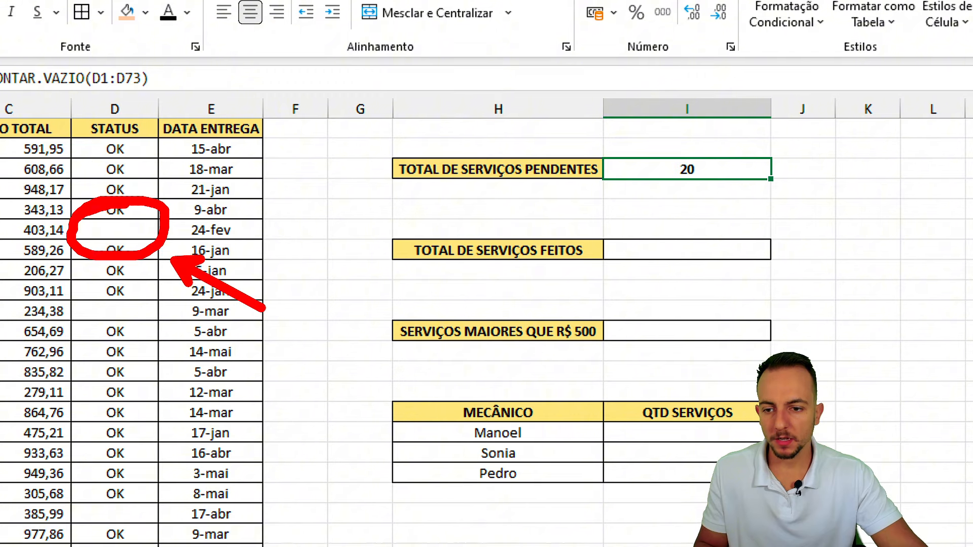
left_click_drag(210, 208, 161, 271)
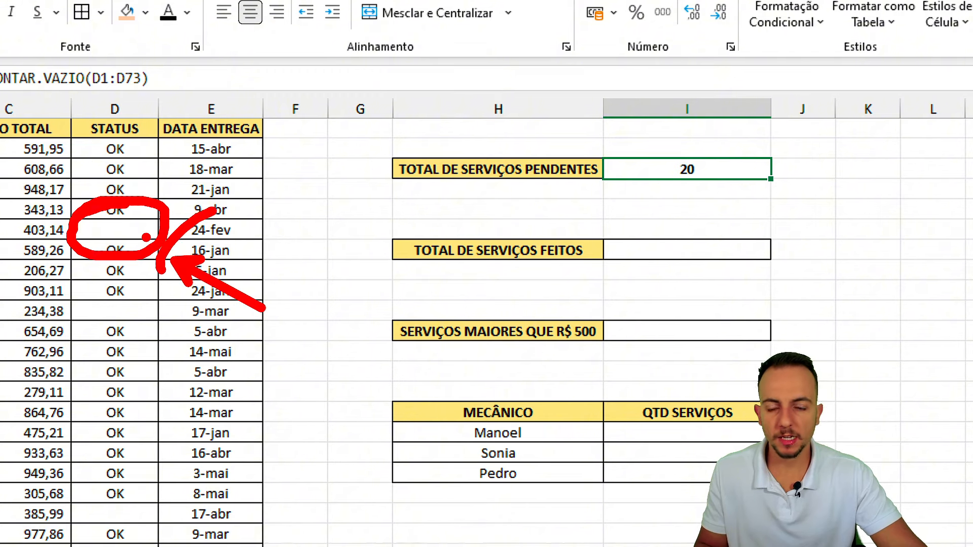
left_click_drag(714, 119, 710, 126)
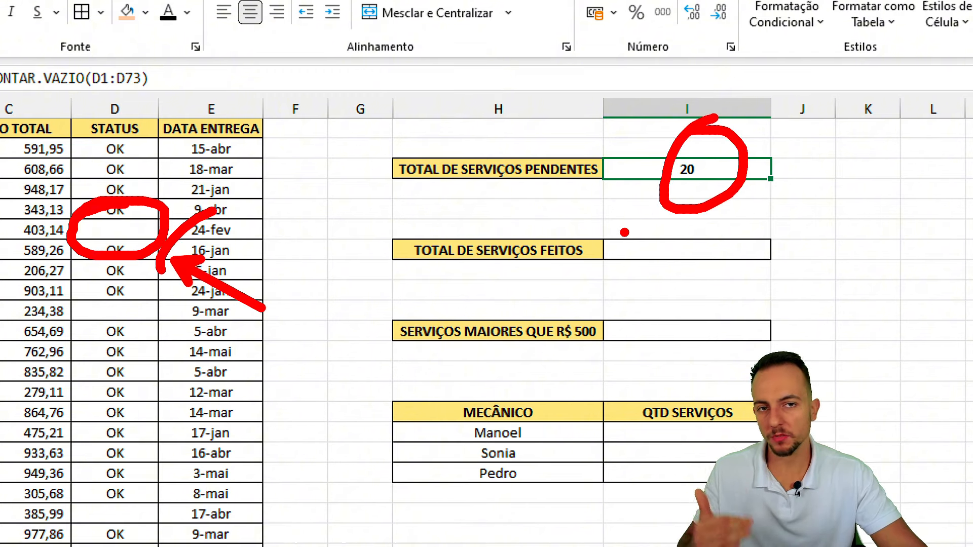
key("Escape")
Step: Enter OK in blank STATUS cell D6 to test the pending total, and clear the cell again
left_click(127, 229)
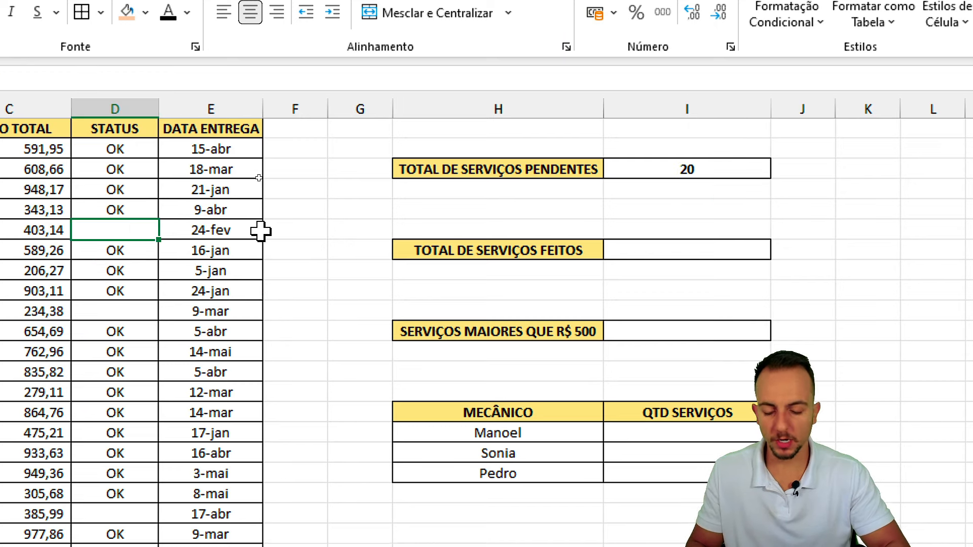
type("OK")
key("ctrl+Return")
key("ctrl+2")
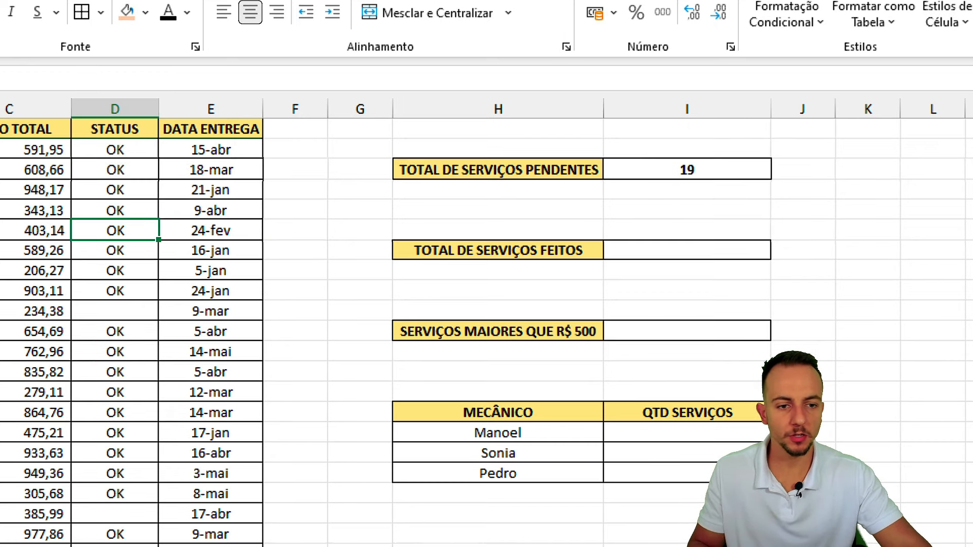
mouse_move(726, 137)
left_mouse_down()
mouse_move(668, 214)
mouse_move(701, 144)
left_mouse_up()
key("Escape")
key("Delete")
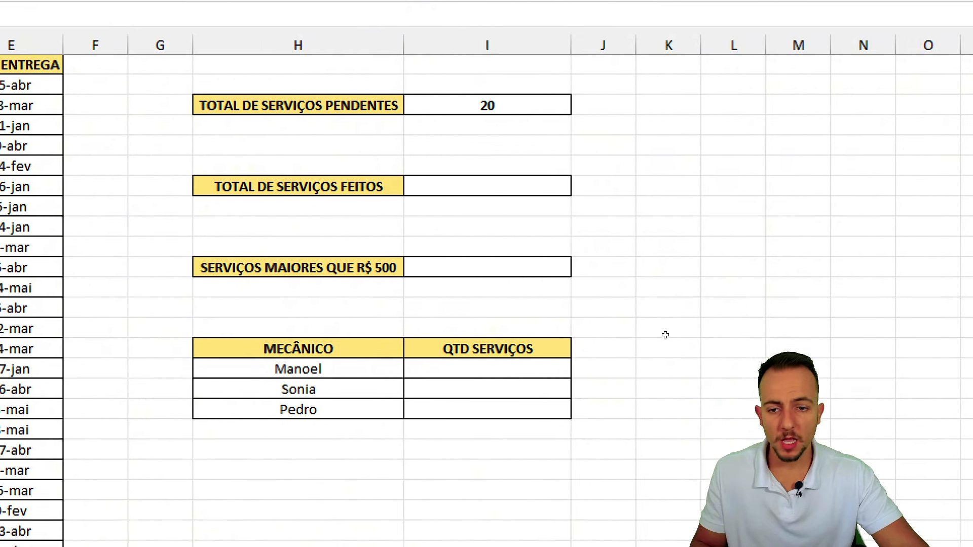
Step: Examine which STATUS cells are blank and which contain OK for the TOTAL DE SERVIÇOS FEITOS count in I7
left_click(352, 188)
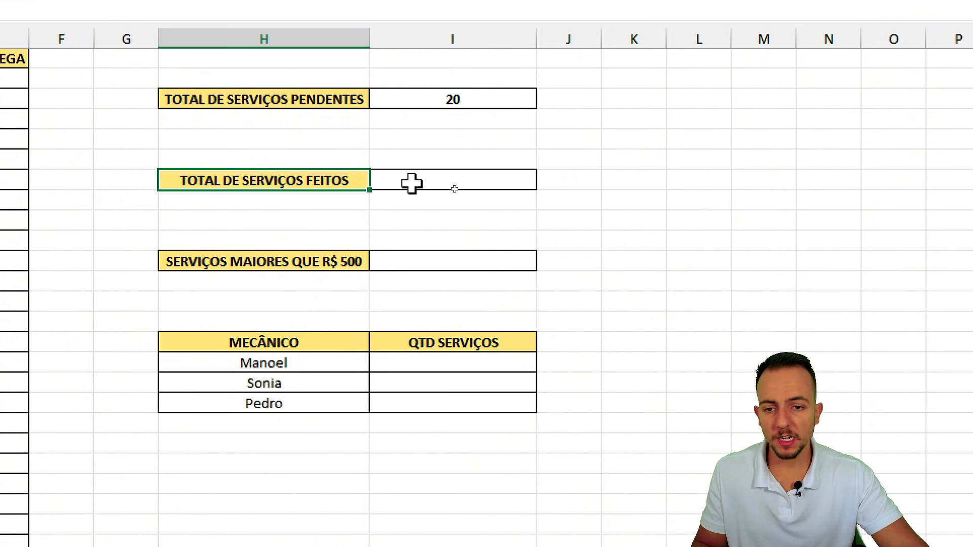
left_click(449, 190)
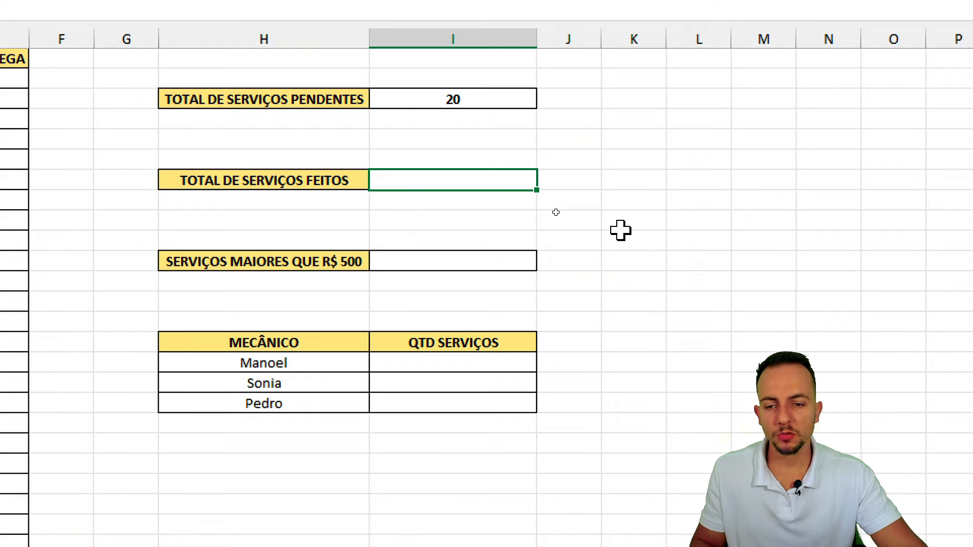
mouse_move(193, 140)
left_mouse_down()
mouse_move(176, 191)
mouse_move(192, 141)
left_mouse_up()
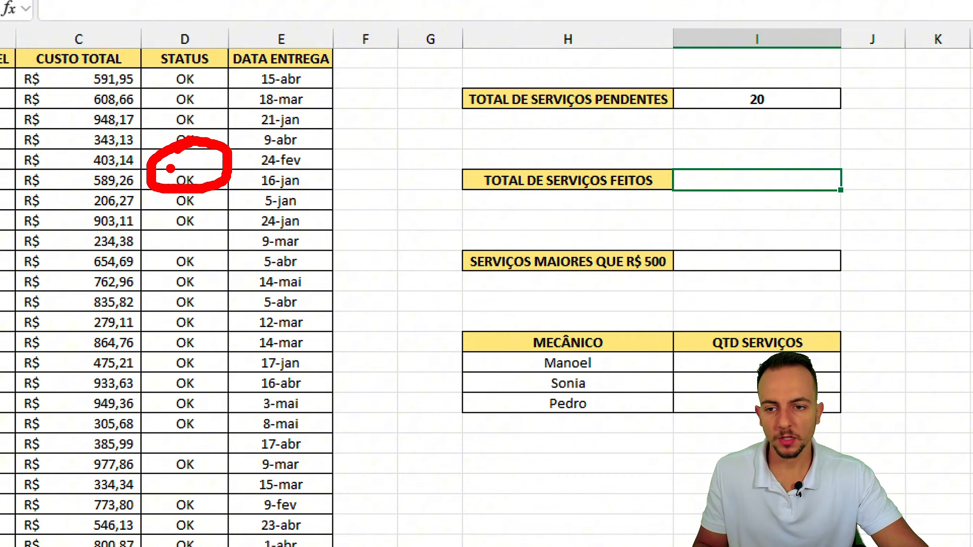
mouse_move(195, 213)
left_mouse_down()
mouse_move(195, 260)
mouse_move(159, 214)
left_mouse_up()
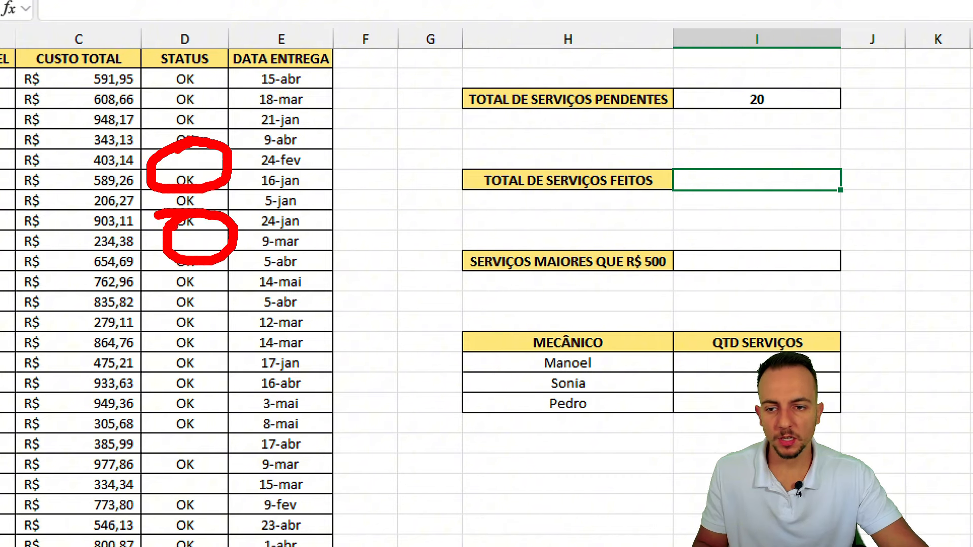
key("e")
mouse_move(189, 62)
left_mouse_down()
mouse_move(153, 134)
mouse_move(162, 62)
left_mouse_up()
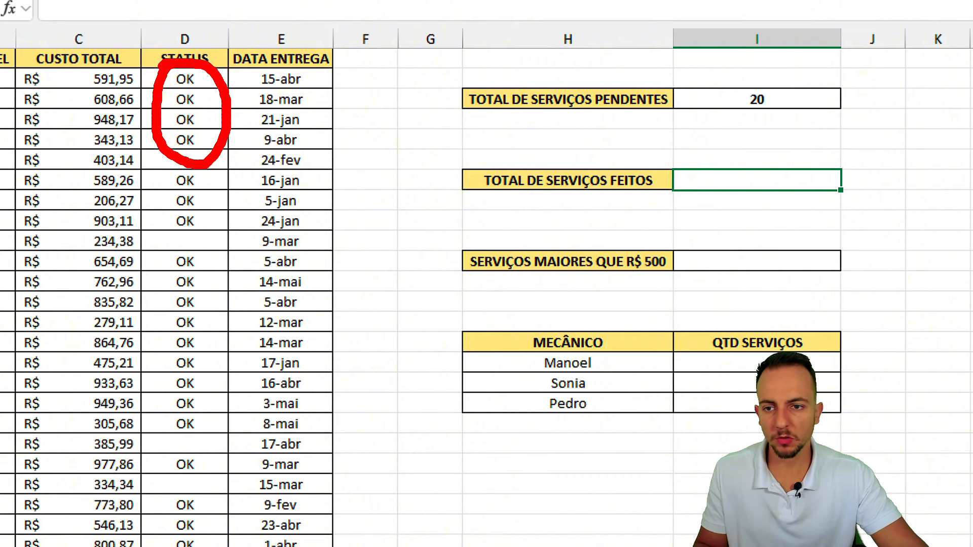
left_click_drag(238, 147, 338, 197)
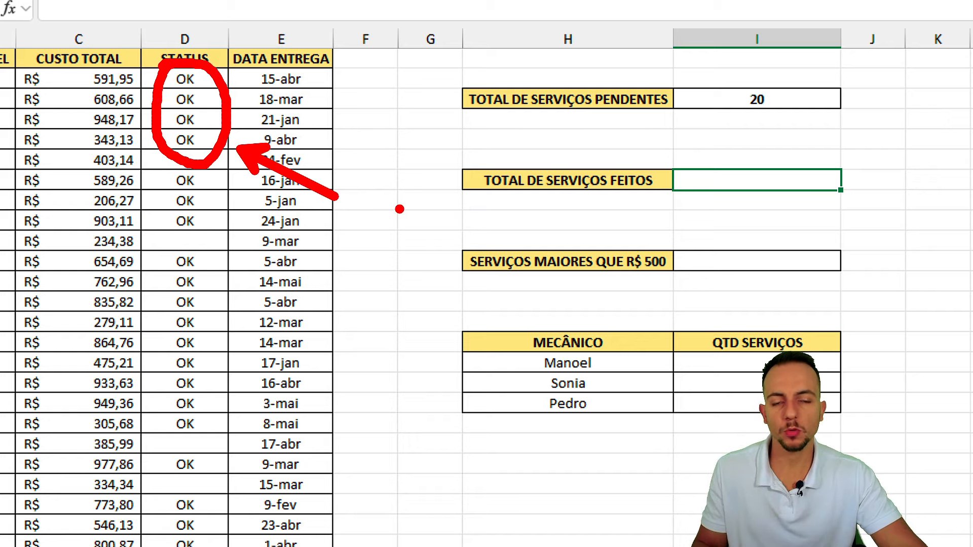
key("Escape")
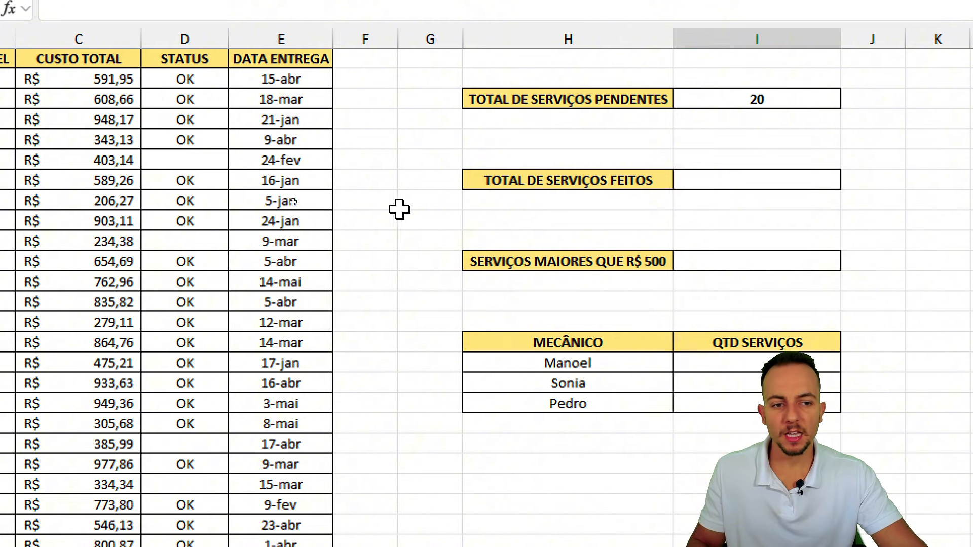
type("=CONT.")
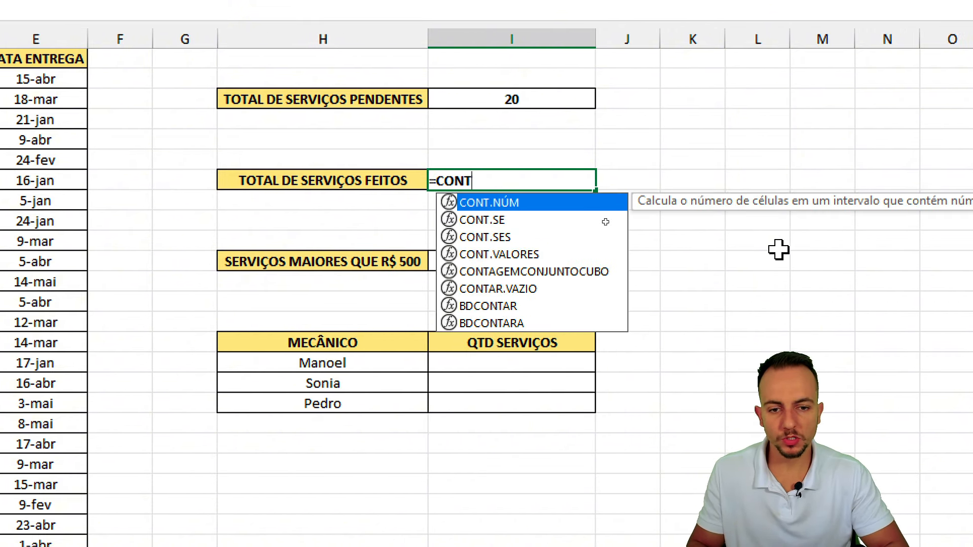
key("Down")
key("Down")
key("Down")
key("Tab")
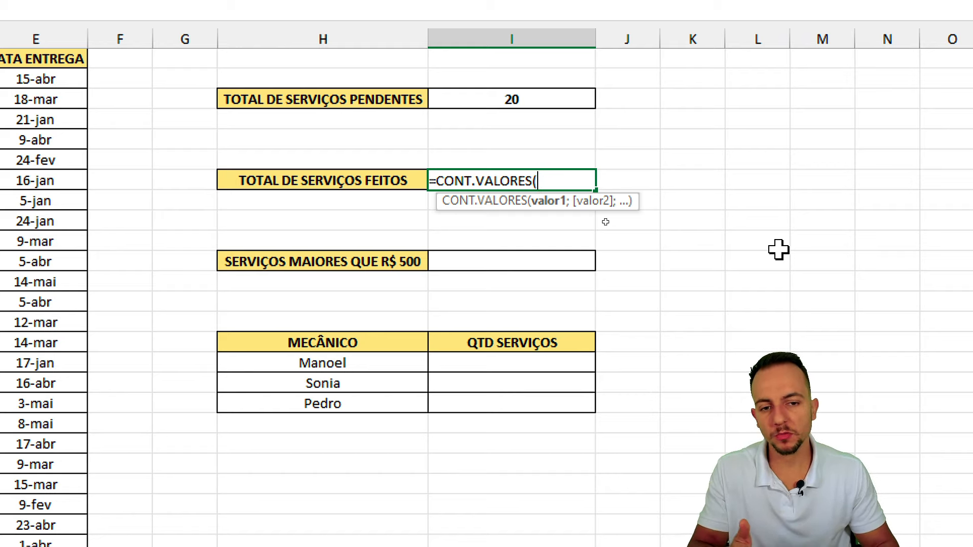
key("Escape")
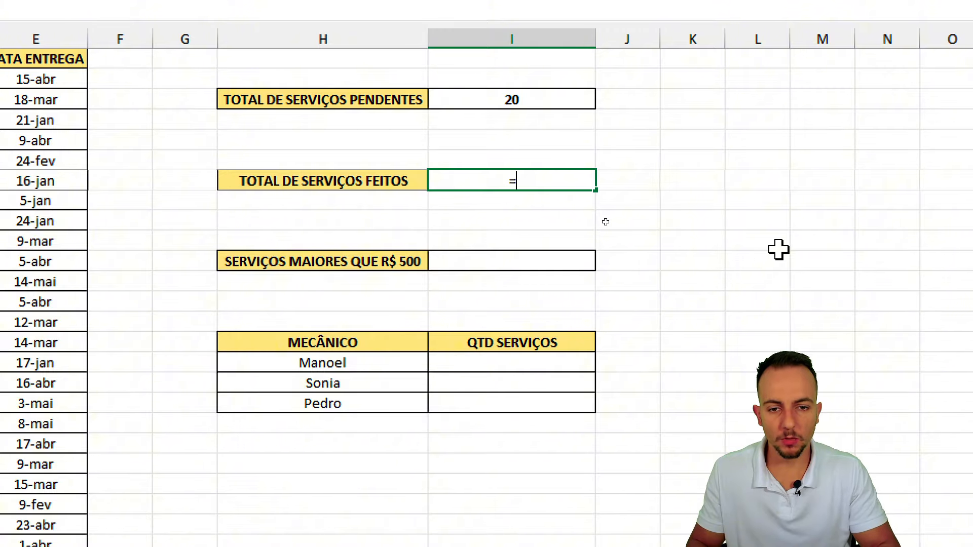
Step: Enter a CONT.SE formula in I7 that counts the cells in column D containing "OK"
type("=CONT.SE")
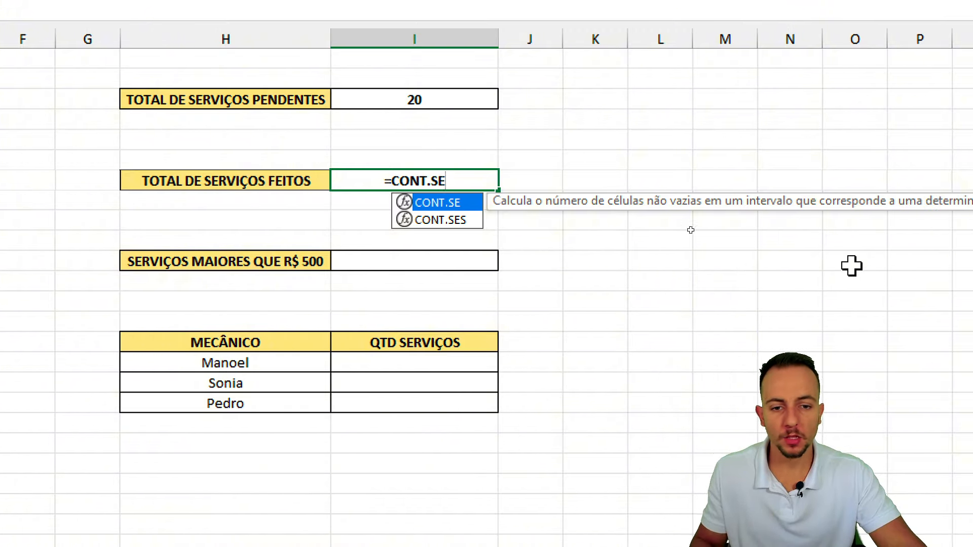
double_click(469, 203)
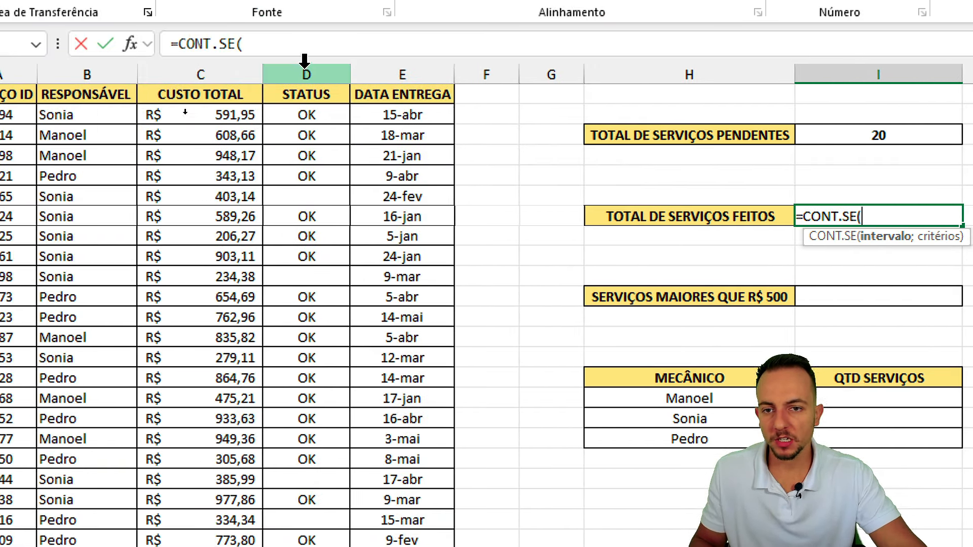
left_click(304, 65)
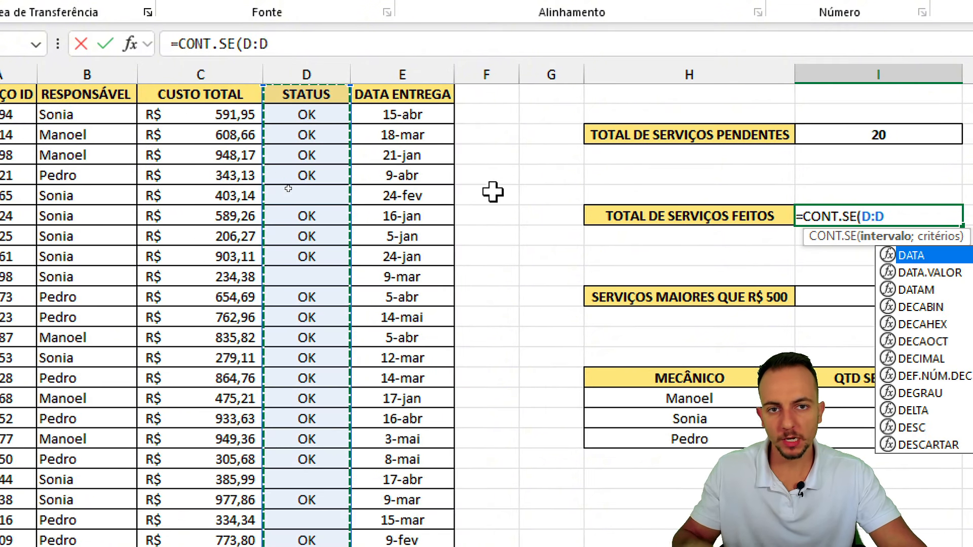
type(";")
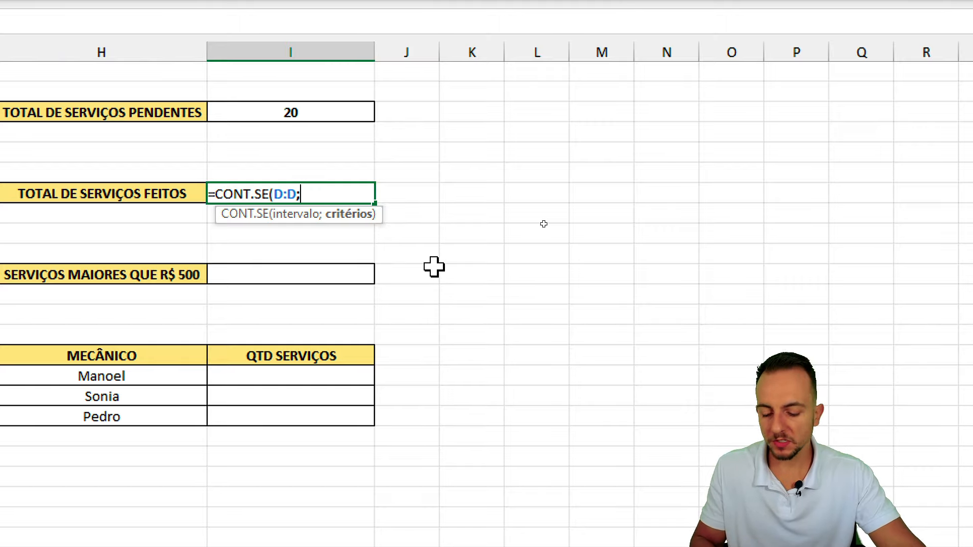
type("\"")
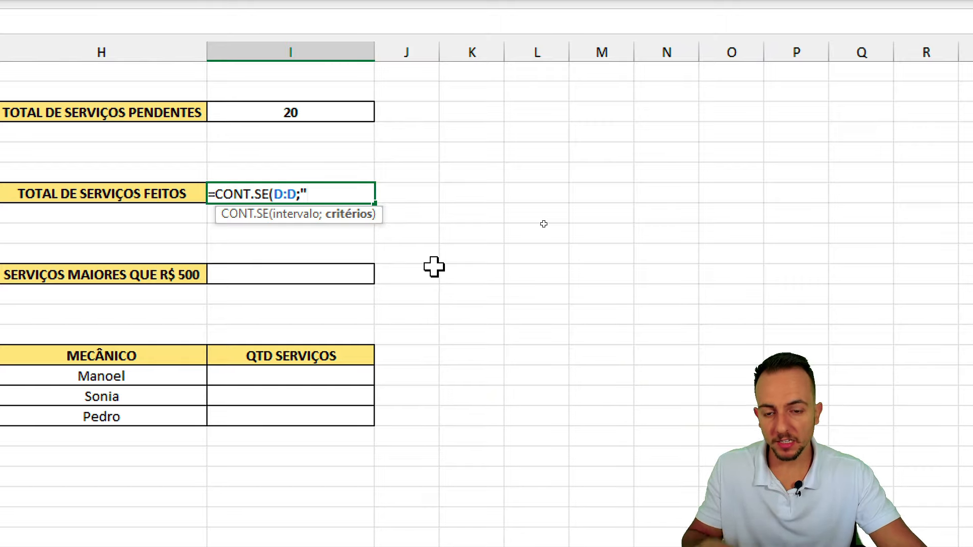
type("OK")
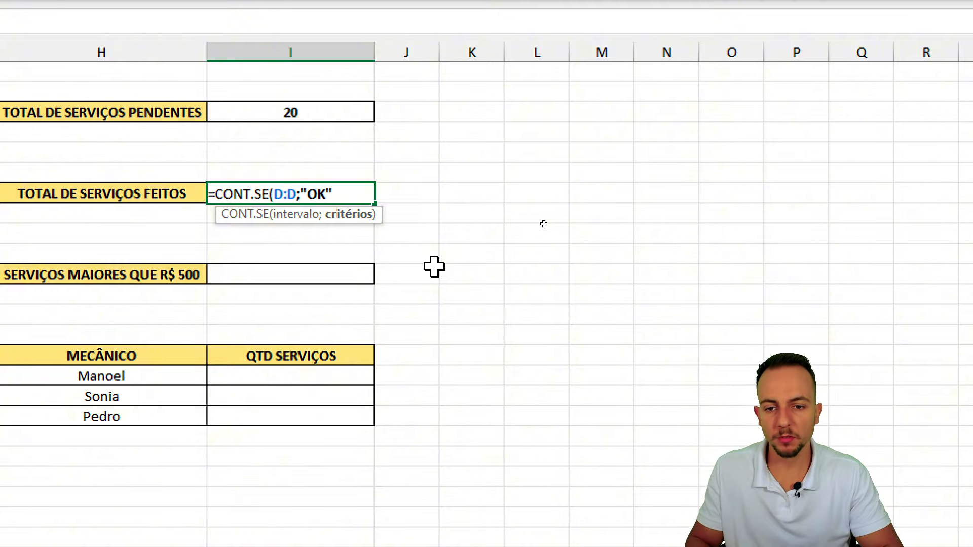
type("\")")
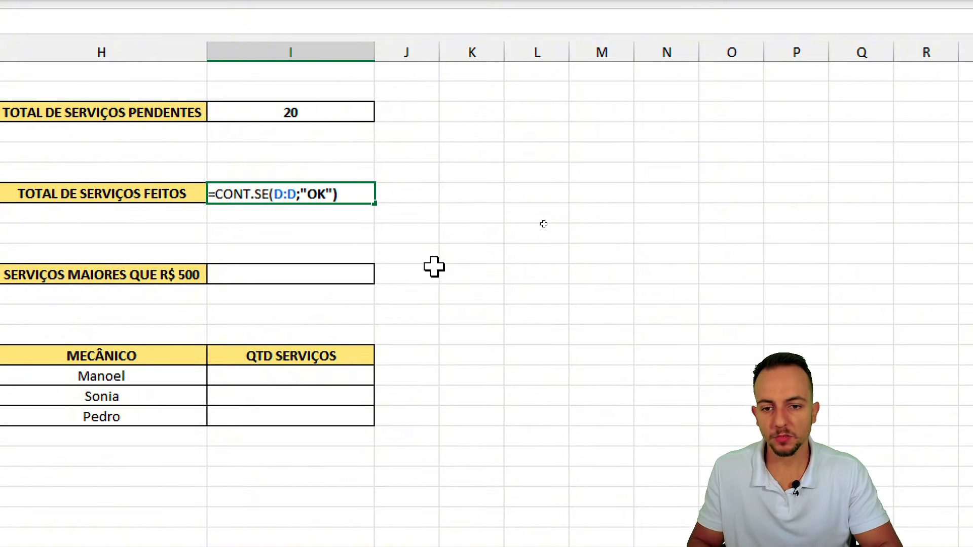
key("Return")
scroll(119, 272, "left", 3)
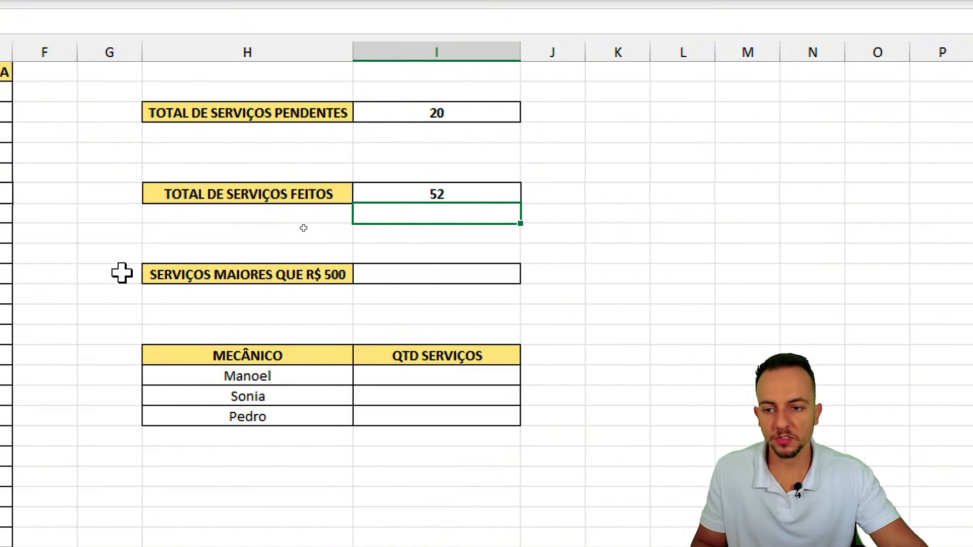
left_click(426, 196)
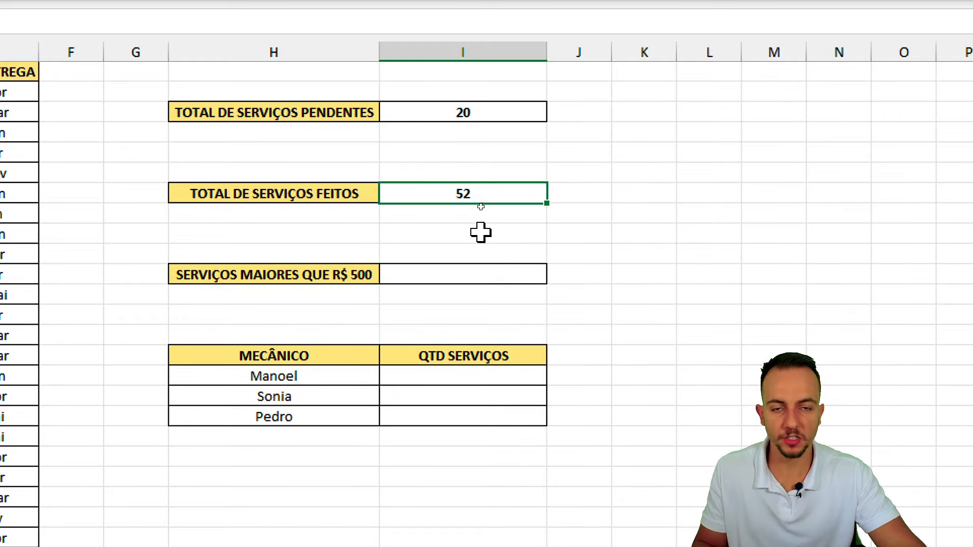
Step: Examine the CUSTO TOTAL values in column C as the basis for the SERVIÇOS MAIORES QUE R$ 500 count in I11
scroll(446, 355, "down", 1)
left_click(324, 202)
left_click(403, 200)
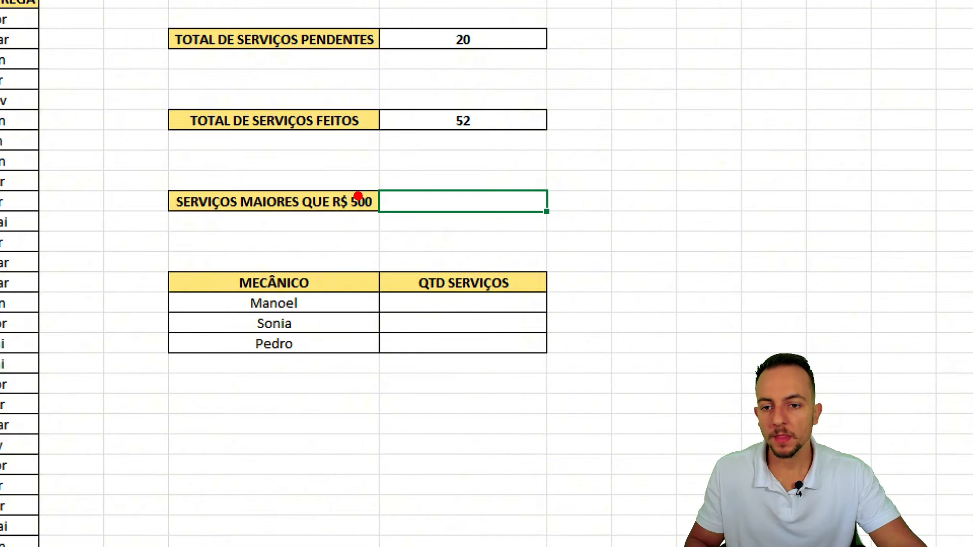
mouse_move(355, 170)
left_mouse_down()
mouse_move(155, 178)
mouse_move(376, 172)
mouse_move(351, 170)
left_mouse_up()
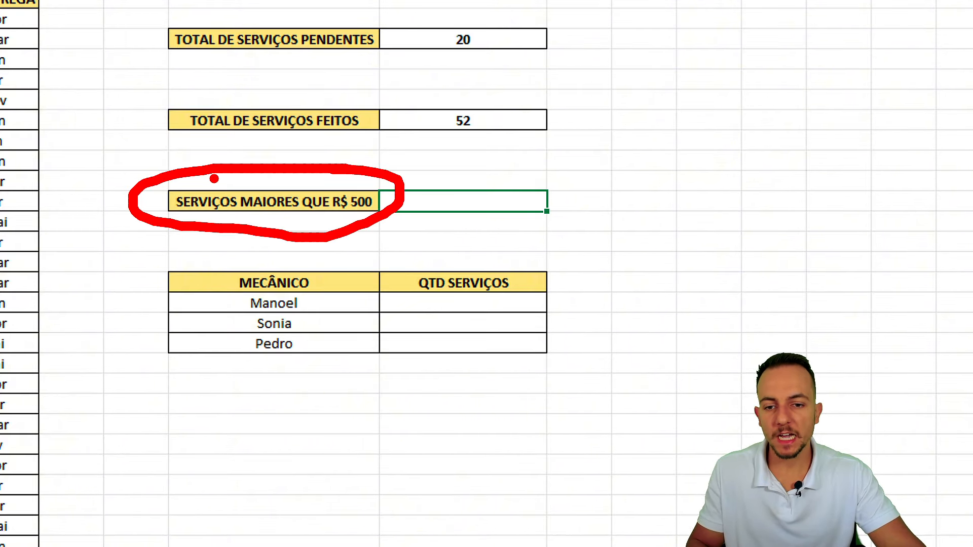
key("Escape")
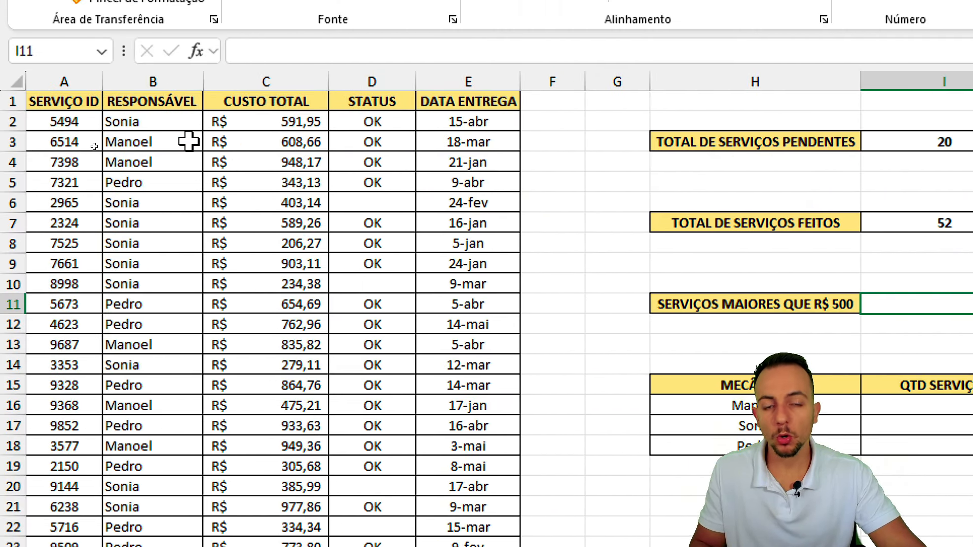
mouse_move(193, 106)
left_mouse_down()
mouse_move(321, 388)
mouse_move(337, 522)
left_mouse_up()
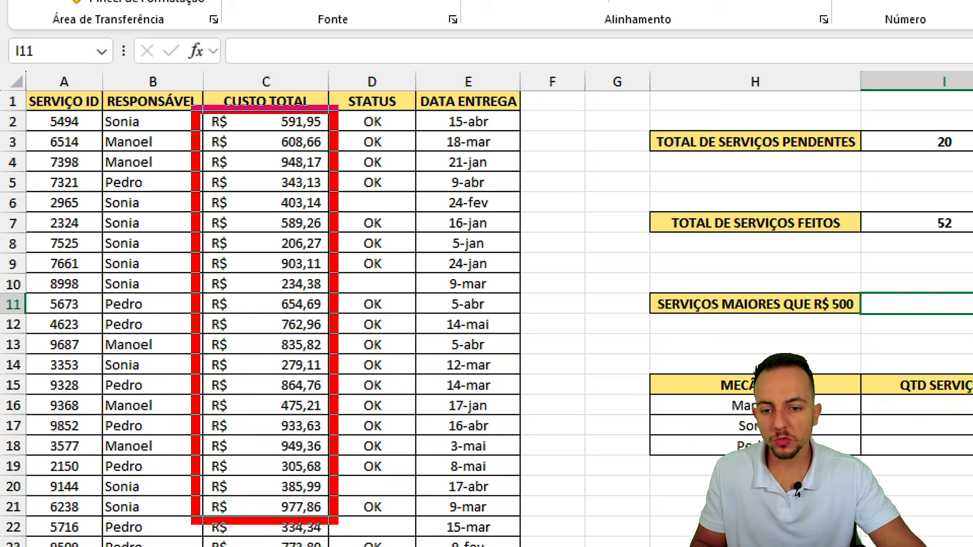
left_click_drag(308, 244, 416, 310)
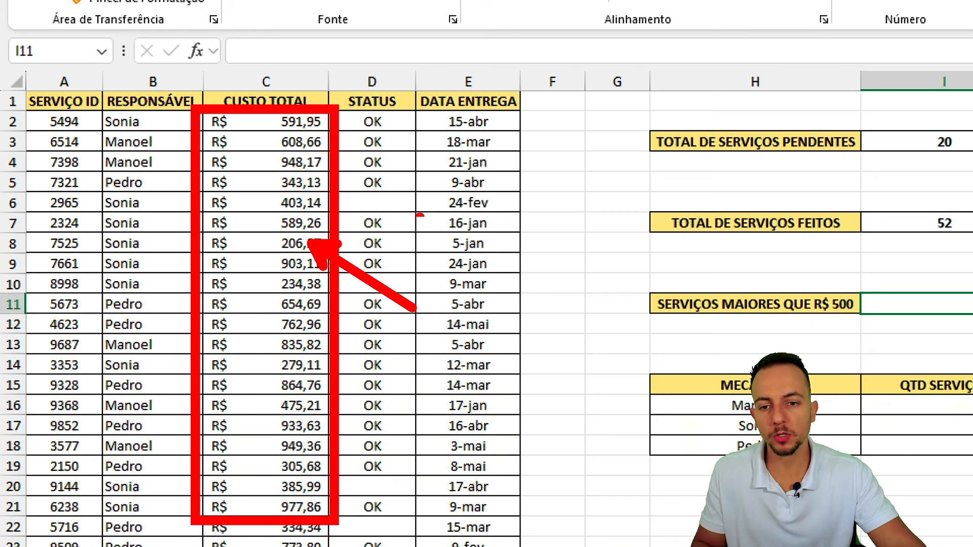
key("Escape")
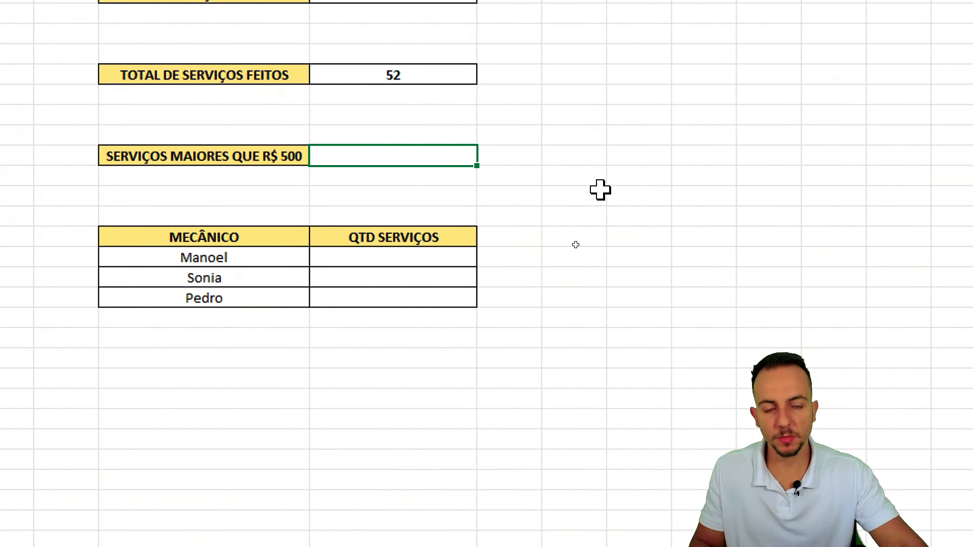
Step: Enter the formula =CONT.SE(C:C;">500") in I11 to count the services costing more than R$ 500
type("CONT.SE")
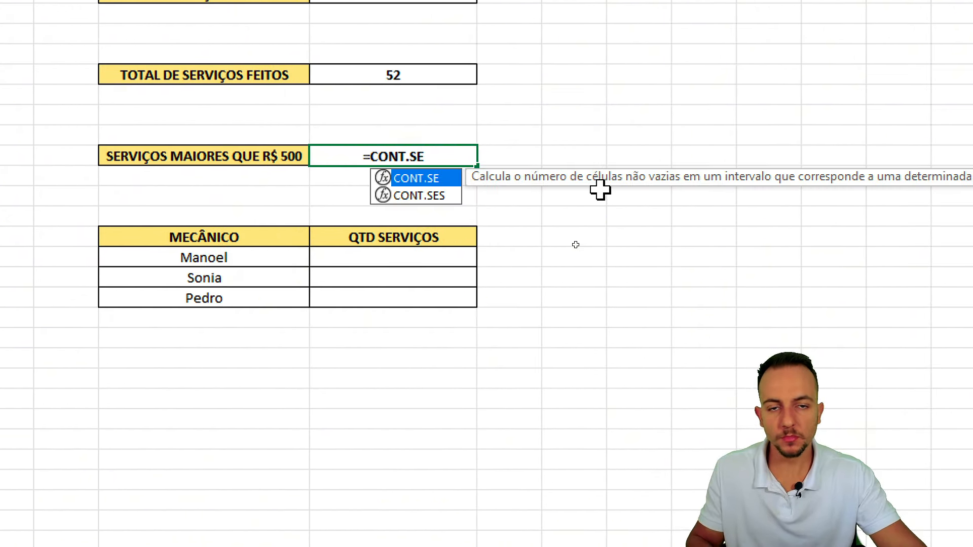
key("Tab")
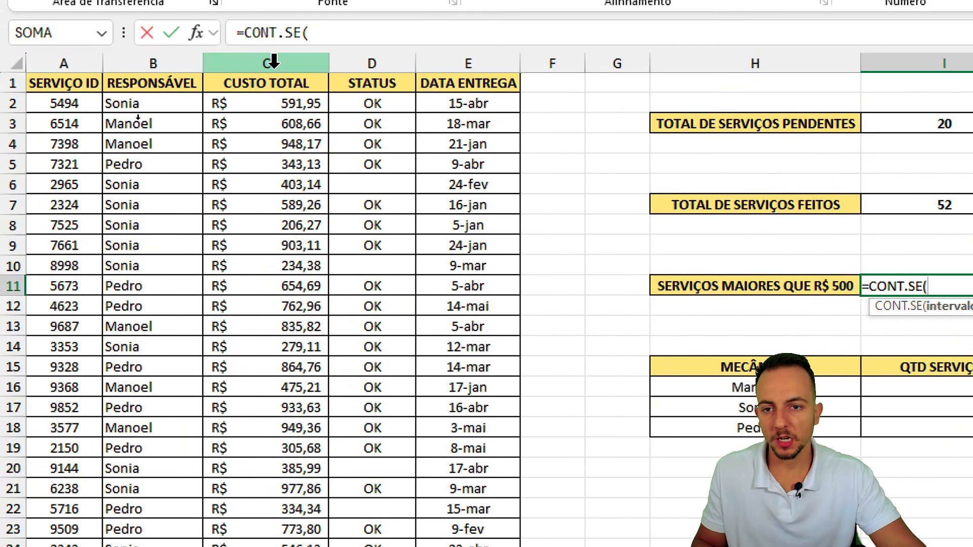
left_click(273, 61)
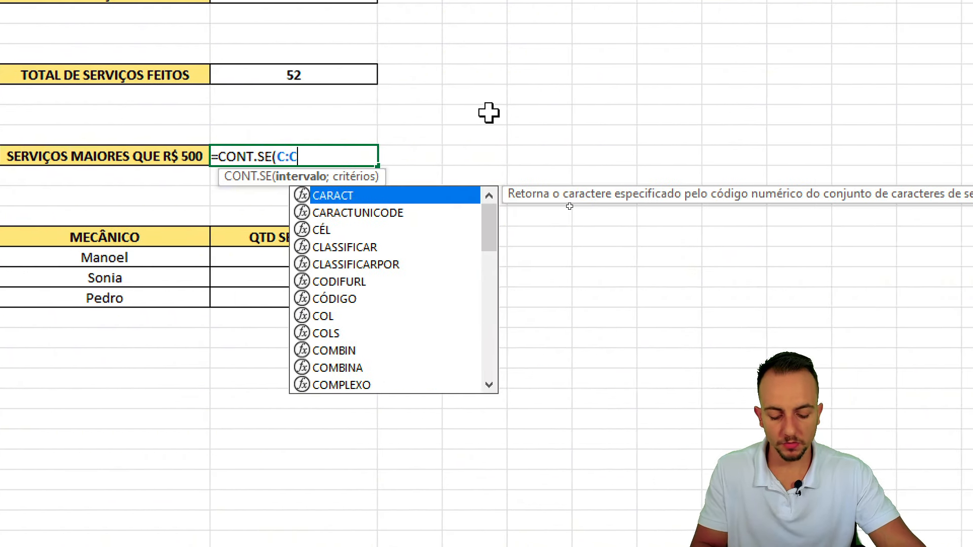
type(";")
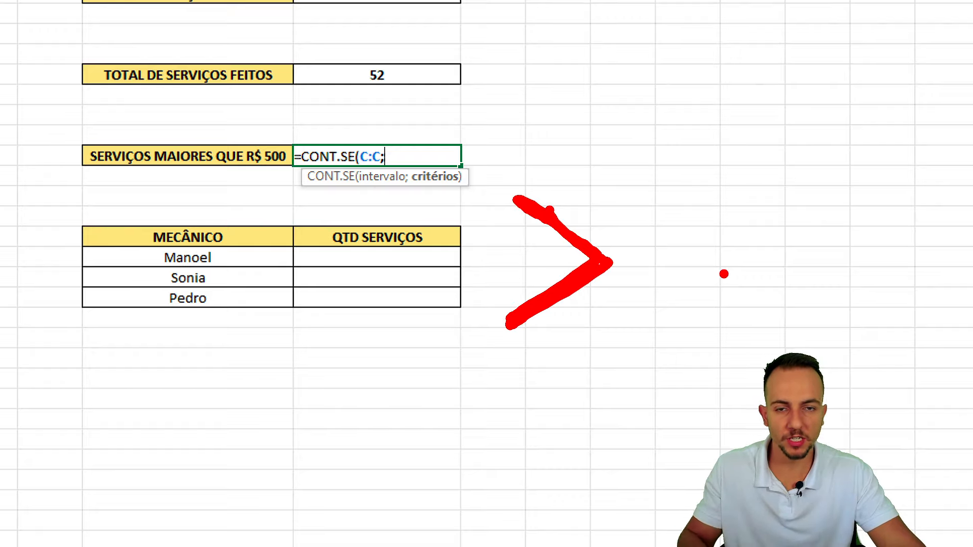
type("\"")
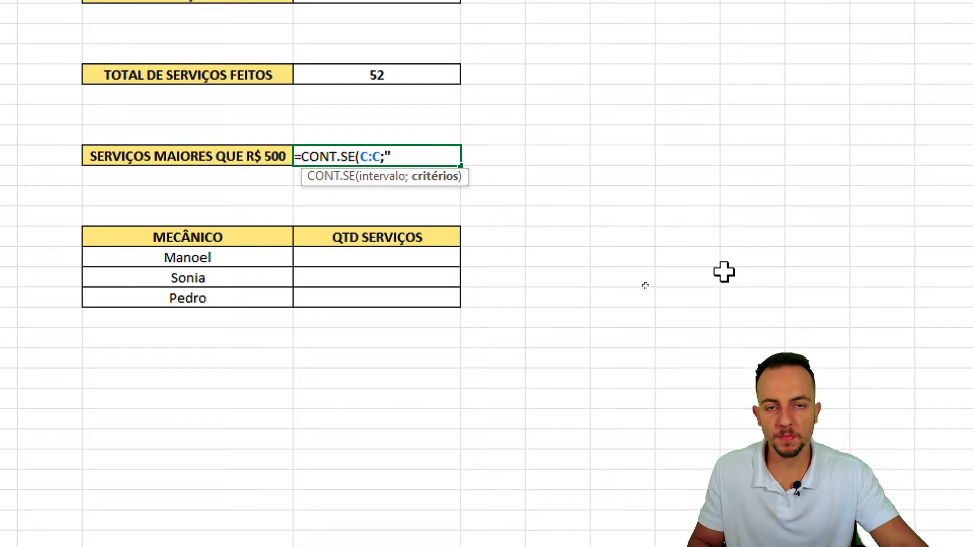
type(">")
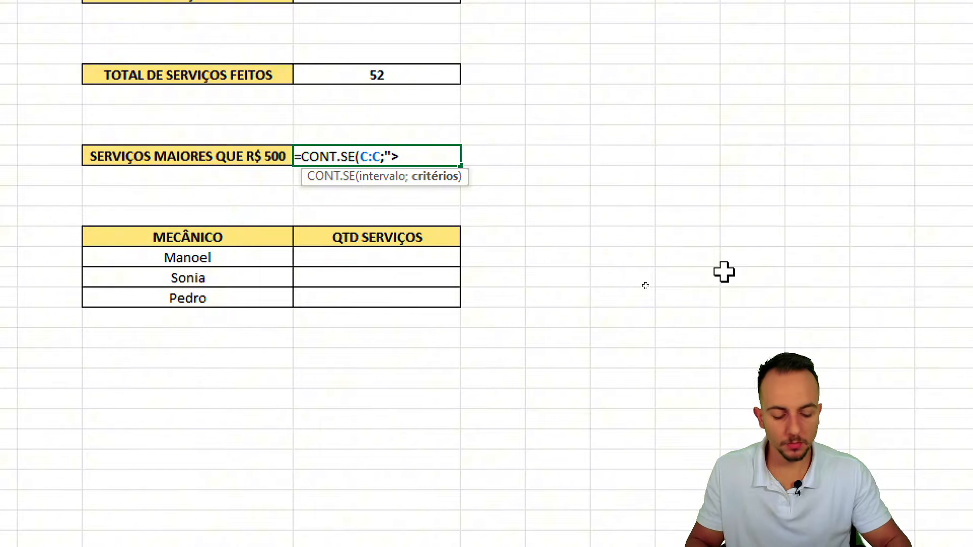
type("500")
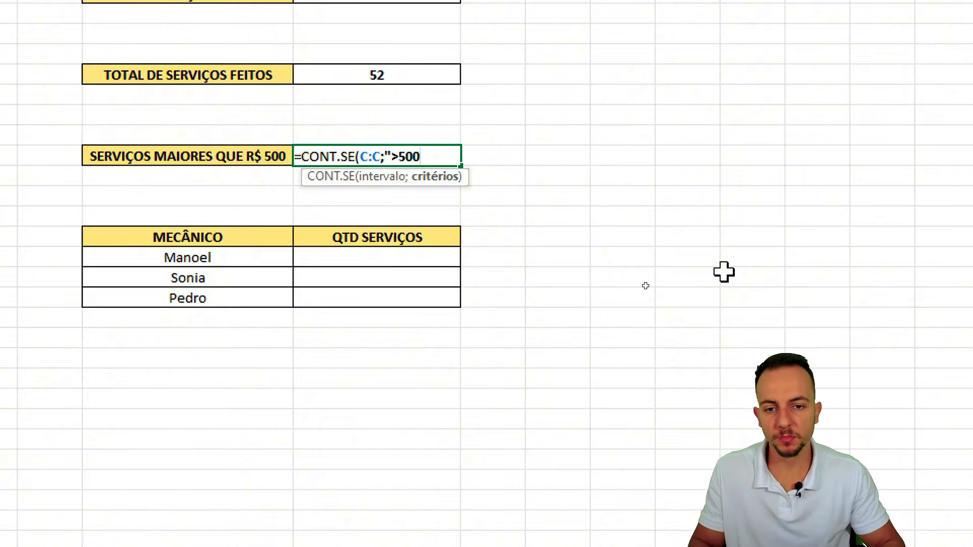
type("\")")
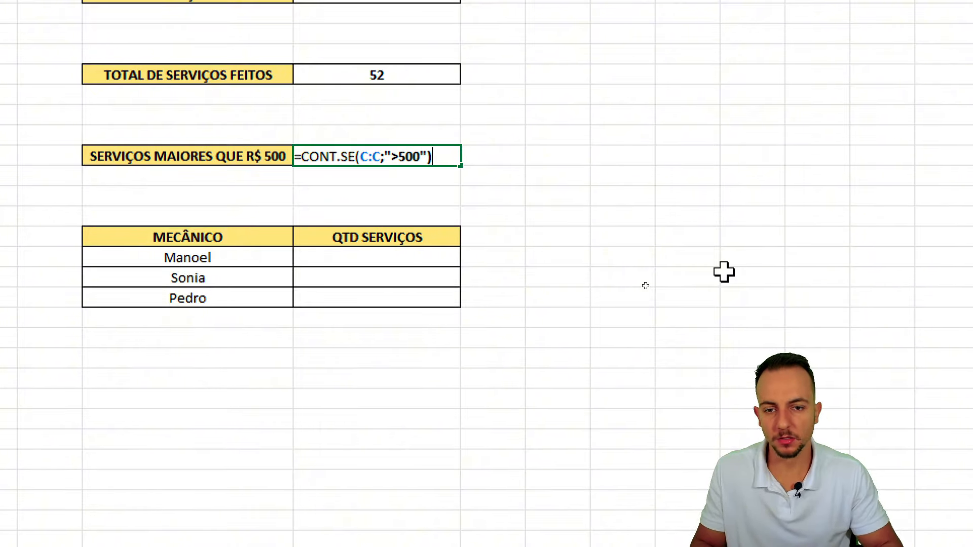
key("Return")
Step: Change the criterion of the CONT.SE formula in I11 to "<150"
left_click(436, 153)
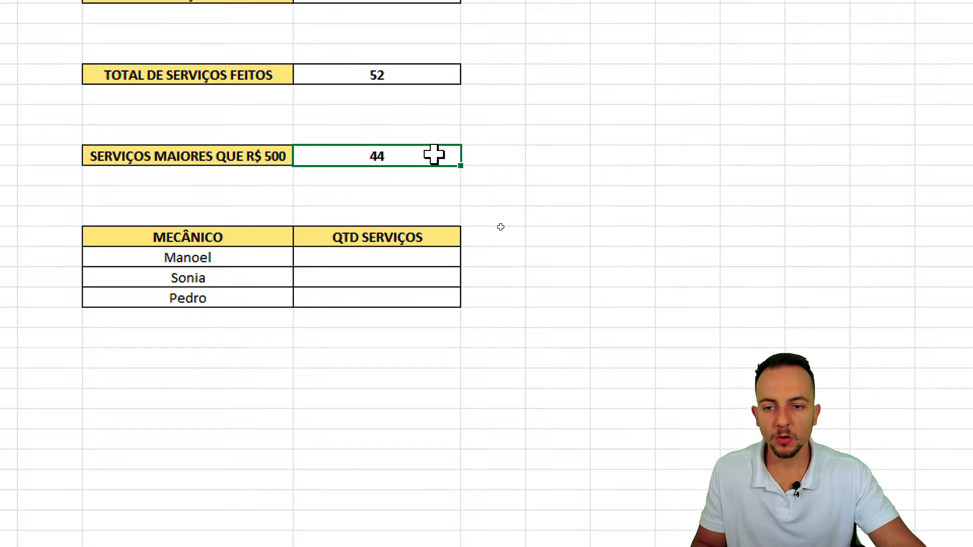
double_click(324, 156)
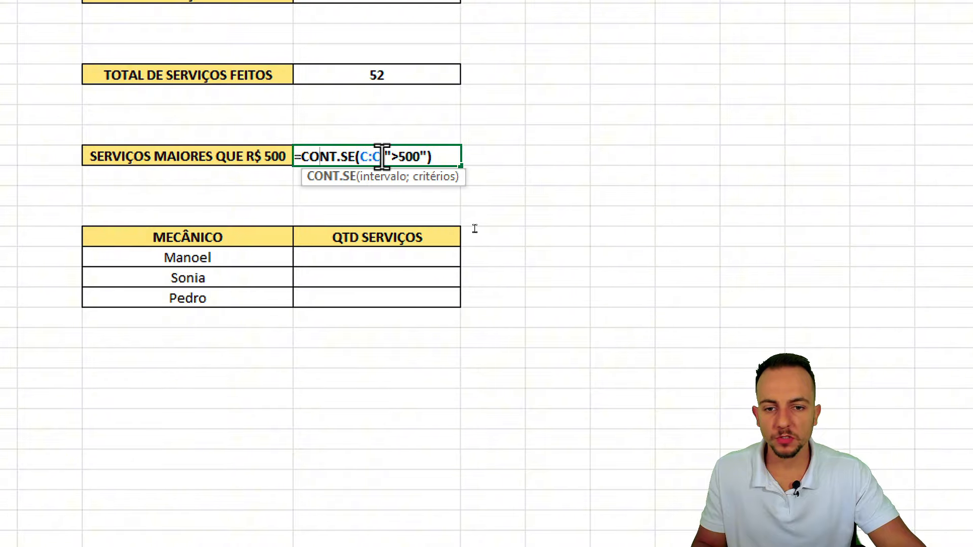
left_click_drag(392, 156, 420, 157)
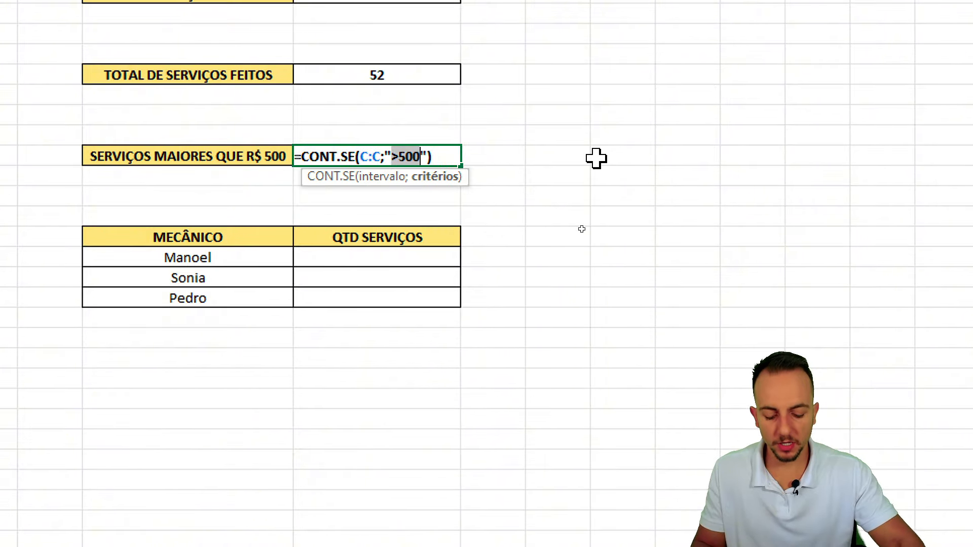
type("<150")
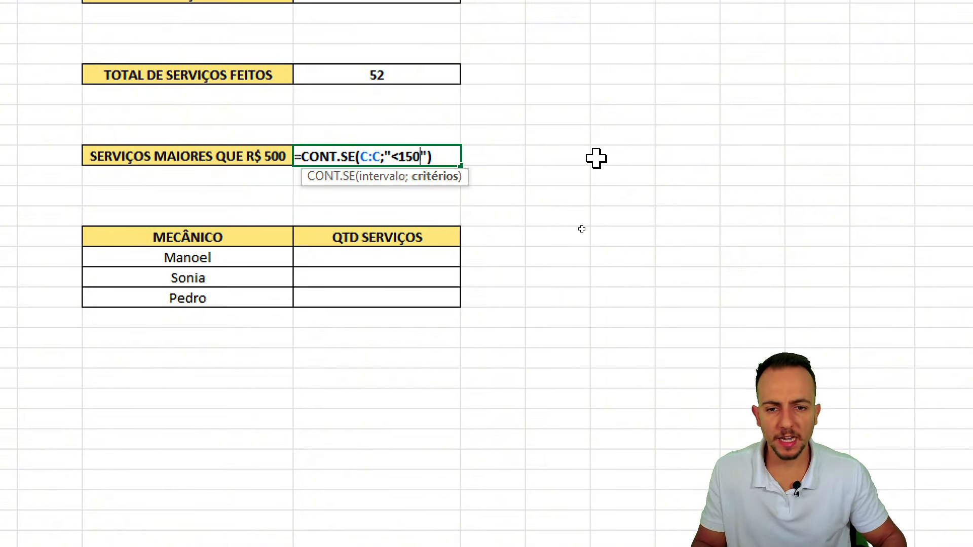
key("ctrl+Return")
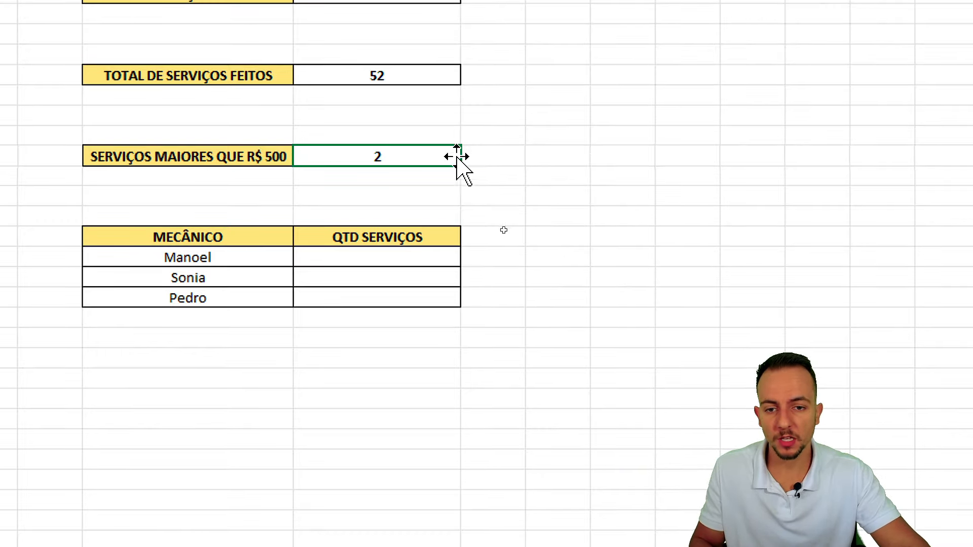
Step: Open the formula in I11 for editing and review the comparison operators <, > and = for its criterion
double_click(398, 158)
key("ctrl+2")
mouse_move(600, 127)
left_mouse_down()
mouse_move(522, 159)
mouse_move(591, 201)
left_mouse_up()
mouse_move(546, 241)
left_mouse_down()
mouse_move(609, 303)
mouse_move(560, 335)
left_mouse_up()
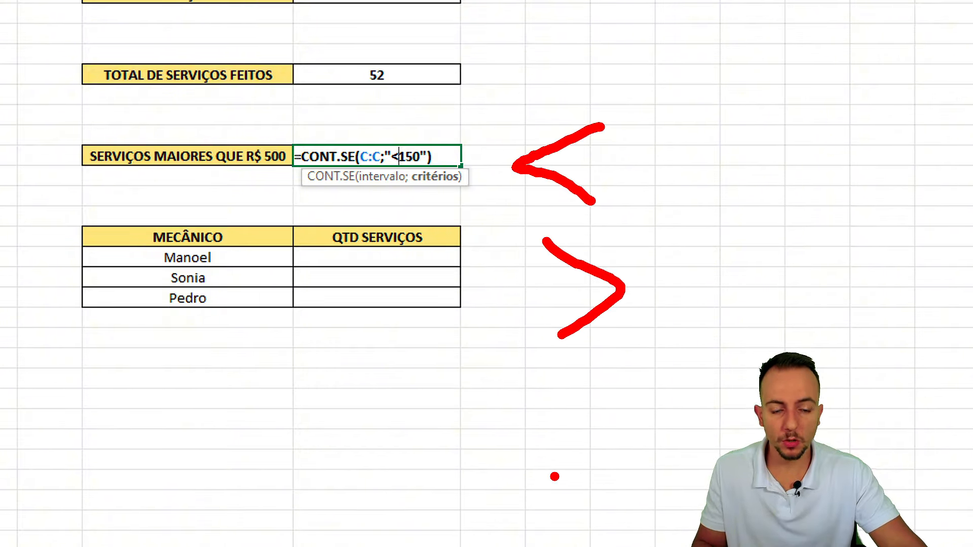
left_click_drag(512, 484, 611, 466)
left_click_drag(517, 441, 583, 439)
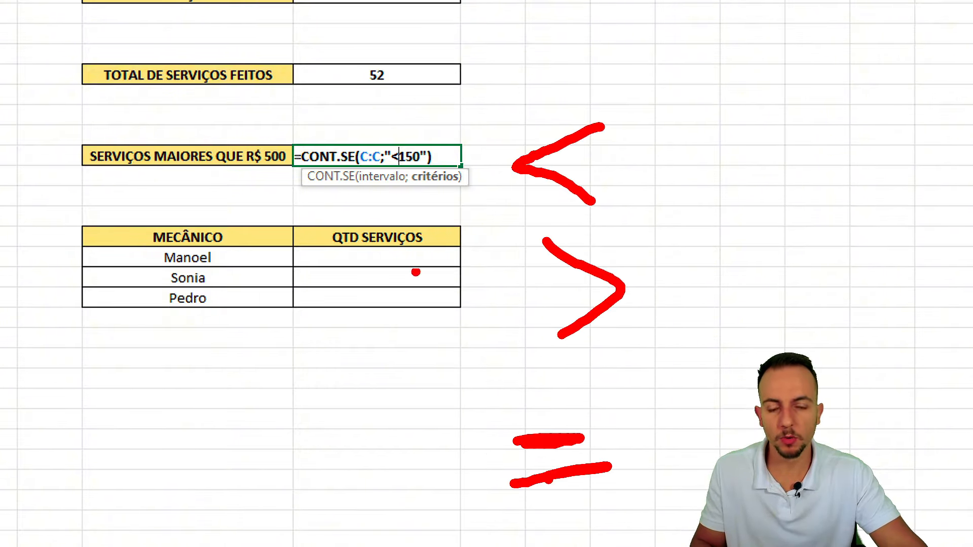
key("Escape")
Step: Restore the criterion of the CONT.SE formula in I11 to ">500"
key("BackSpace")
type(">")
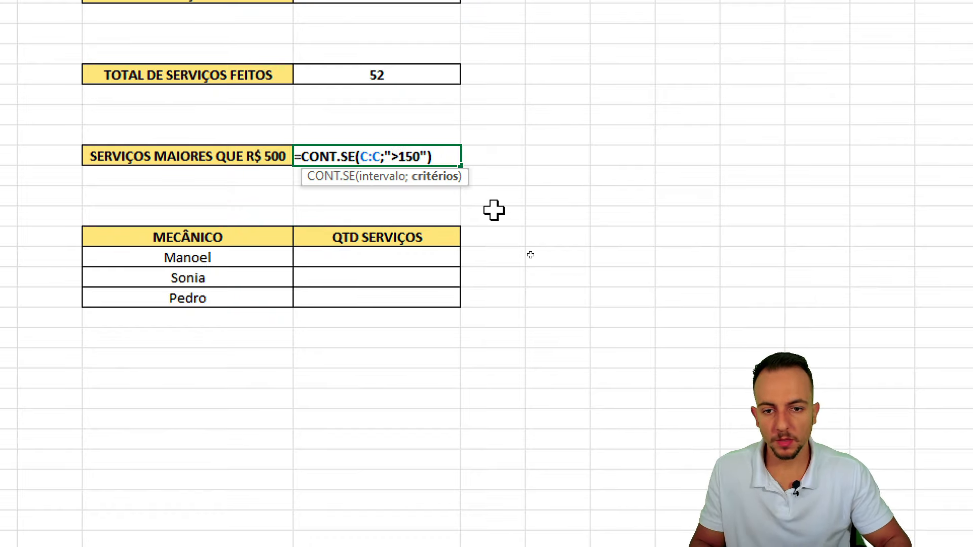
key("shift+Right")
key("shift+Right")
key("shift+Right")
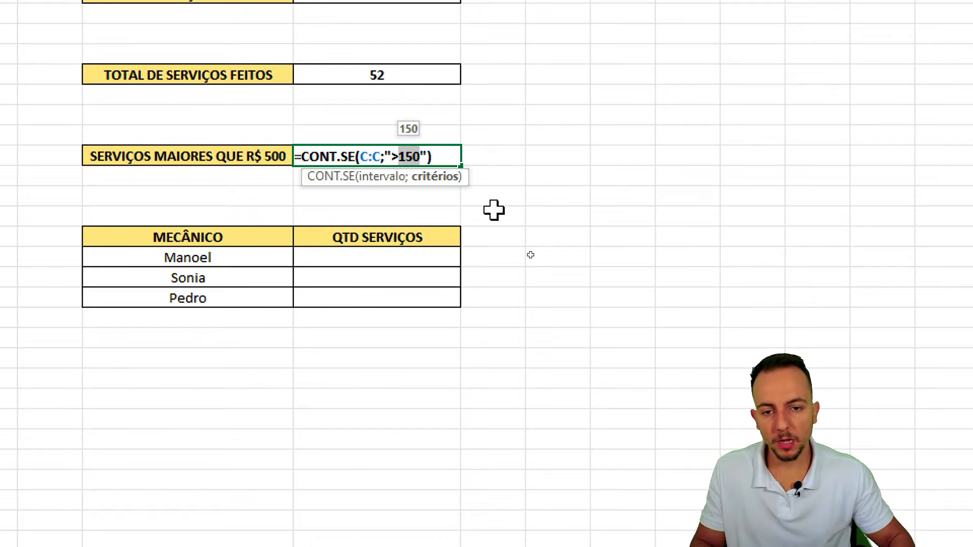
type("500")
key("Return")
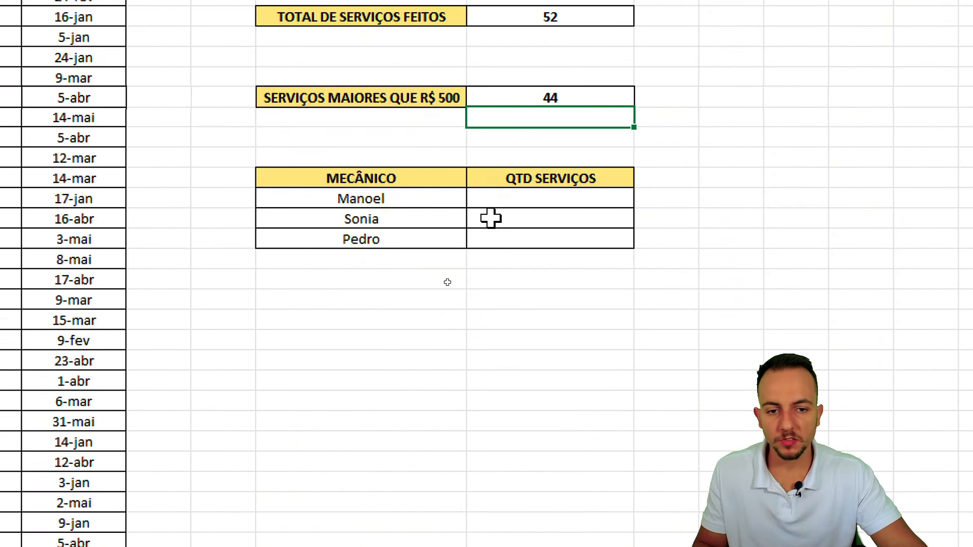
Step: Select I16 and compare the names in the MECÂNICO table with the RESPONSÁVEL column
left_click(502, 199)
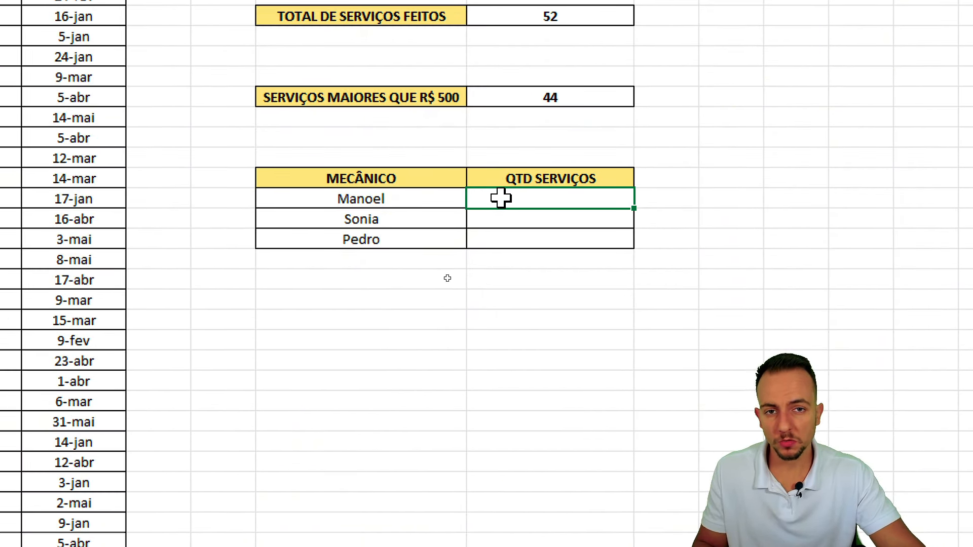
mouse_move(378, 126)
left_mouse_down()
mouse_move(285, 192)
mouse_move(308, 148)
left_mouse_up()
left_click_drag(386, 292, 430, 356)
key("Escape")
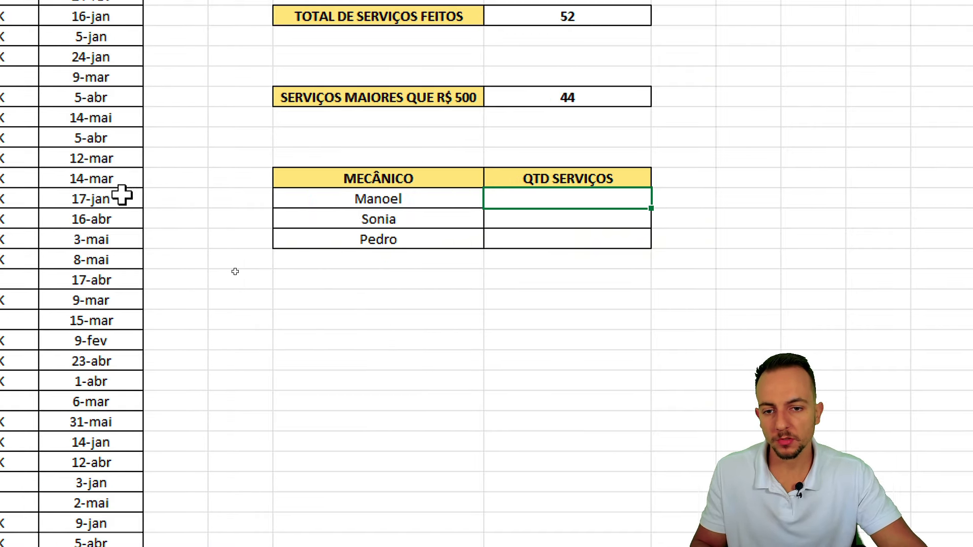
key("ctrl+2")
mouse_move(164, 104)
left_mouse_down()
mouse_move(162, 269)
mouse_move(56, 76)
left_mouse_up()
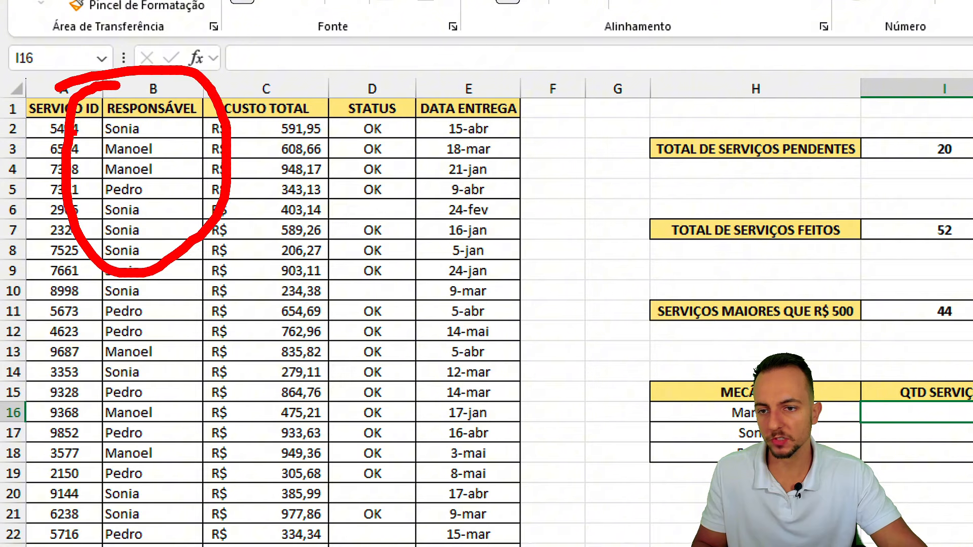
key("Escape")
key("ctrl+2")
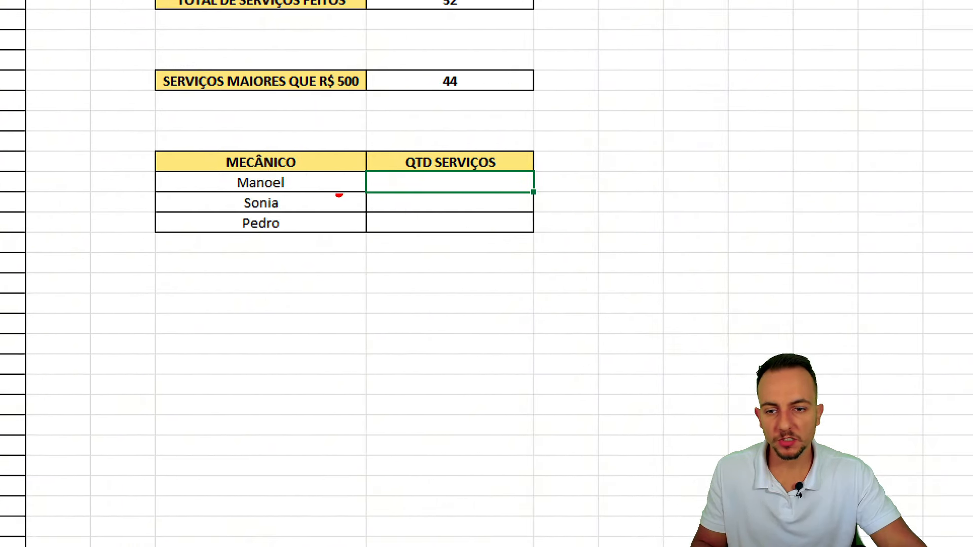
mouse_move(309, 137)
left_mouse_down()
mouse_move(189, 211)
mouse_move(307, 136)
left_mouse_up()
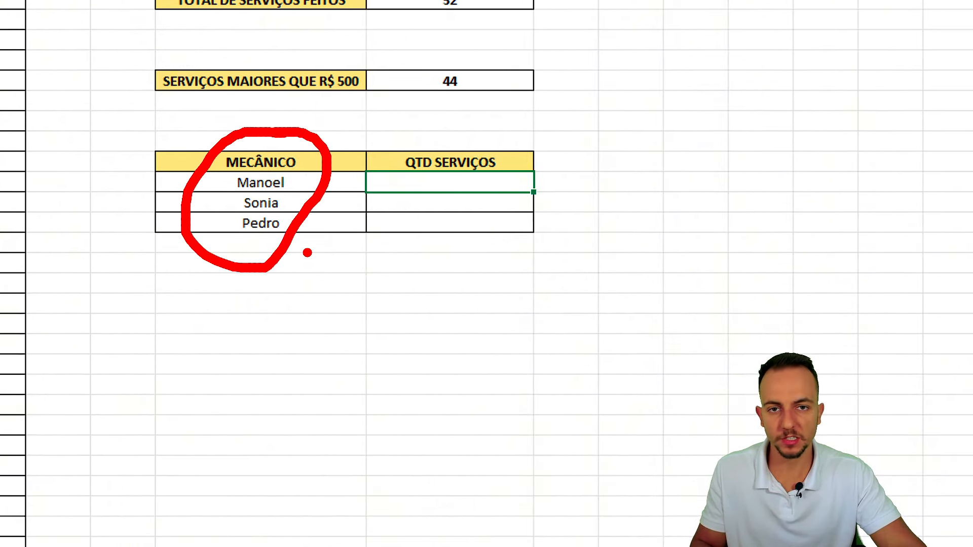
key("Escape")
key("Escape")
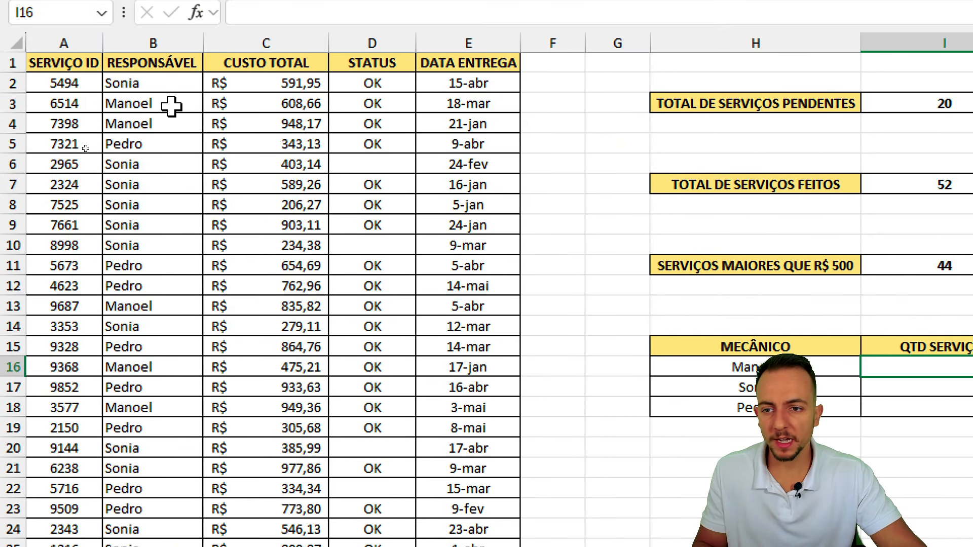
Step: Trace one mechanic's repeated entries in the RESPONSÁVEL column, from B2 down to B9
key("ctrl+2")
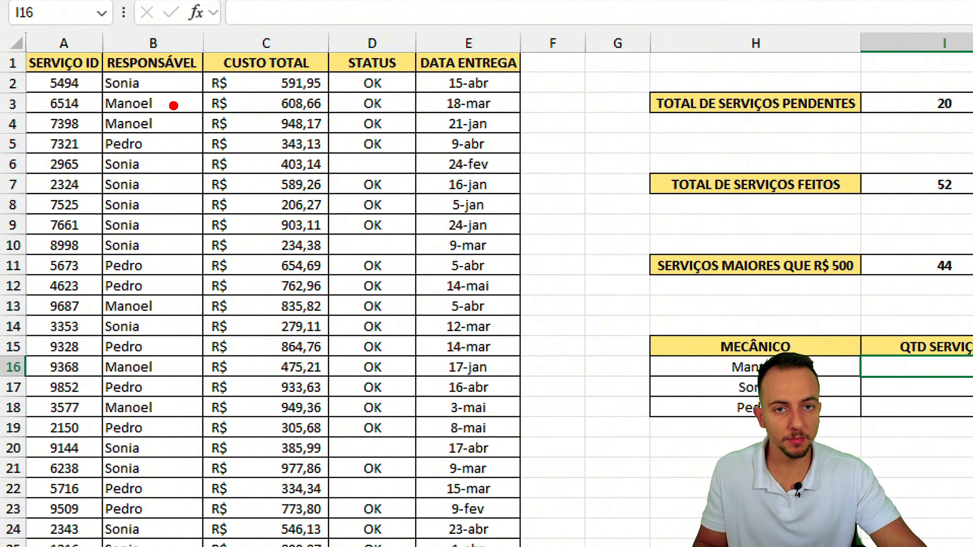
left_click_drag(145, 83, 226, 48)
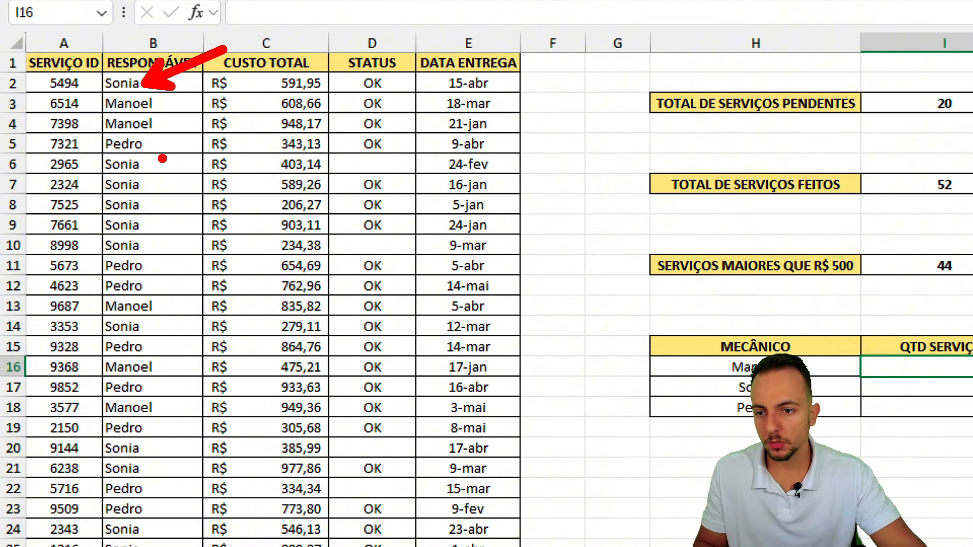
left_click_drag(152, 163, 201, 121)
left_click_drag(154, 185, 210, 163)
left_click_drag(160, 212, 210, 189)
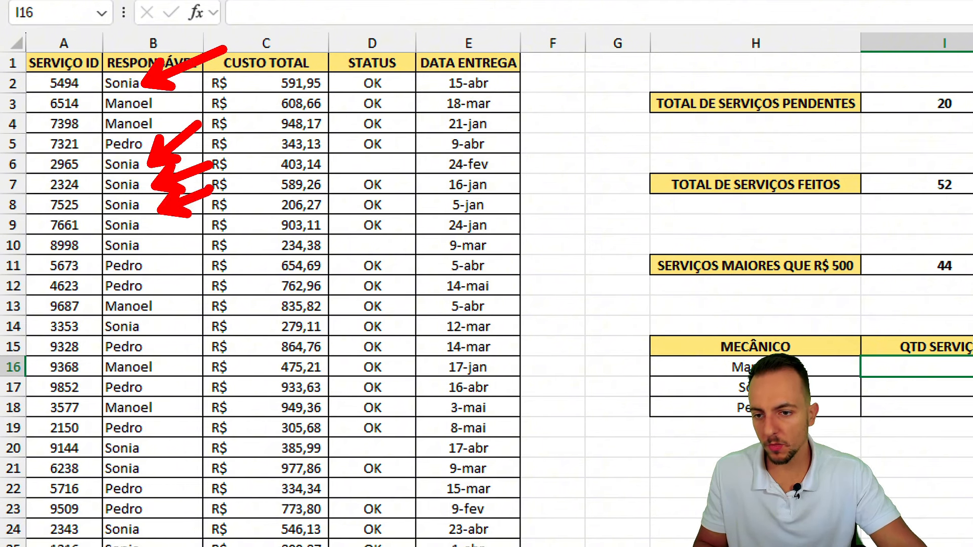
left_click_drag(168, 228, 234, 214)
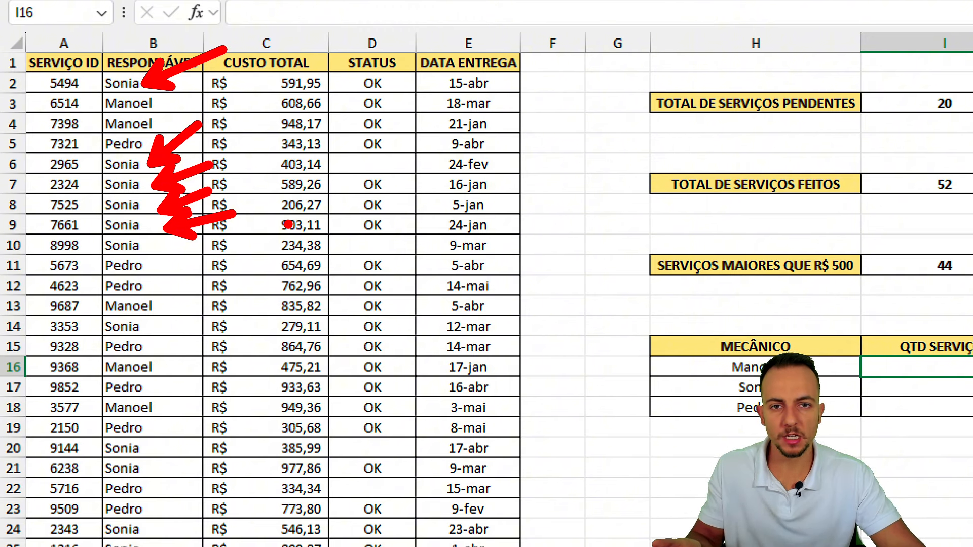
key("Escape")
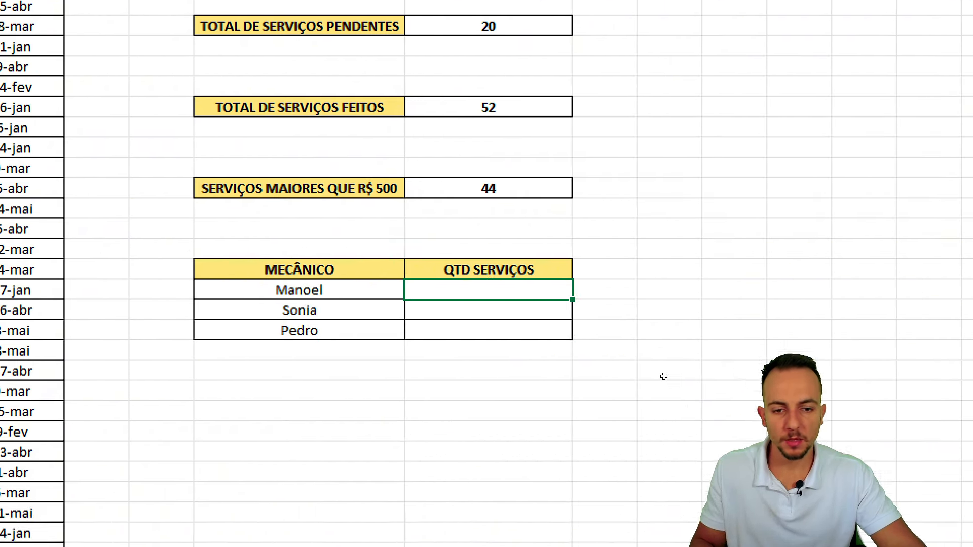
Step: Enter =CONT.SE(B:B;H16) in I16 to count the first mechanic's services in the RESPONSÁVEL column
left_click_drag(278, 130, 278, 167)
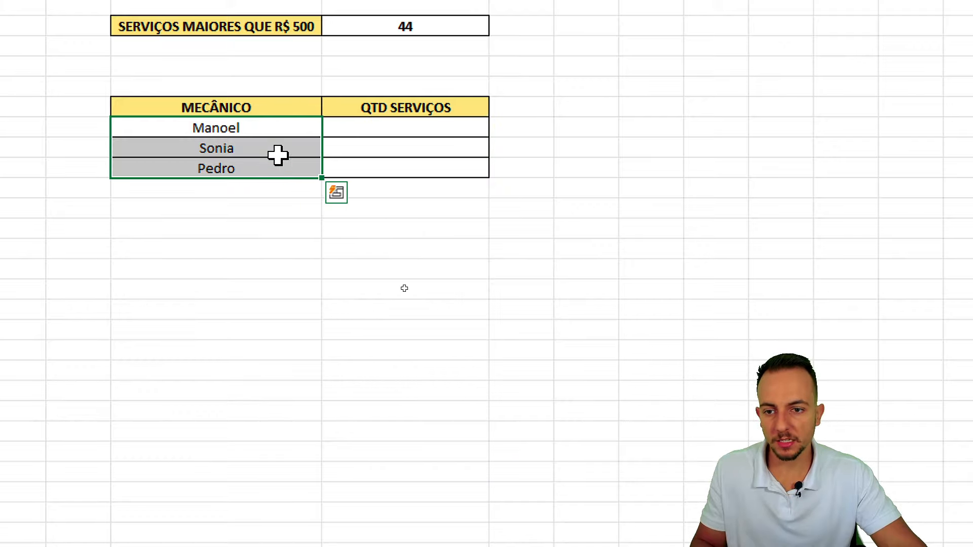
left_click(365, 131)
type("=")
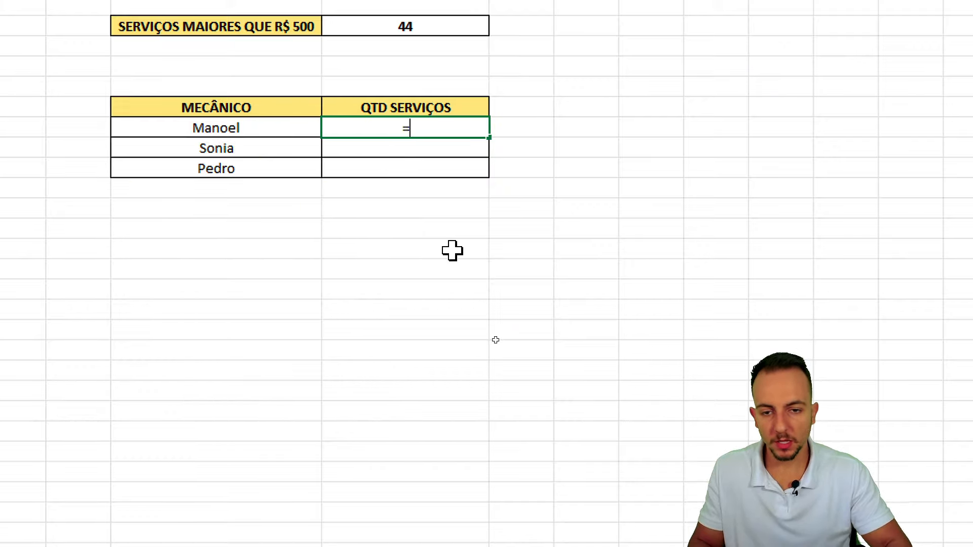
type("CONT.SE")
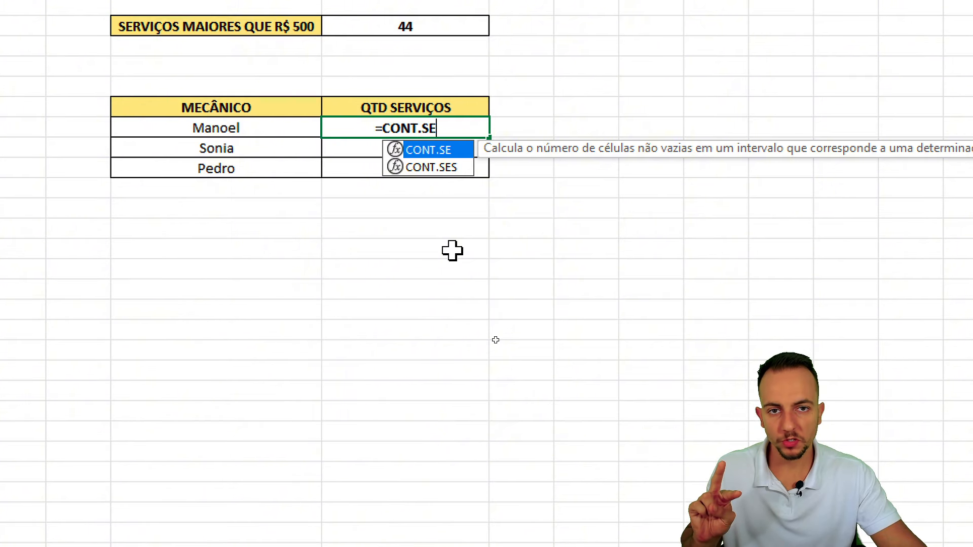
type("(")
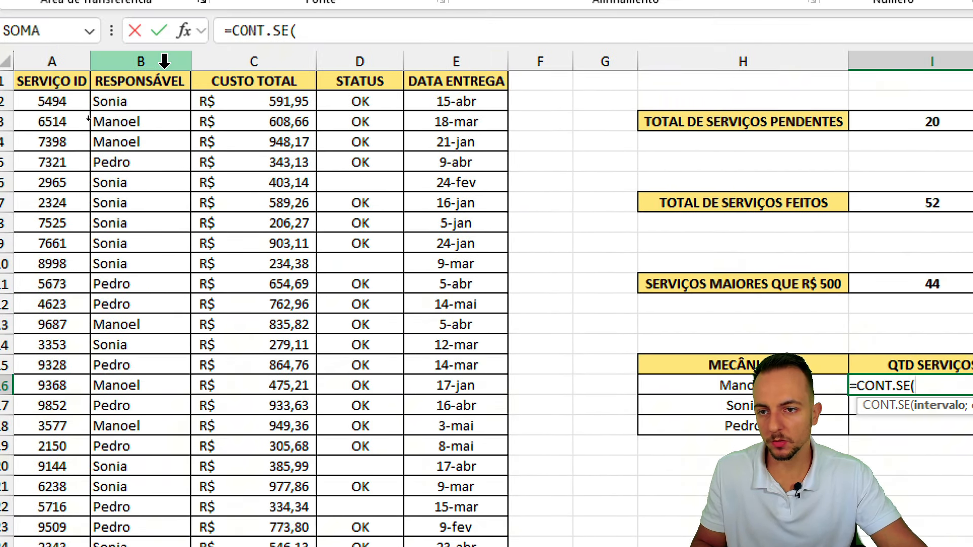
left_click(141, 61)
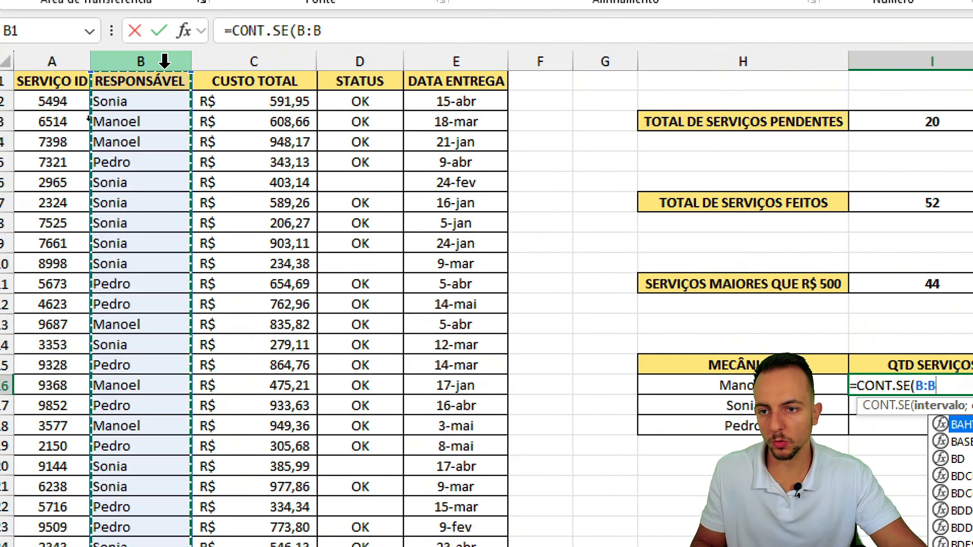
type(";")
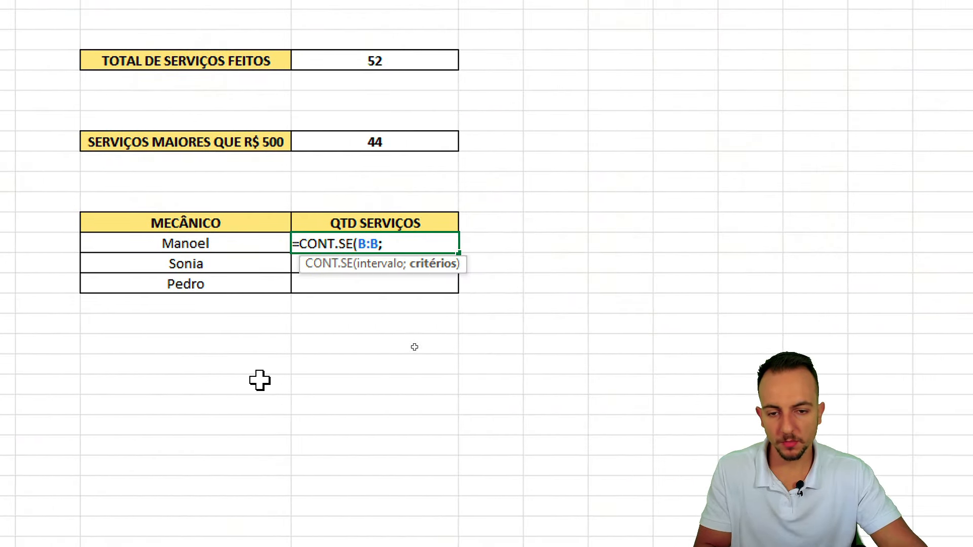
left_click(239, 244)
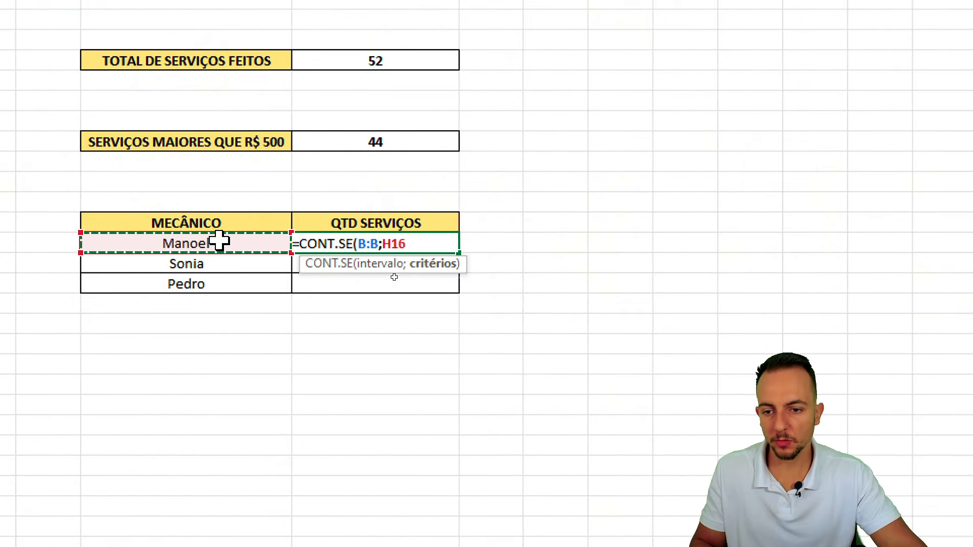
key("Return")
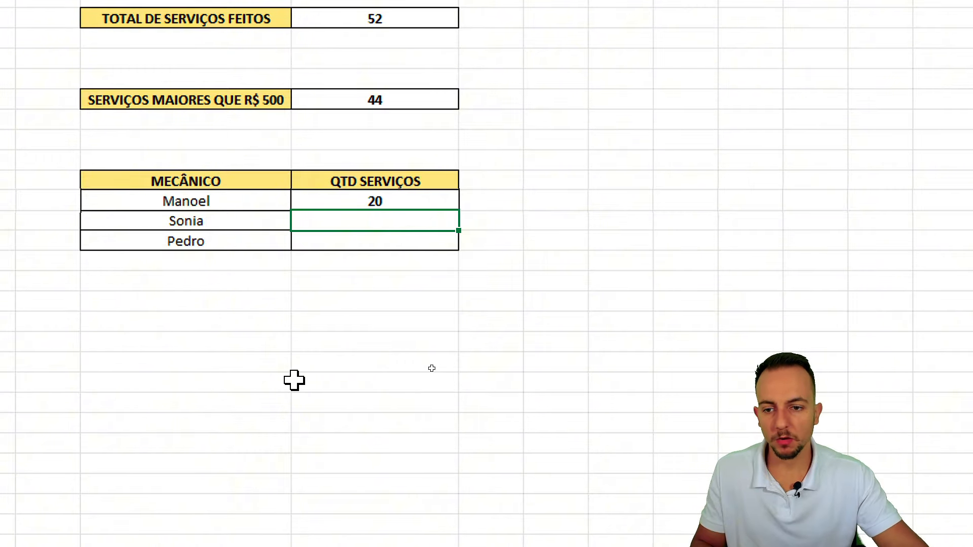
Step: Fill the CONT.SE formula from I16 down to I18 for the remaining mechanics
left_click(244, 200)
left_click(351, 206)
mouse_move(458, 186)
left_mouse_down()
mouse_move(466, 200)
mouse_move(421, 200)
left_mouse_up()
left_click_drag(467, 360, 467, 267)
left_click_drag(458, 209, 455, 249)
left_click(402, 321)
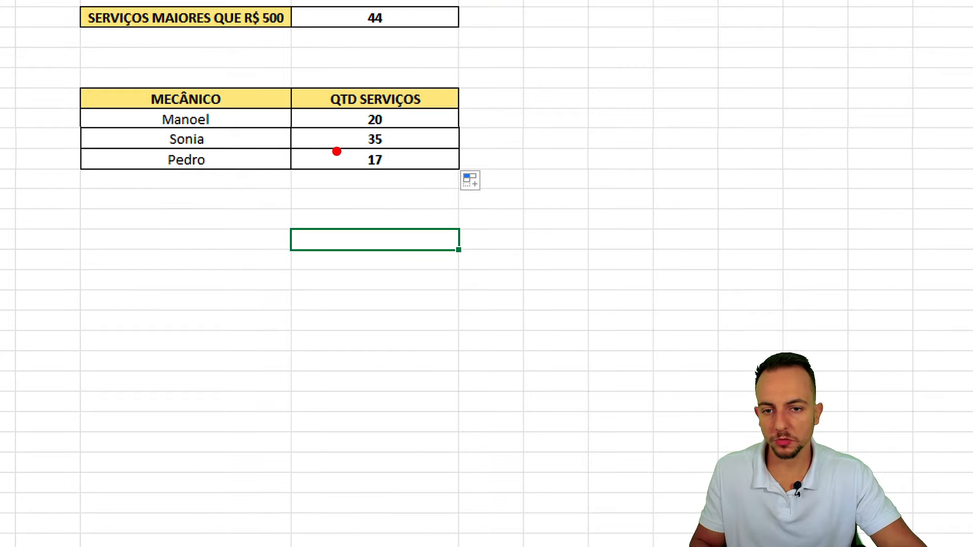
Step: Trace each service count in QTD SERVIÇOS back to its mechanic using temporary screen annotations
left_click_drag(342, 139, 245, 140)
key("e")
left_click_drag(309, 166, 251, 165)
key("e")
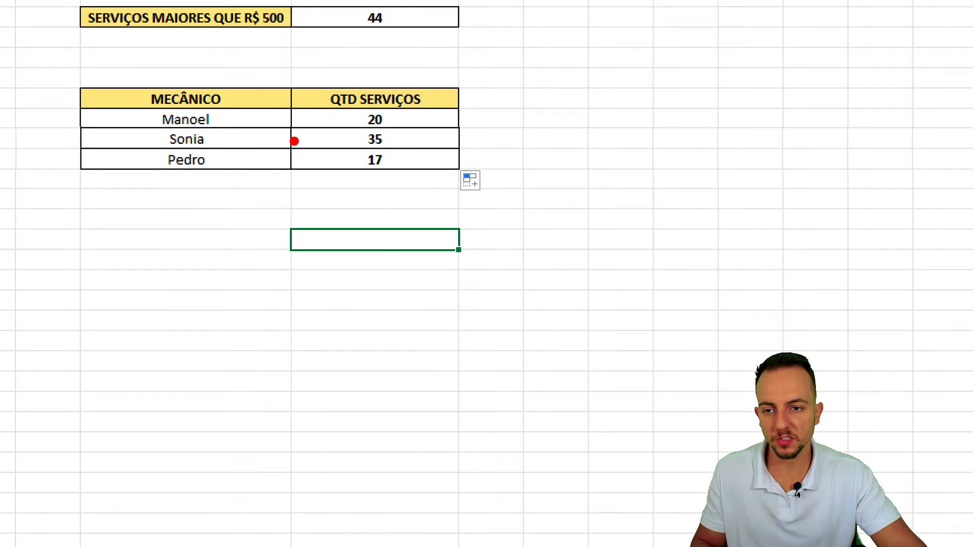
left_click_drag(314, 128, 256, 128)
key("Escape")
Step: Examine the Material, Quantidade and Venda columns of Lista de vendas and the empty Custo cells, ending with J3 selected
key("ctrl+4")
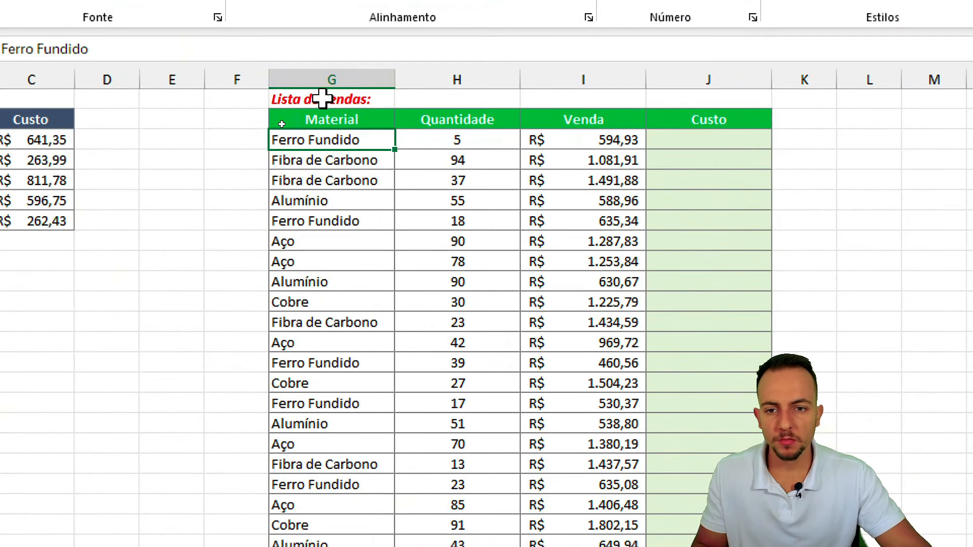
left_click(299, 117)
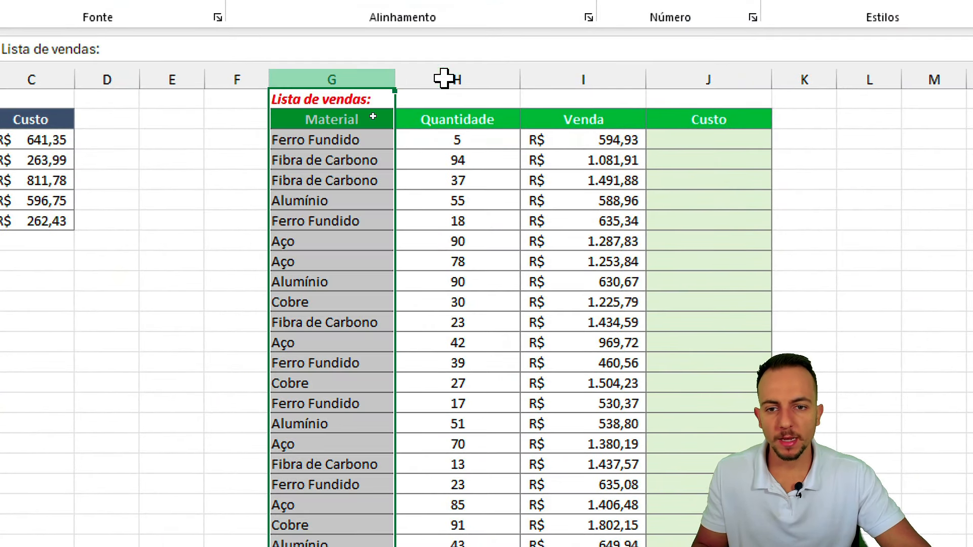
left_click_drag(444, 78, 743, 71)
left_click_drag(728, 140, 724, 309)
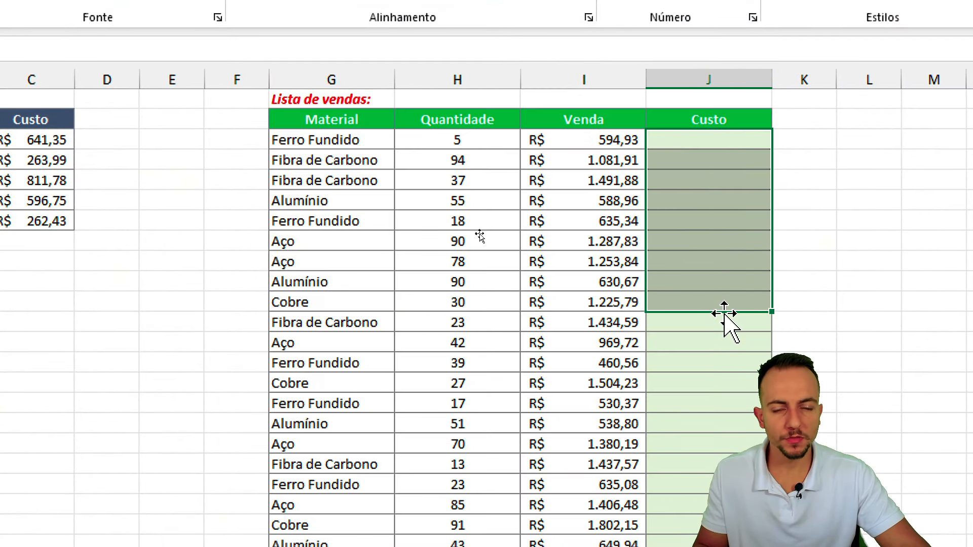
left_click(719, 143)
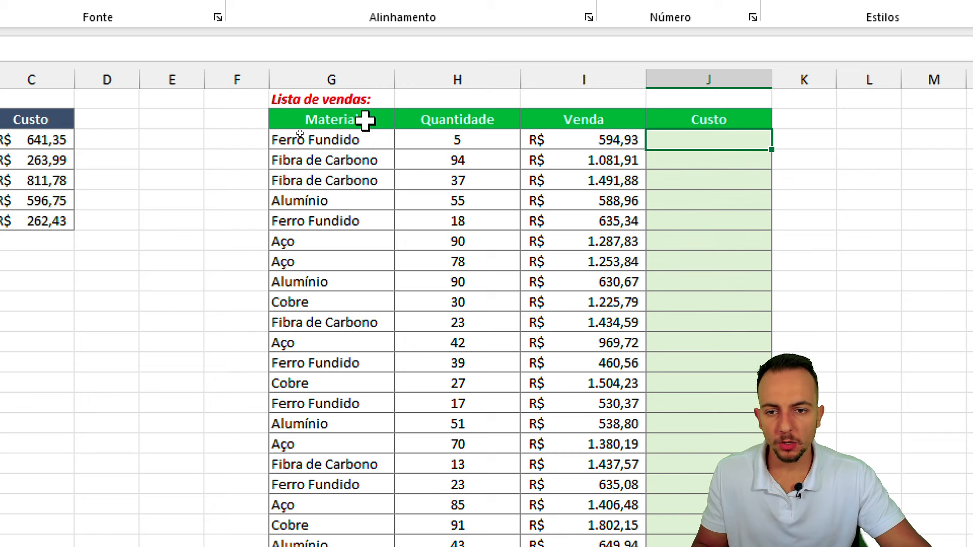
left_click_drag(361, 78, 456, 79)
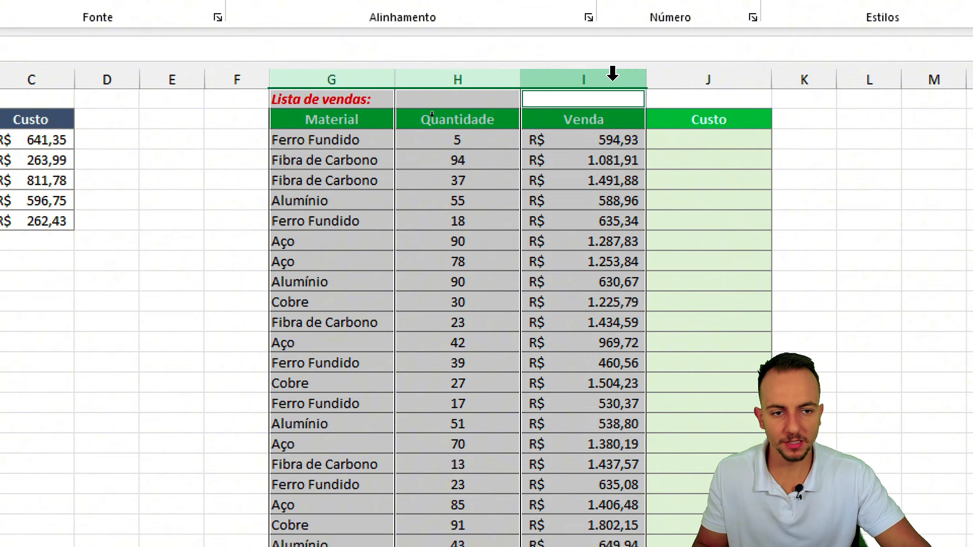
left_click(690, 76)
left_click_drag(699, 140, 699, 236)
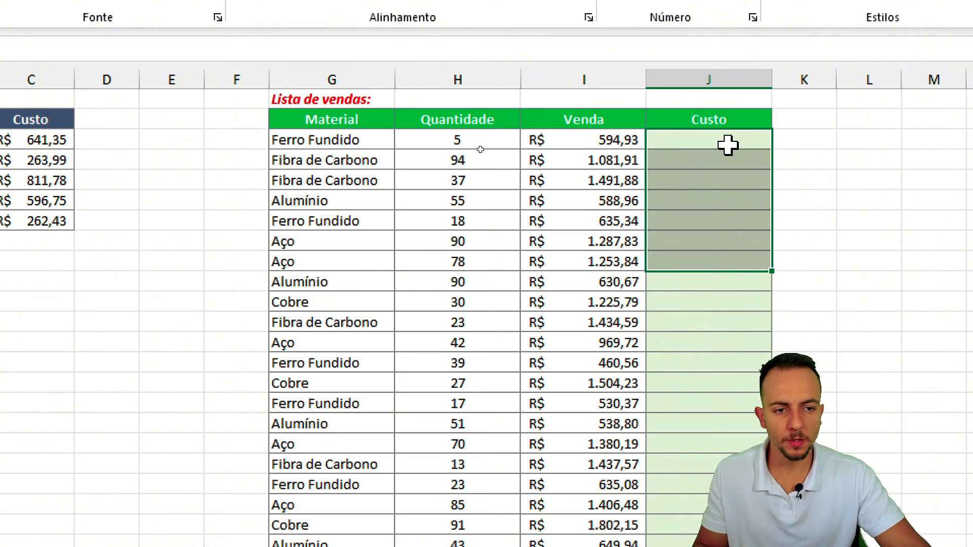
left_click(692, 142)
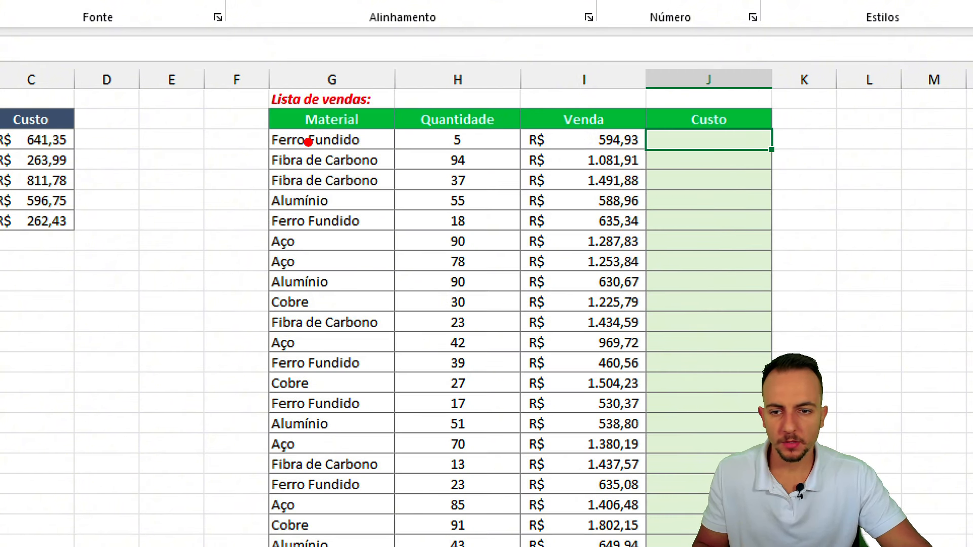
Step: Annotate how the materials in Lista de vendas, such as Fibra de Carbono, relate to their empty Custo cells, and clear the drawing
mouse_move(264, 127)
left_mouse_down()
mouse_move(498, 203)
mouse_move(724, 153)
mouse_move(742, 186)
left_mouse_up()
key("ctrl+z")
key("ctrl+z")
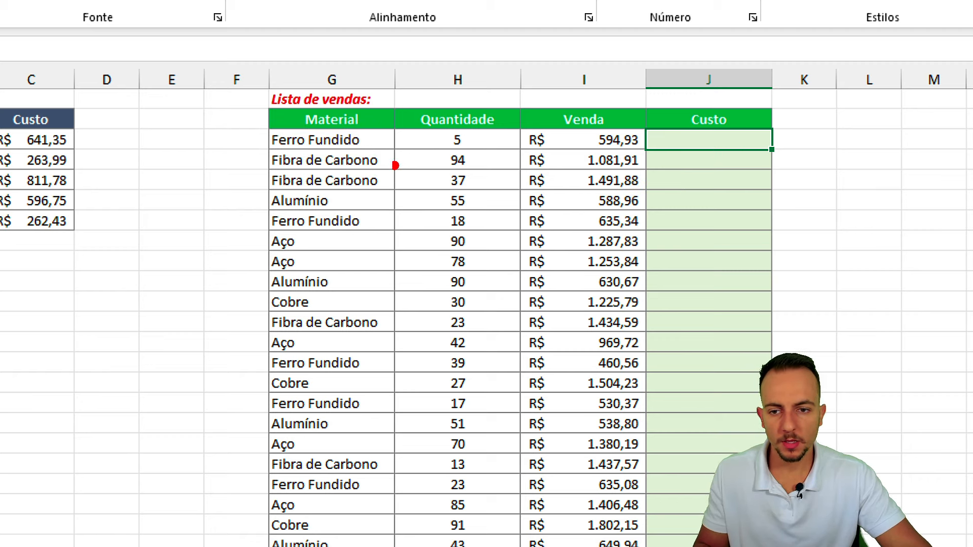
mouse_move(256, 144)
left_mouse_down()
mouse_move(364, 176)
mouse_move(673, 190)
mouse_move(697, 158)
mouse_move(713, 197)
left_mouse_up()
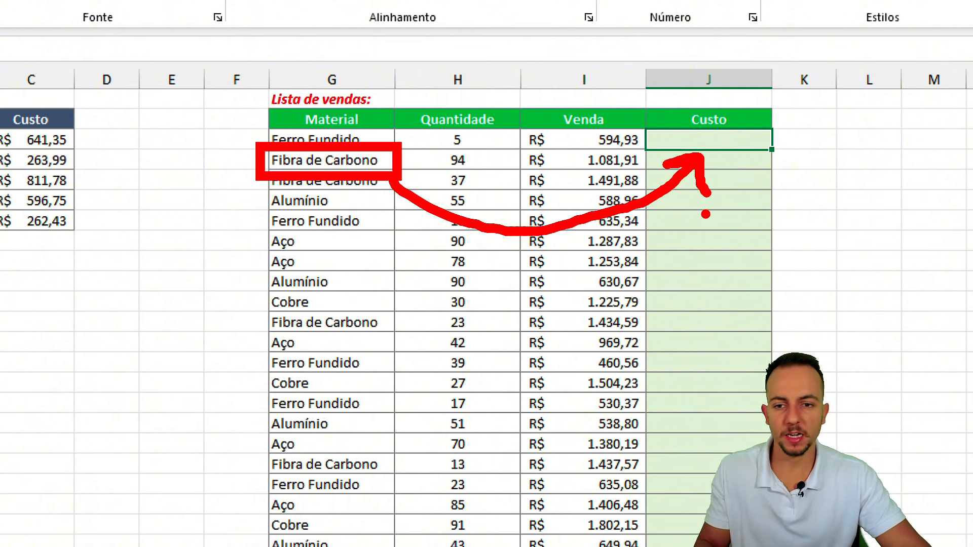
key("Escape")
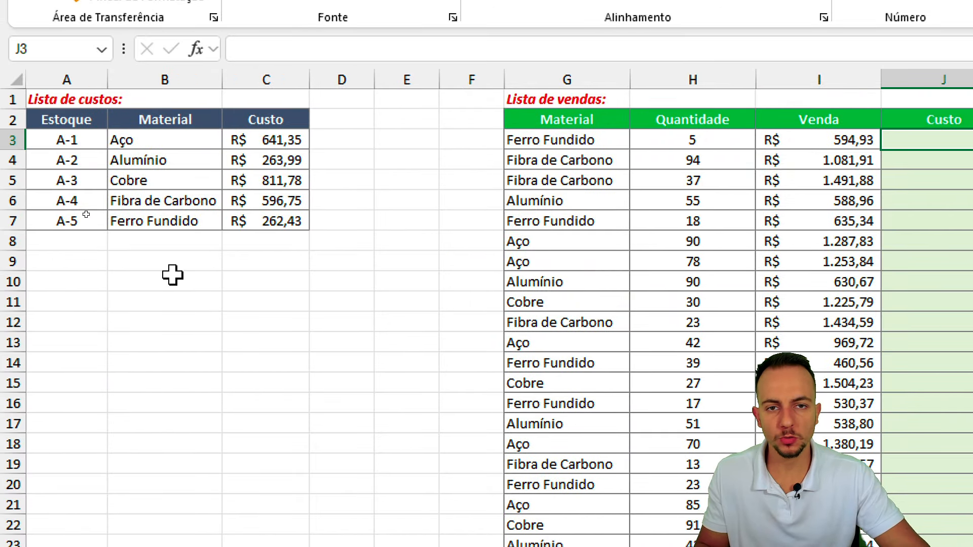
Step: Annotate the link from Material to Custo in Lista de custos, clear the drawing, and compare G3 with the range B3:C7
key("ctrl+2")
mouse_move(106, 123)
left_mouse_down()
mouse_move(208, 236)
mouse_move(223, 122)
left_mouse_up()
mouse_move(172, 259)
left_mouse_down()
mouse_move(216, 280)
mouse_move(257, 246)
mouse_move(284, 259)
left_mouse_up()
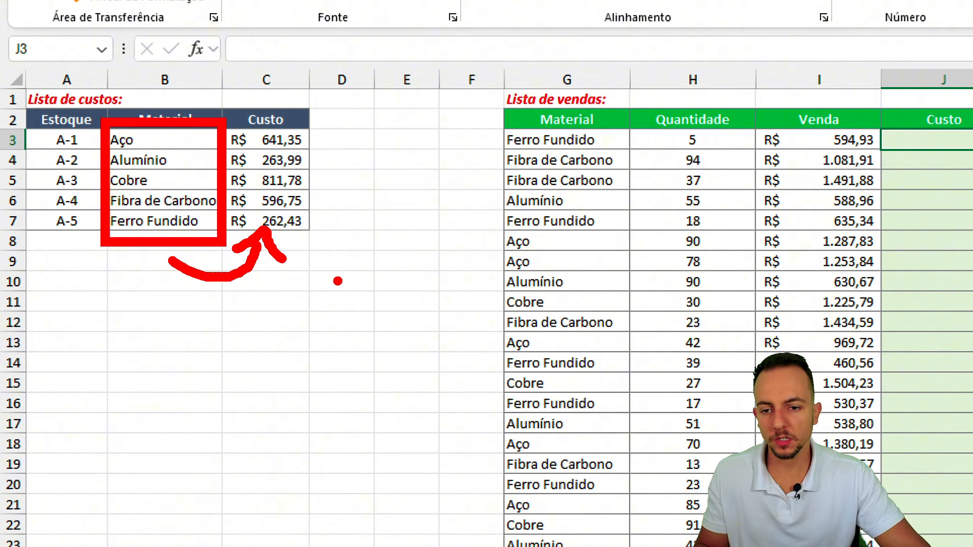
key("Escape")
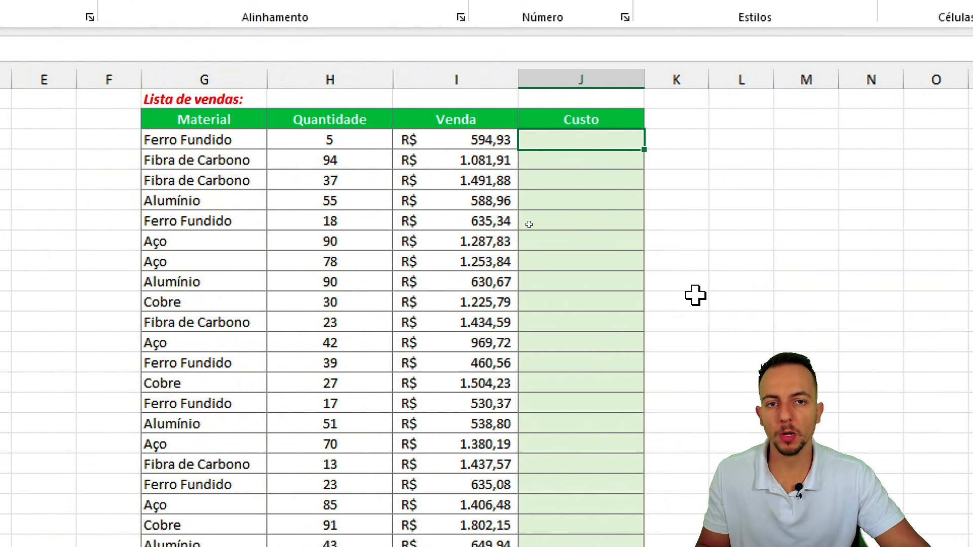
left_click(185, 141)
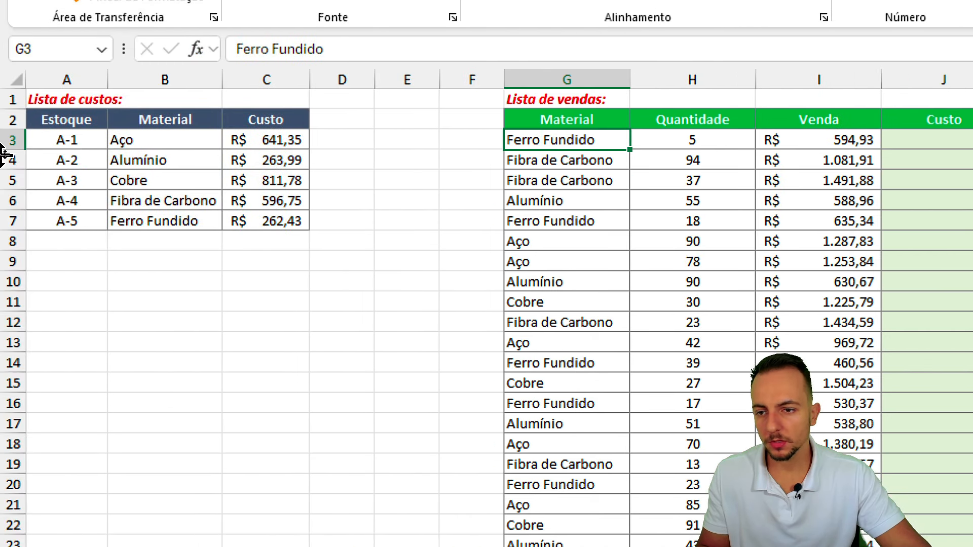
left_click_drag(147, 138, 246, 226)
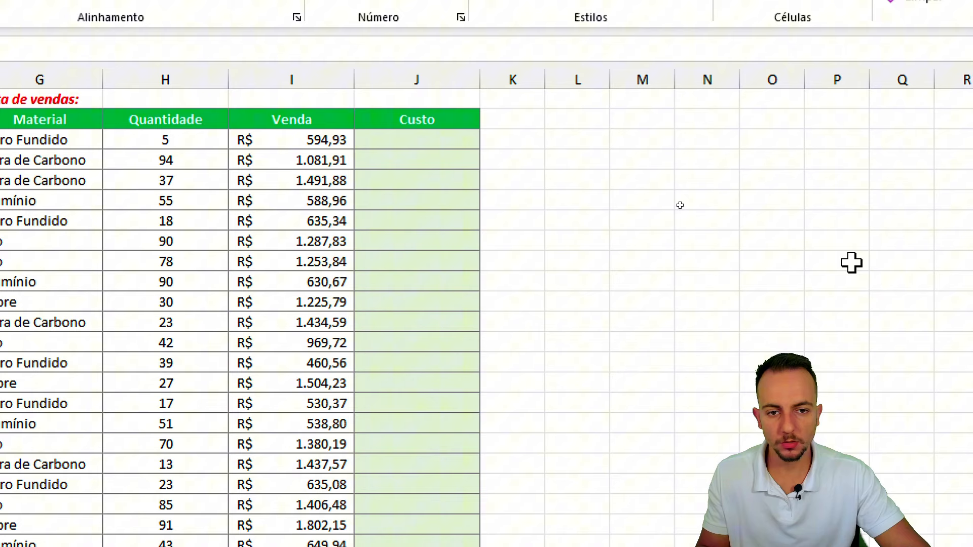
Step: Examine the Material and Custo data in the cost list alongside the sales list's empty Custo column
left_click(434, 142)
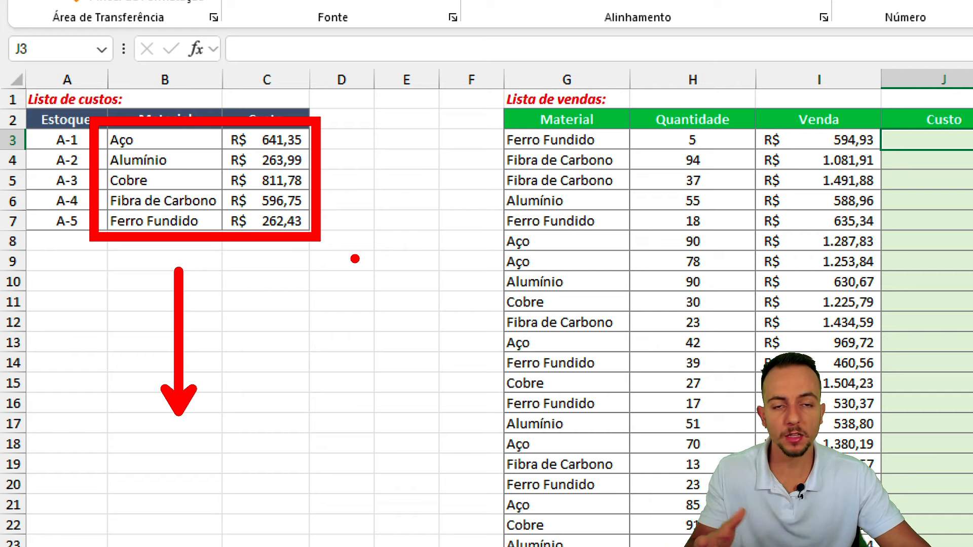
left_click(556, 137)
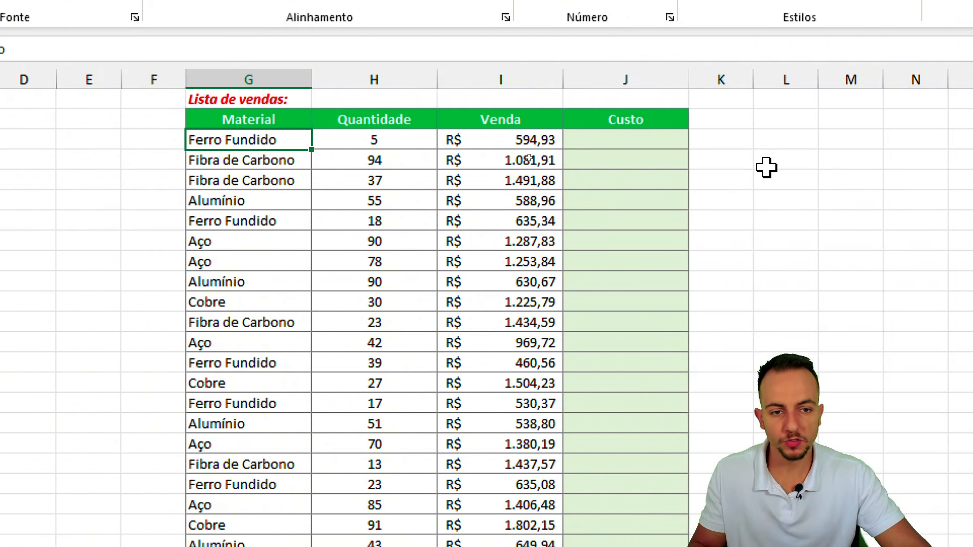
left_click(955, 140)
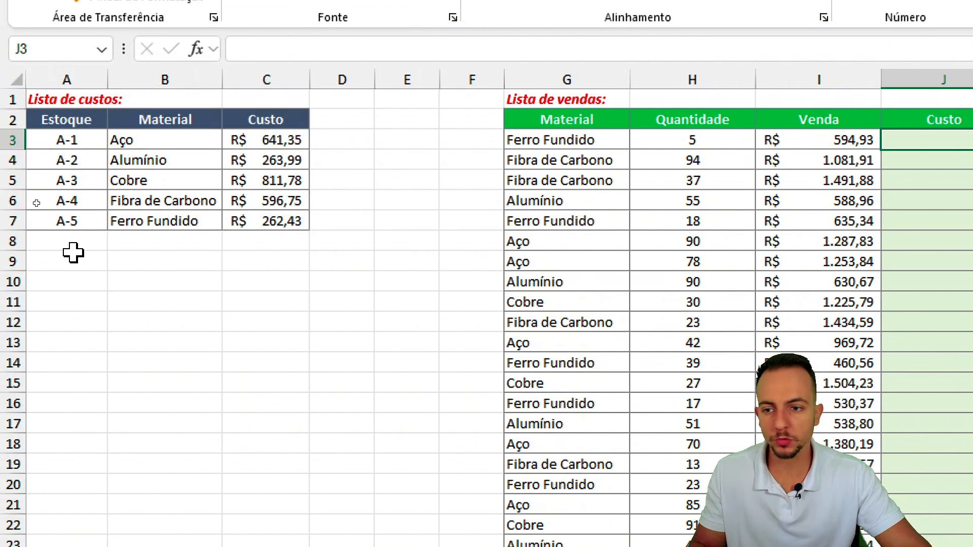
left_click_drag(169, 145, 174, 218)
left_click_drag(272, 137, 270, 223)
left_click_drag(180, 140, 301, 223)
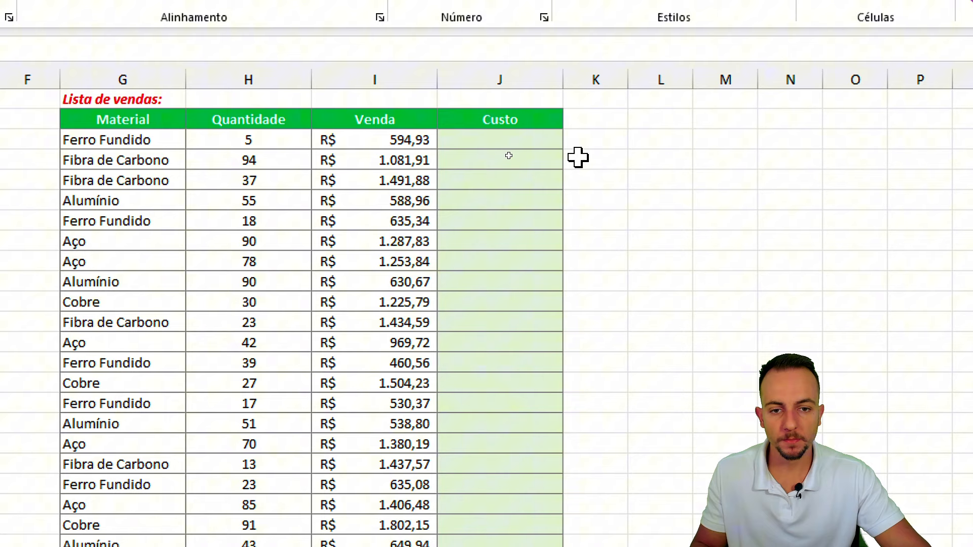
Step: Start a PROCV formula in J3, the first Custo cell of the sales list, with G3 as the lookup value
left_click(945, 143)
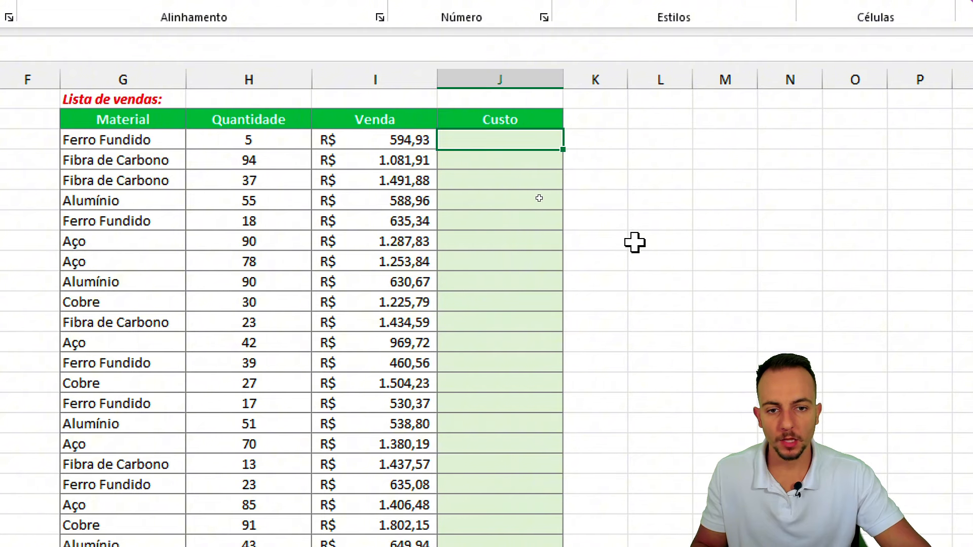
type("=PROCV")
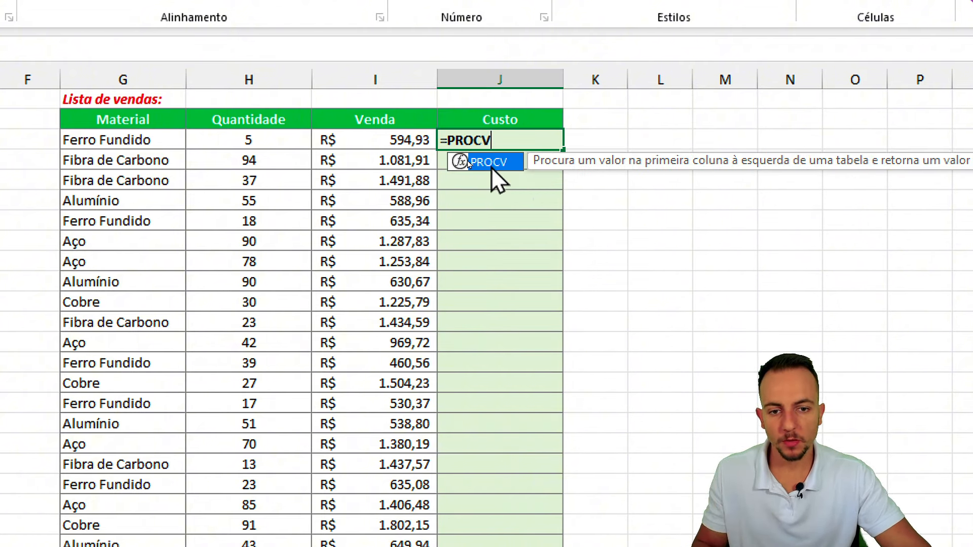
double_click(488, 163)
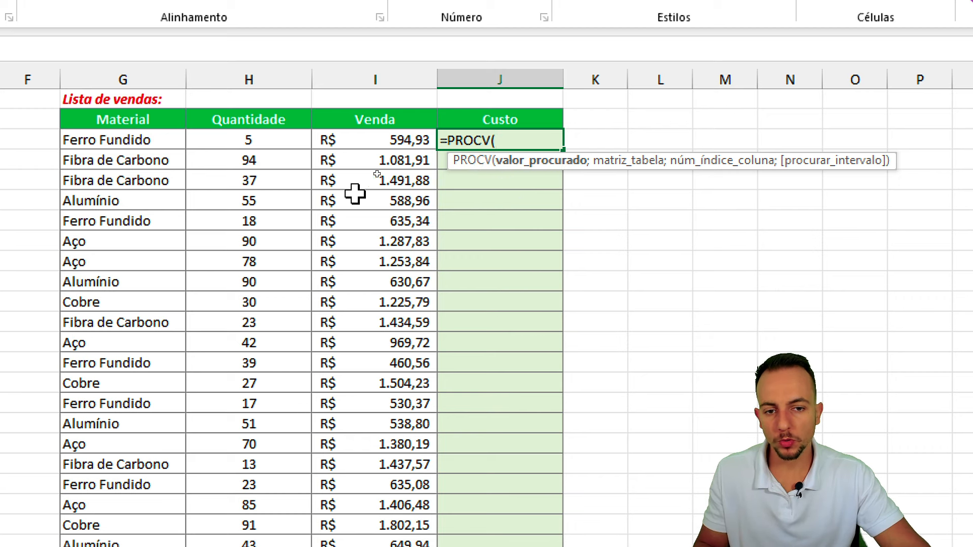
left_click(152, 141)
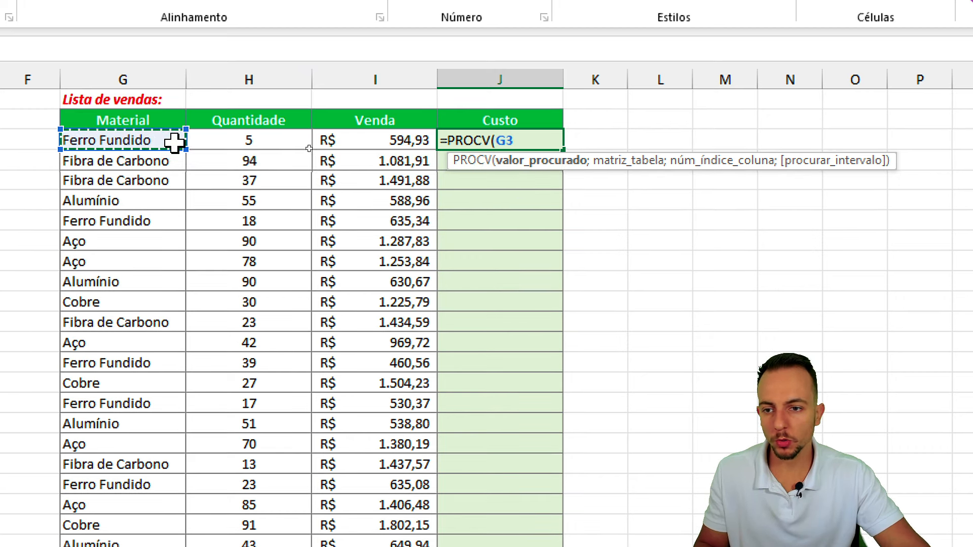
type(";")
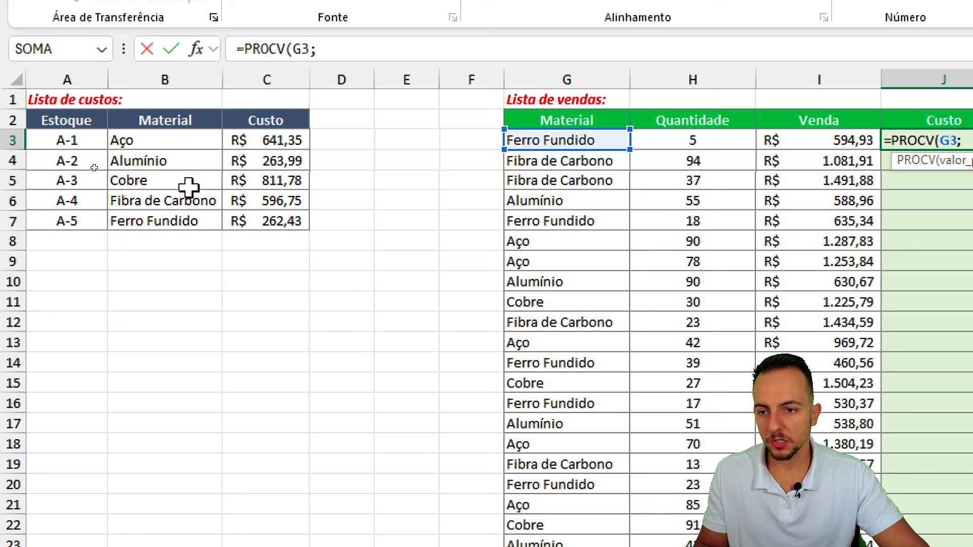
Step: Set the cost list range B3:C7 as the table argument of the PROCV formula
left_click_drag(185, 140, 254, 217)
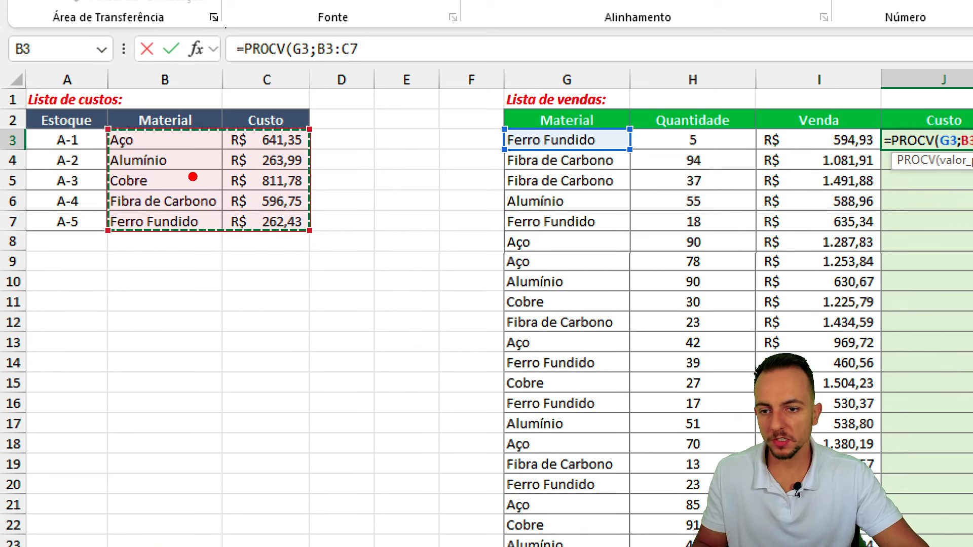
left_click_drag(178, 243, 152, 300)
mouse_move(257, 256)
left_mouse_down()
mouse_move(259, 305)
mouse_move(307, 302)
left_mouse_up()
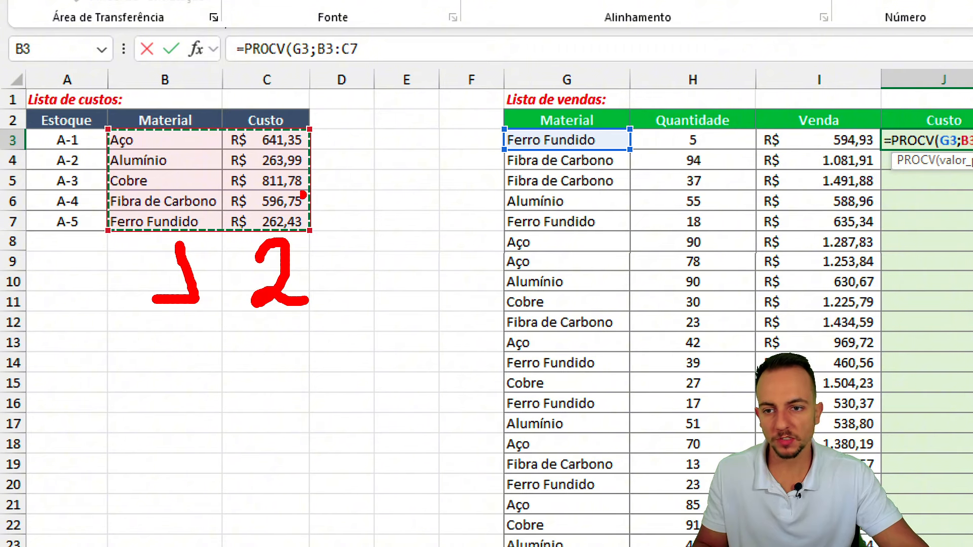
mouse_move(198, 85)
left_mouse_down()
mouse_move(157, 89)
mouse_move(212, 87)
mouse_move(170, 81)
left_mouse_up()
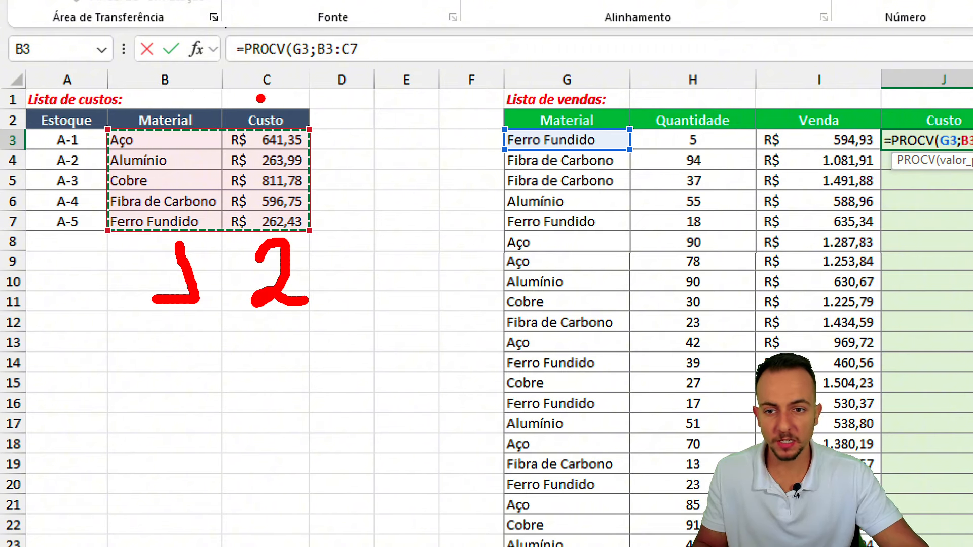
left_click_drag(260, 98, 276, 92)
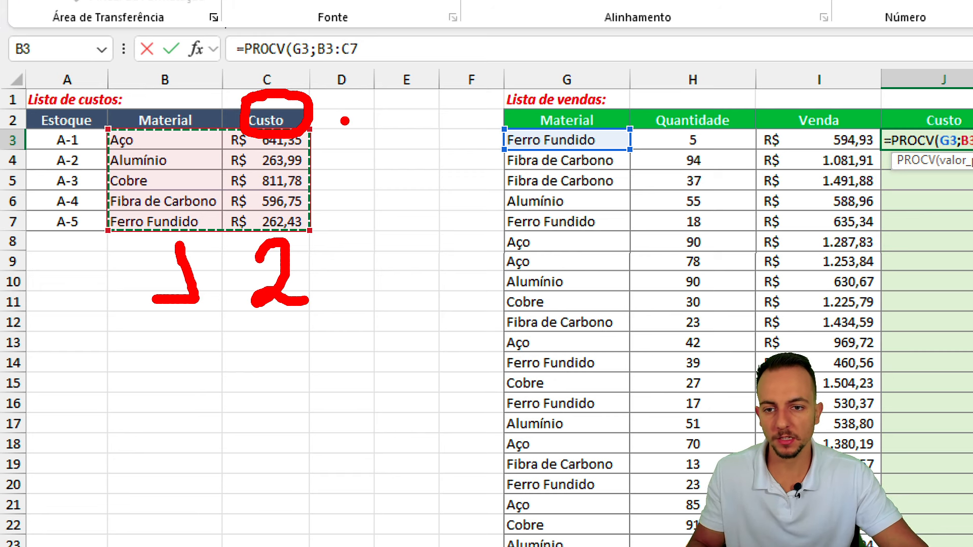
type(";")
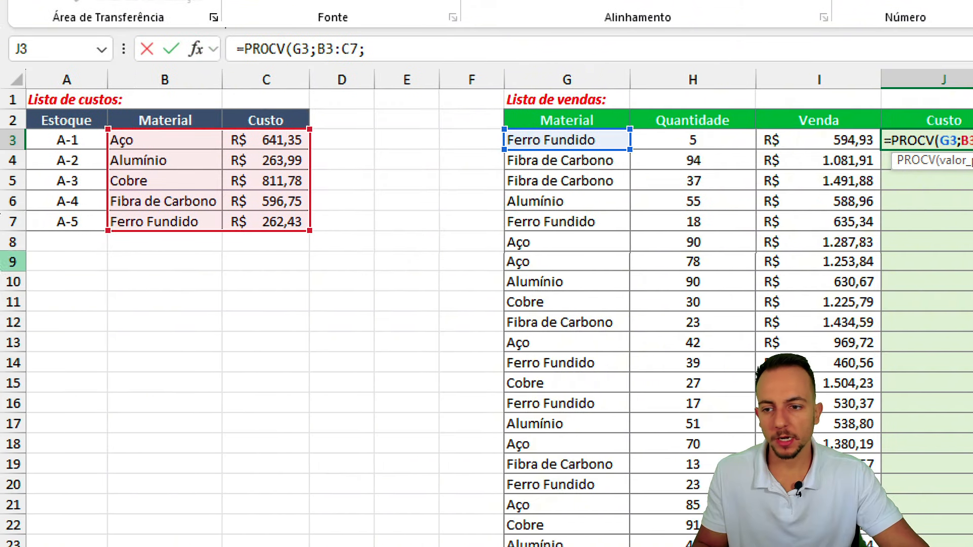
left_click_drag(158, 253, 144, 313)
mouse_move(252, 248)
left_mouse_down()
mouse_move(263, 272)
mouse_move(303, 289)
left_mouse_up()
left_click(321, 293)
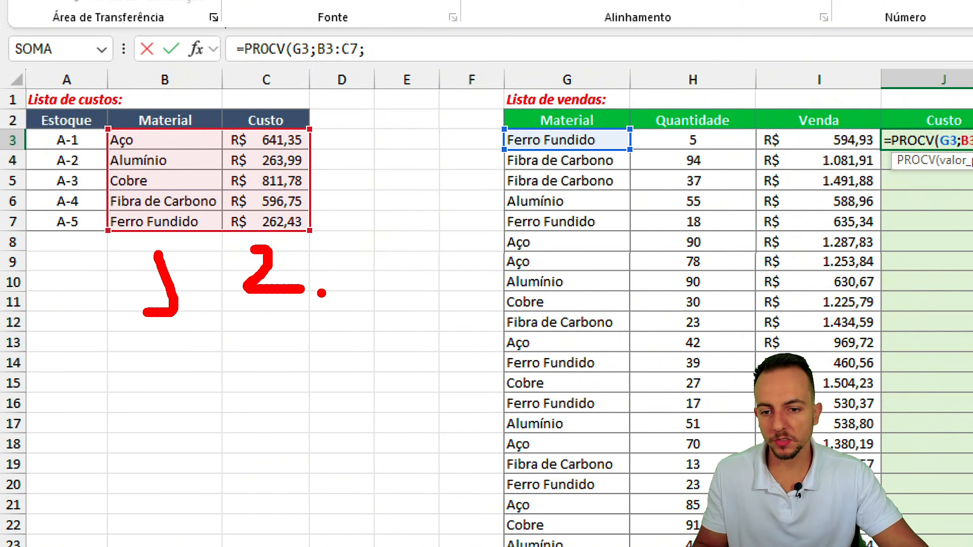
left_click_drag(235, 90, 301, 143)
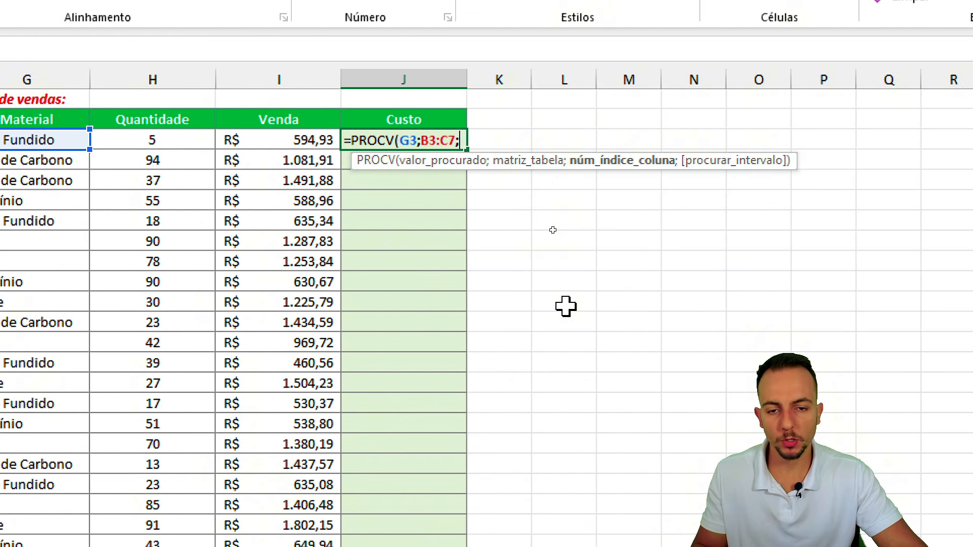
Step: Complete the PROCV formula in J3 with column index 2 and exact match FALSO
type("2")
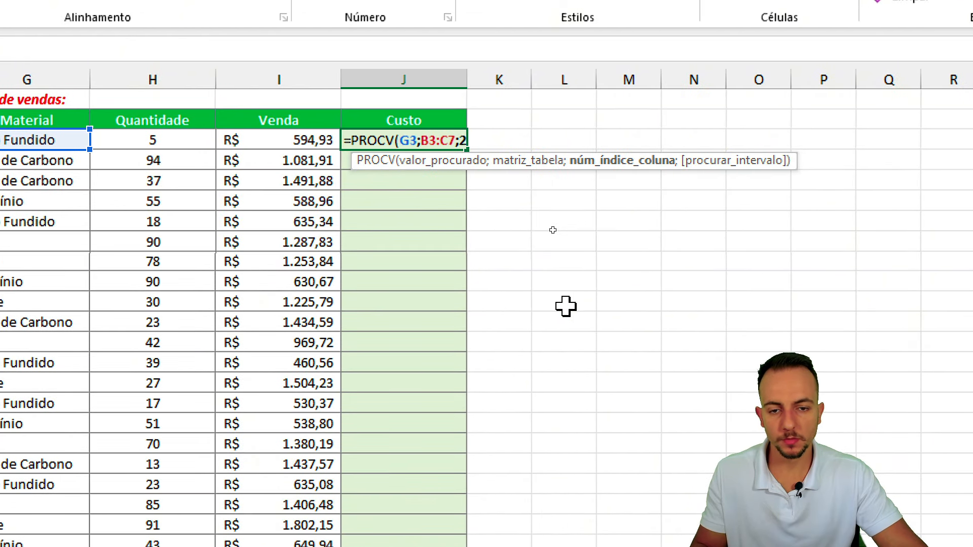
type(";")
left_click(488, 222)
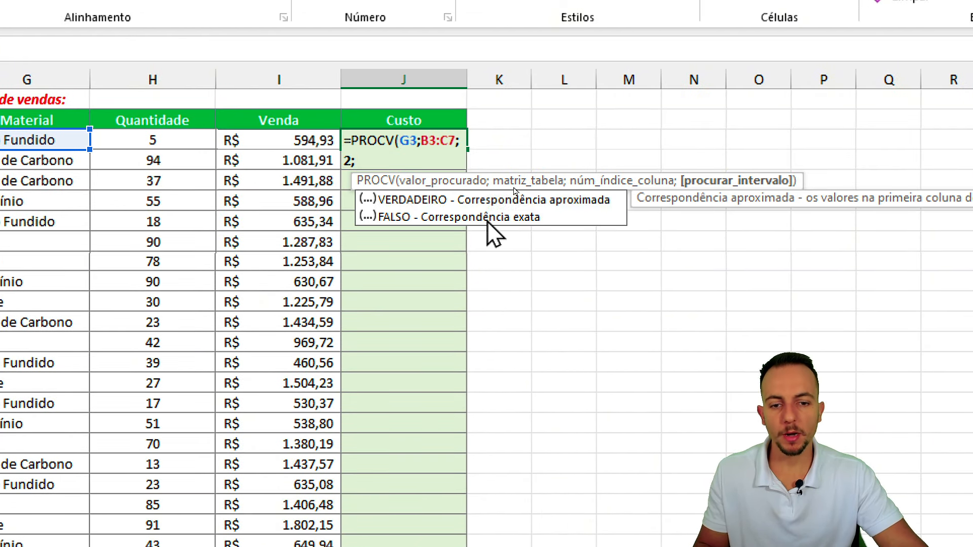
double_click(487, 223)
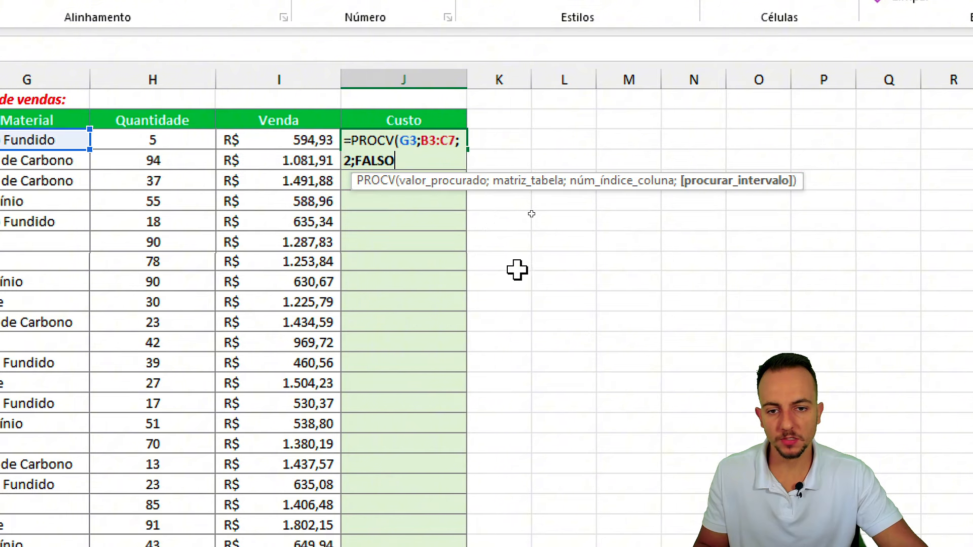
type(")")
key("Return")
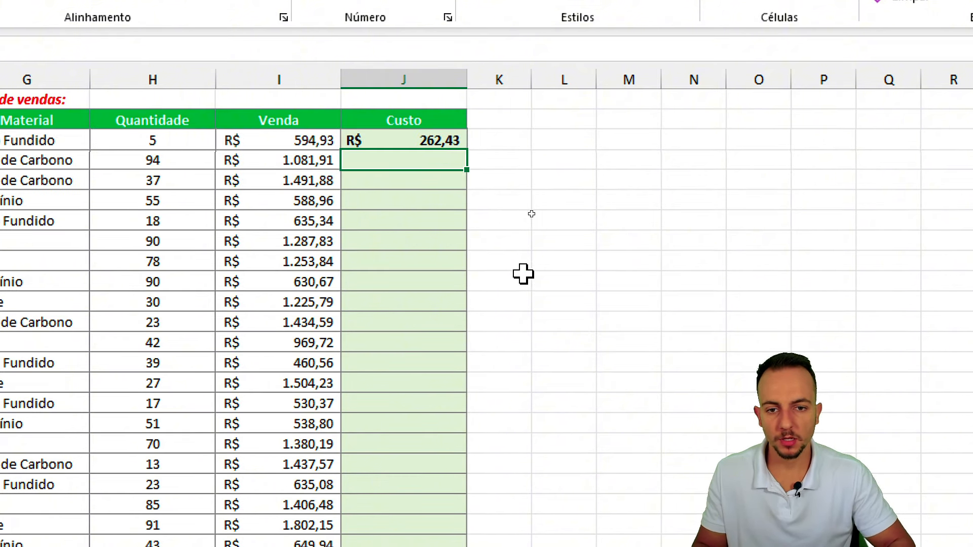
key("ctrl+2")
mouse_move(98, 121)
left_mouse_down()
mouse_move(224, 158)
mouse_move(350, 240)
mouse_move(565, 157)
mouse_move(585, 205)
left_mouse_up()
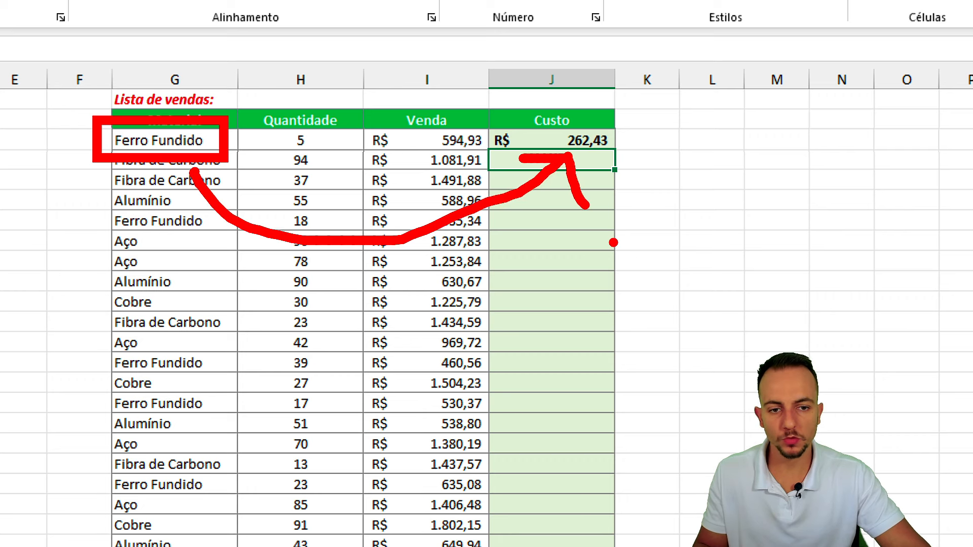
key("Escape")
key("ctrl+2")
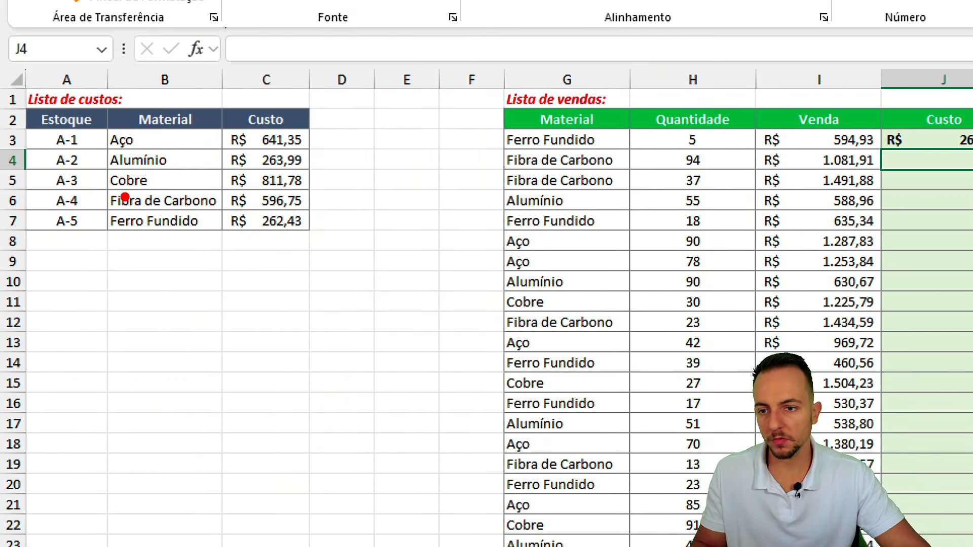
left_click_drag(88, 146, 160, 134)
left_click_drag(104, 166, 182, 151)
left_click_drag(111, 189, 169, 175)
left_click_drag(110, 205, 192, 200)
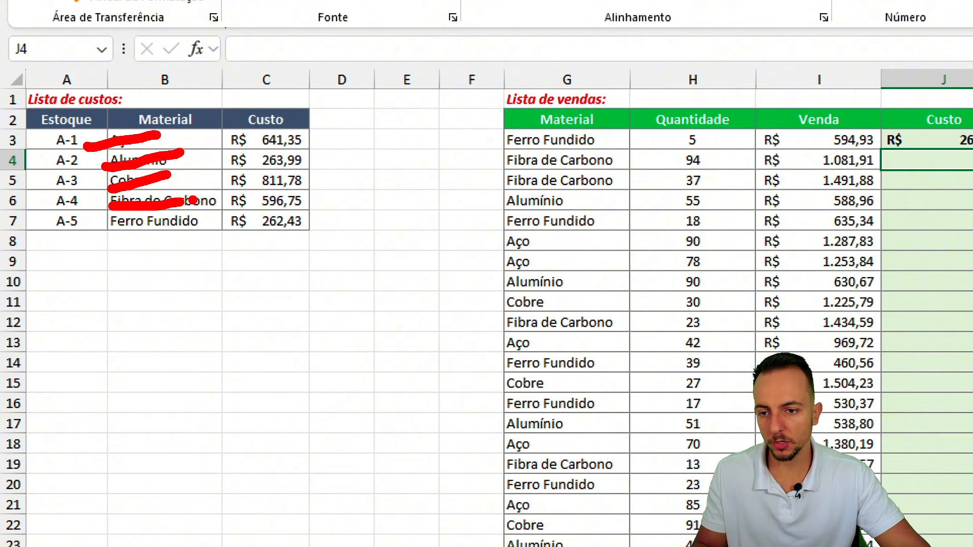
mouse_move(102, 206)
left_mouse_down()
mouse_move(208, 247)
mouse_move(293, 263)
left_mouse_up()
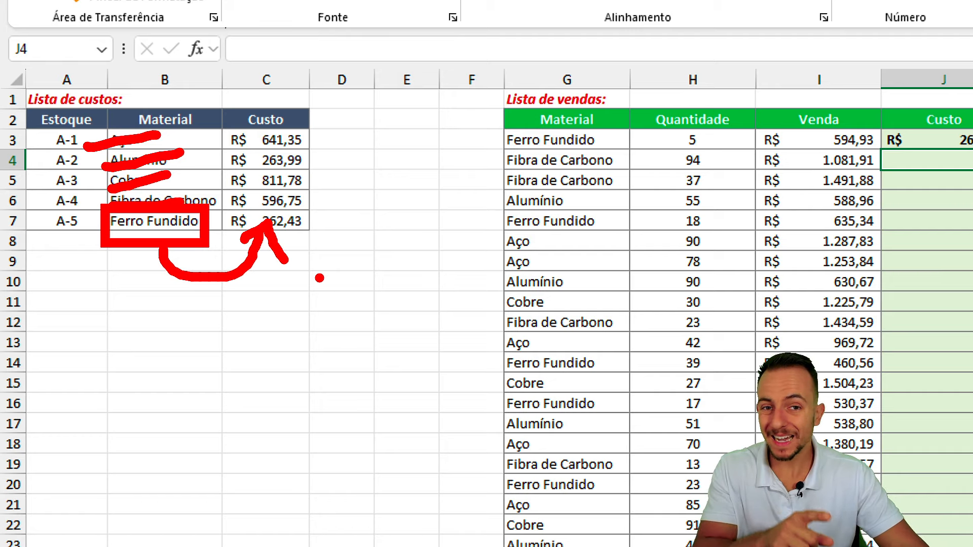
key("Escape")
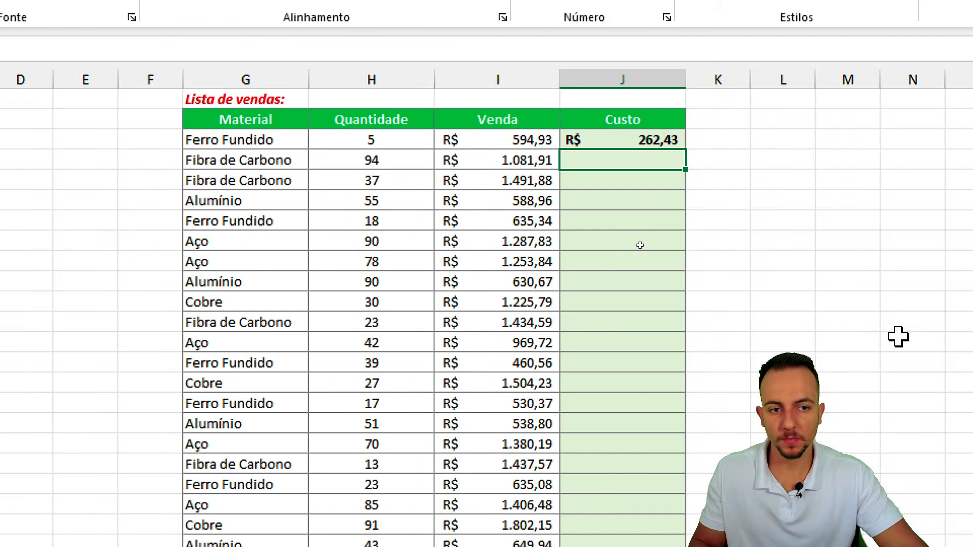
Step: Fill the PROCV formula from J3 down through J17 in the Custo column
left_click(944, 140)
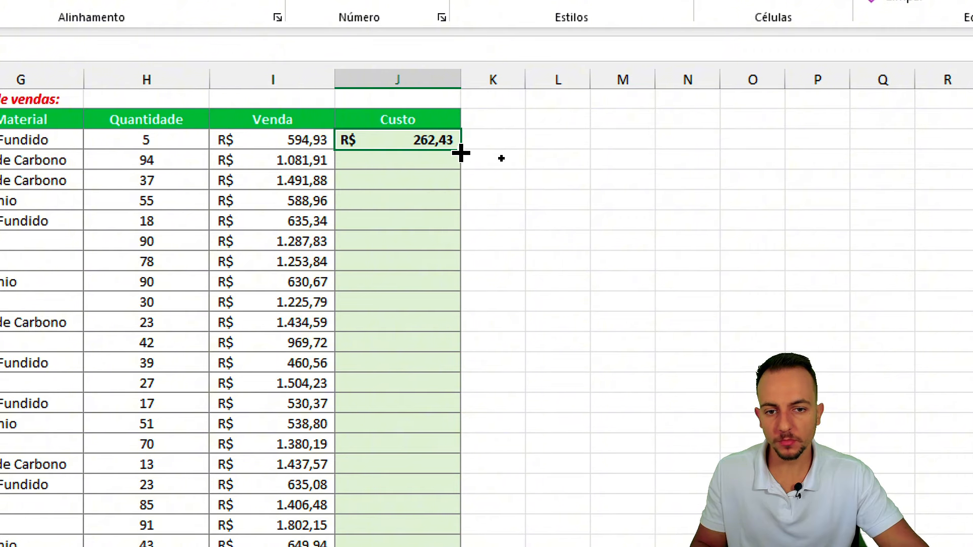
left_click_drag(460, 152, 442, 426)
left_click(395, 162)
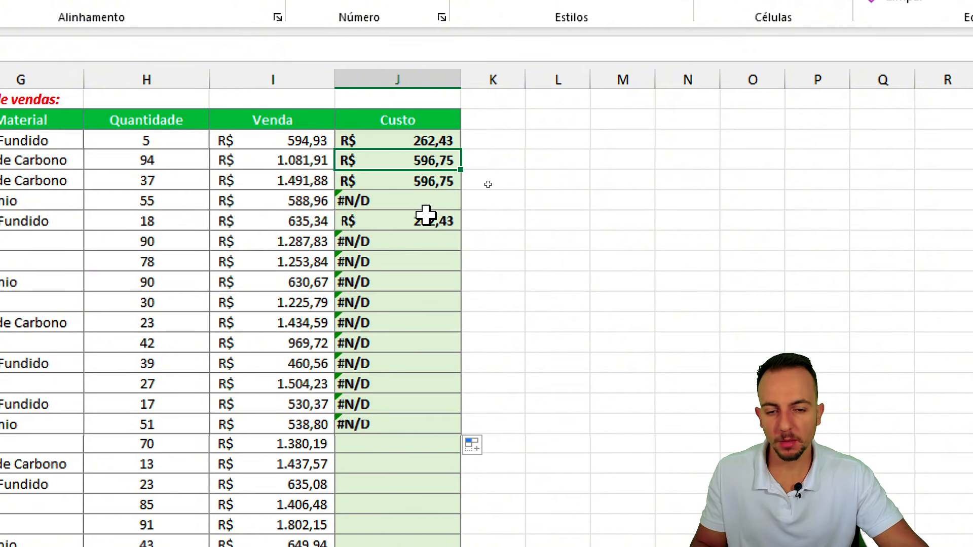
left_click_drag(400, 241, 373, 422)
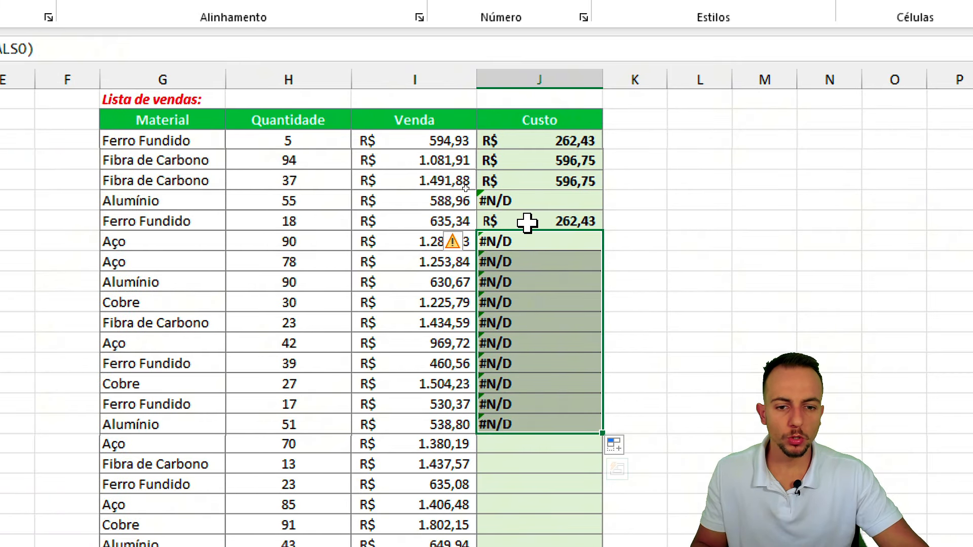
Step: Open the PROCV formula in J7 to examine its lookup value and table references
left_click(527, 222)
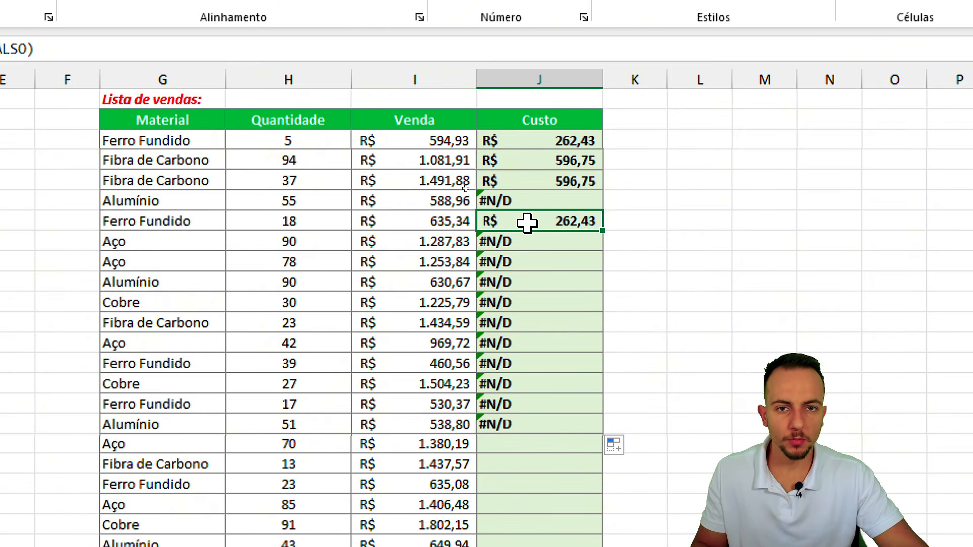
key("F2")
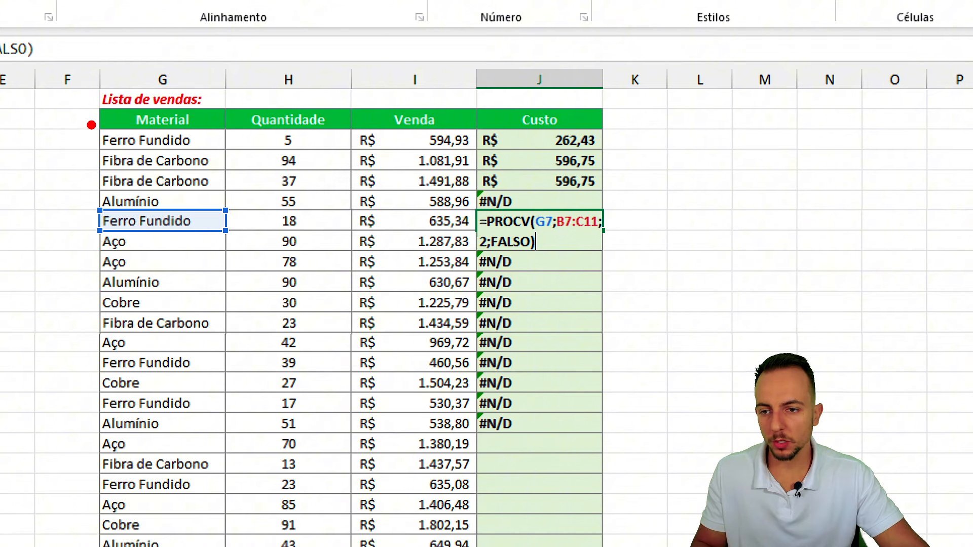
left_click_drag(91, 124, 219, 151)
key("e")
left_click_drag(91, 205, 228, 239)
left_click_drag(218, 200, 218, 121)
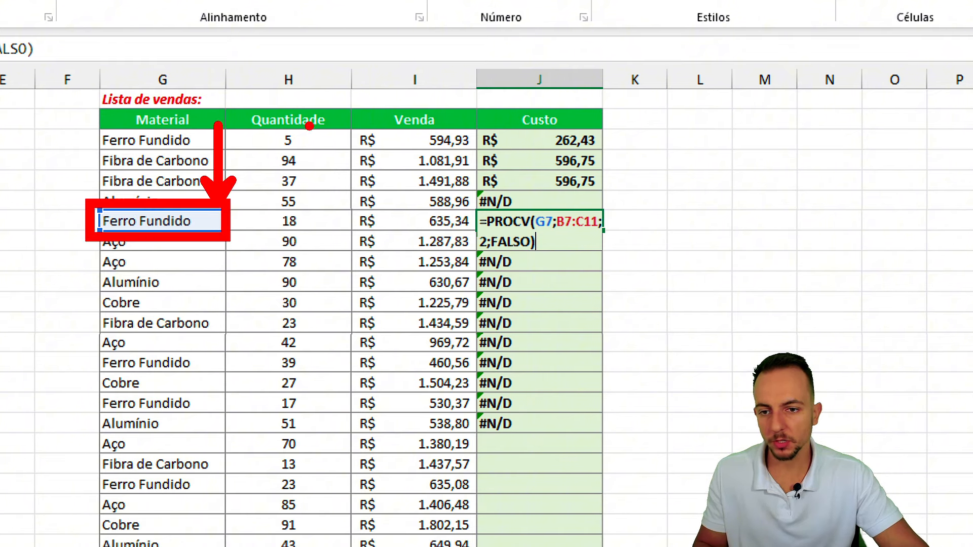
left_click_drag(490, 215, 489, 128)
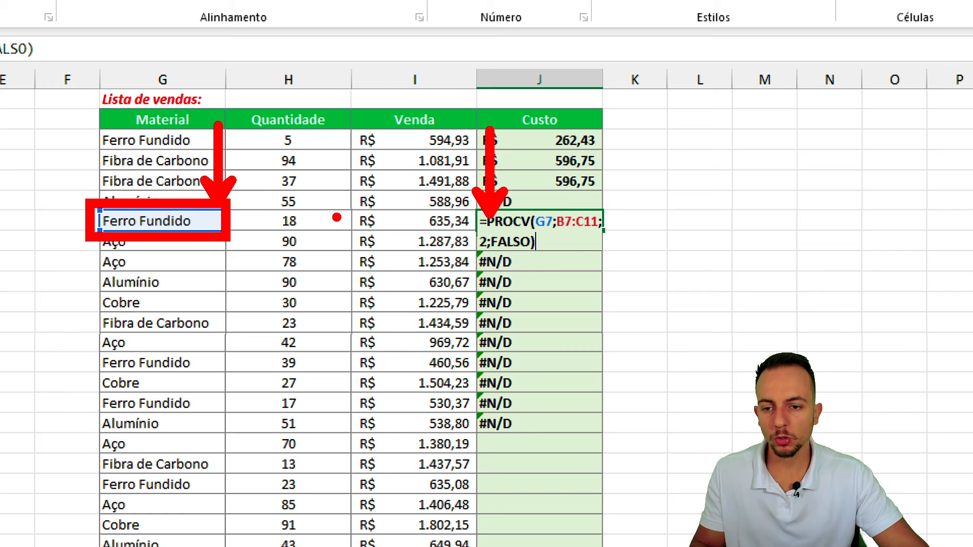
key("Escape")
Step: Try moving the lookup reference of the J7 formula to other Material cells, down to G13
left_click(152, 158)
left_click(203, 183)
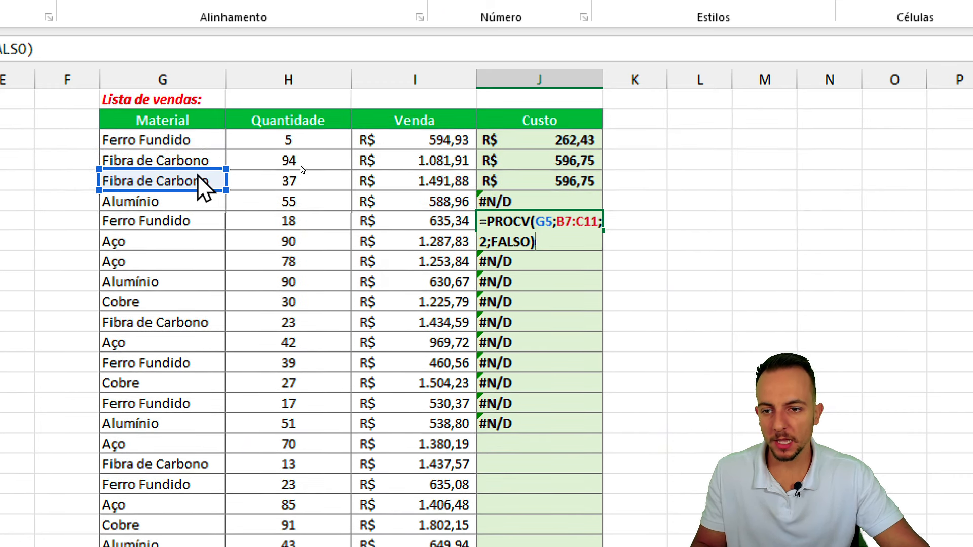
left_click_drag(199, 178, 212, 271)
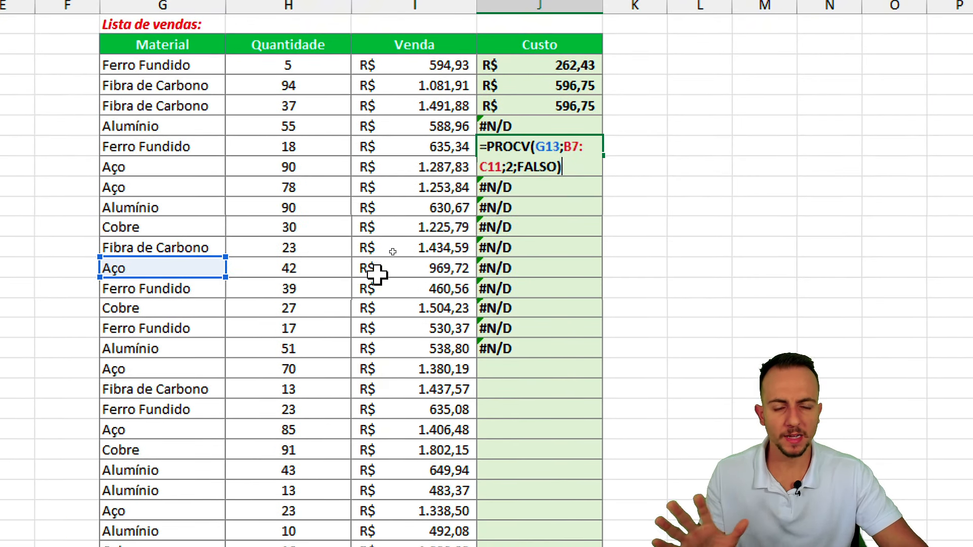
key("ctrl+Return")
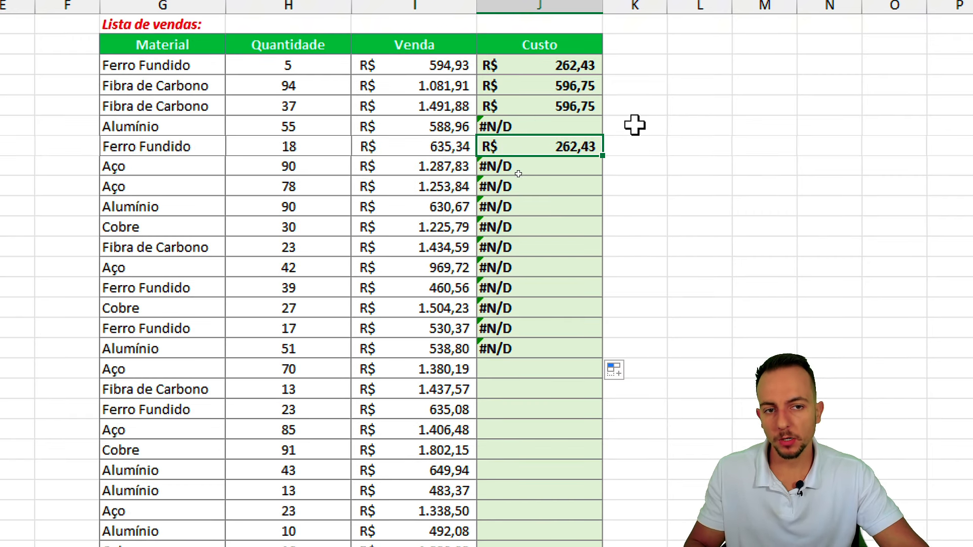
Step: Open the PROCV formula in J3 to examine which lookup cell and cost-list range it references
key("F2")
key("Escape")
left_click(580, 68)
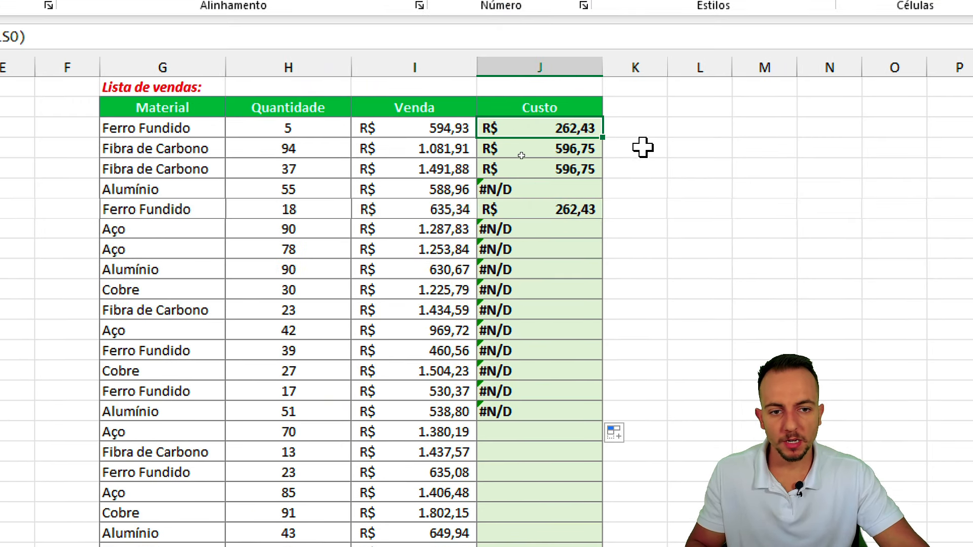
left_click_drag(607, 114, 622, 107)
key("Escape")
key("F2")
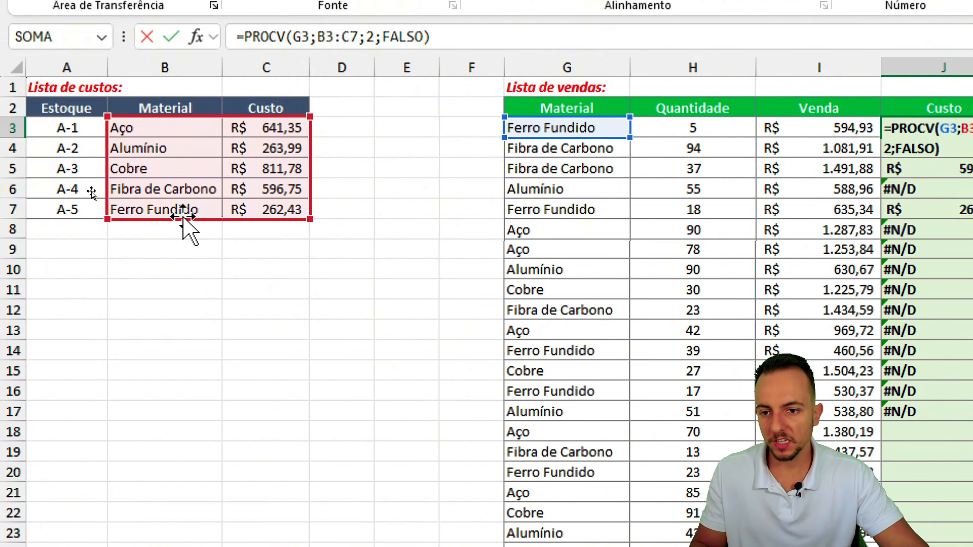
key("ctrl+Return")
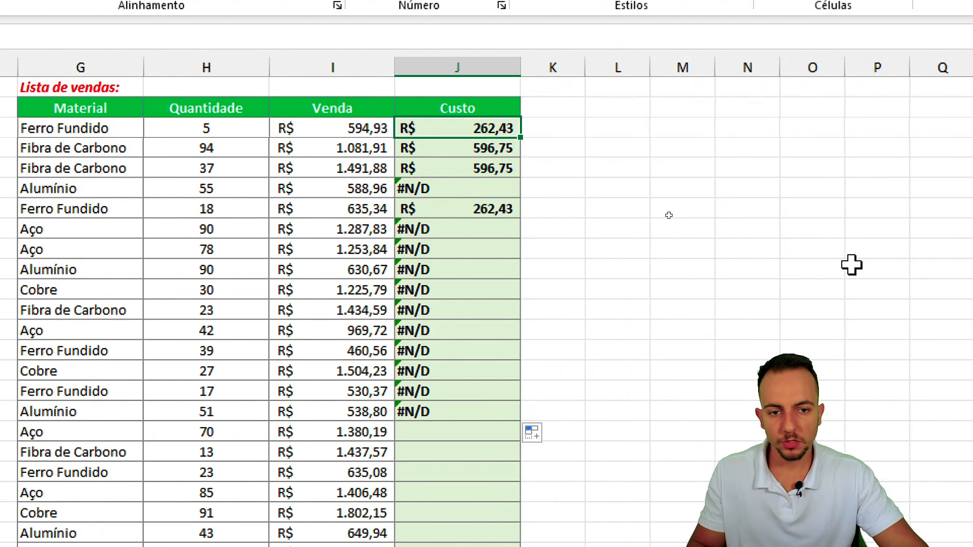
Step: Try moving the J8 formula's table reference onto the cost list B3:C7 and its lookup reference to G9
left_click(462, 228)
key("F2")
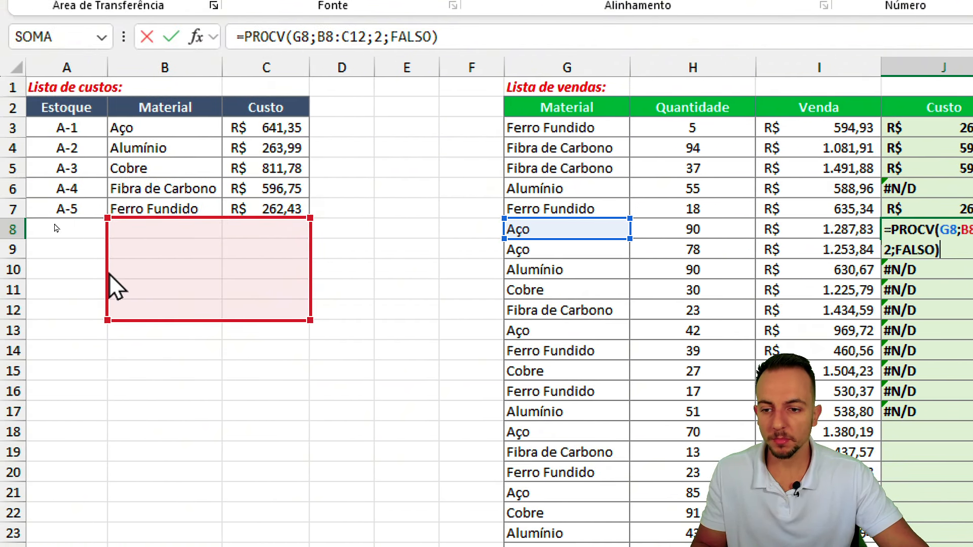
left_click_drag(107, 283, 161, 140)
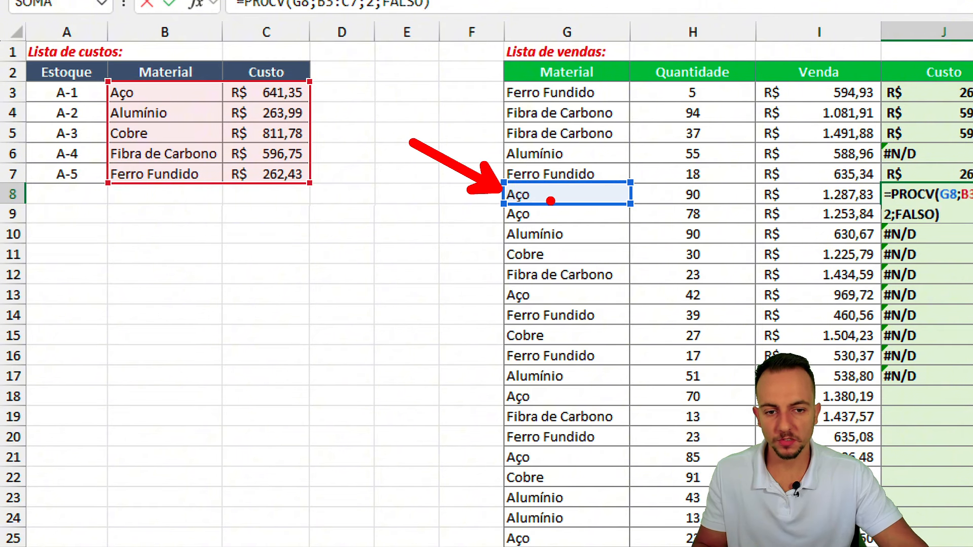
left_click_drag(551, 201, 577, 214)
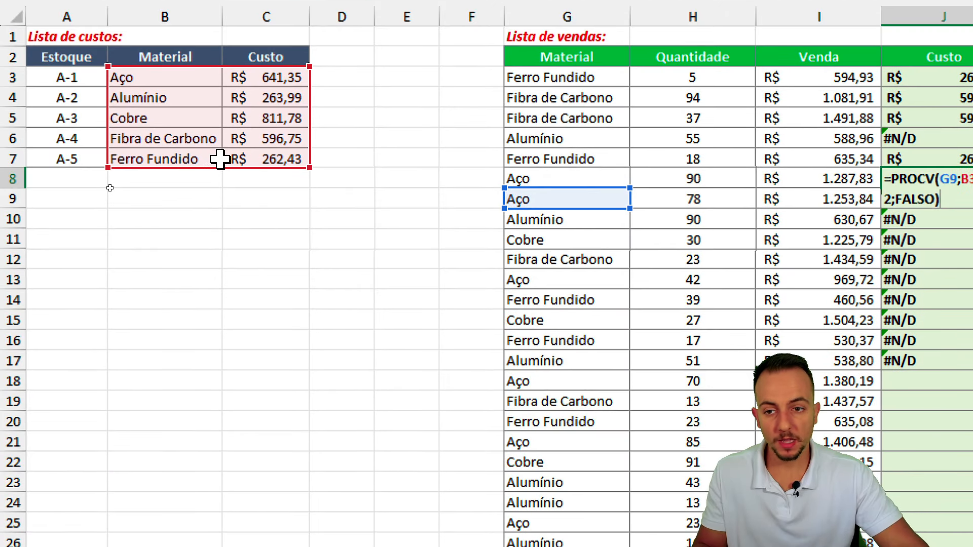
left_click_drag(220, 159, 199, 540)
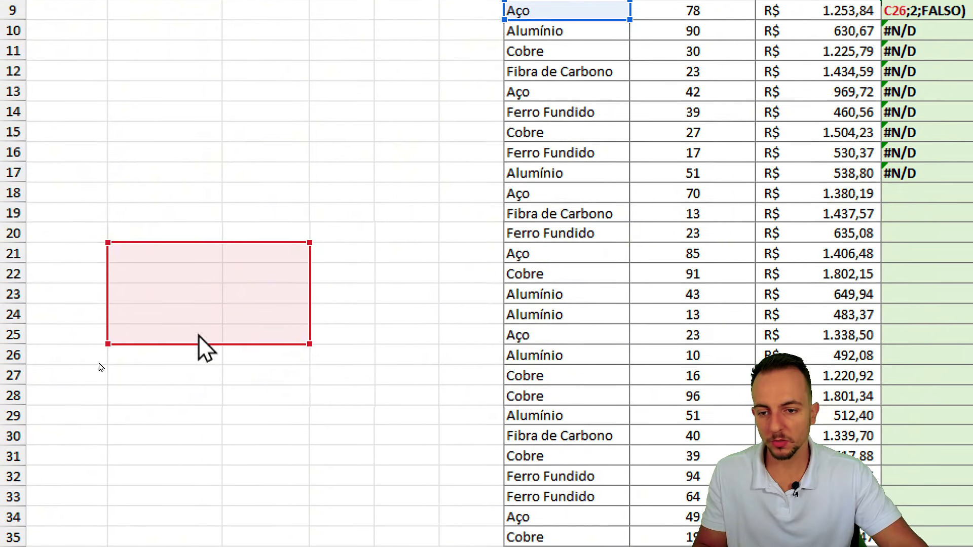
left_click_drag(198, 335, 220, 215)
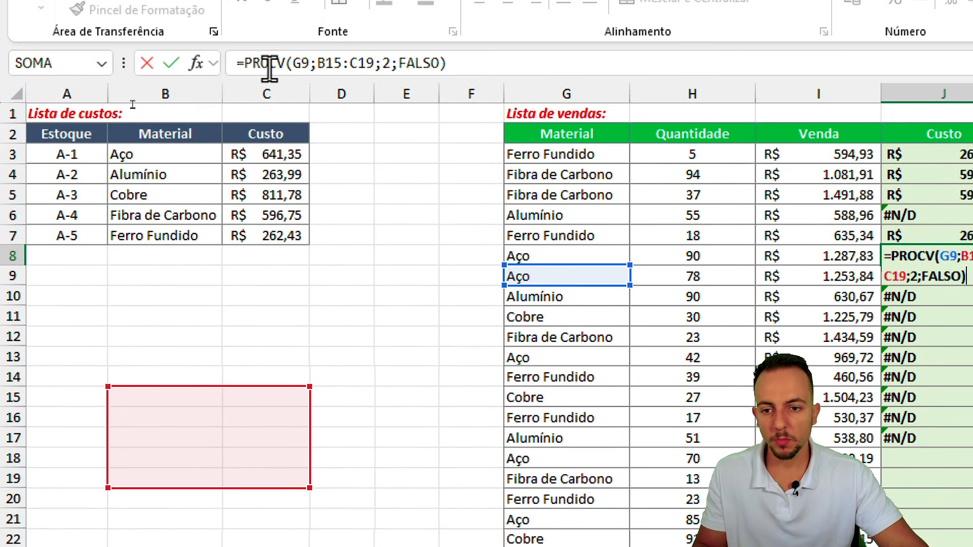
left_click_drag(224, 397, 211, 161)
left_click_drag(372, 272, 260, 382)
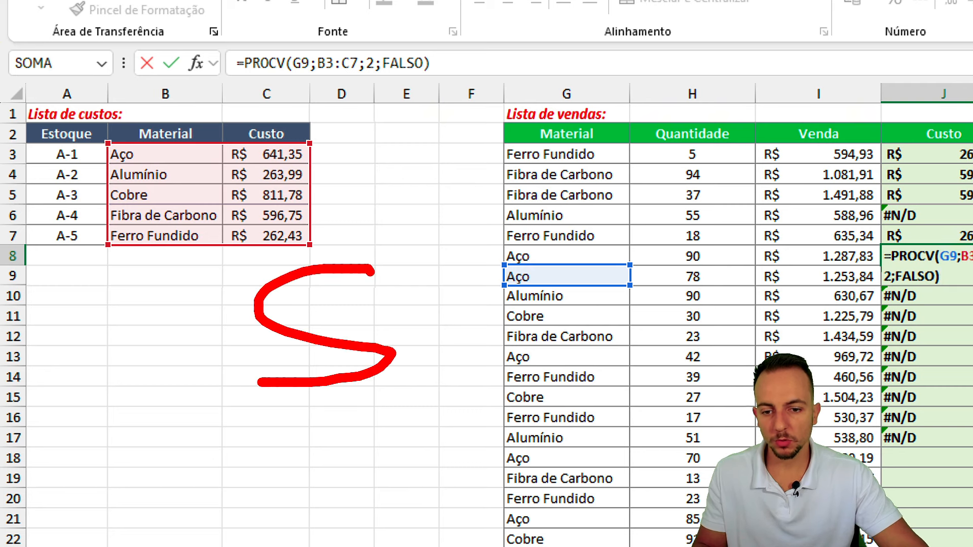
left_click_drag(317, 244, 321, 420)
key("ctrl+z")
key("ctrl+z")
mouse_move(257, 335)
left_mouse_down()
mouse_move(281, 309)
mouse_move(315, 308)
left_mouse_up()
left_click_drag(264, 367, 296, 364)
left_click_drag(397, 369, 357, 446)
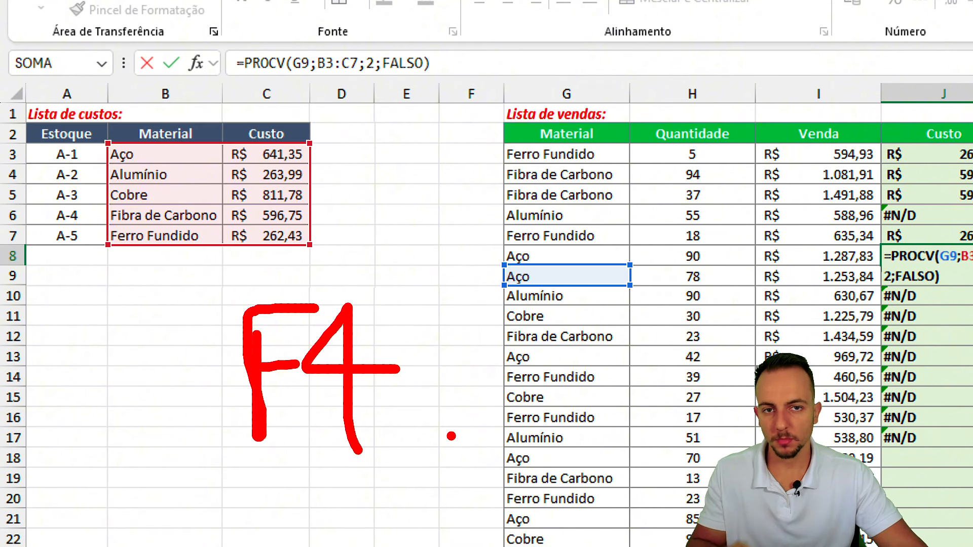
key("Escape")
key("Escape")
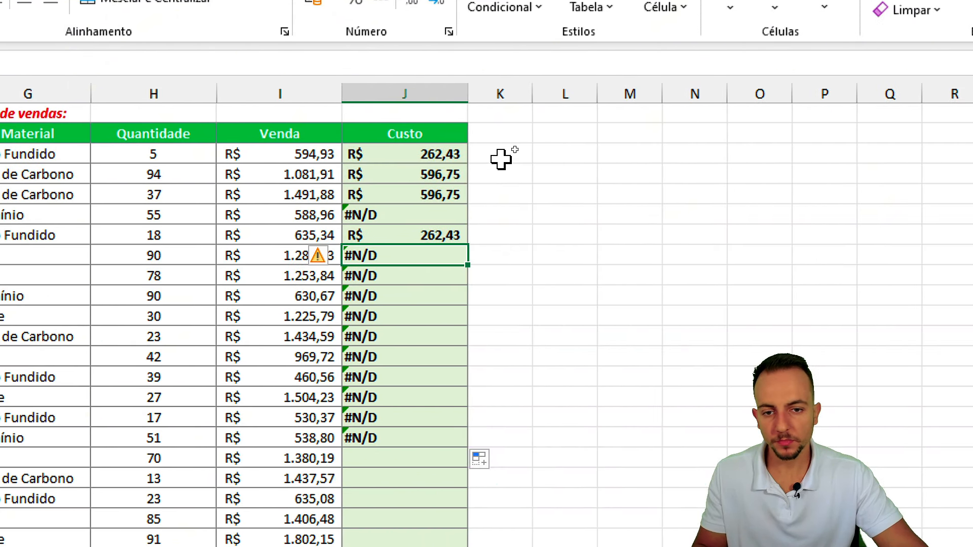
Step: Make the table reference in the J3 PROCV formula absolute as $B$3:$C$7
left_click(458, 155)
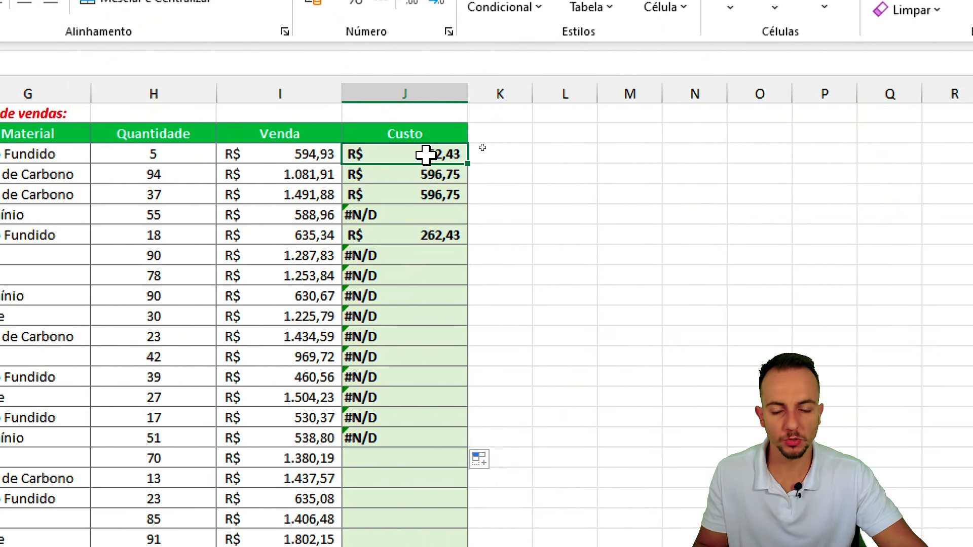
double_click(425, 154)
left_click_drag(421, 154, 456, 162)
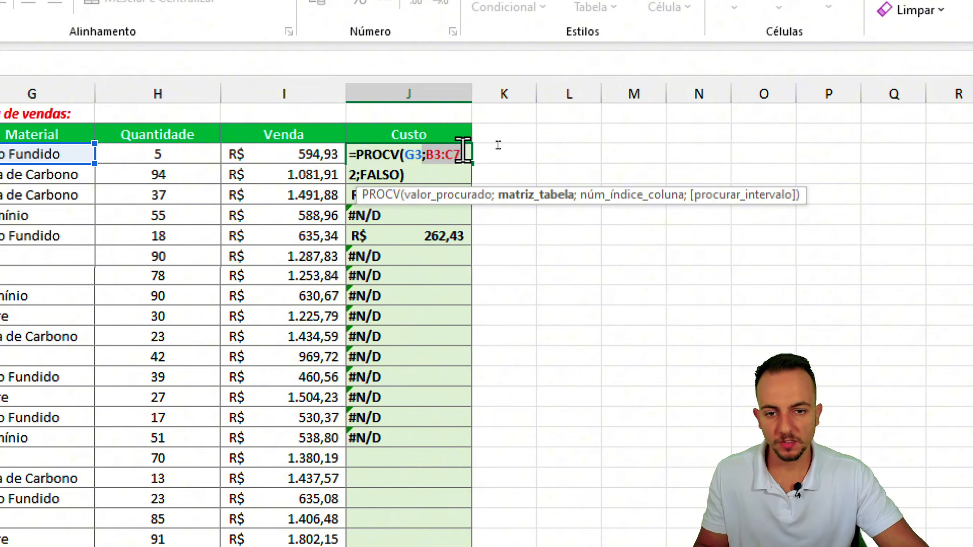
left_click_drag(426, 154, 458, 161)
key("F4")
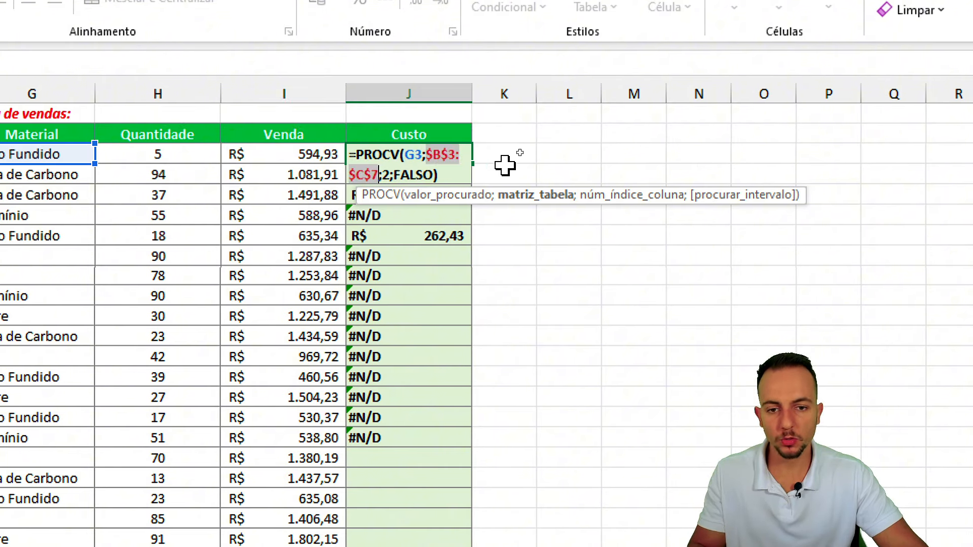
left_click_drag(503, 255, 538, 232)
left_click_drag(509, 286, 547, 284)
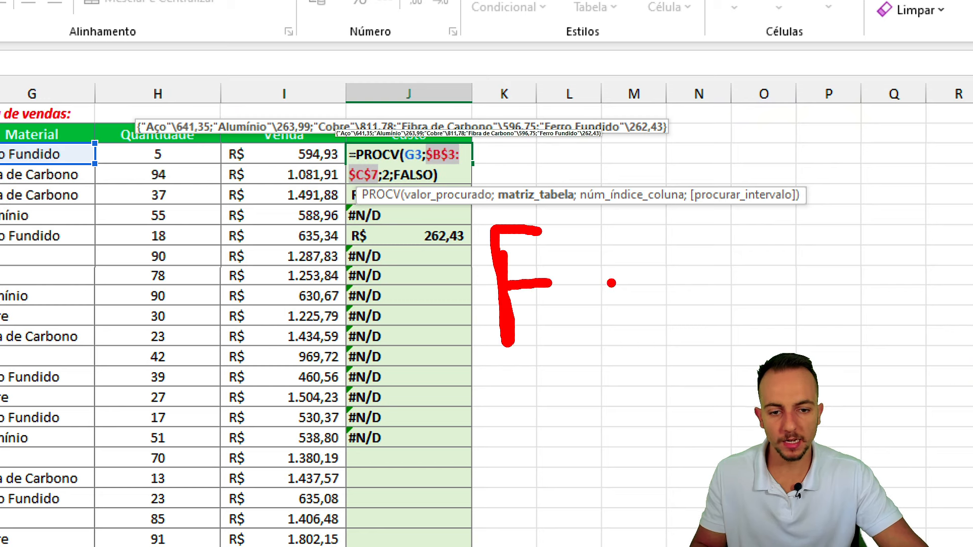
left_click_drag(613, 283, 612, 331)
left_click_drag(531, 357, 599, 345)
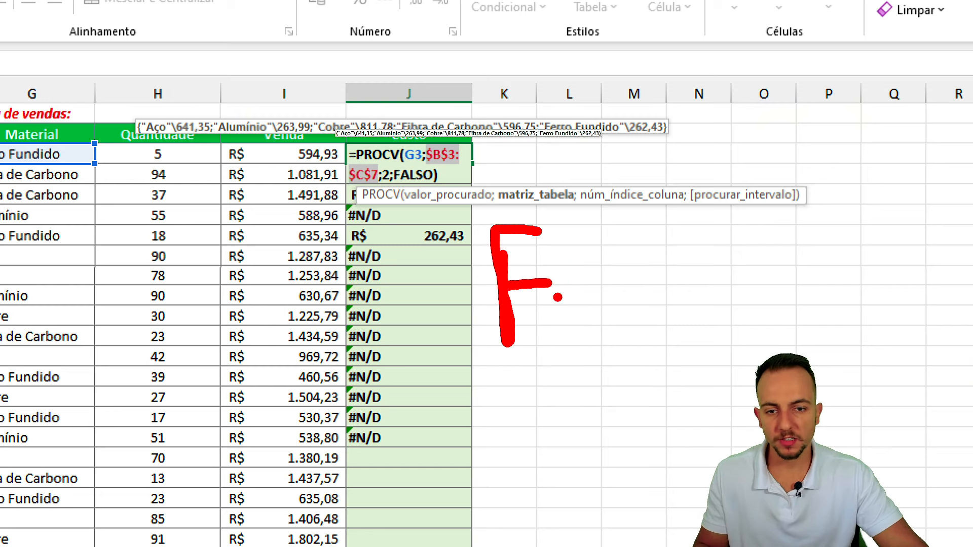
left_click_drag(651, 258, 571, 354)
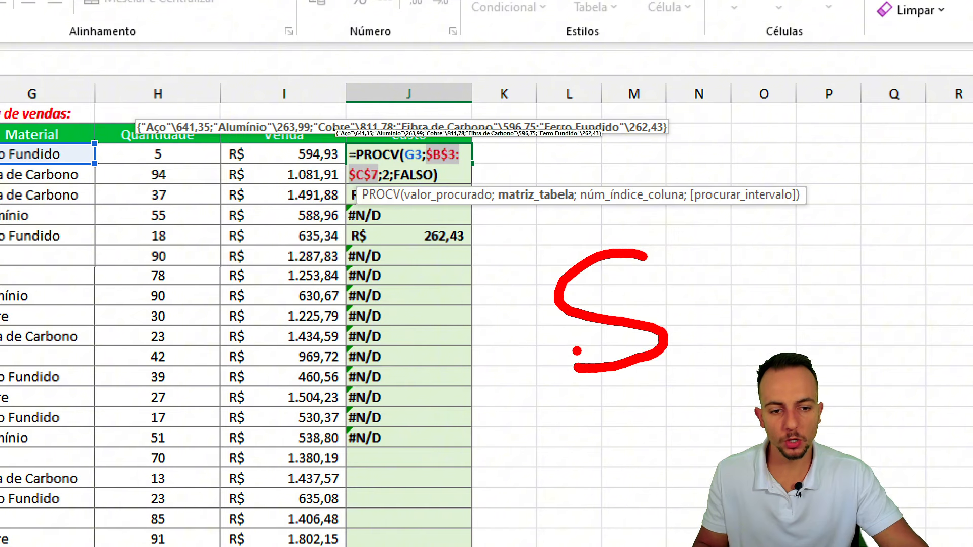
left_click_drag(592, 215, 617, 361)
left_click_drag(427, 167, 408, 217)
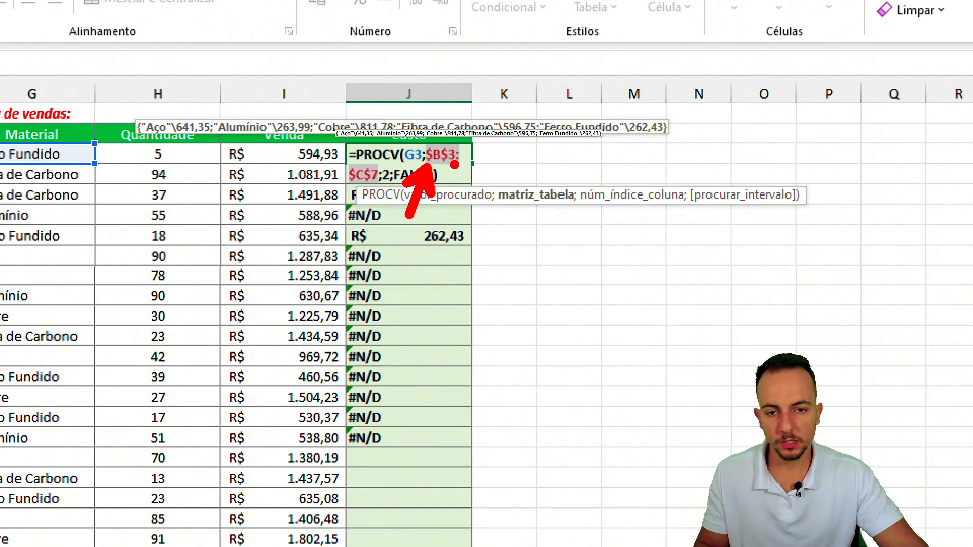
left_click_drag(451, 147, 487, 104)
left_click_drag(352, 191, 323, 224)
mouse_move(373, 167)
left_mouse_down()
mouse_move(403, 138)
mouse_move(406, 156)
left_mouse_up()
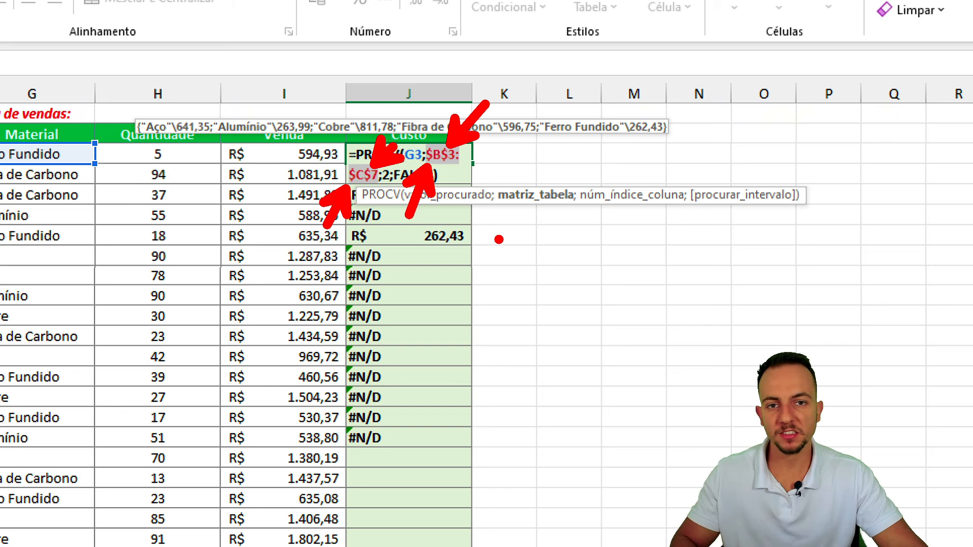
key("Escape")
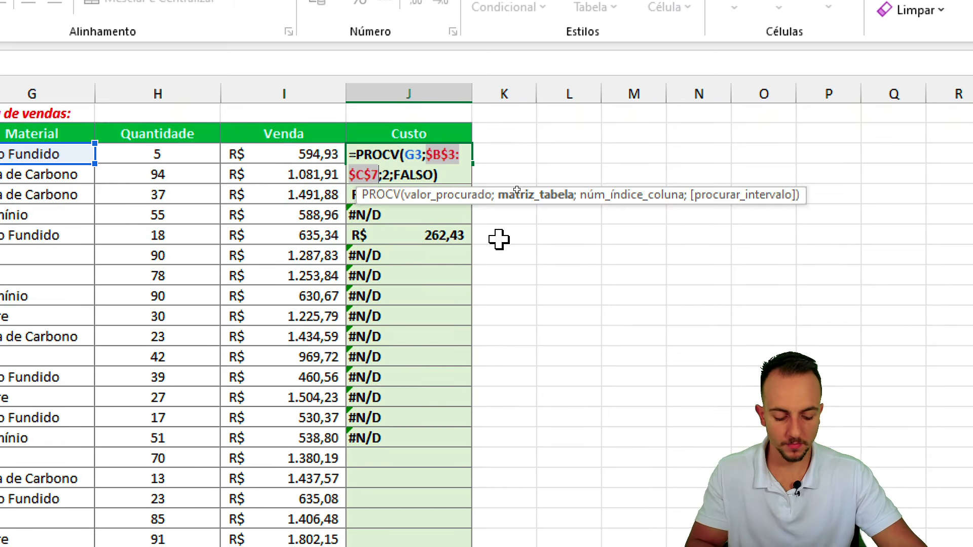
Step: Commit the J3 formula and fill it down the Custo column through J242
key("Return")
left_click(441, 147)
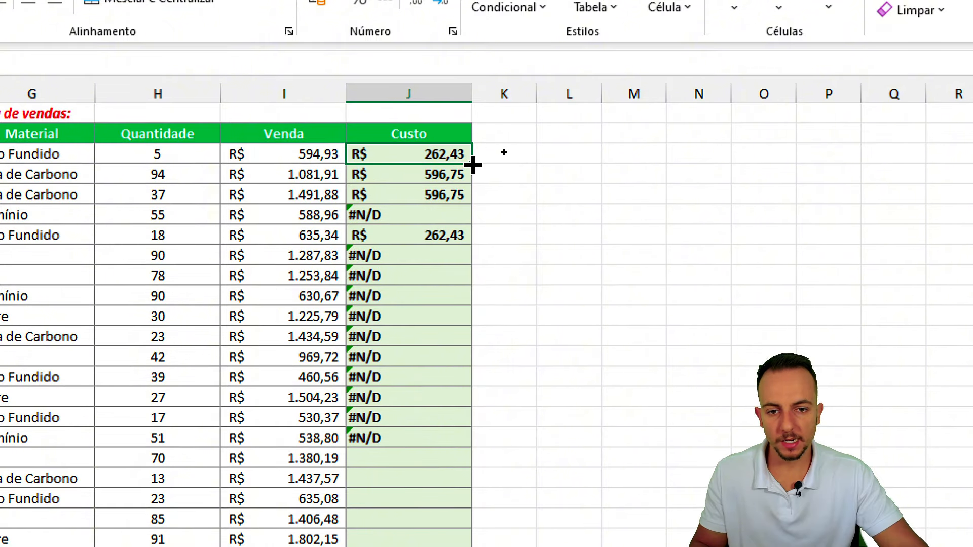
left_click_drag(471, 162, 519, 546)
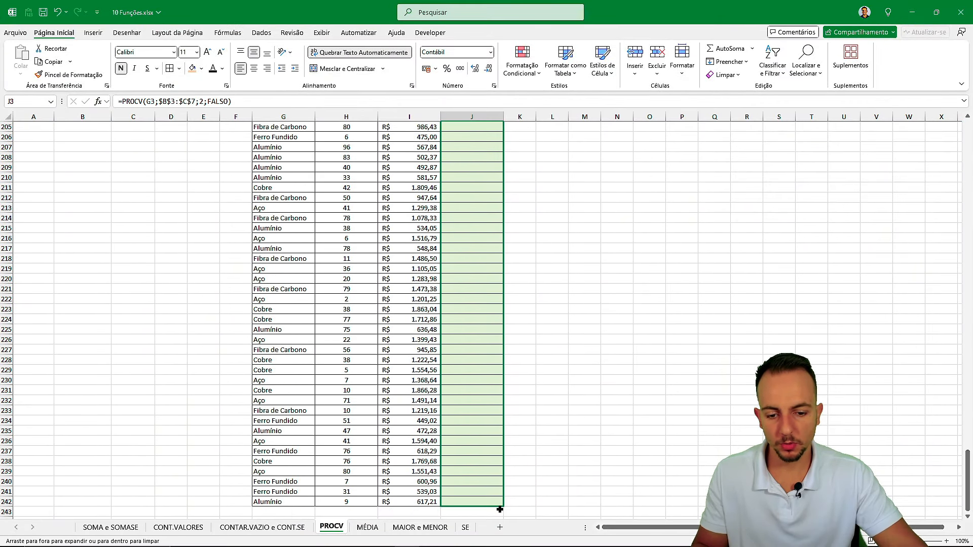
left_click_drag(500, 509, 499, 509)
scroll(470, 228, "up", 20)
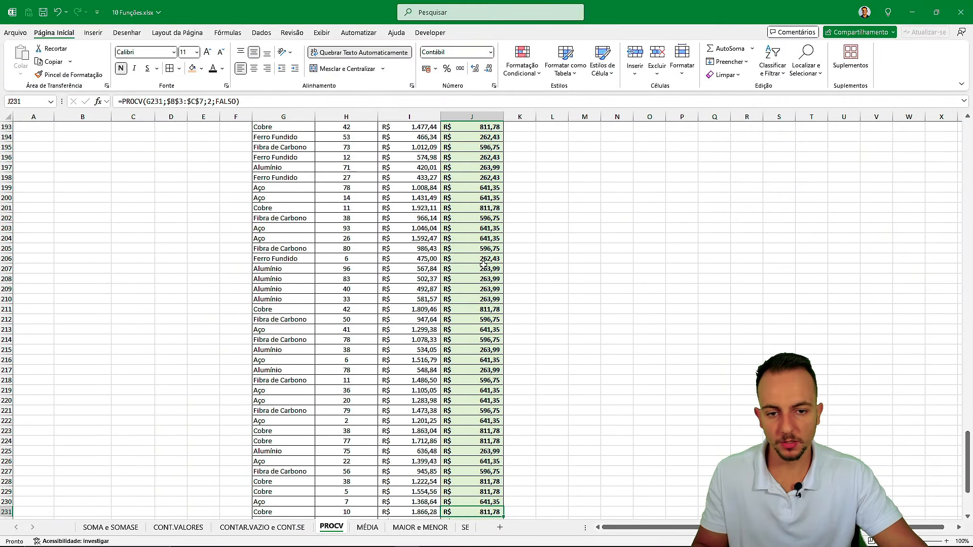
scroll(471, 228, "up", 20)
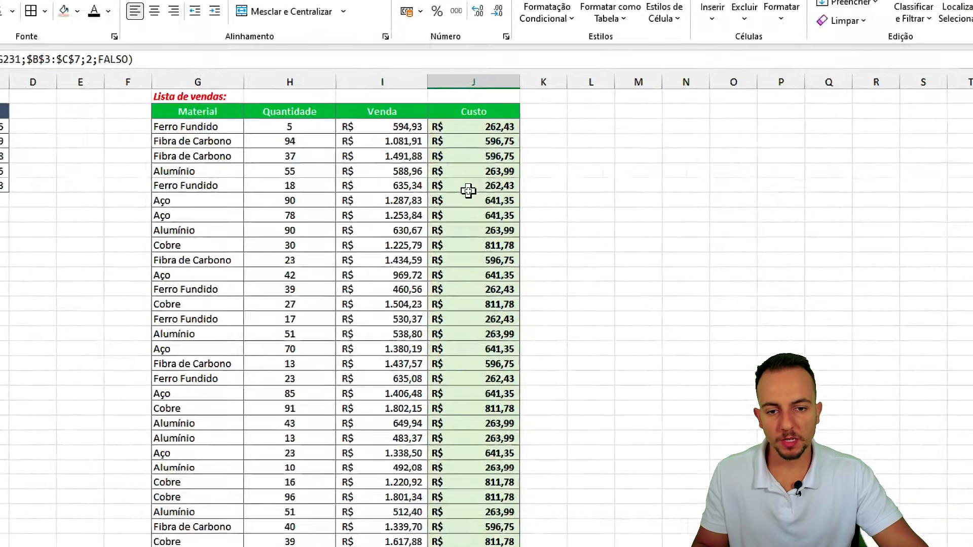
Step: Open the PROCV formula in J8 to check its table reference against the cost list, leaving it unedited
left_click(469, 202)
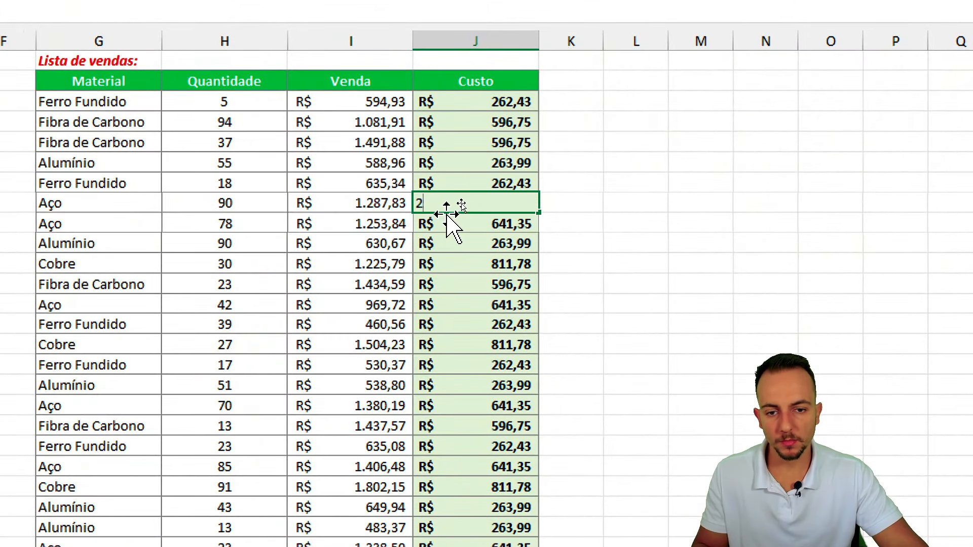
double_click(467, 203)
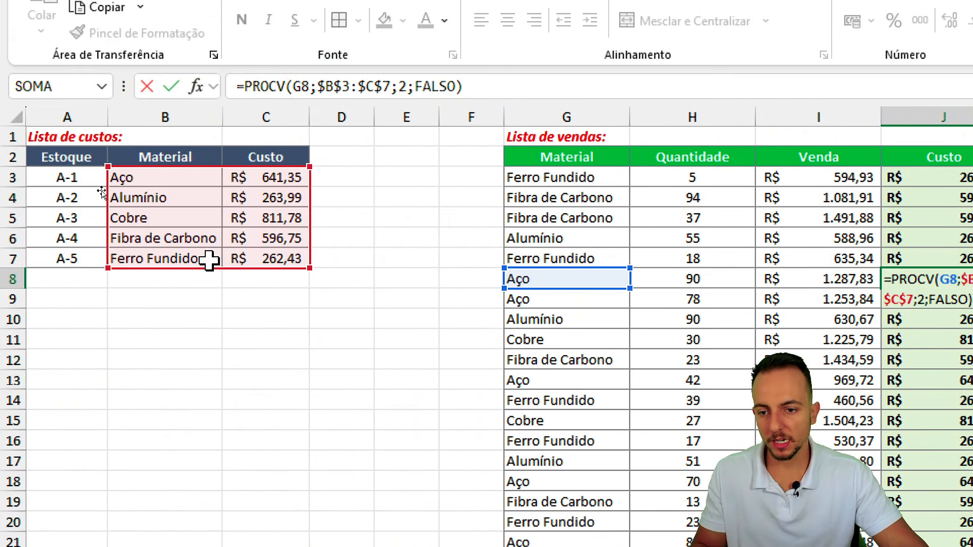
mouse_move(205, 264)
left_mouse_down()
mouse_move(195, 489)
mouse_move(207, 247)
left_mouse_up()
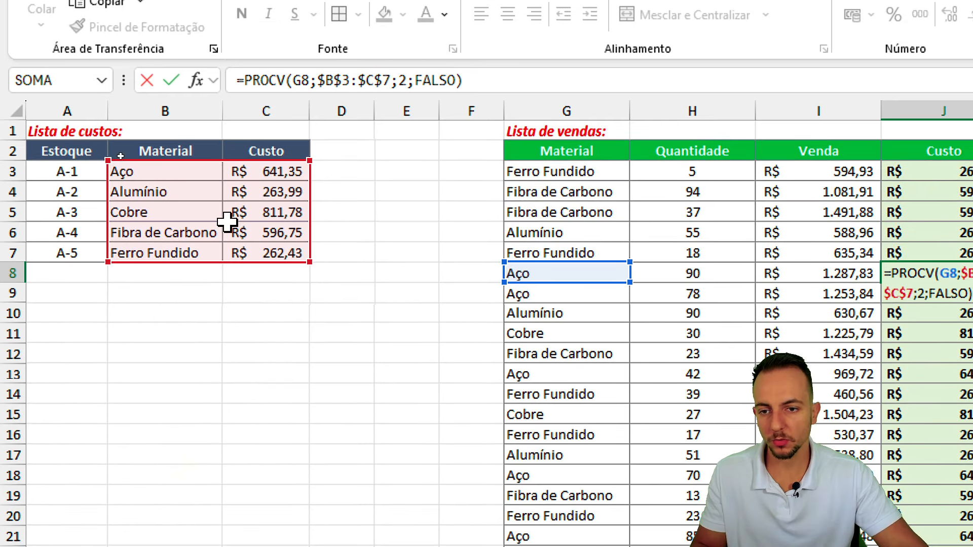
key("Escape")
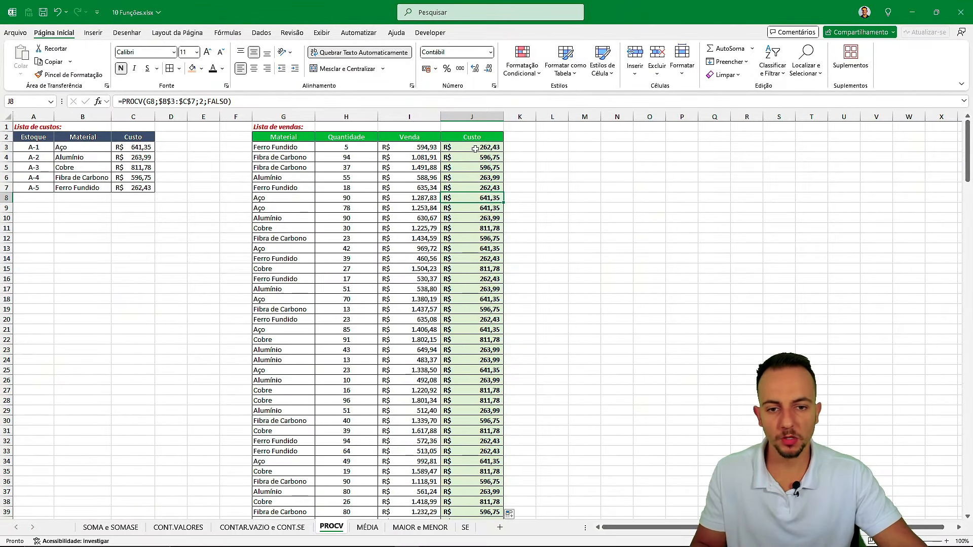
left_click(475, 148)
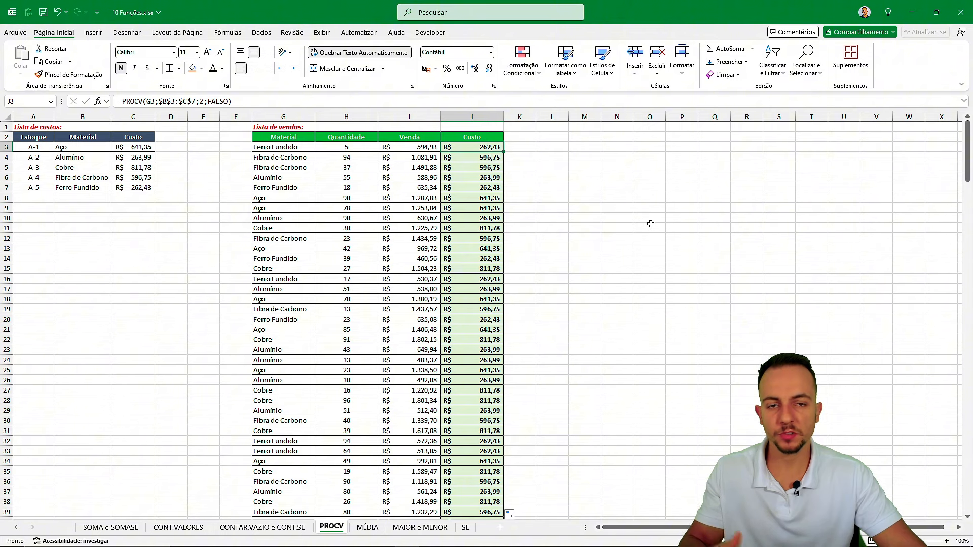
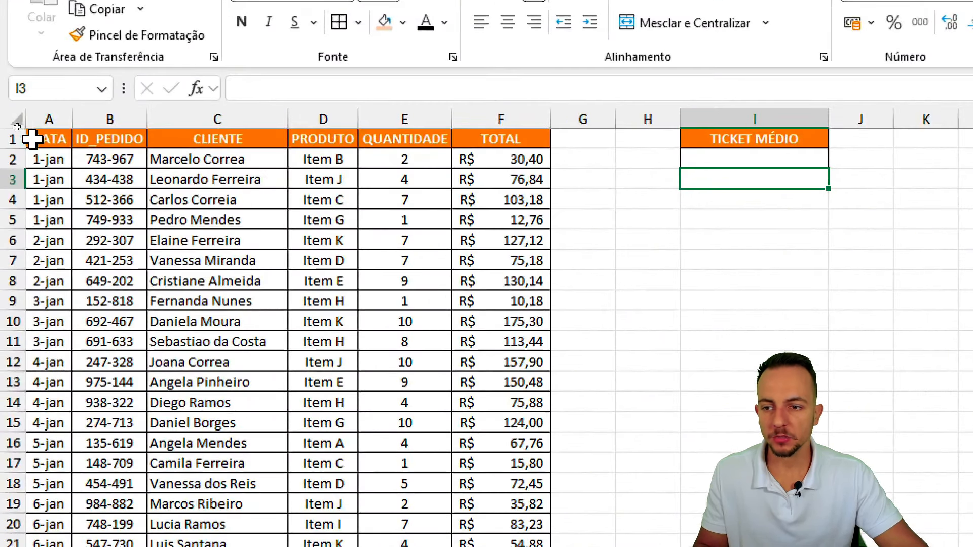
Step: Select the orders table's columns A to F, then its TOTAL header, to examine the data for the average ticket
left_click_drag(18, 117, 295, 108)
left_click_drag(591, 99, 527, 101)
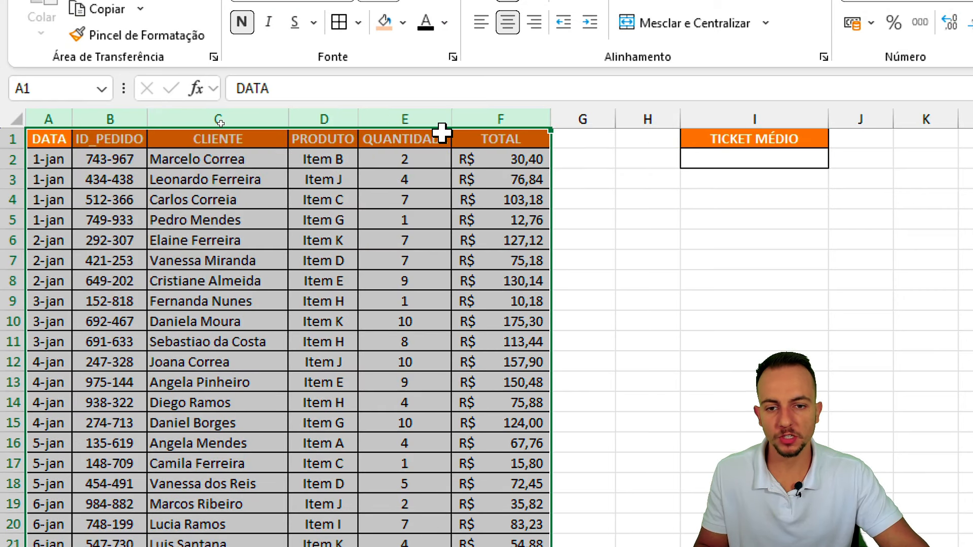
left_click(428, 118)
left_click(485, 116)
left_click(487, 138)
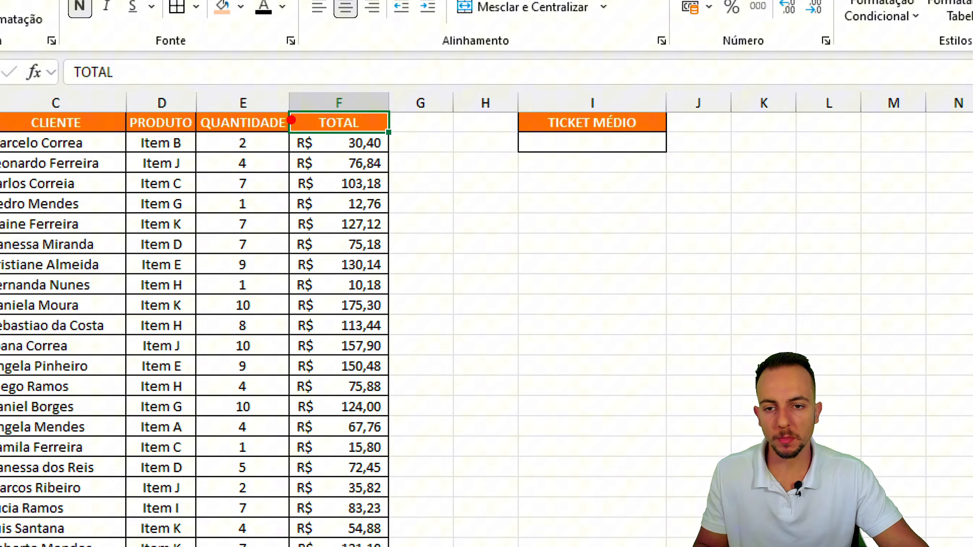
left_click_drag(282, 88, 398, 544)
left_click_drag(417, 406, 505, 270)
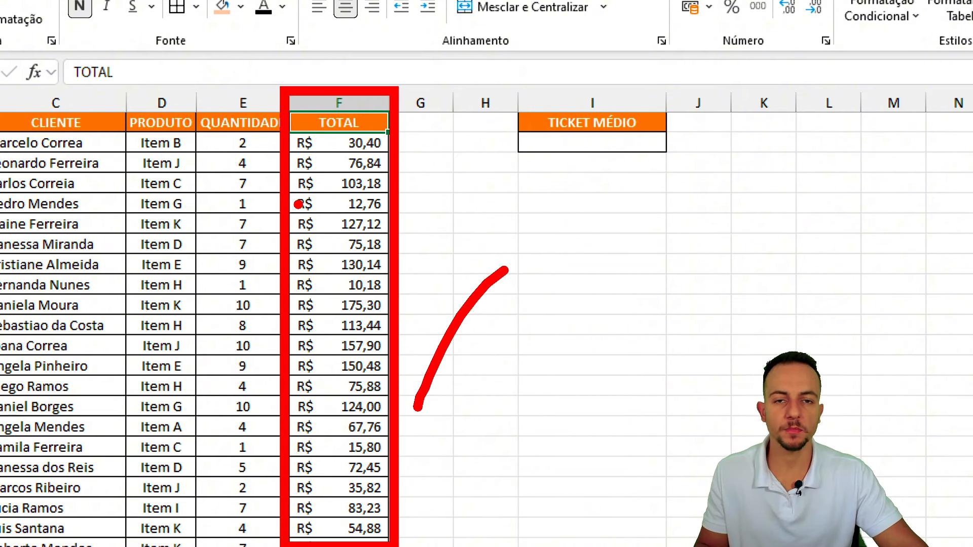
key("ctrl+z")
key("ctrl+z")
left_click_drag(226, 126, 269, 318)
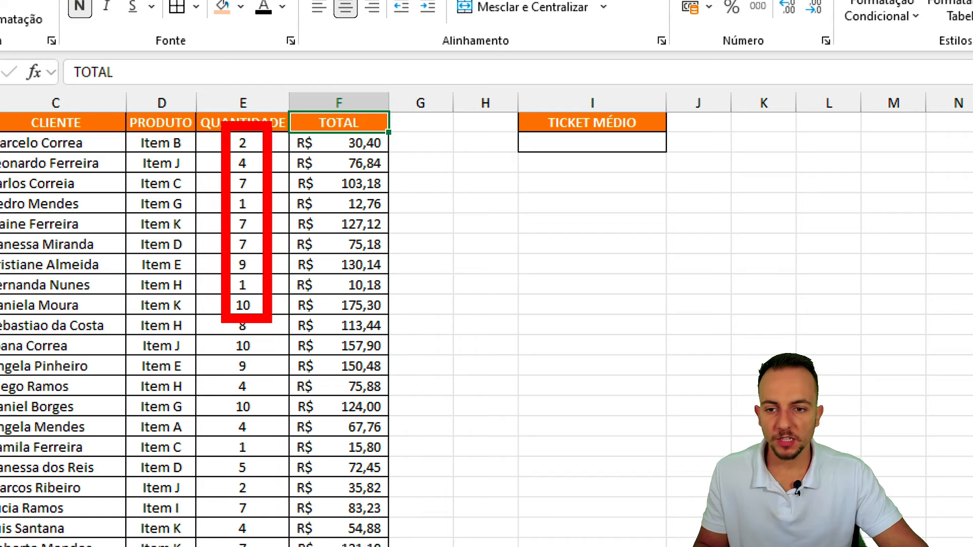
key("ctrl+z")
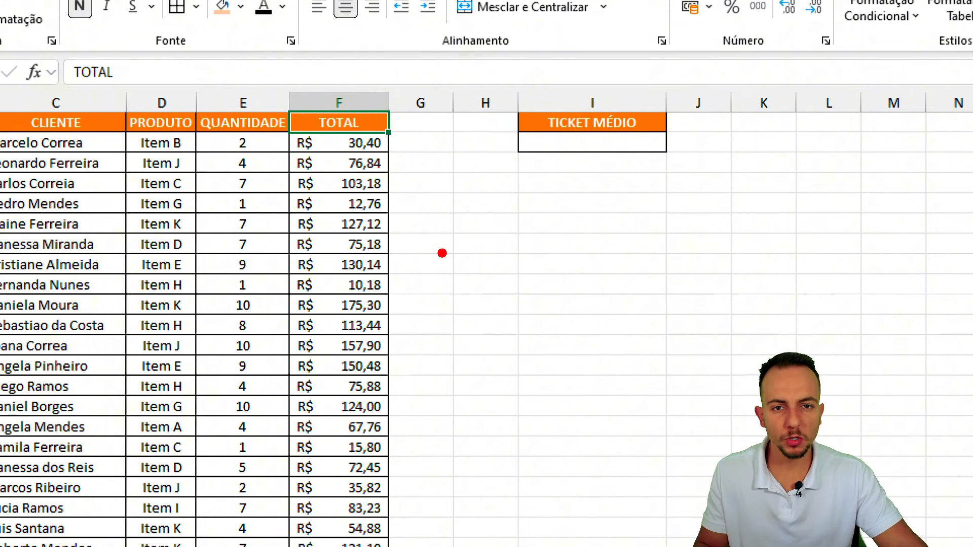
mouse_move(622, 85)
left_mouse_down()
mouse_move(572, 81)
mouse_move(618, 85)
mouse_move(483, 125)
left_mouse_up()
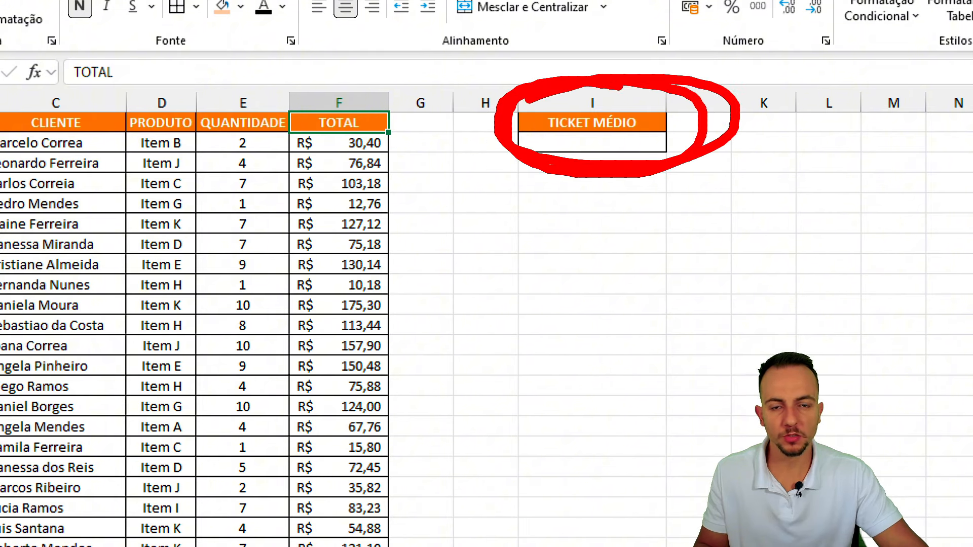
key("e")
left_click_drag(411, 139, 484, 100)
left_click_drag(411, 164, 484, 164)
left_click_drag(401, 185, 466, 221)
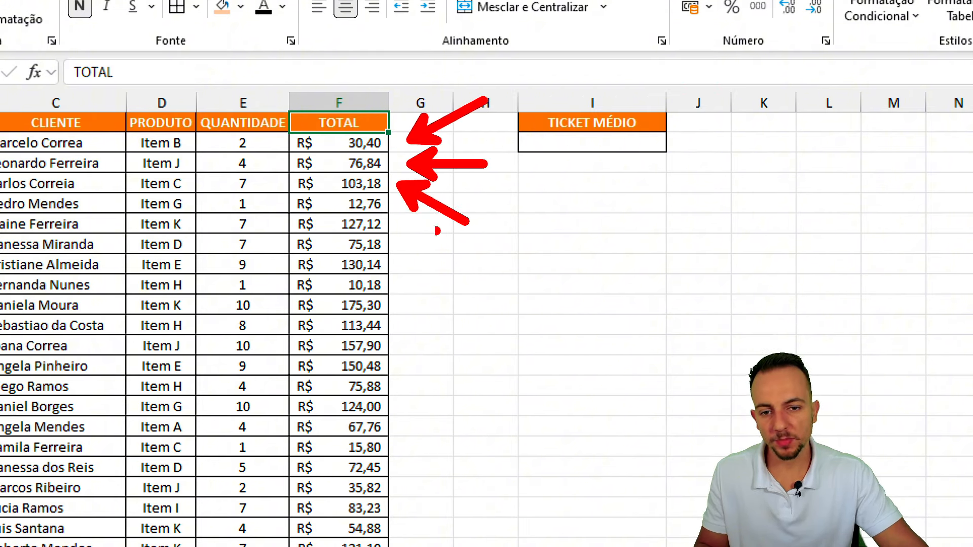
left_click_drag(403, 224, 468, 247)
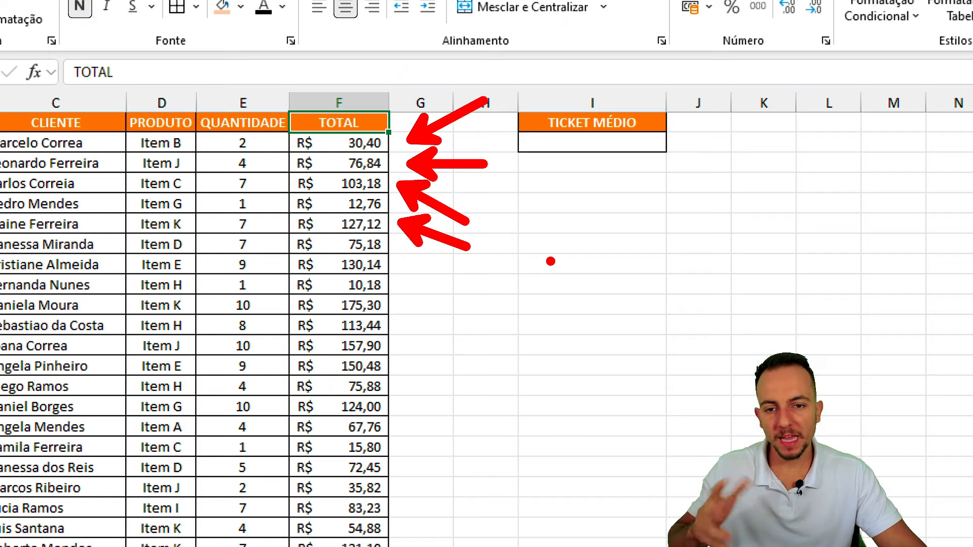
key("ctrl+z")
key("ctrl+z")
key("ctrl+z")
key("ctrl+z")
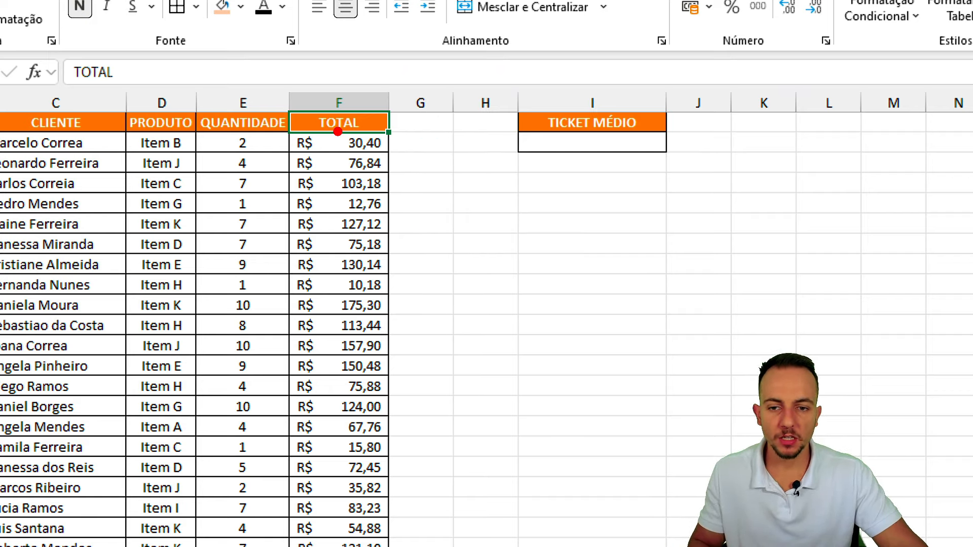
mouse_move(335, 127)
left_mouse_down()
mouse_move(373, 159)
mouse_move(397, 155)
left_mouse_up()
left_click_drag(342, 175, 400, 198)
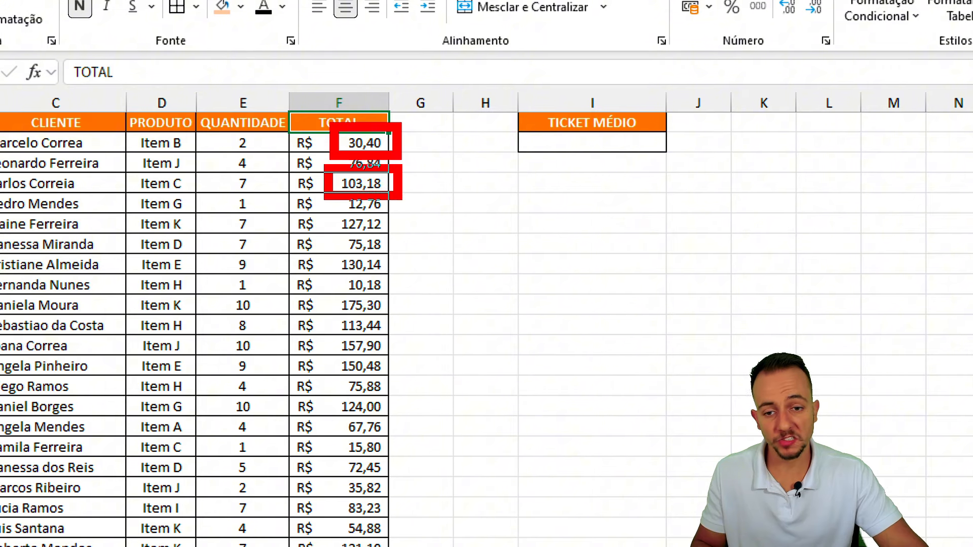
left_click_drag(336, 227, 400, 260)
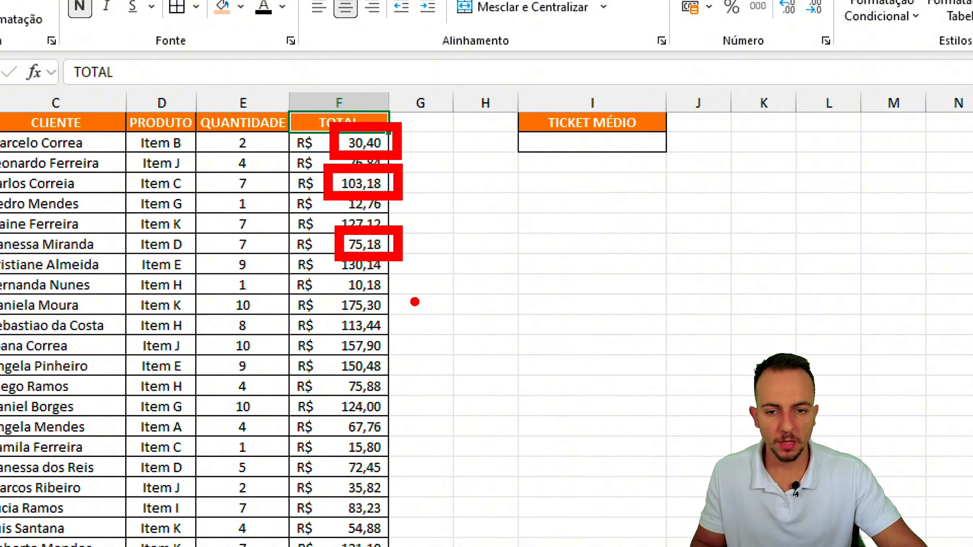
left_click_drag(418, 157, 418, 349)
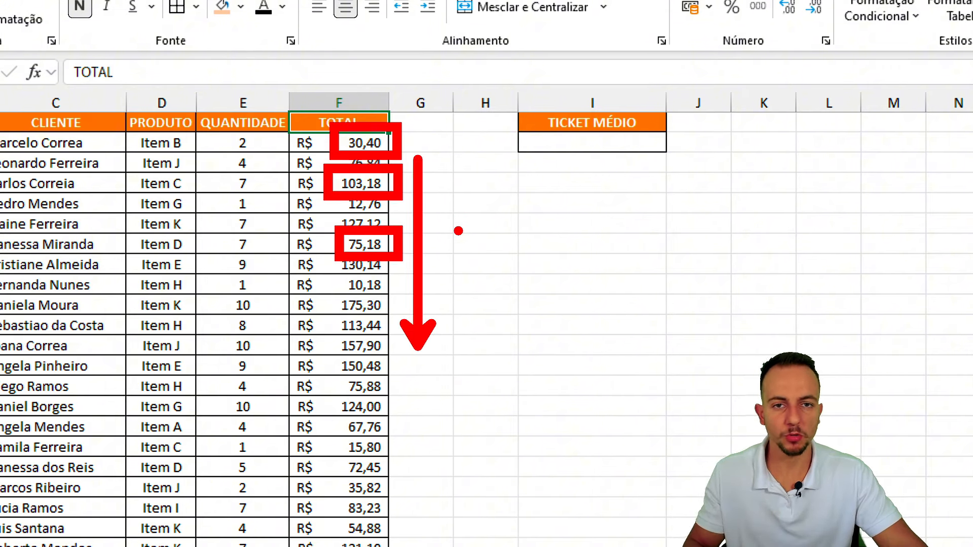
key("Escape")
Step: Calculate the average ticket under the TICKET MÉDIO header with =MÉDIA(F:F) over the TOTAL column
left_click(608, 141)
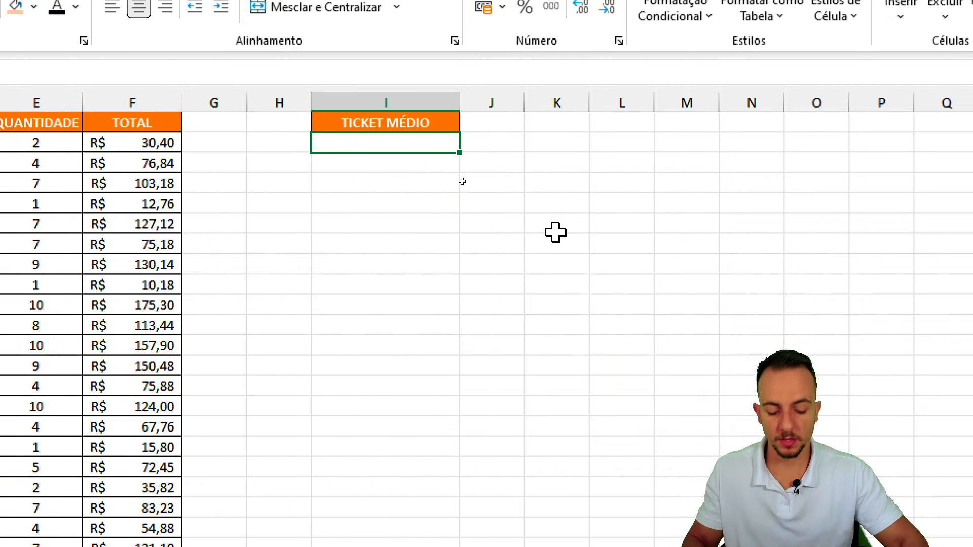
type("=MÉDI")
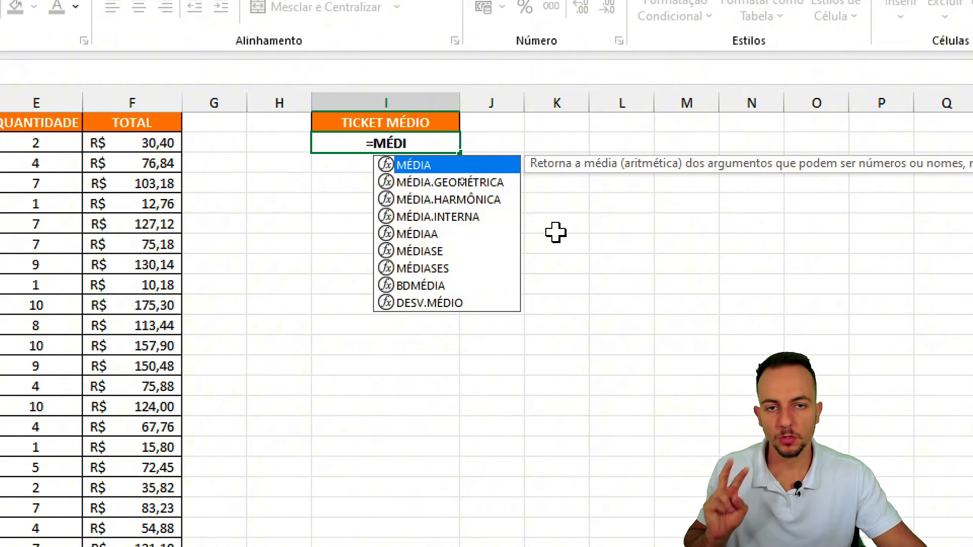
double_click(440, 166)
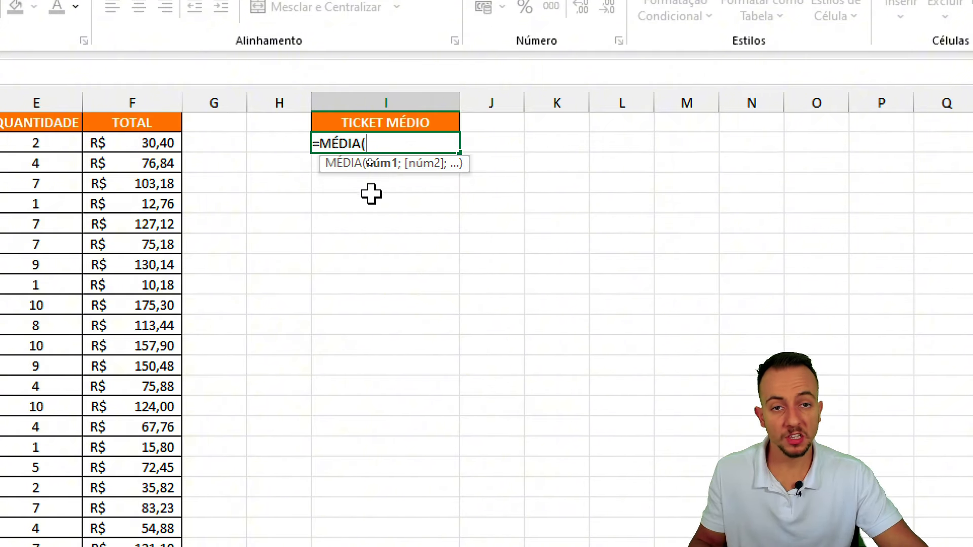
left_click(138, 101)
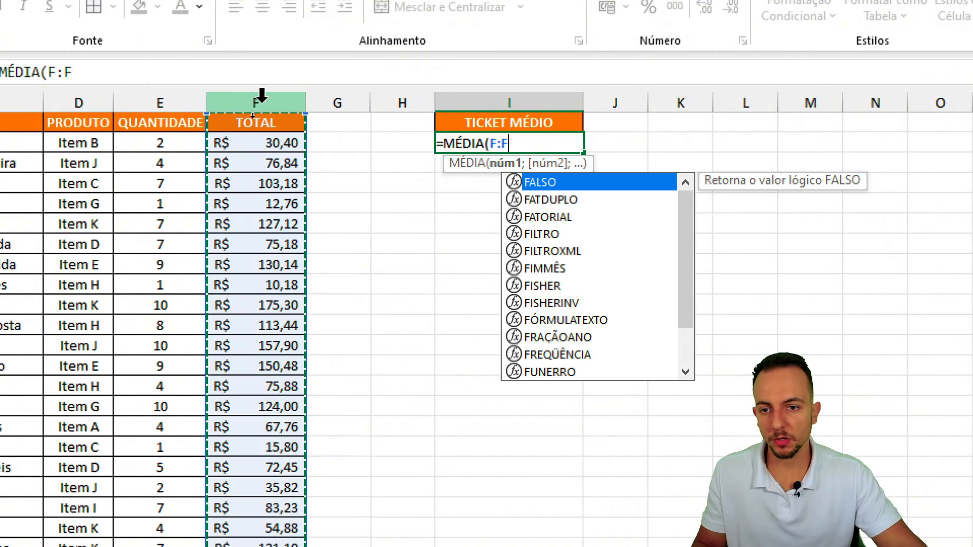
key("Return")
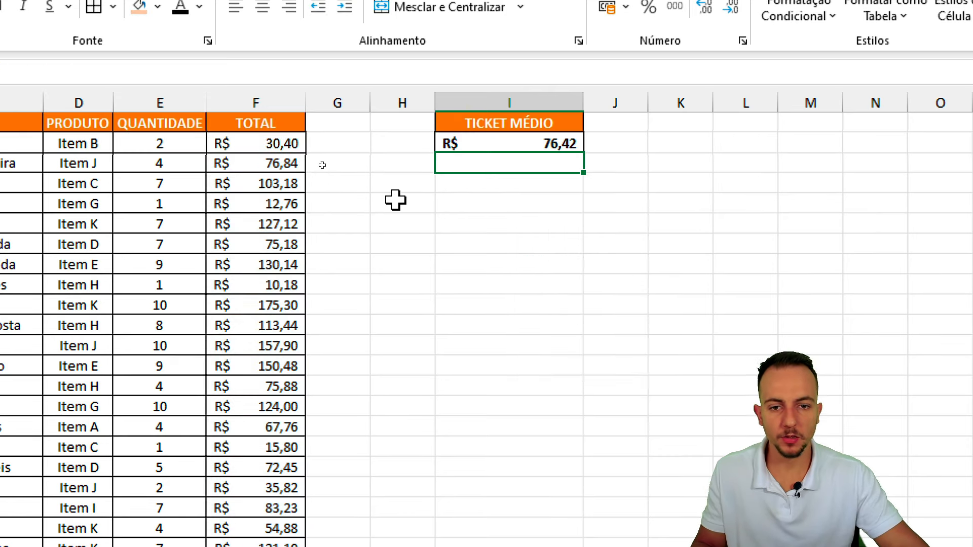
left_click(561, 143)
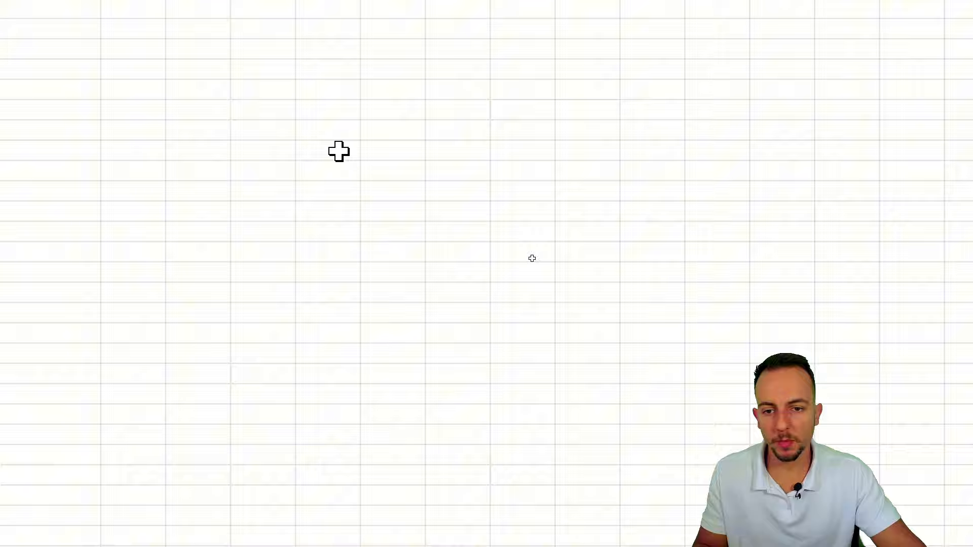
Step: Enter the sample numbers 10, 5, 3, 15 and 20 in cells M14 to M18 of the empty area
left_click(338, 151)
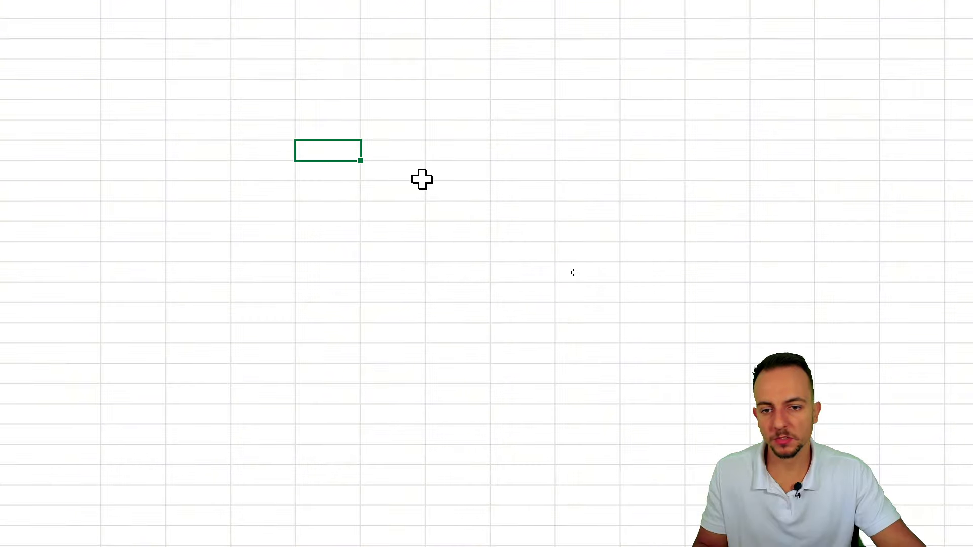
type("10")
key("Return")
type("5")
key("Return")
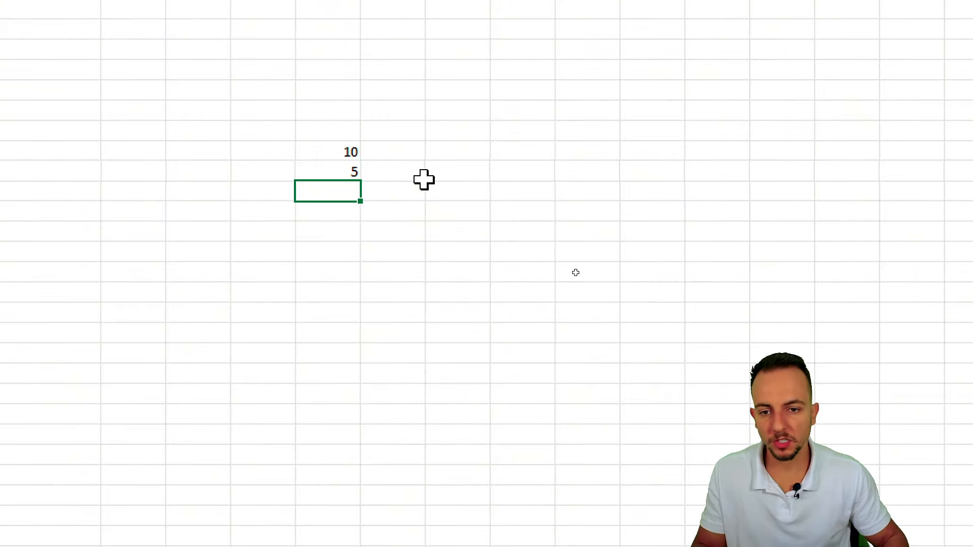
type("3")
key("Return")
type("15")
key("Return")
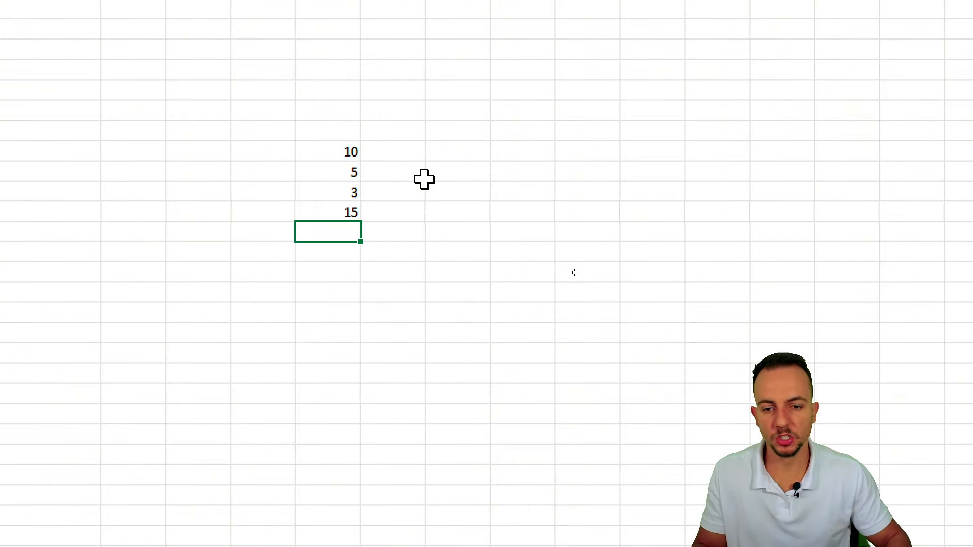
type("20")
key("Return")
Step: Calculate the average of the sample numbers with =MÉDIA(M14:M18), leaving one blank row beneath them
left_click_drag(338, 152, 335, 233)
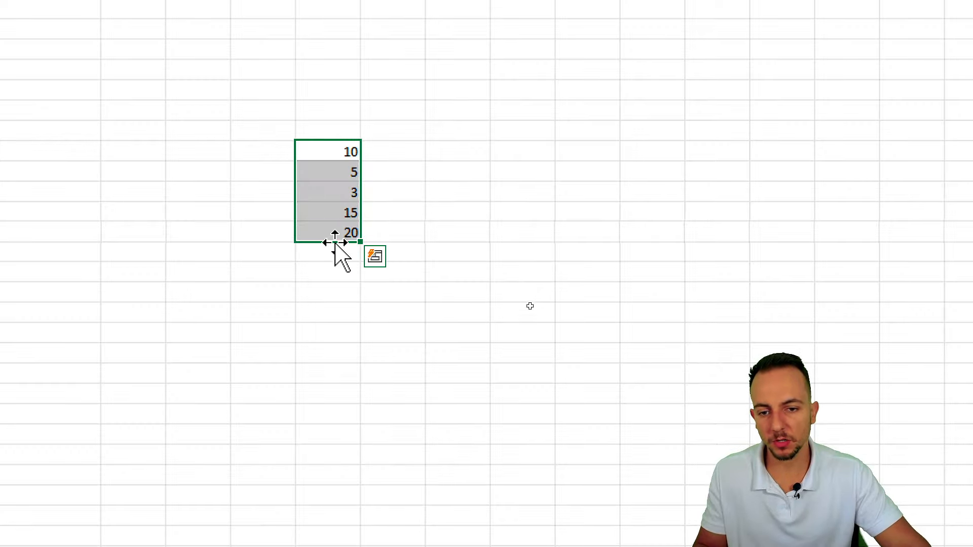
left_click(319, 268)
type("=")
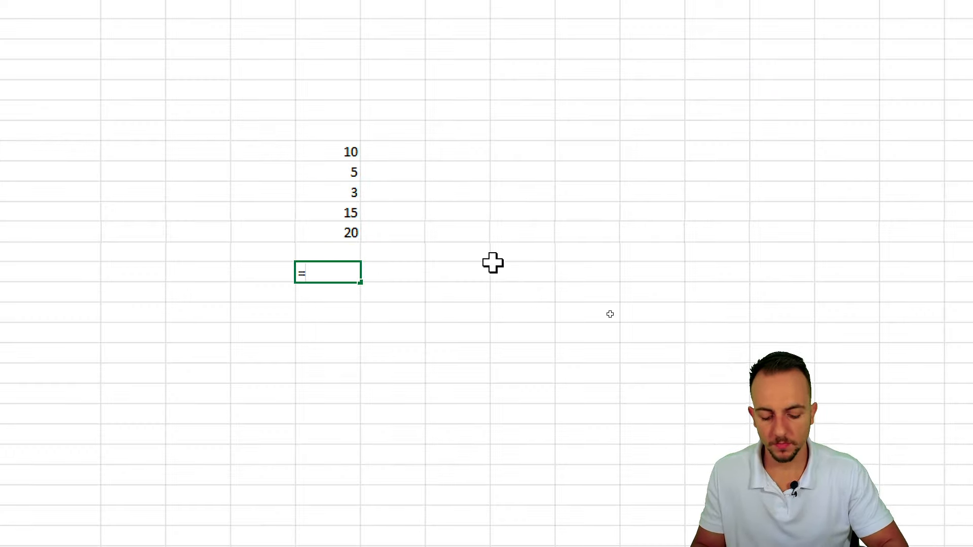
type("MÉ")
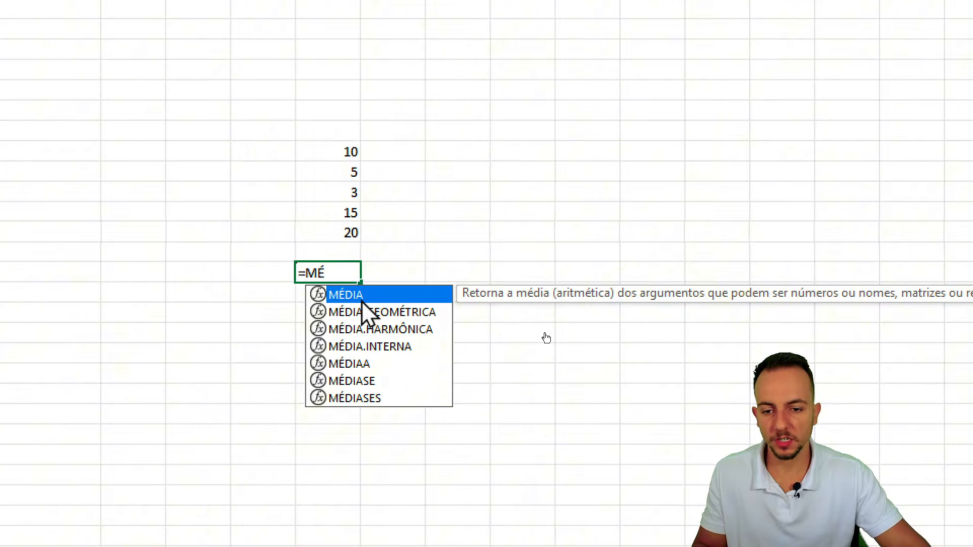
key("Tab")
left_click_drag(350, 234, 348, 151)
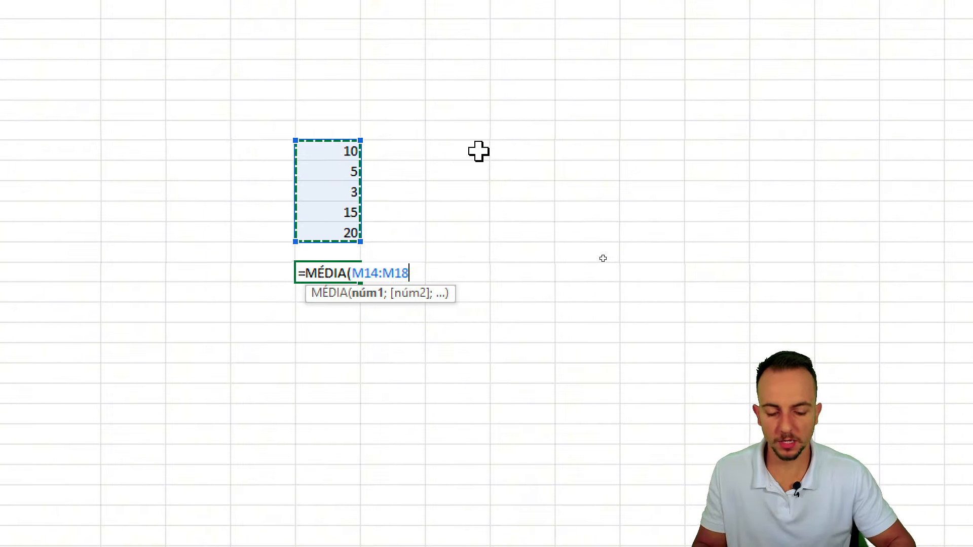
key("Return")
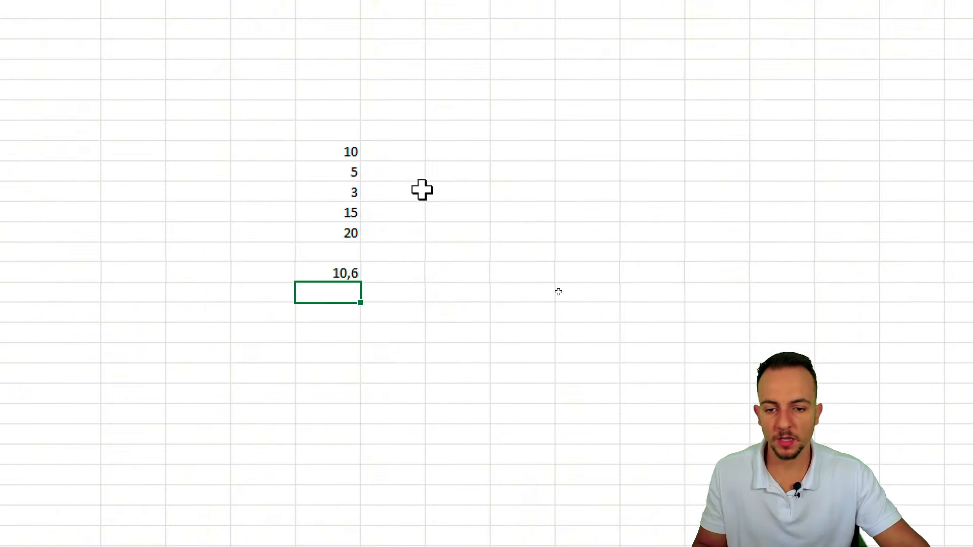
Step: Sum the sample numbers with =SOMA(M14:M18) two rows below the average
left_click_drag(321, 159, 320, 233)
left_click(334, 316)
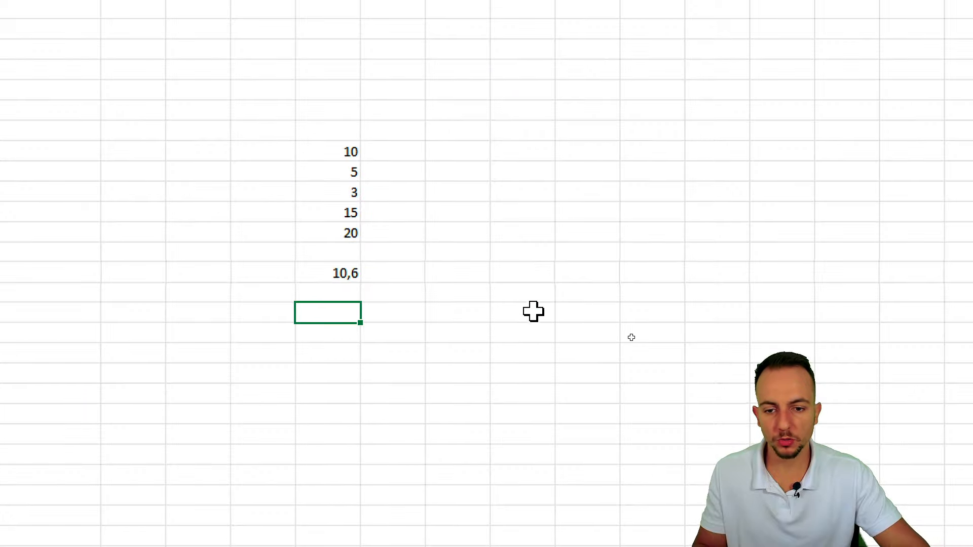
type("=SOMA(")
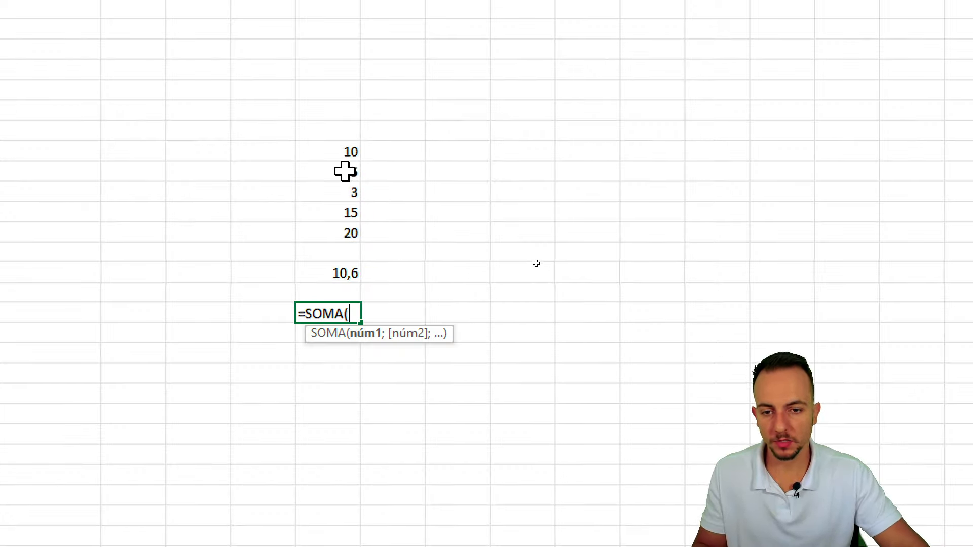
left_click_drag(345, 152, 334, 223)
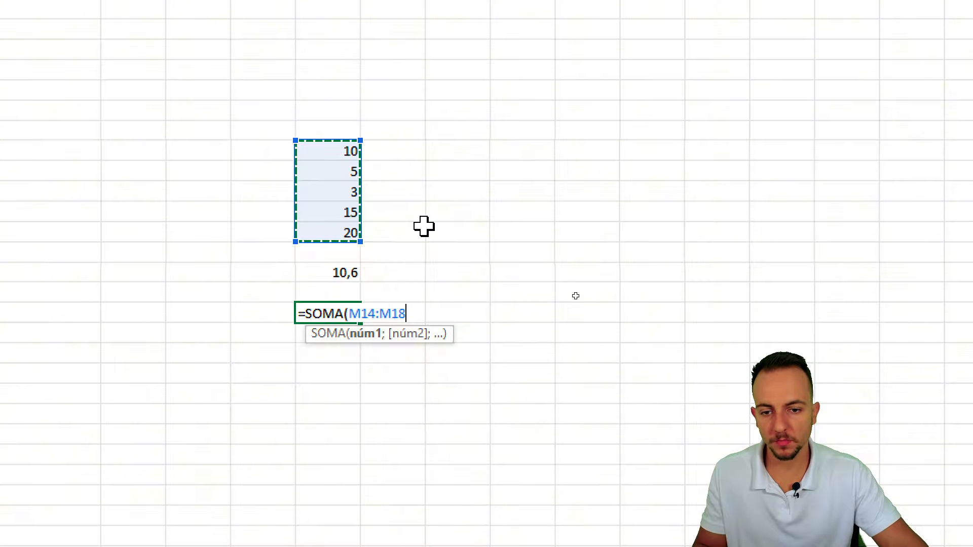
key("Return")
key("Up")
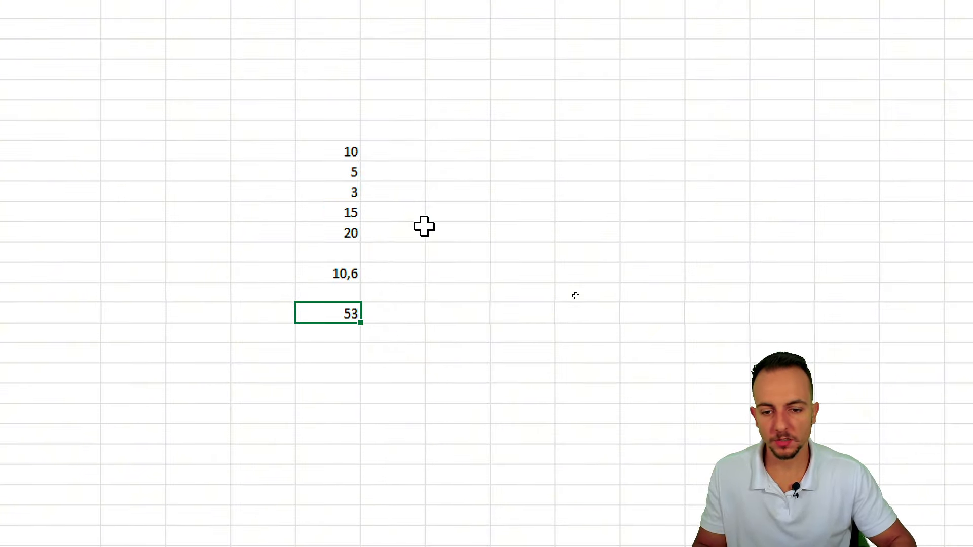
left_click_drag(370, 151, 408, 126)
left_click_drag(368, 186, 412, 178)
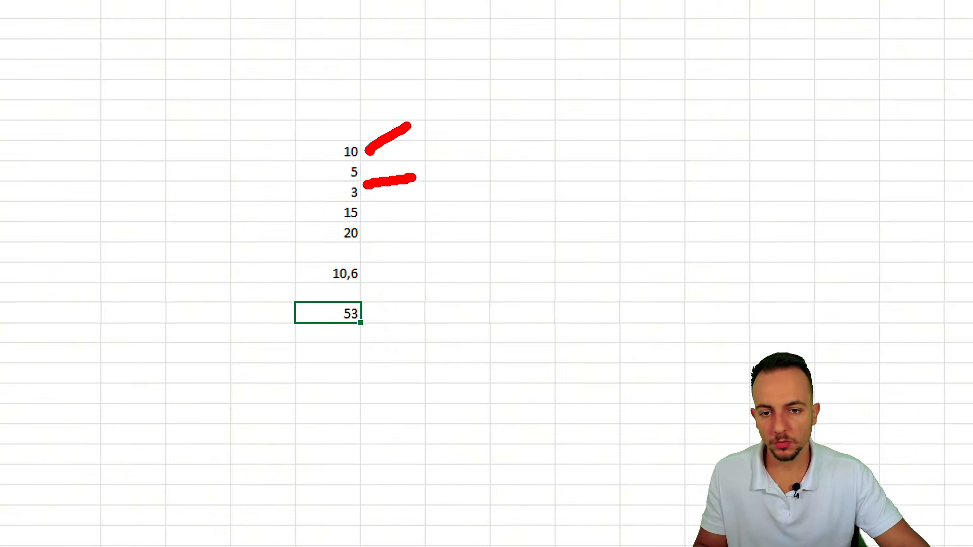
left_click_drag(338, 177, 304, 186)
left_click_drag(330, 219, 314, 228)
left_click_drag(335, 240, 314, 256)
key("Escape")
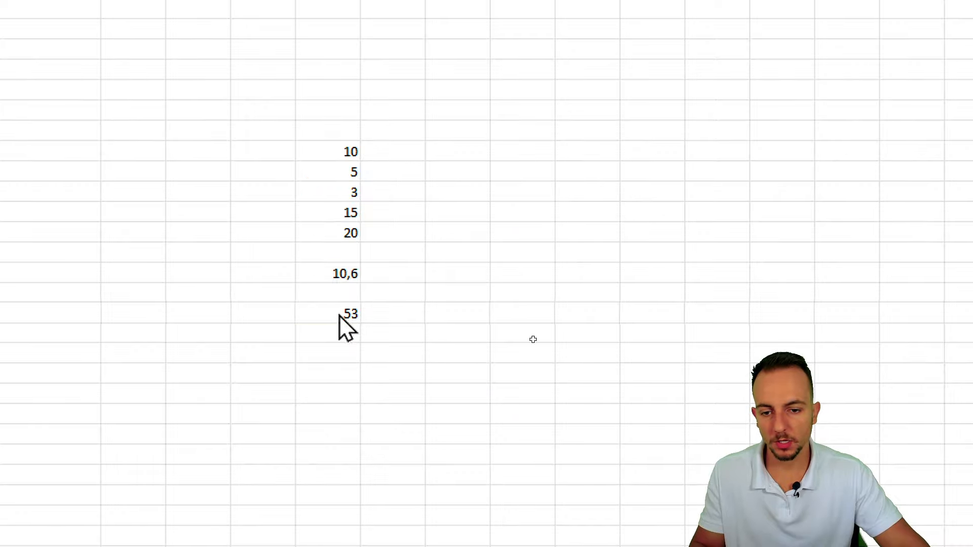
Step: Extend the sum formula to divide by the five values, as =SOMA(M14:M18)/5
double_click(339, 314)
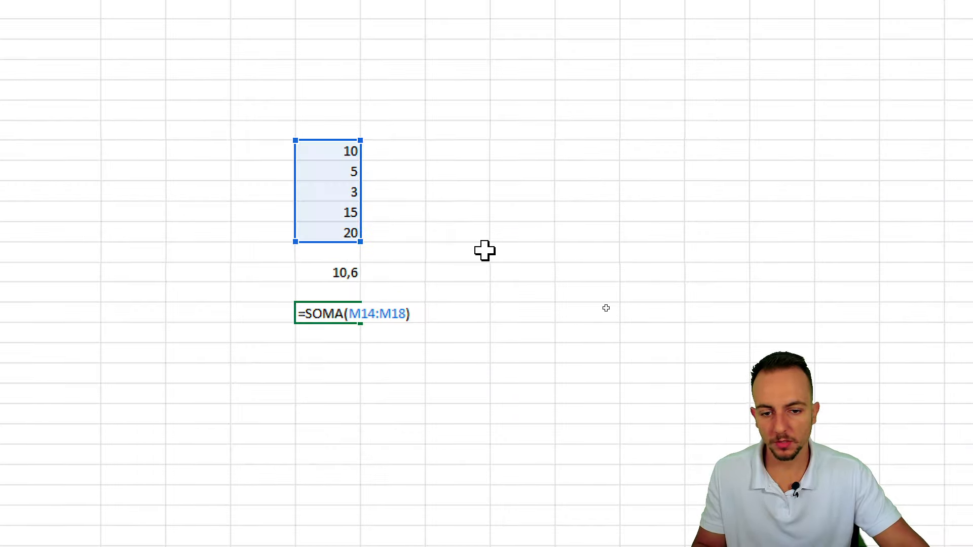
type("/5")
key("Return")
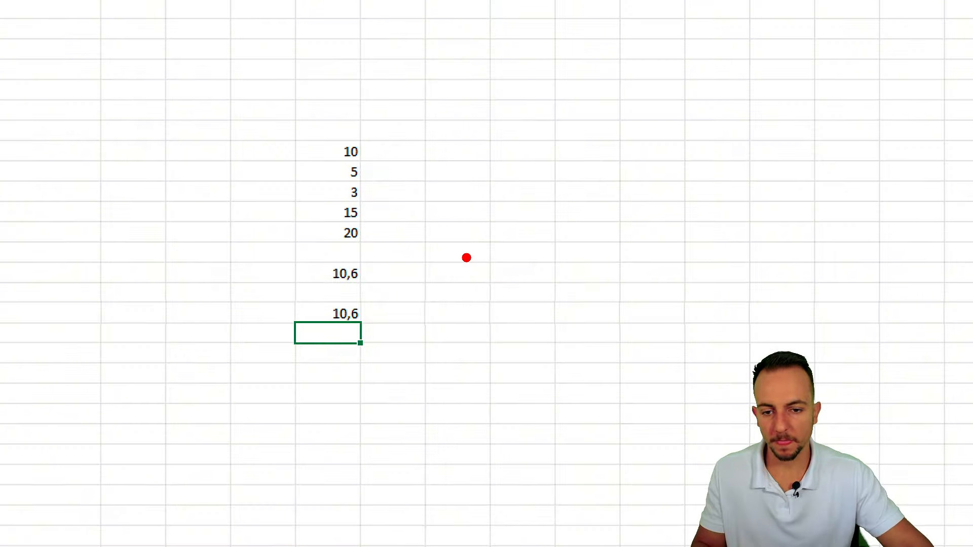
left_click_drag(403, 260, 364, 276)
left_click_drag(427, 304, 356, 314)
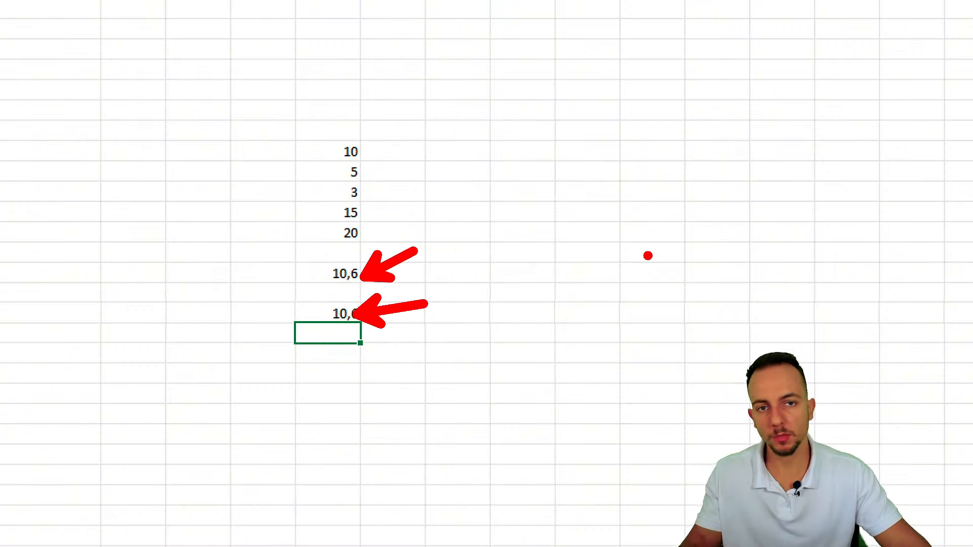
key("Escape")
Step: Delete the sample numbers together with the average and sum formulas below them
left_click_drag(350, 68, 355, 375)
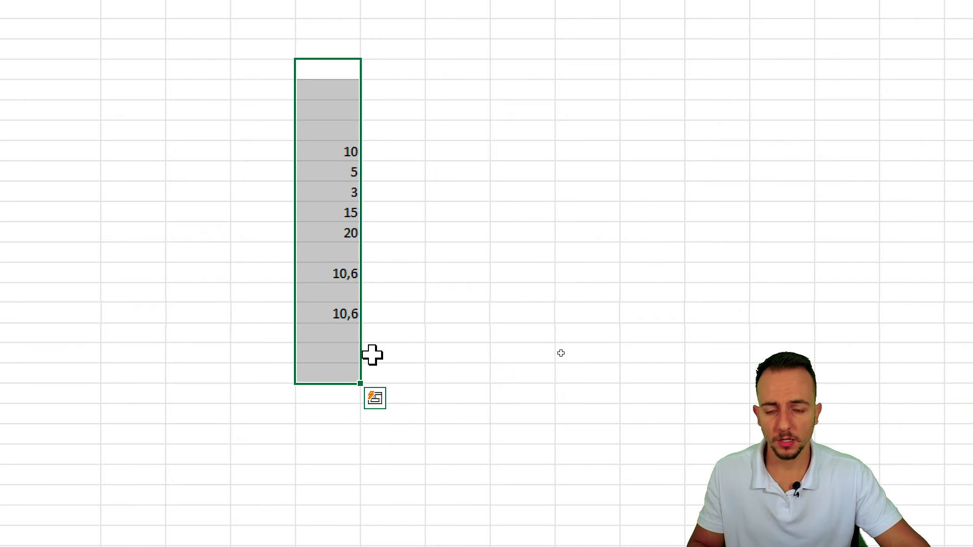
key("Delete")
left_click(196, 267)
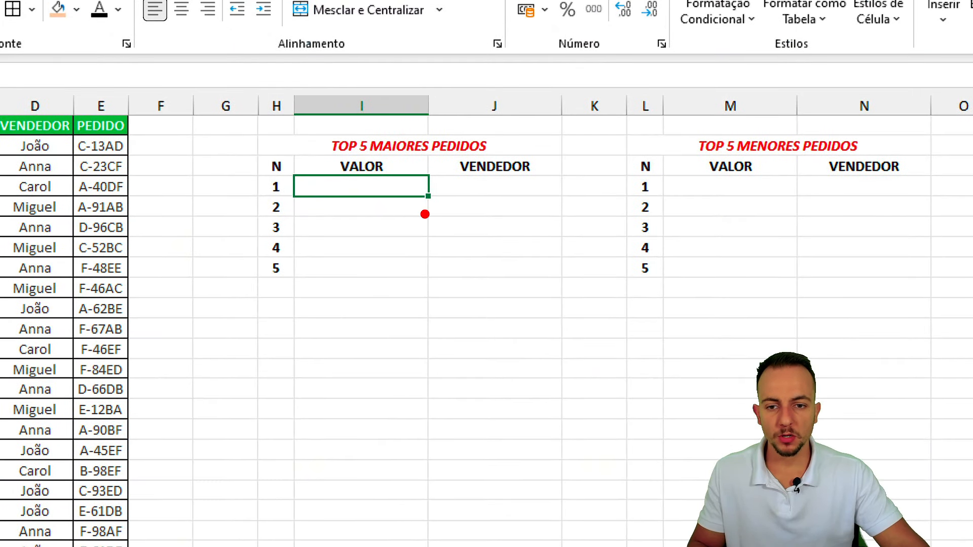
Step: Examine the two empty top-five tables and the order data columns DATA, FATURAMENTO, MARGEM MÉDIA, VENDEDOR and PEDIDO
left_click_drag(309, 119, 518, 157)
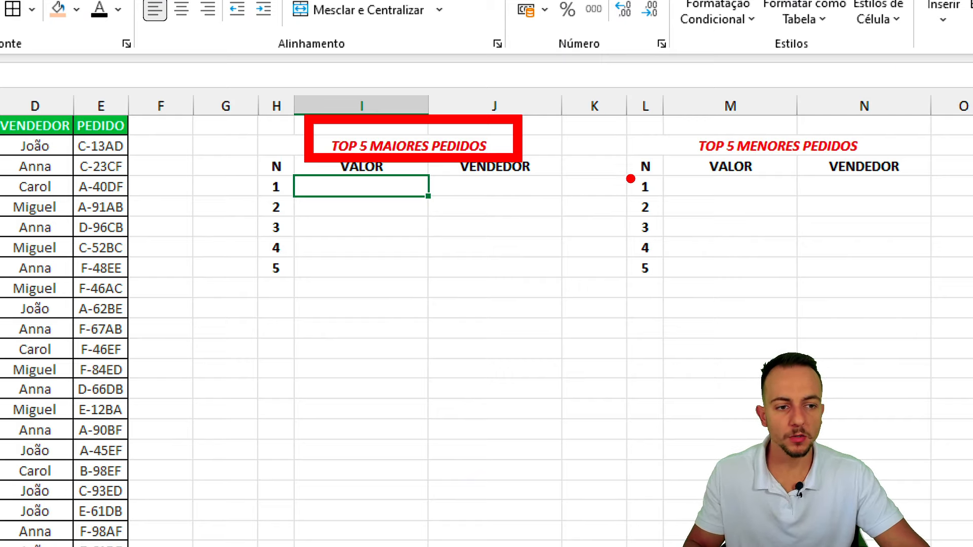
left_click(859, 152)
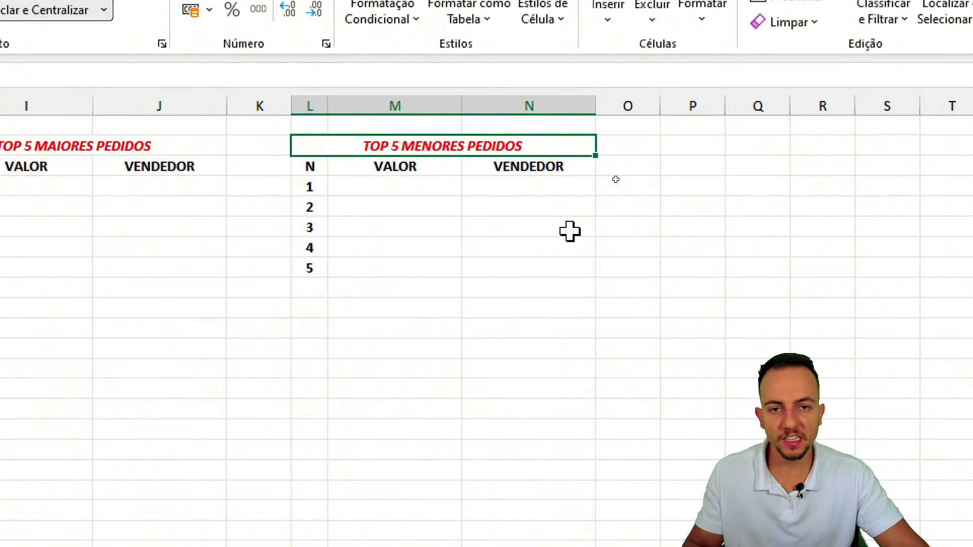
left_click(28, 186)
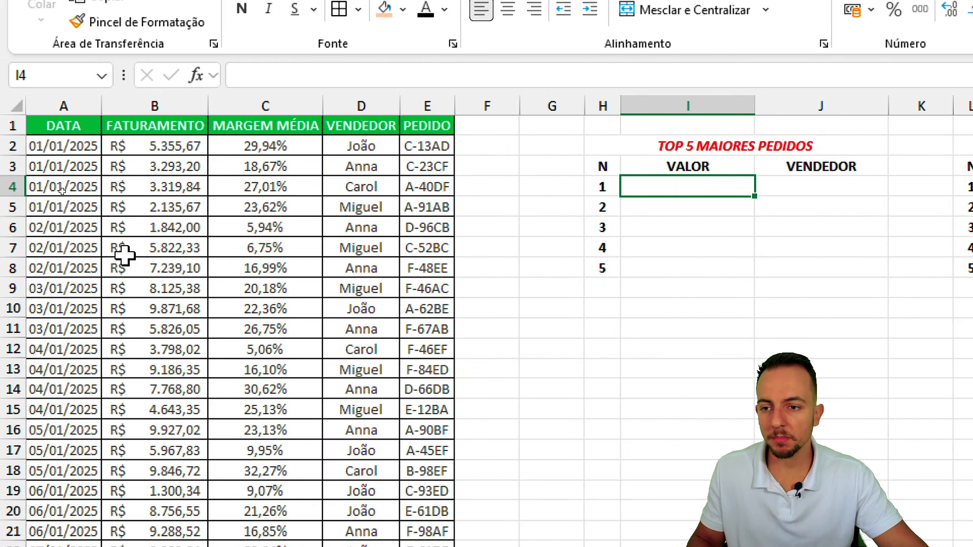
left_click(72, 103)
left_click(167, 103)
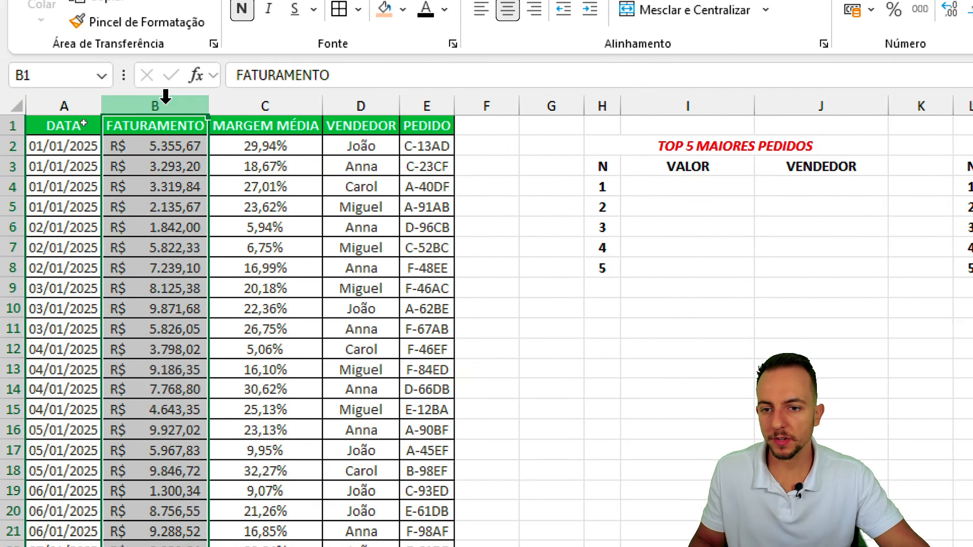
left_click(288, 103)
left_click(362, 104)
left_click(427, 104)
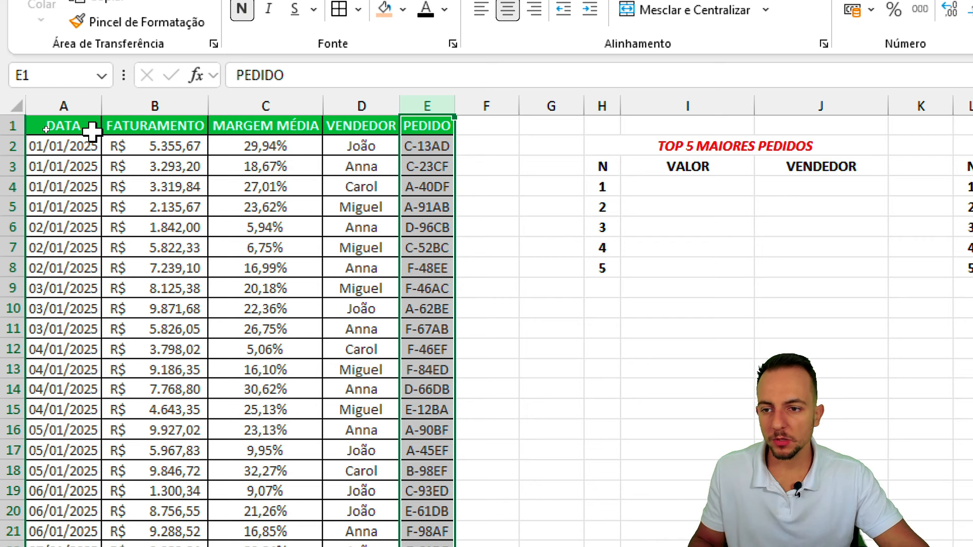
left_click(68, 127)
left_click(174, 106)
left_click_drag(161, 146, 174, 351)
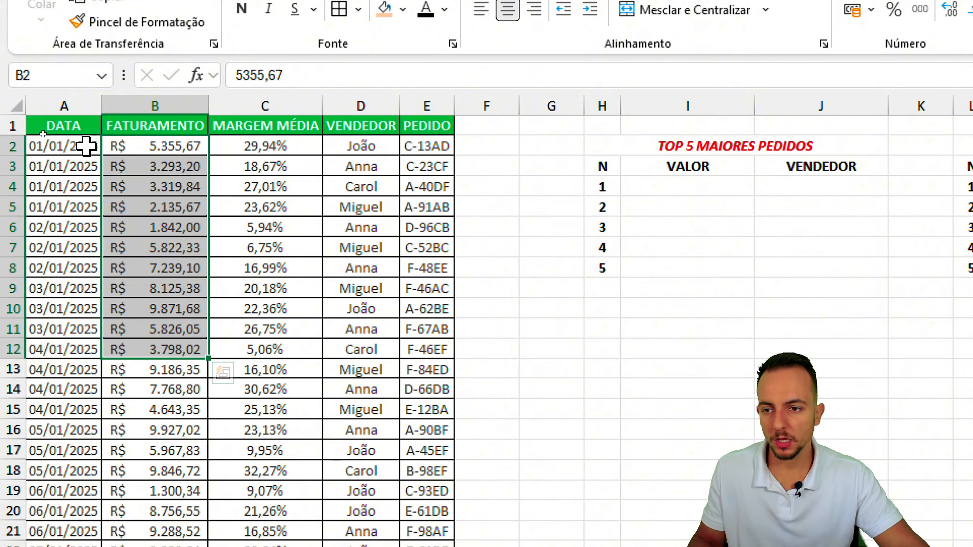
left_click(86, 105)
left_click(83, 124)
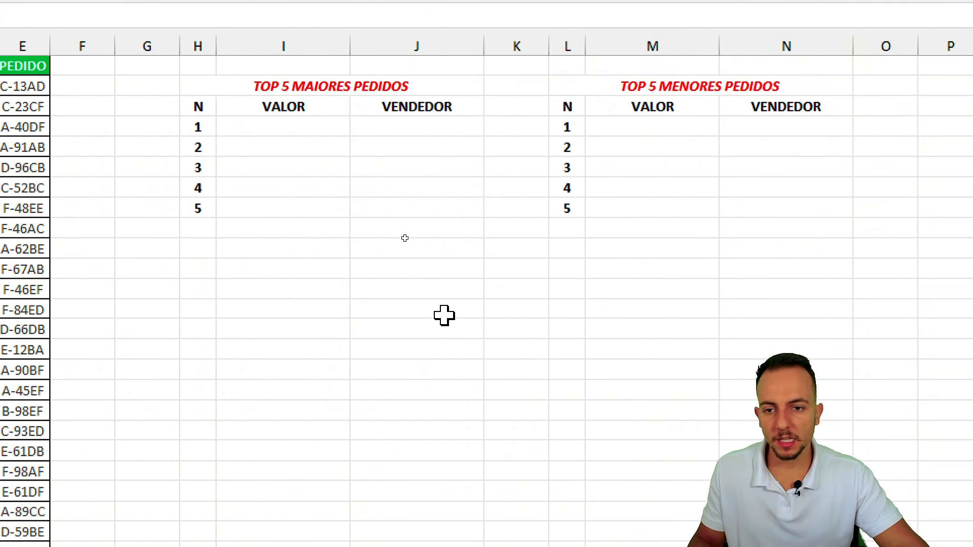
Step: Clear the rank numbers in the TOP 5 MAIORES PEDIDOS table and re-enter them as 1 to 5
left_click_drag(512, 190, 506, 268)
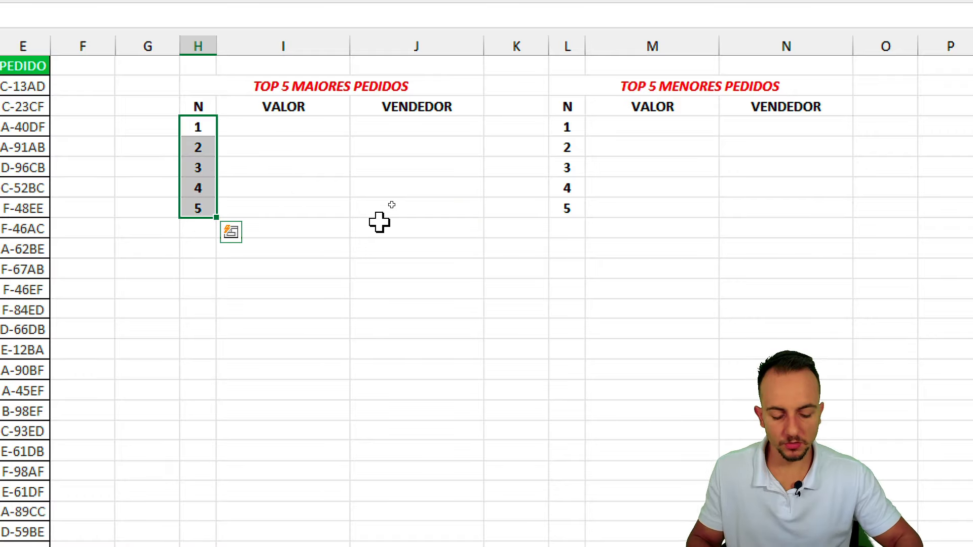
key("Delete")
key("Up")
key("Down")
type("1")
key("Return")
type("2")
key("Return")
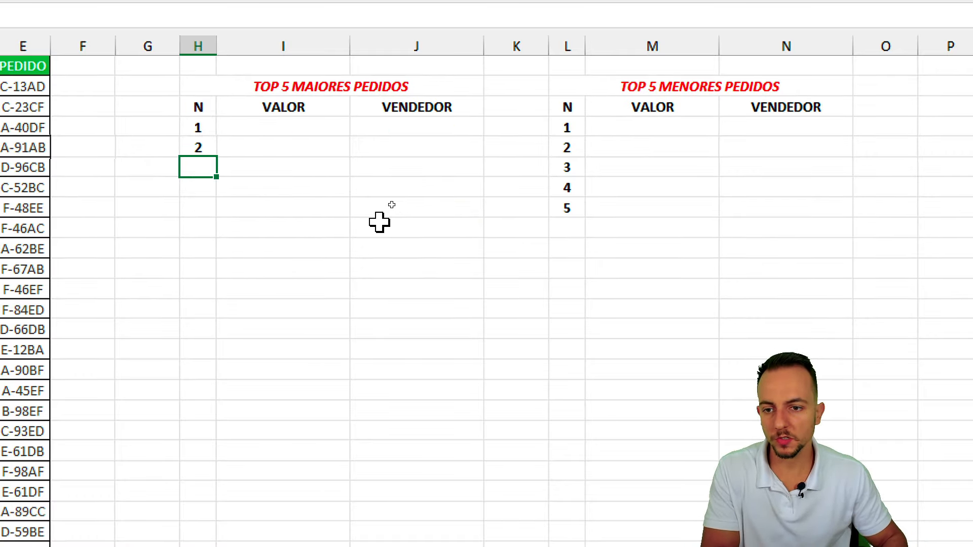
type("3")
key("Return")
type("4")
key("Return")
type("5")
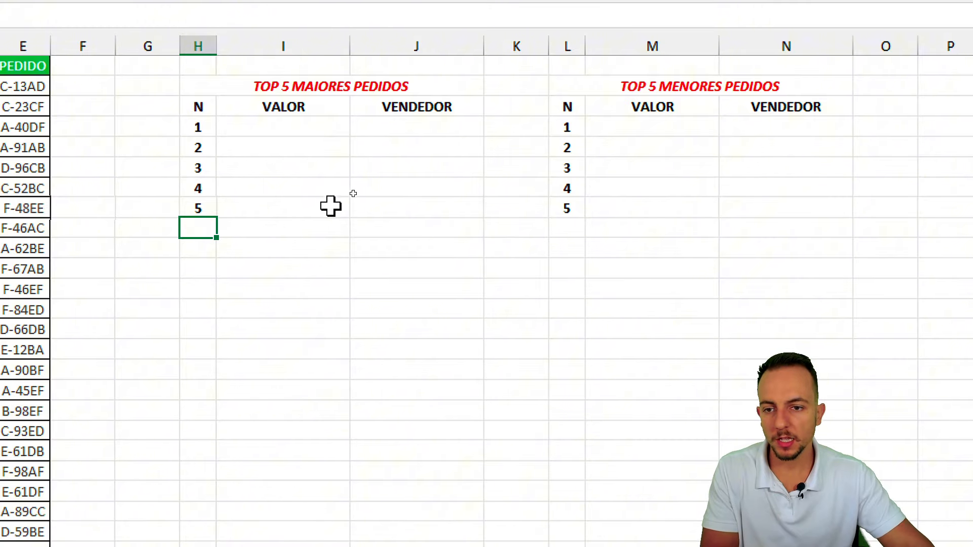
Step: Start a MAIOR formula in the first VALOR cell of the largest-orders table, with the FATURAMENTO column B:B as its array
left_click(299, 127)
left_click_drag(207, 126, 241, 148)
left_click_drag(200, 174, 243, 175)
left_click(278, 127)
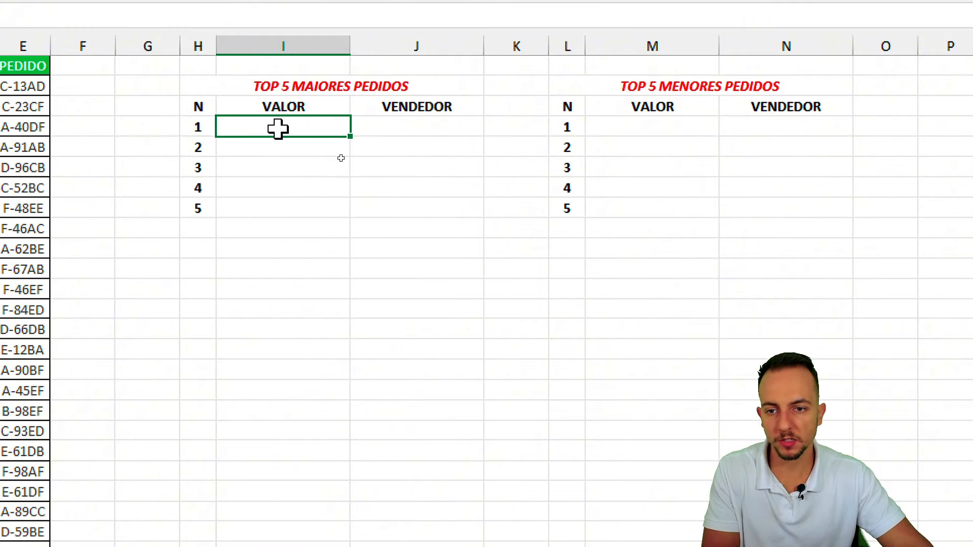
type("=MAIOR")
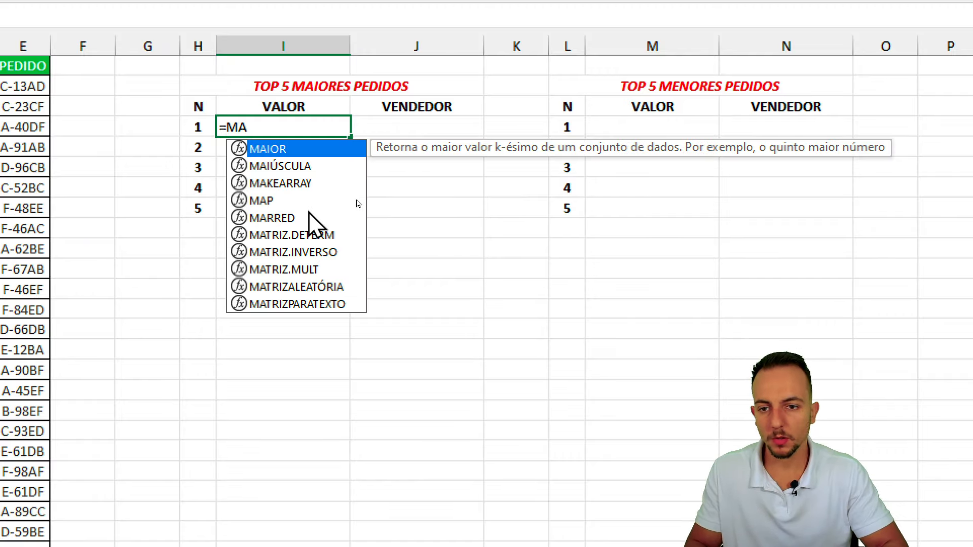
type("(")
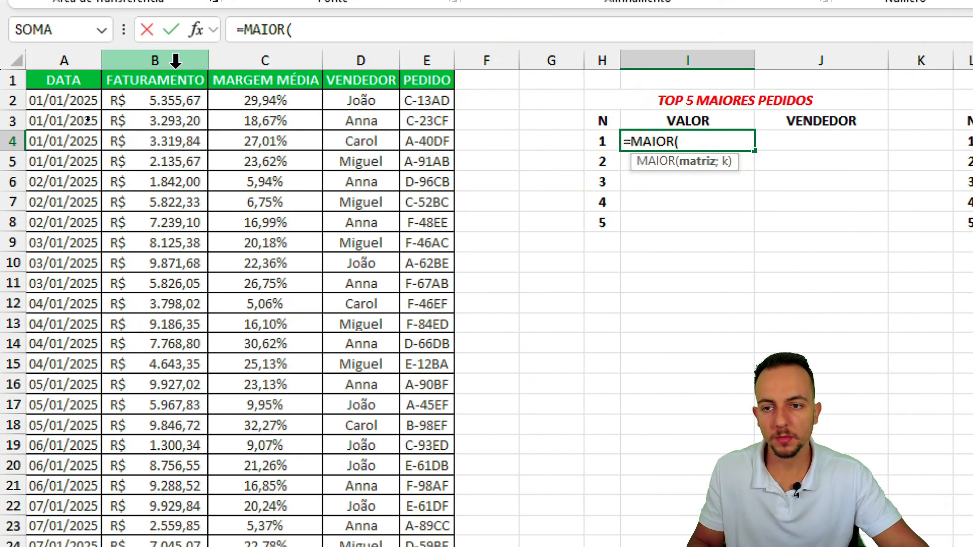
left_click(167, 46)
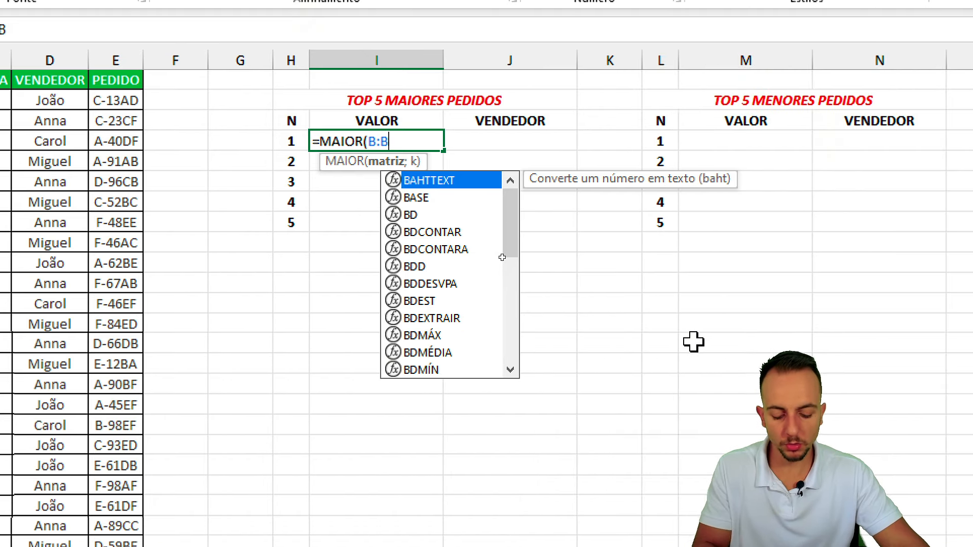
type(";")
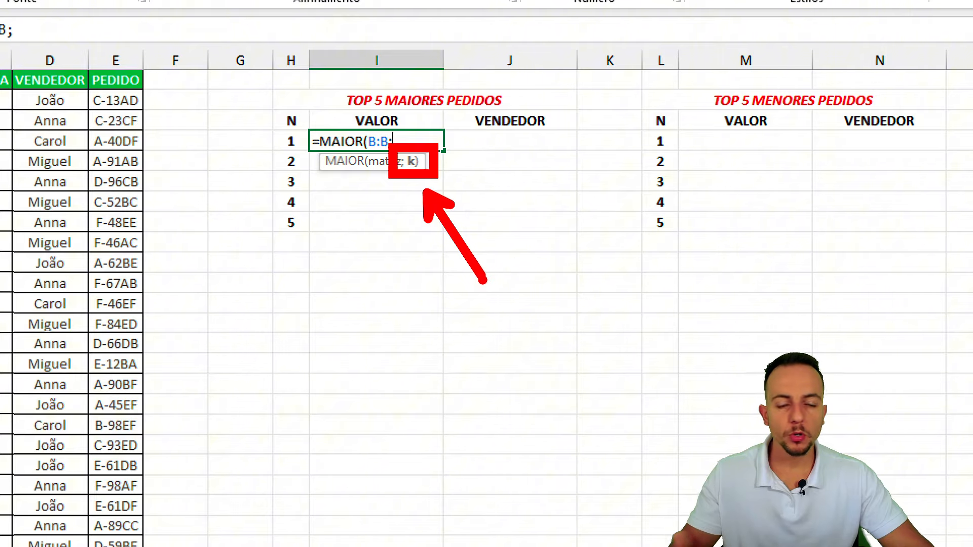
mouse_move(523, 320)
left_mouse_down()
mouse_move(508, 363)
mouse_move(569, 366)
left_mouse_up()
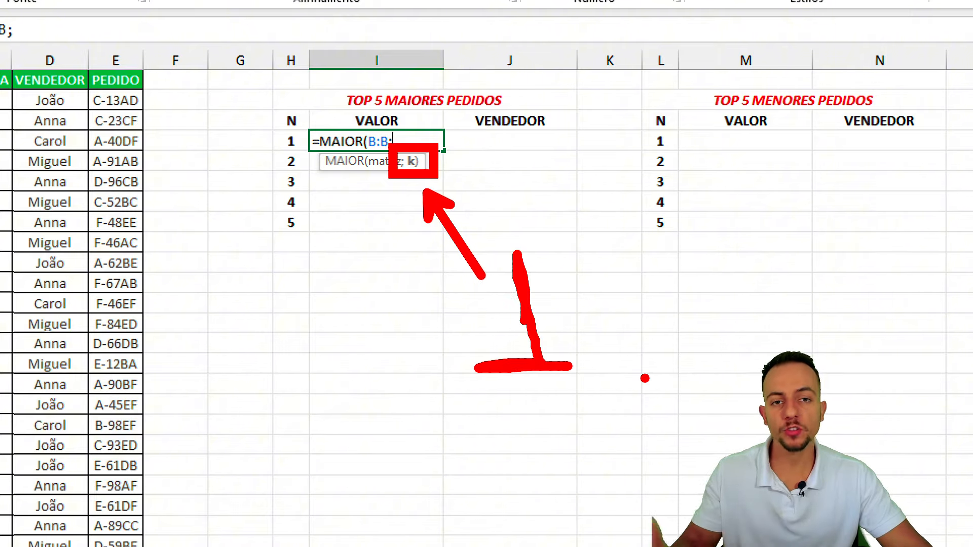
key("ctrl+z")
key("ctrl+z")
mouse_move(514, 272)
left_mouse_down()
mouse_move(542, 314)
mouse_move(550, 355)
left_mouse_up()
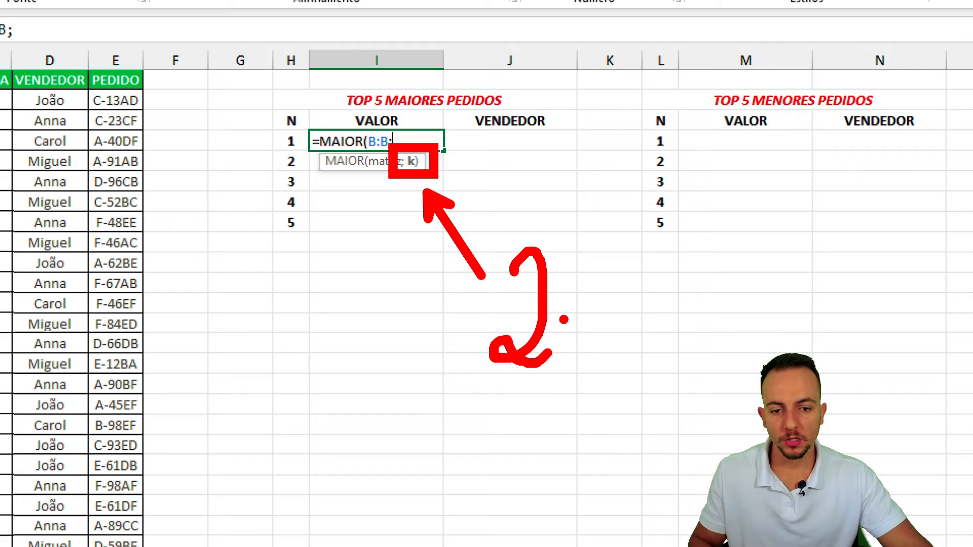
key("ctrl+z")
mouse_move(515, 287)
left_mouse_down()
mouse_move(546, 296)
mouse_move(504, 365)
left_mouse_up()
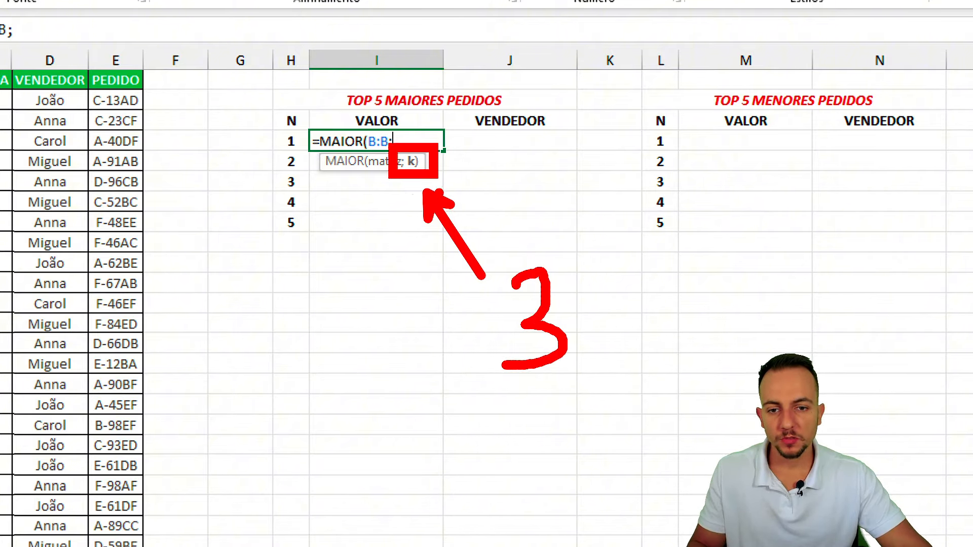
key("ctrl+z")
key("ctrl+z")
key("ctrl+z")
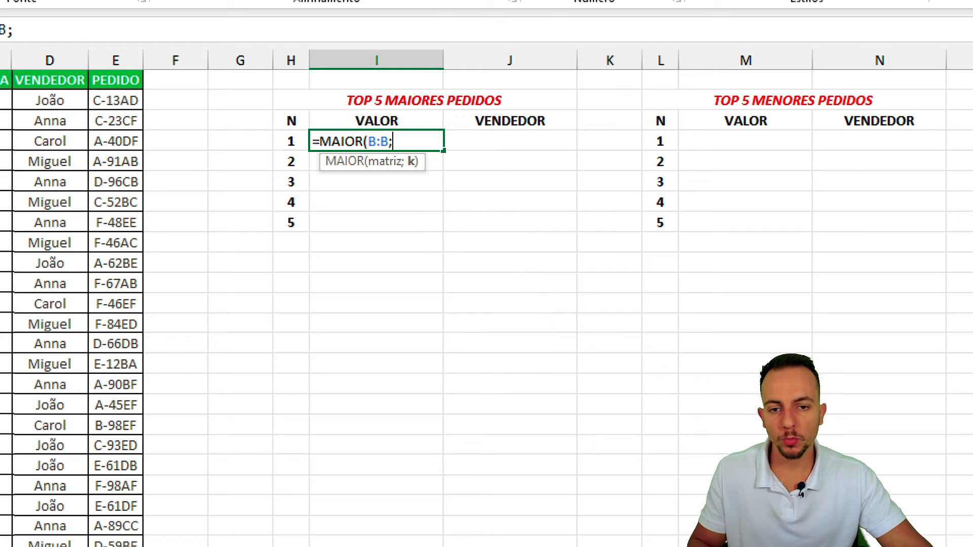
mouse_move(438, 114)
left_mouse_down()
mouse_move(433, 162)
mouse_move(472, 211)
left_mouse_up()
mouse_move(450, 238)
left_mouse_down()
mouse_move(464, 293)
mouse_move(449, 308)
left_mouse_up()
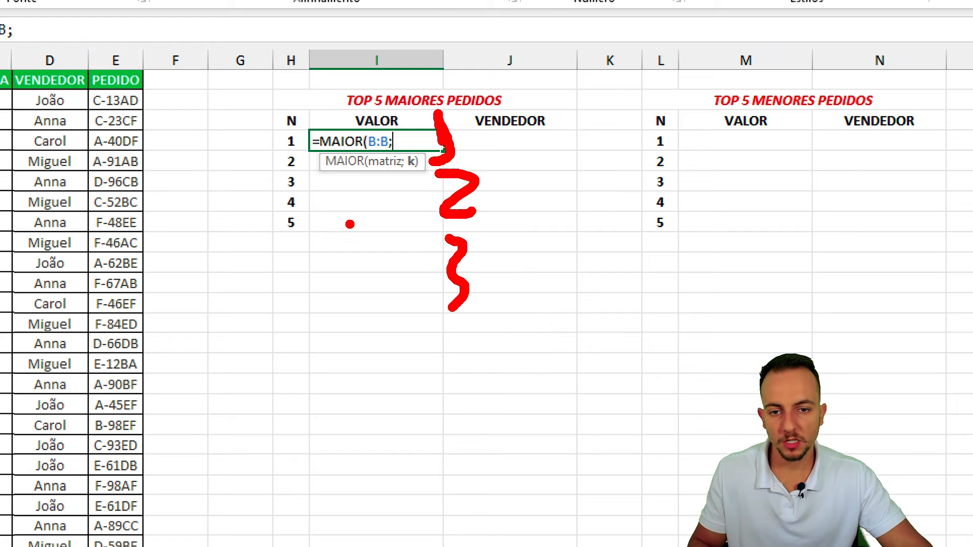
mouse_move(292, 124)
left_mouse_down()
mouse_move(253, 149)
mouse_move(326, 137)
mouse_move(249, 150)
left_mouse_up()
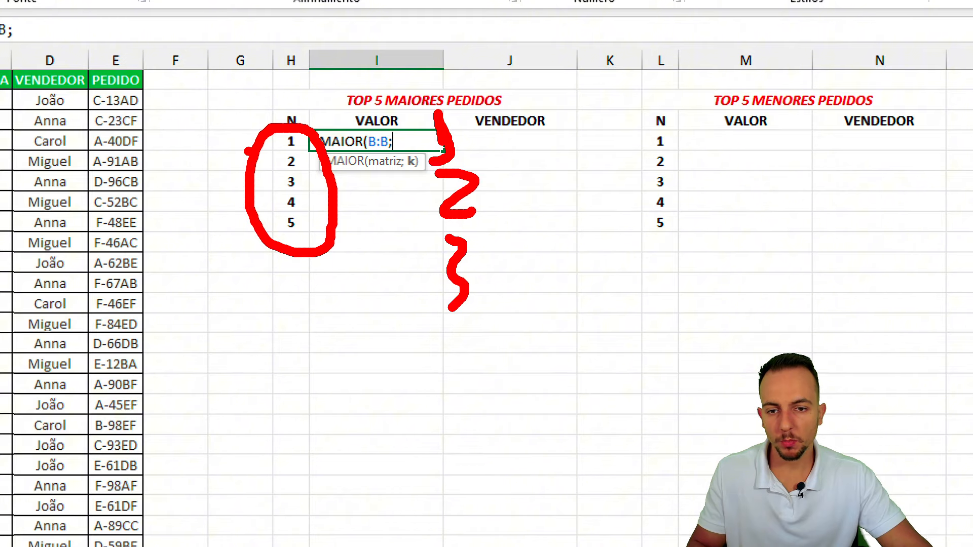
key("Escape")
Step: Complete the formula with rank cell H4 as the k argument, giving =MAIOR(B:B;H4)
left_click(283, 143)
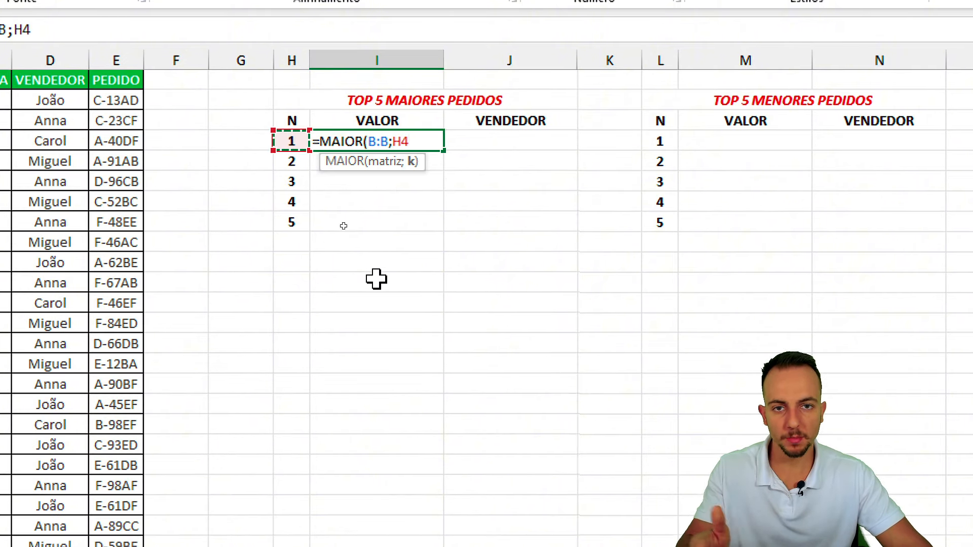
key("Return")
left_click(408, 140)
key("ctrl+2")
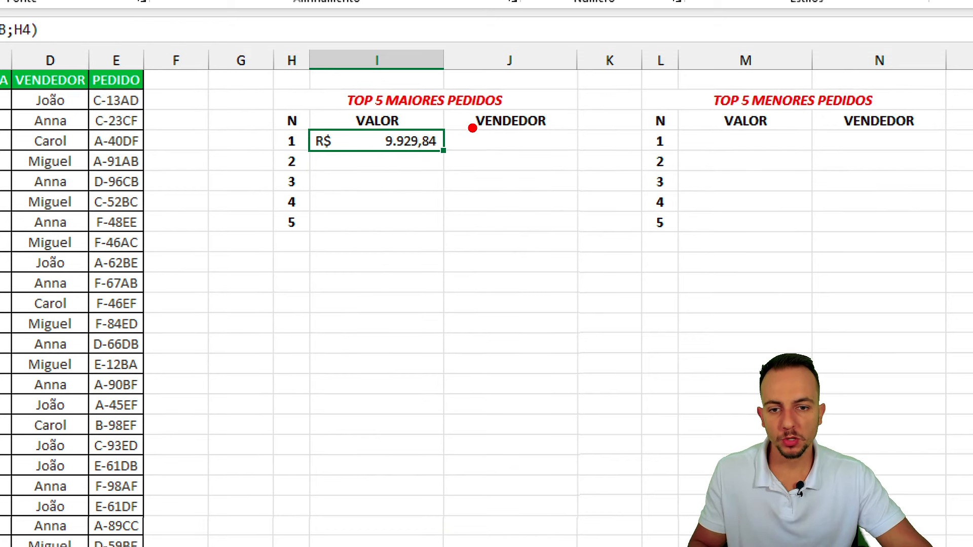
mouse_move(473, 123)
left_mouse_down()
mouse_move(329, 158)
mouse_move(459, 131)
mouse_move(421, 153)
mouse_move(442, 141)
left_mouse_up()
key("Escape")
key("ctrl+2")
left_click_drag(444, 193, 444, 242)
left_click_drag(429, 225, 460, 225)
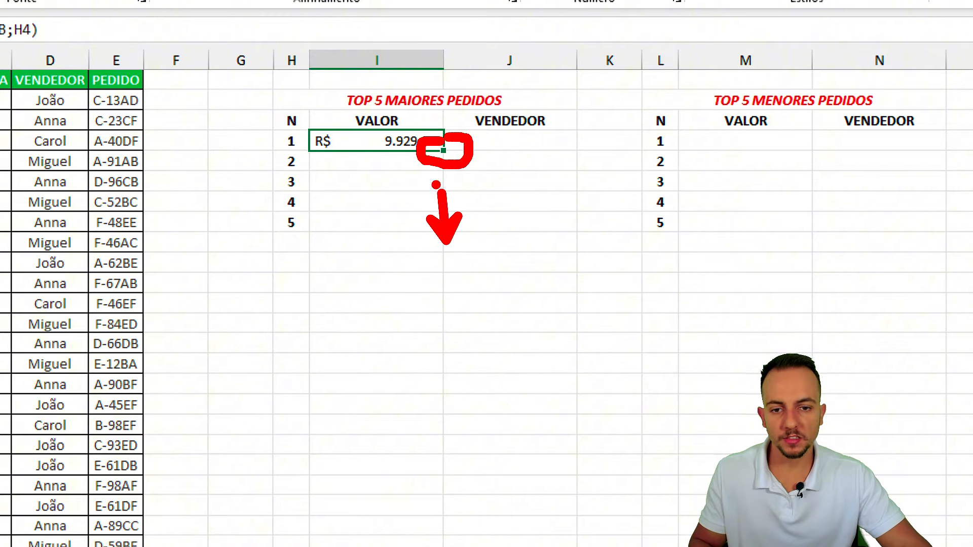
key("Escape")
Step: Fill the MAIOR formula down the VALOR column through rank 5 and check the rank cells it refers to
left_click_drag(444, 152, 426, 244)
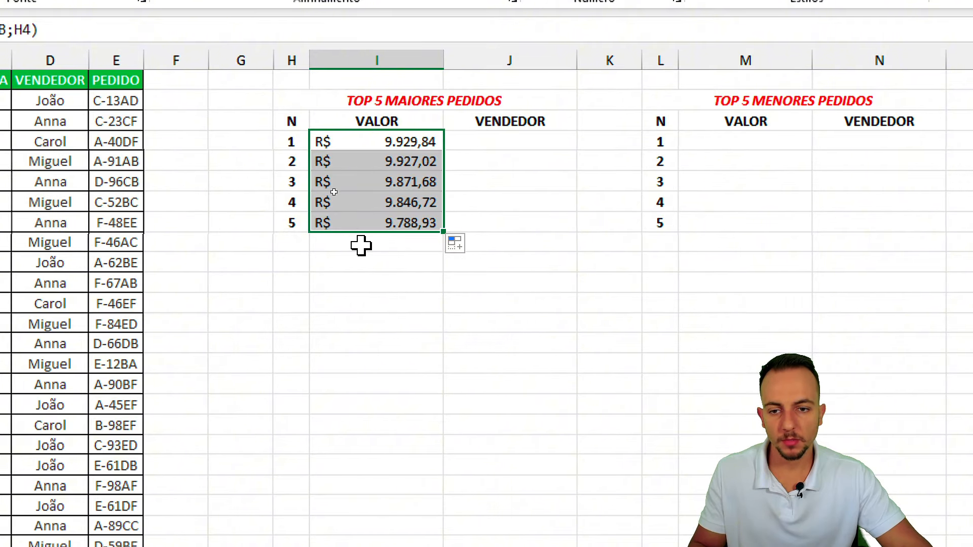
left_click(290, 144)
left_click(292, 161)
left_click(293, 185)
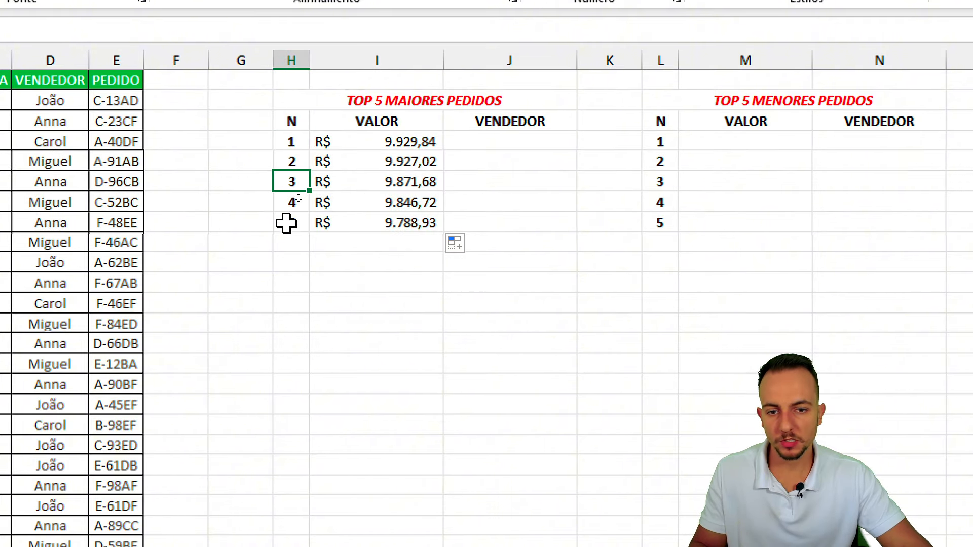
Step: Extend the N column of the largest-orders table with ranks 6 to 10 below rank 5
left_click(291, 244)
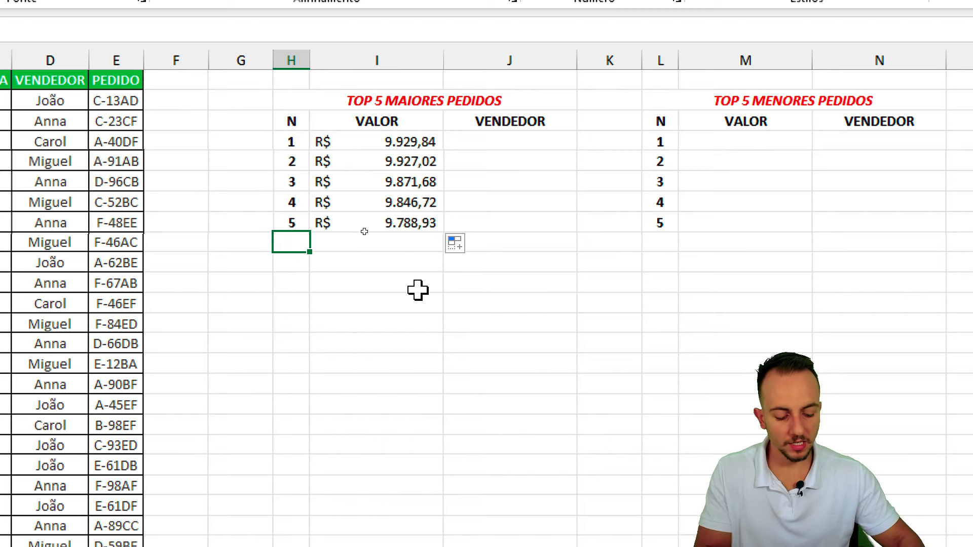
type("6")
key("Return")
type("7")
key("Return")
type("8")
key("Return")
type("9")
key("Return")
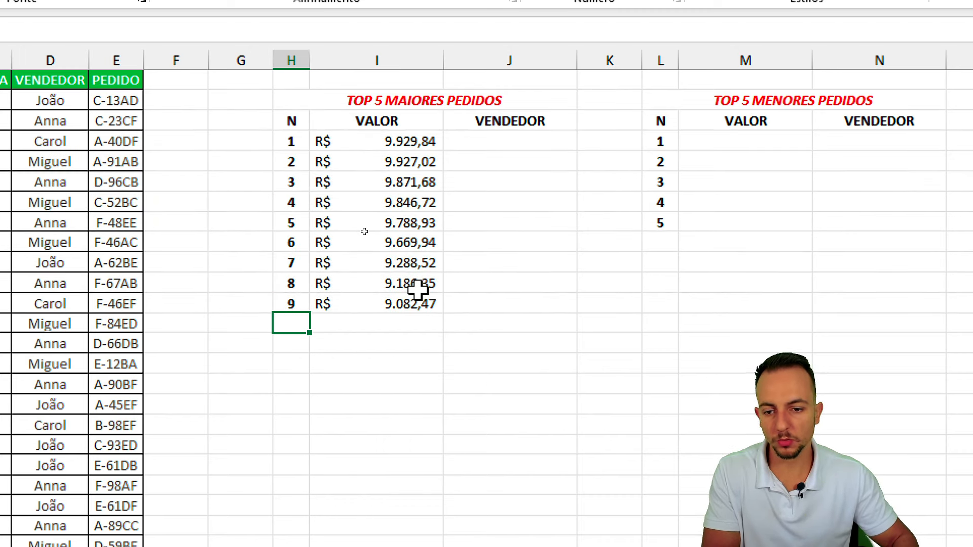
type("1")
key("Return")
key("Up")
type("10")
key("Return")
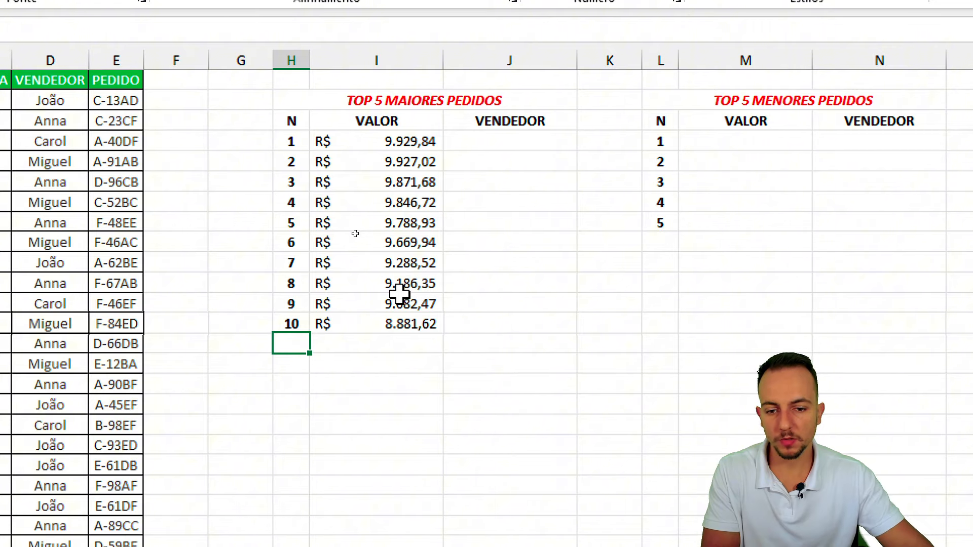
left_click_drag(306, 323, 325, 323)
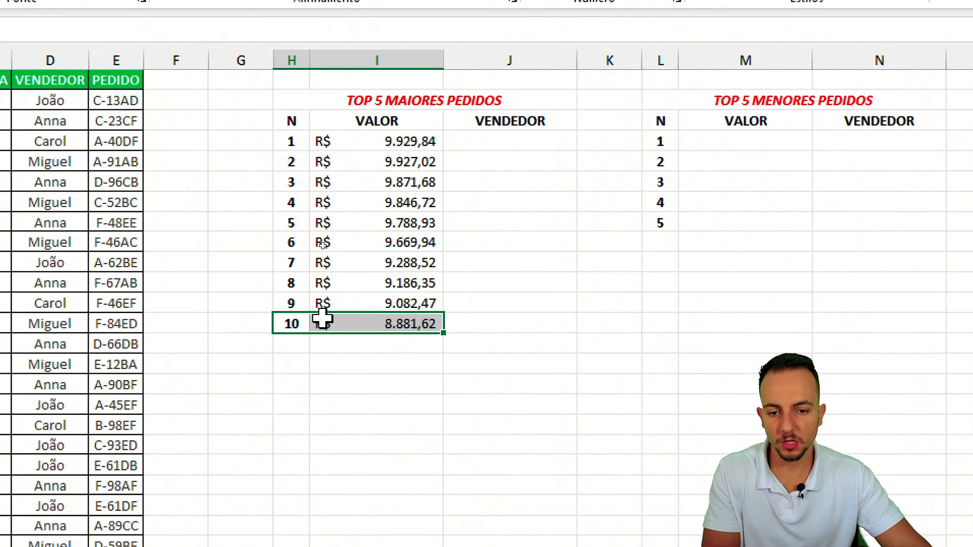
Step: Start a PROCV formula in the first VENDEDOR cell of the largest-orders table, with lookup value I4 and table array B:D
left_click(484, 146)
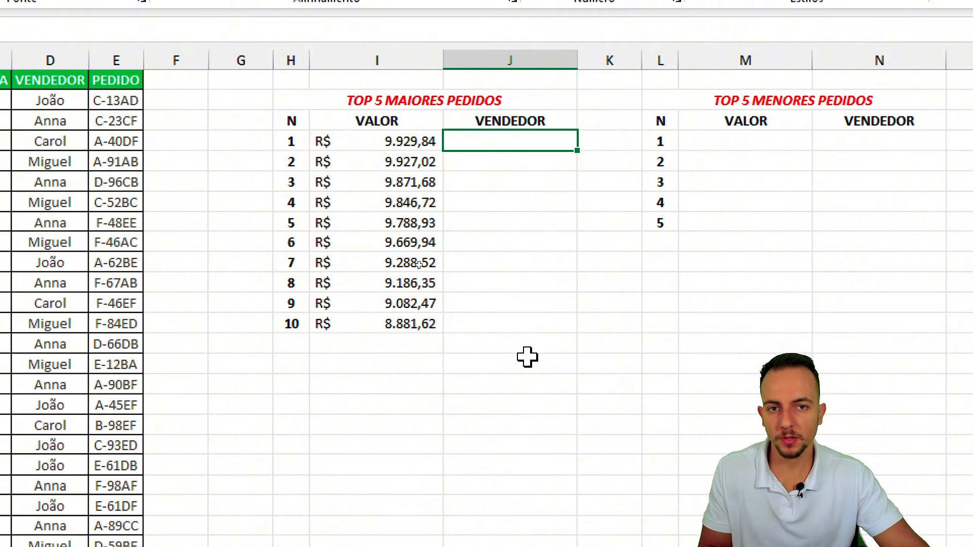
type("=PROCV")
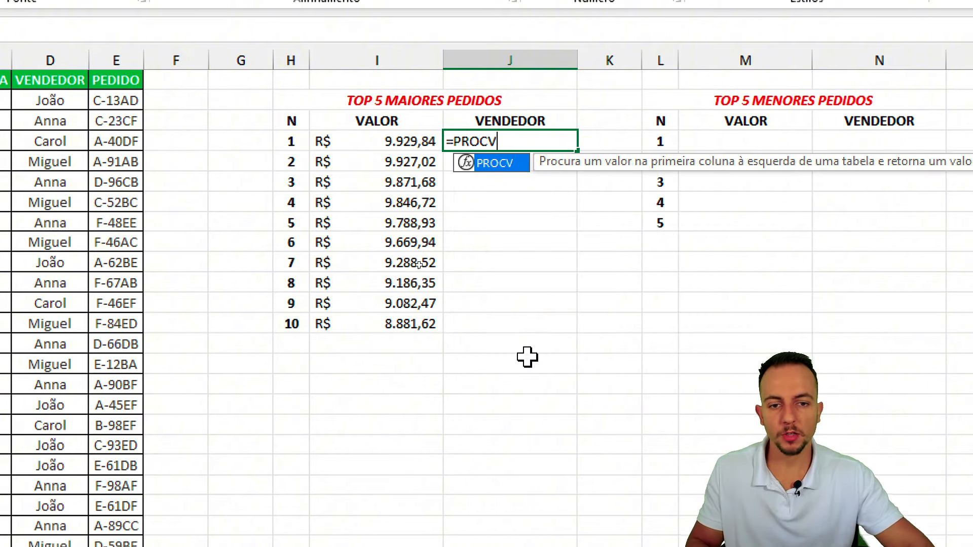
double_click(487, 167)
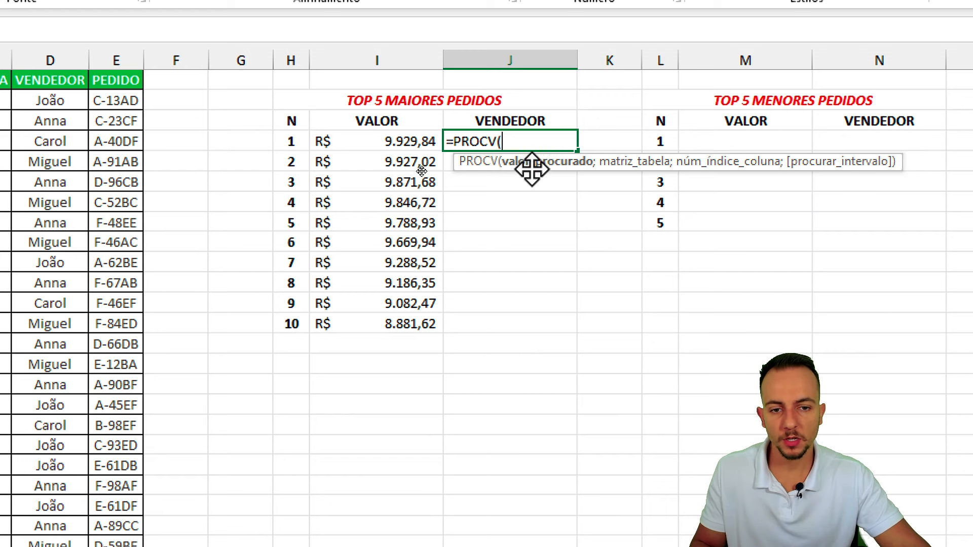
left_click(380, 142)
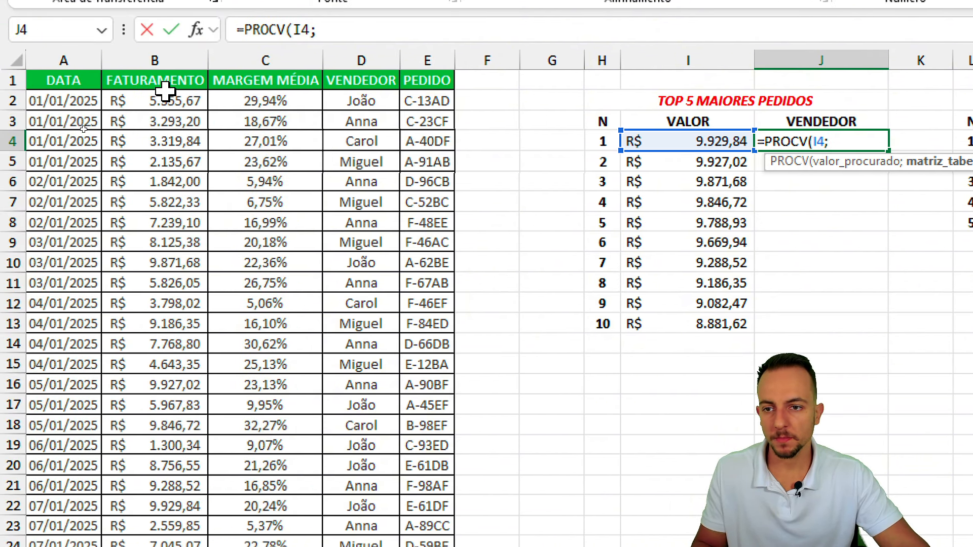
left_click_drag(167, 60, 365, 62)
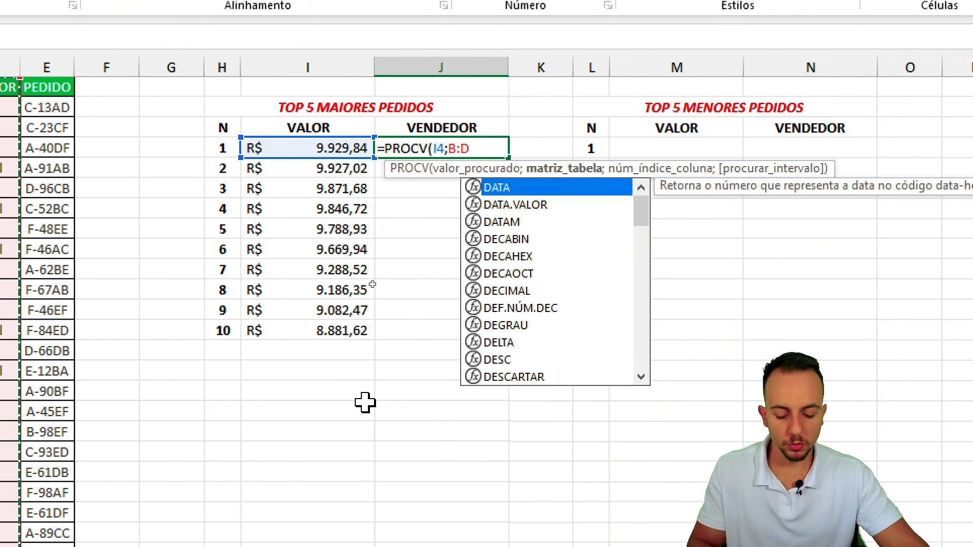
type(";")
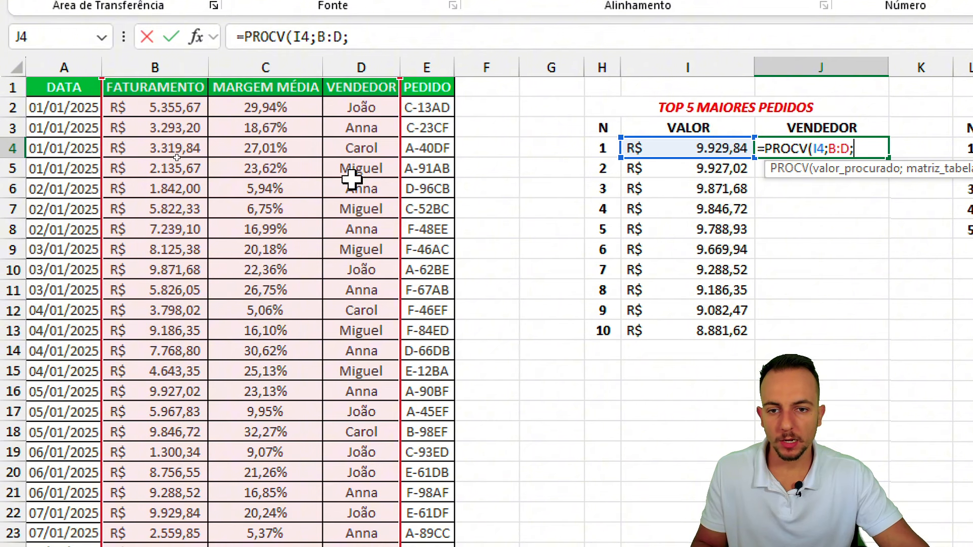
Step: Complete the PROCV formula with column index 3 and FALSO for an exact match
key("ctrl+2")
mouse_move(348, 110)
left_mouse_down()
mouse_move(378, 108)
mouse_move(326, 212)
left_mouse_up()
left_click_drag(180, 119, 157, 205)
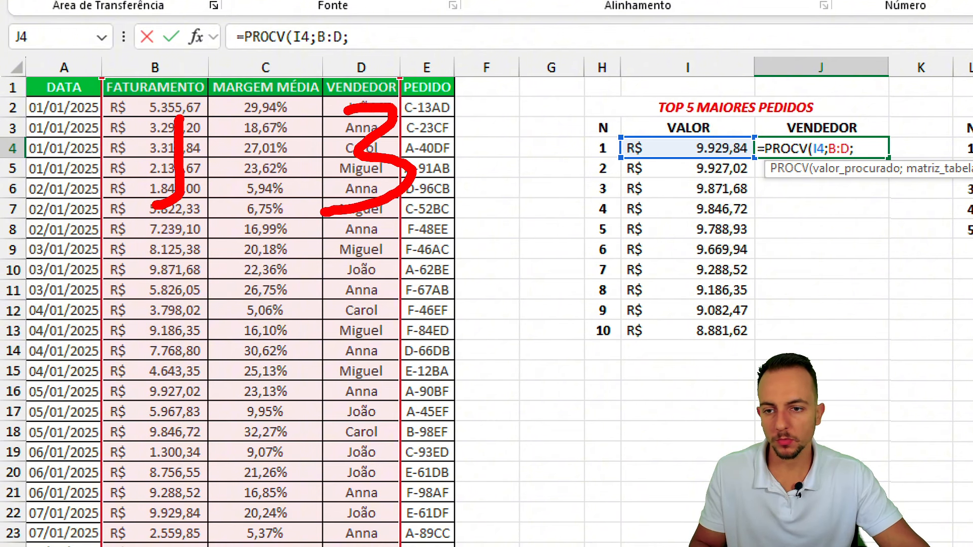
left_click_drag(242, 136, 282, 191)
key("Escape")
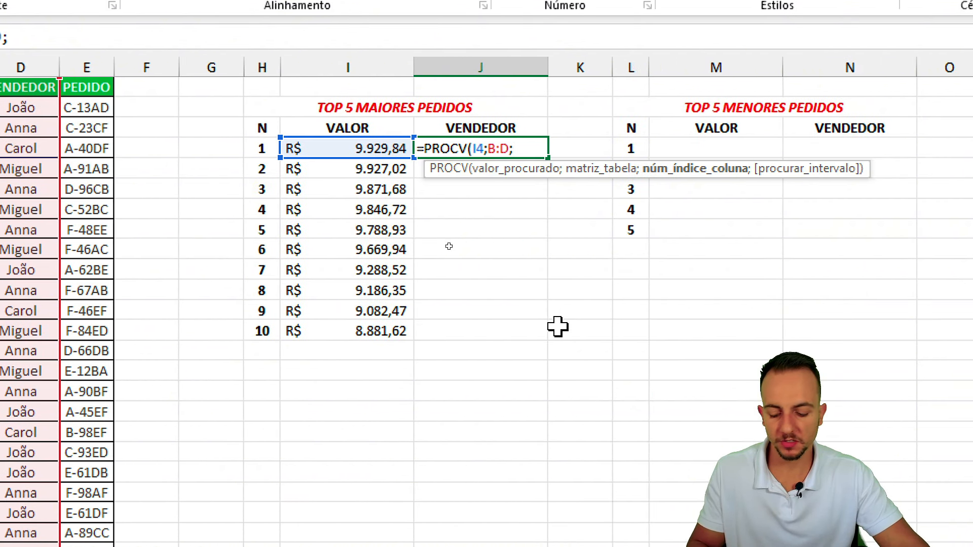
type("3;")
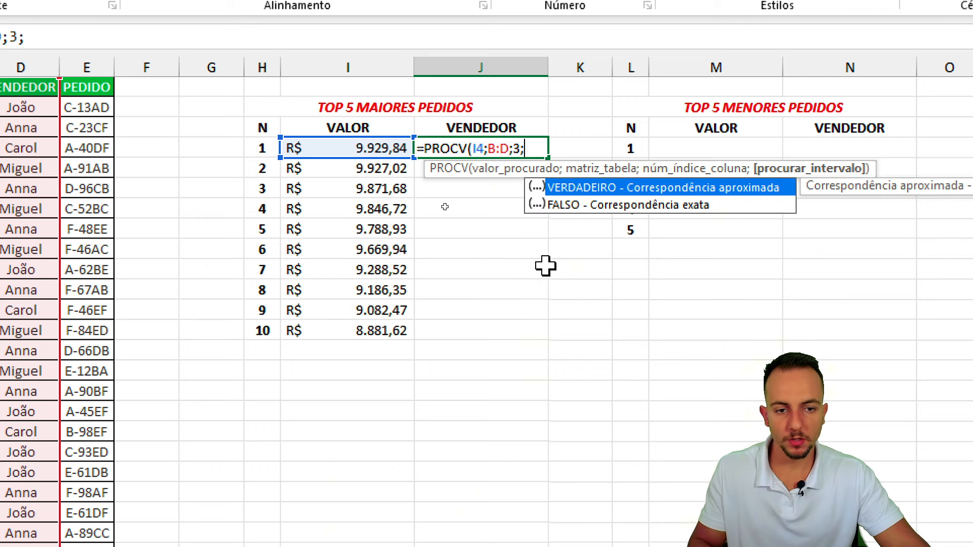
double_click(566, 205)
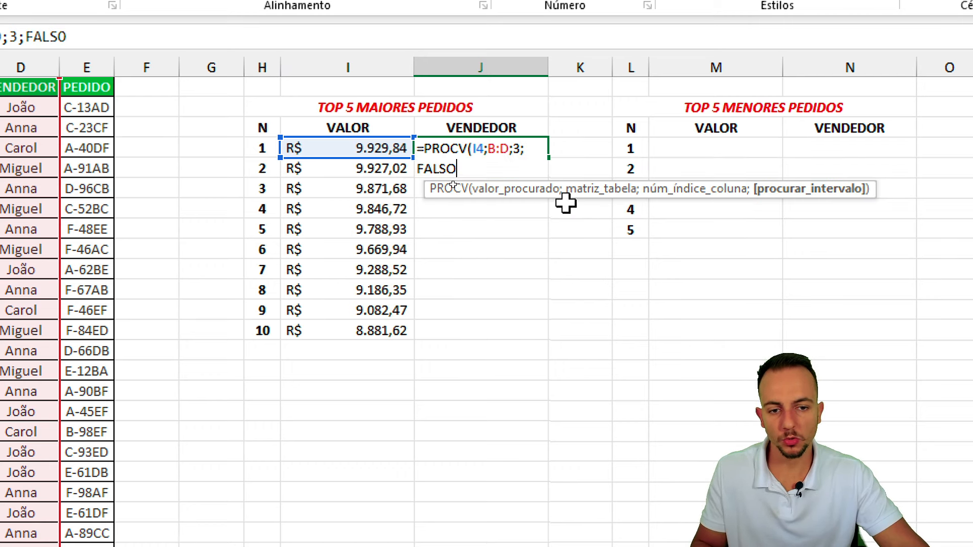
key("Return")
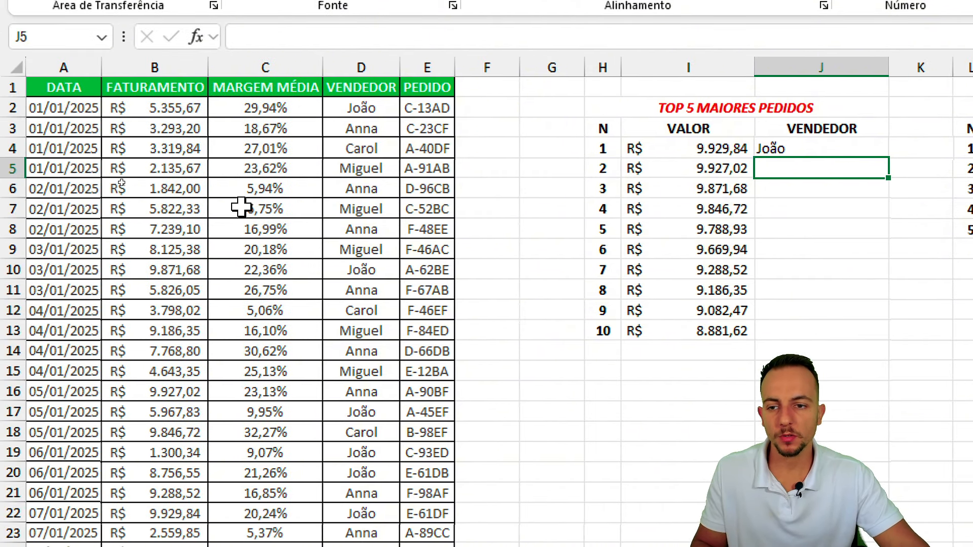
mouse_move(98, 54)
left_mouse_down()
mouse_move(388, 546)
mouse_move(400, 546)
left_mouse_up()
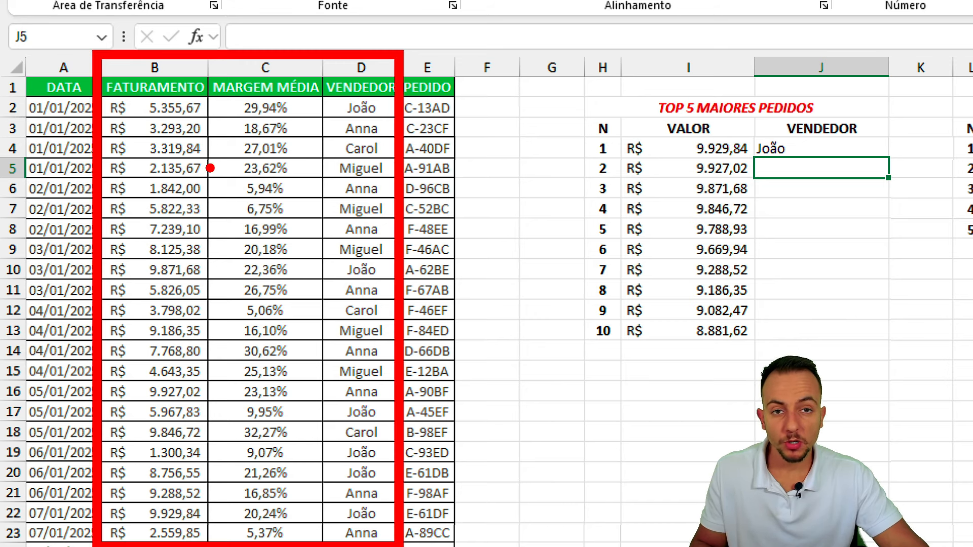
left_click_drag(160, 232, 160, 16)
left_click_drag(256, 191, 257, 26)
left_click_drag(337, 175, 339, 14)
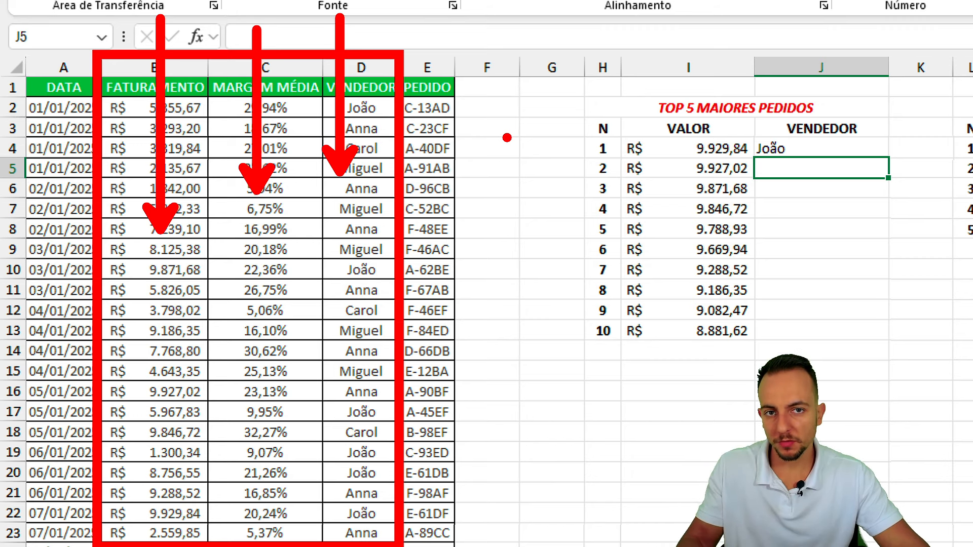
key("Escape")
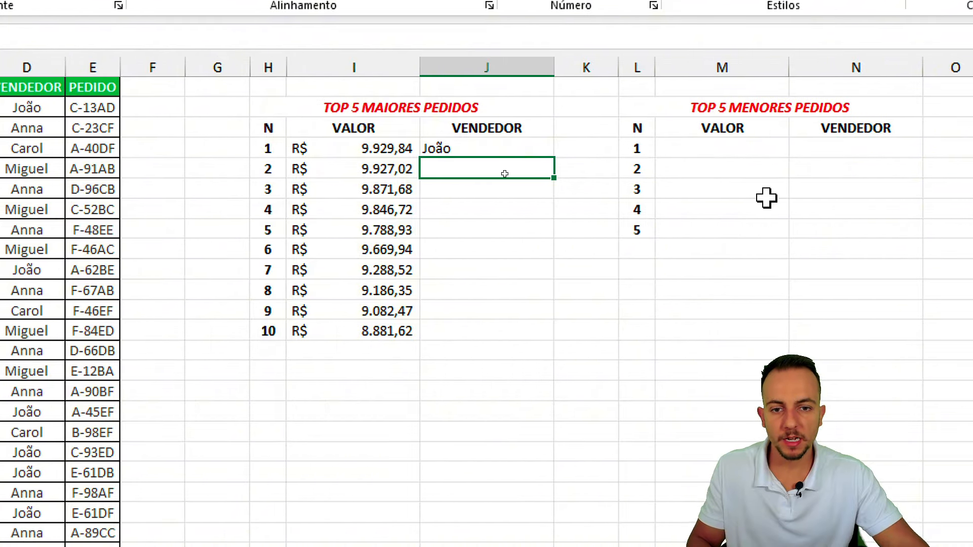
Step: Fill the PROCV formula down the VENDEDOR column of the largest-orders table through rank 10
left_click(521, 149)
key("ctrl+2")
mouse_move(557, 148)
left_mouse_down()
mouse_move(557, 173)
mouse_move(552, 142)
left_mouse_up()
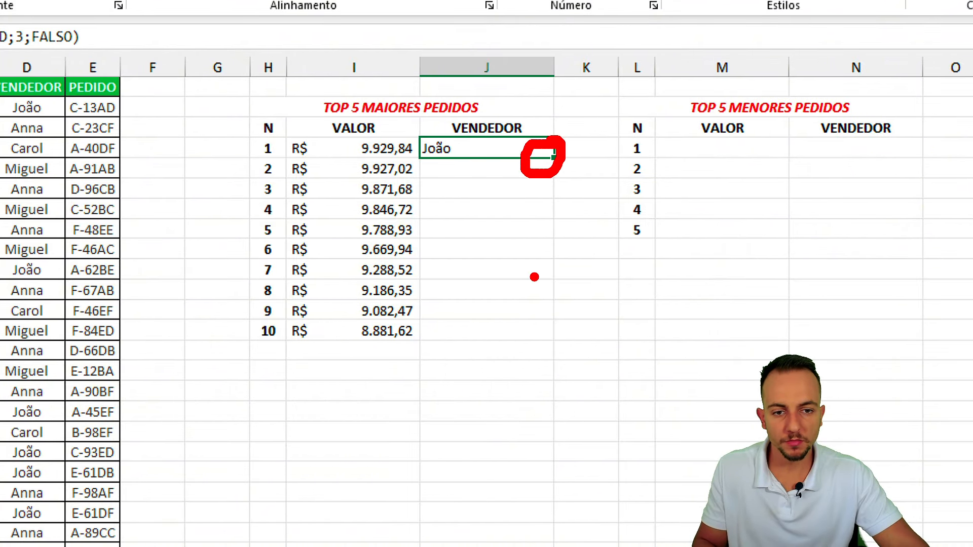
left_click_drag(534, 278, 534, 211)
key("Escape")
left_click_drag(555, 158, 537, 334)
Step: Check the lookup value and table array used by the PROCV formula in the rank 9 VENDEDOR cell
left_click(448, 310)
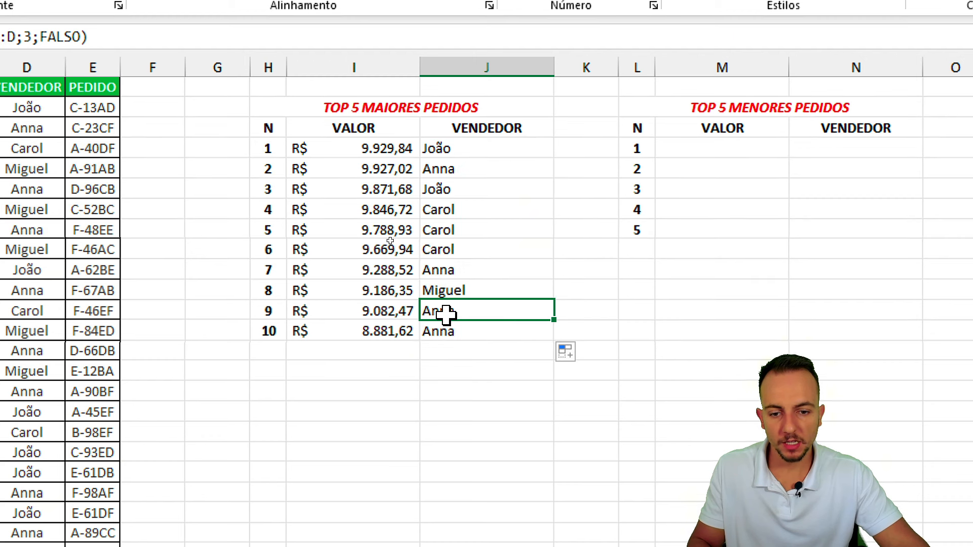
double_click(481, 310)
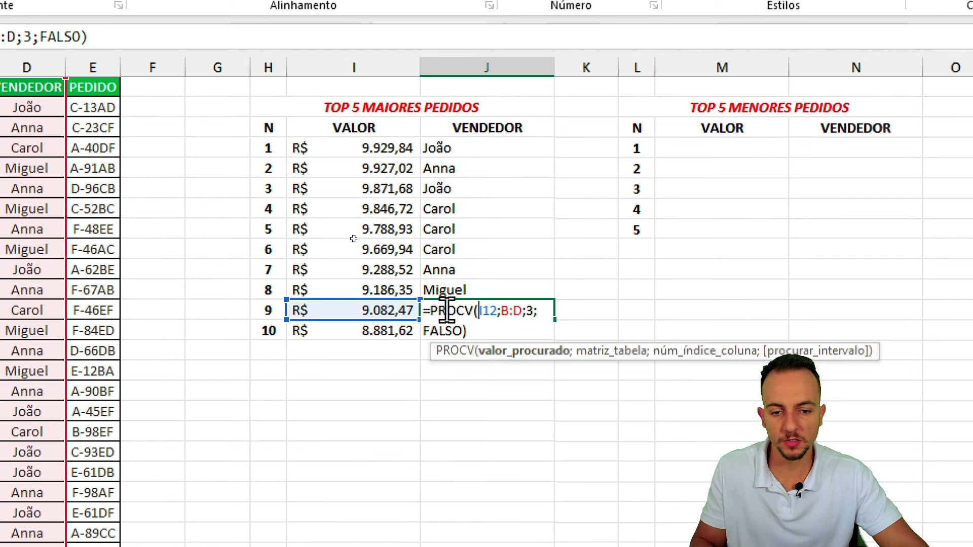
mouse_move(81, 79)
left_mouse_down()
mouse_move(319, 398)
mouse_move(383, 543)
left_mouse_up()
left_click_drag(429, 293, 429, 80)
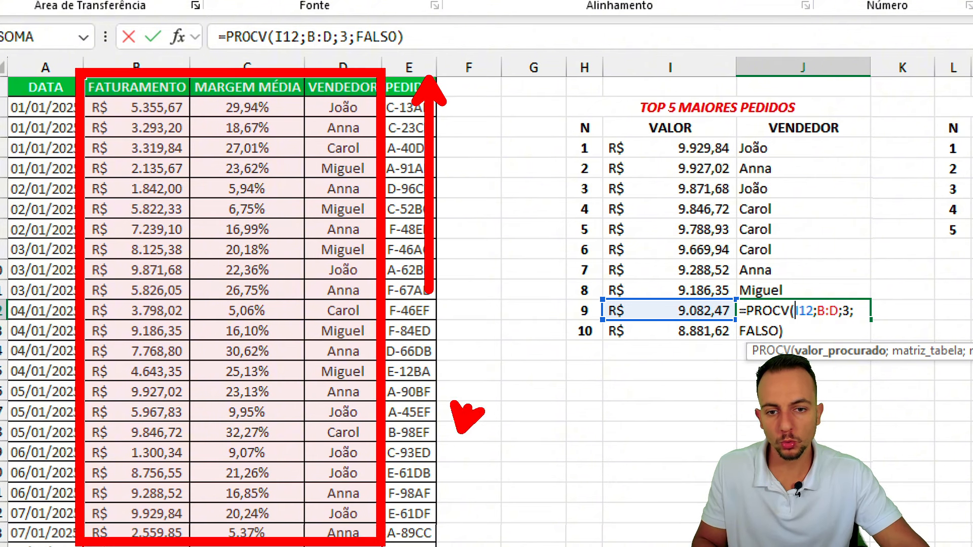
left_click_drag(461, 258, 462, 431)
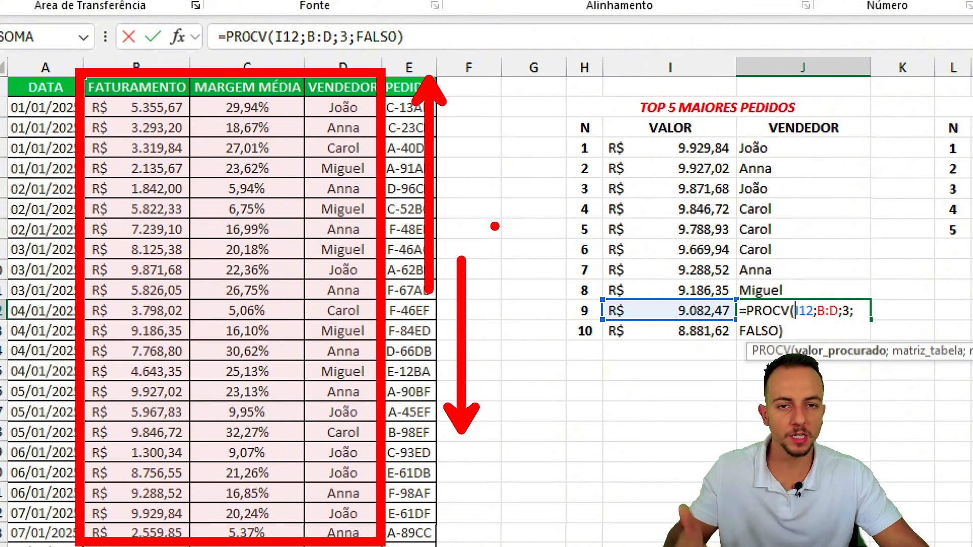
key("Escape")
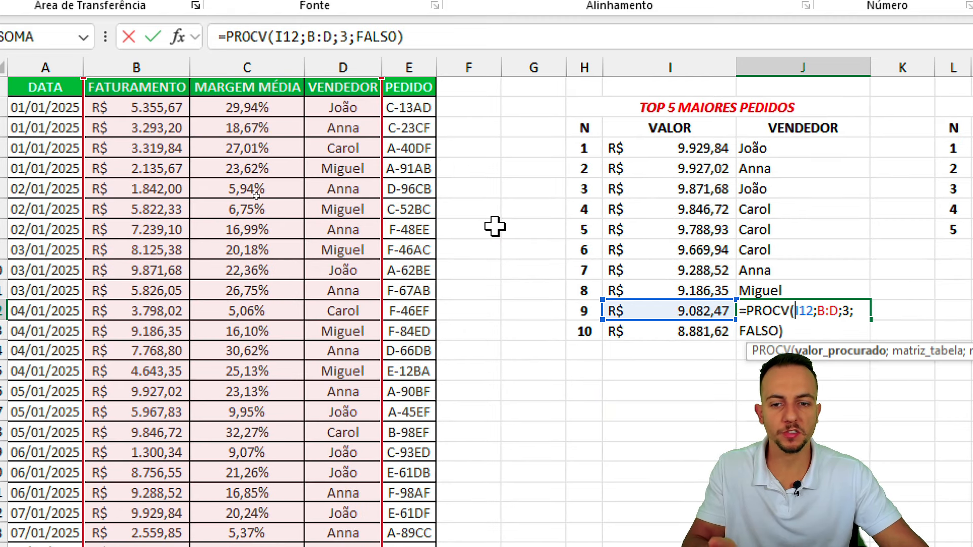
key("ctrl+Return")
scroll(723, 365, "right", 3)
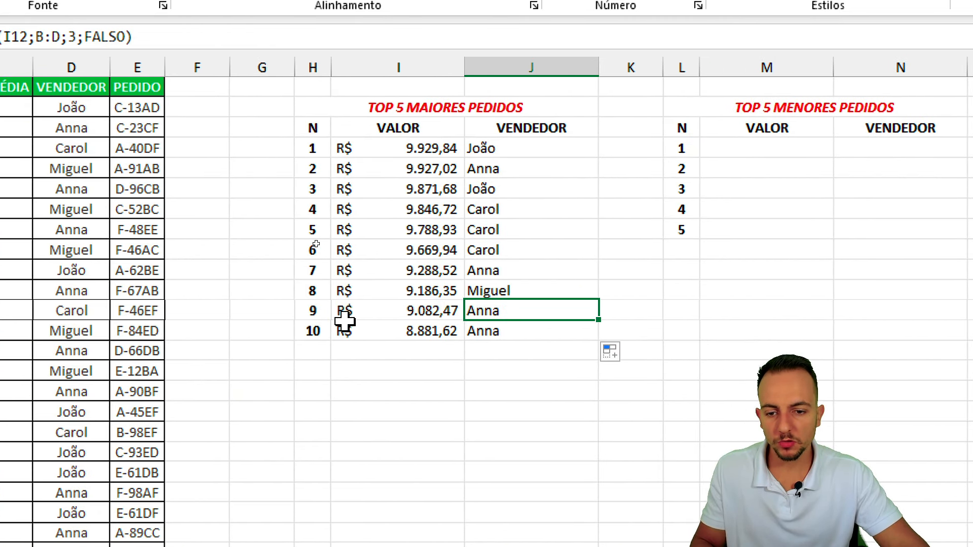
Step: Clear the N, VALOR and VENDEDOR cells of ranks 6 to 10 in the largest-orders table
left_click(310, 331)
left_click_drag(310, 331, 536, 252)
key("Delete")
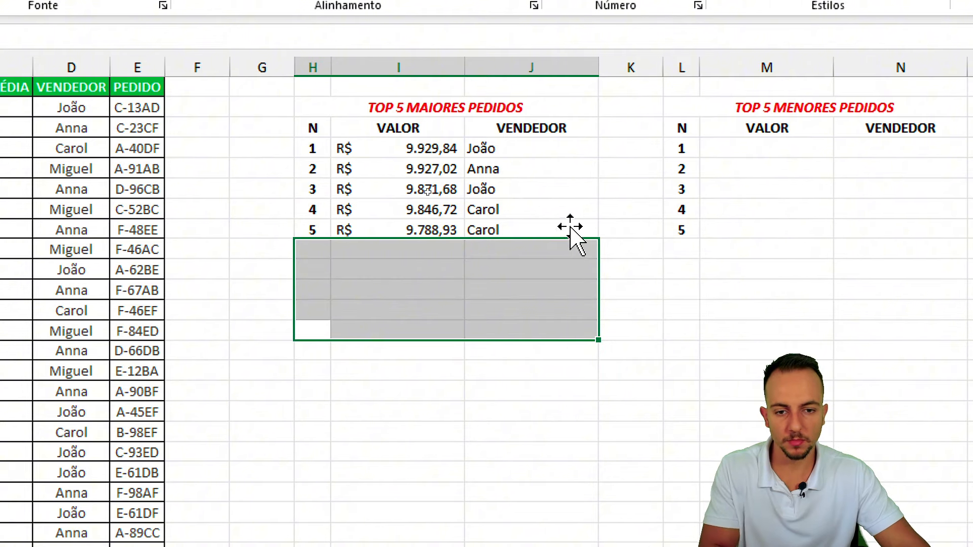
Step: Review the order values and matching sellers in the first four ranks of the largest-orders table
left_click(555, 217)
left_click(443, 145)
left_click(494, 147)
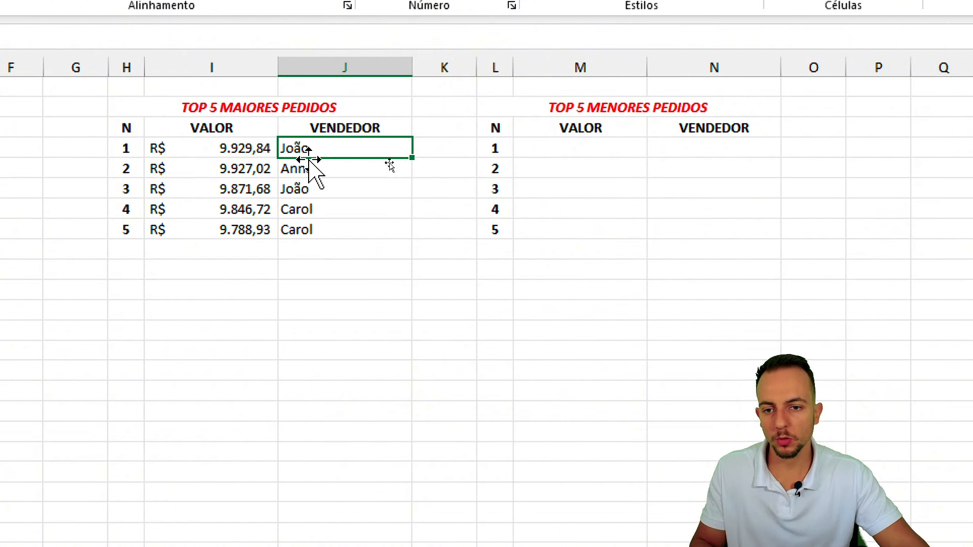
left_click(435, 164)
left_click(300, 168)
left_click(250, 187)
left_click(311, 189)
left_click(265, 210)
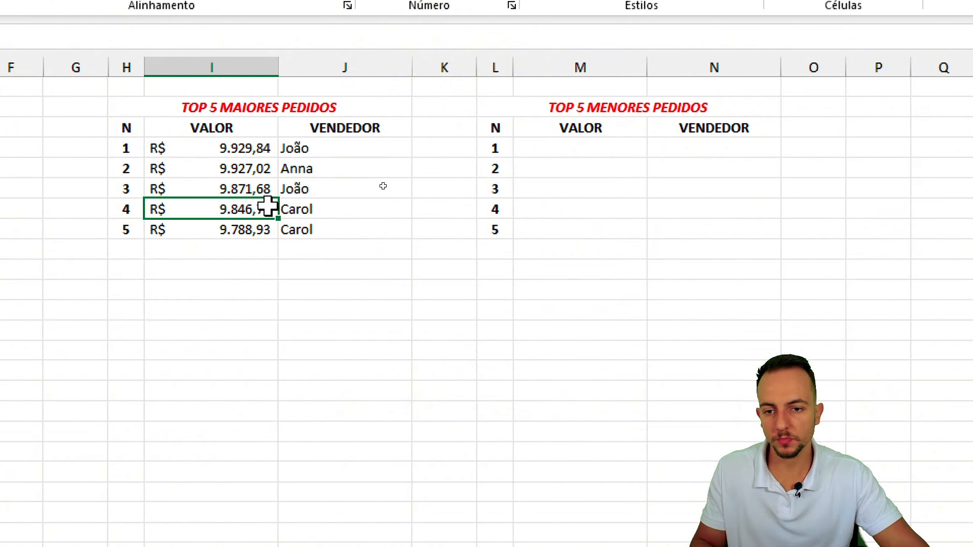
left_click(315, 209)
Step: Enter =MENOR(B:B;L4) in the first VALOR cell of the smallest-orders table and fill it down through rank 5
left_click(593, 151)
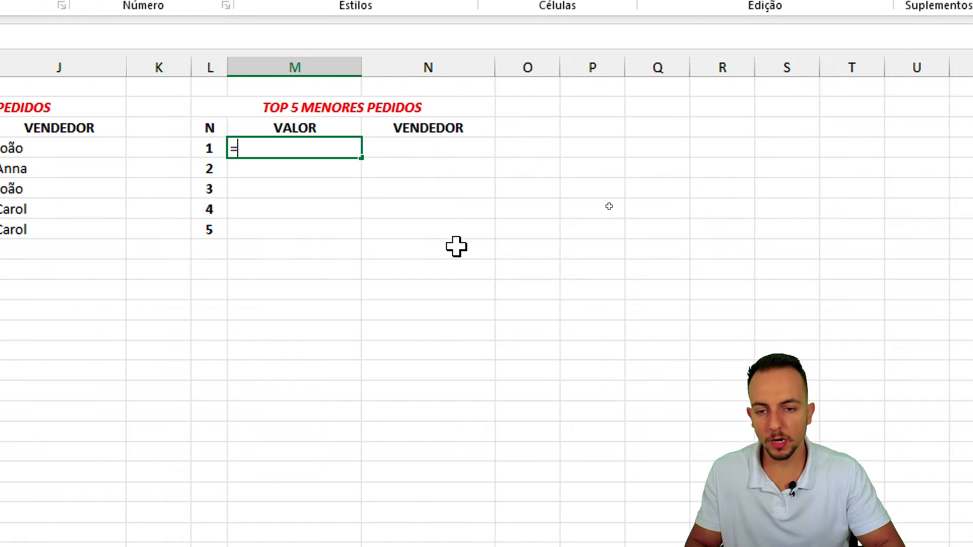
type("=MENOR")
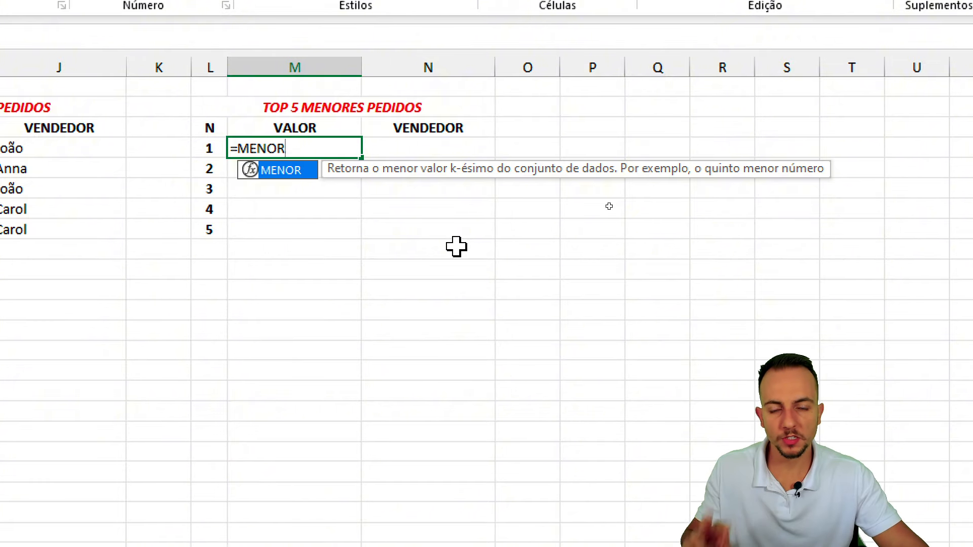
type("(")
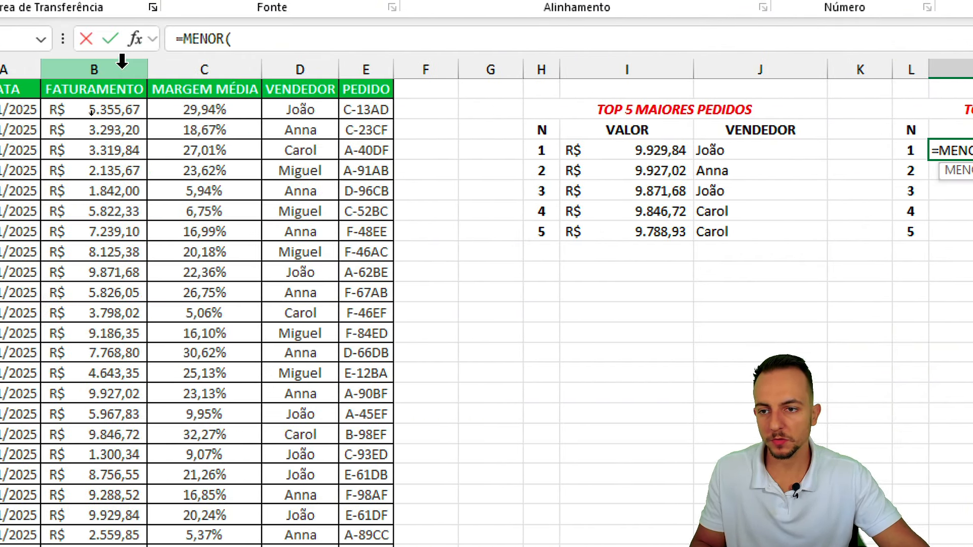
left_click(121, 66)
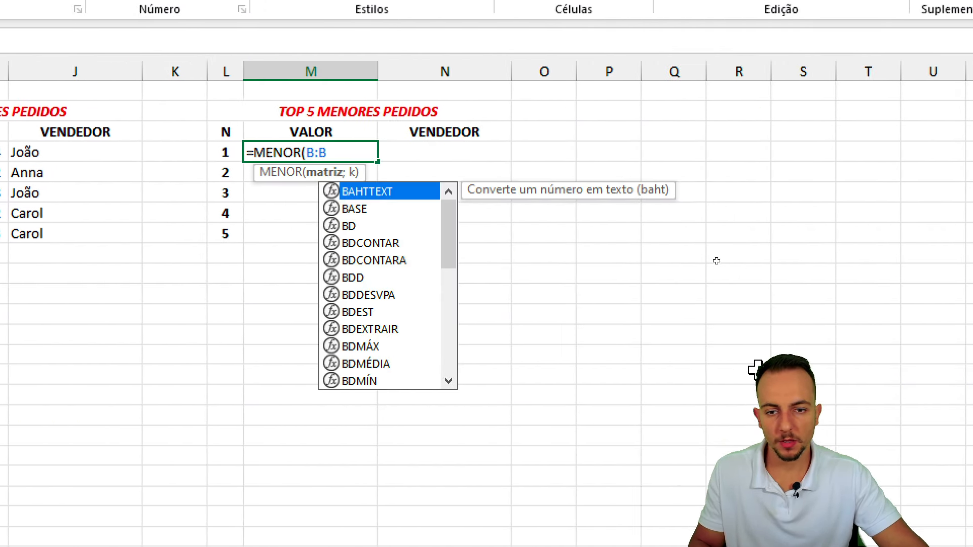
type(";")
left_click(226, 152)
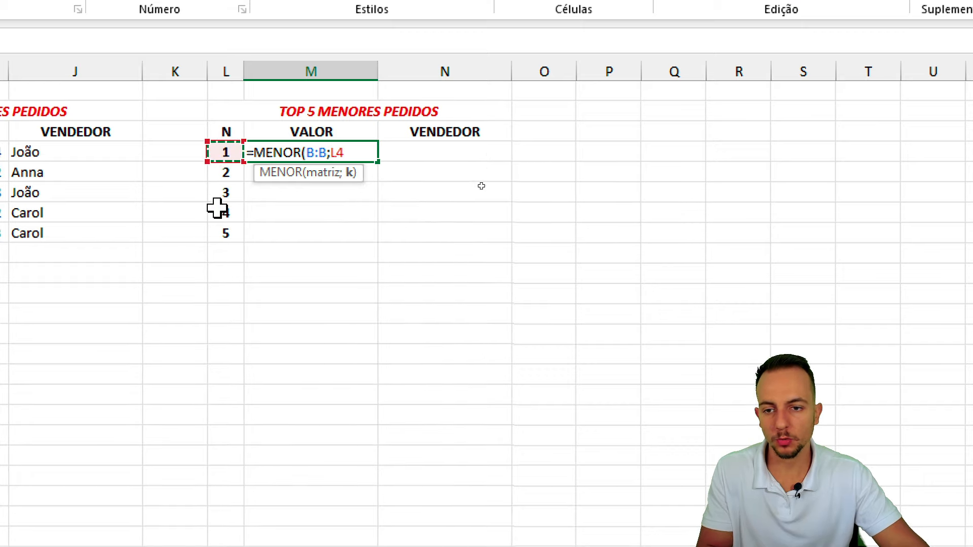
key("Return")
left_click(354, 152)
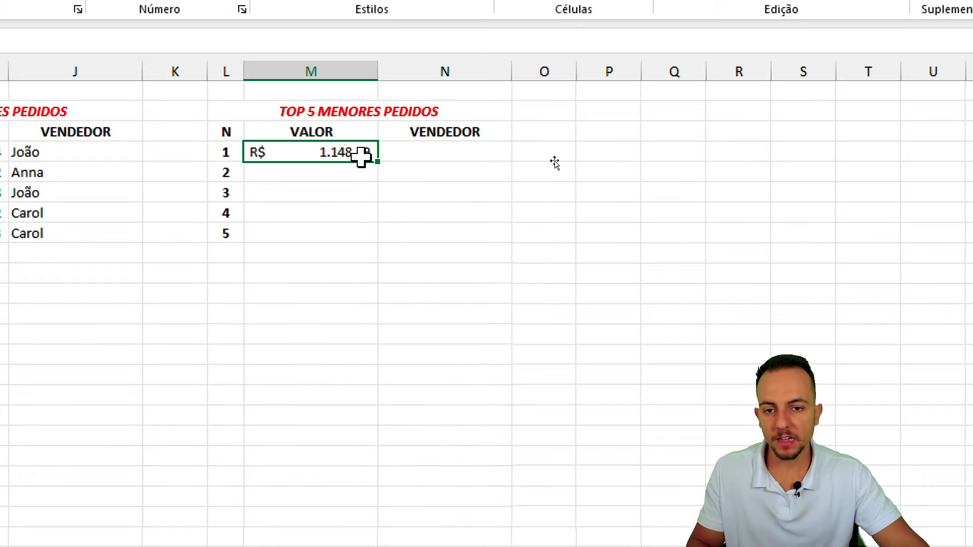
left_click_drag(375, 161, 349, 238)
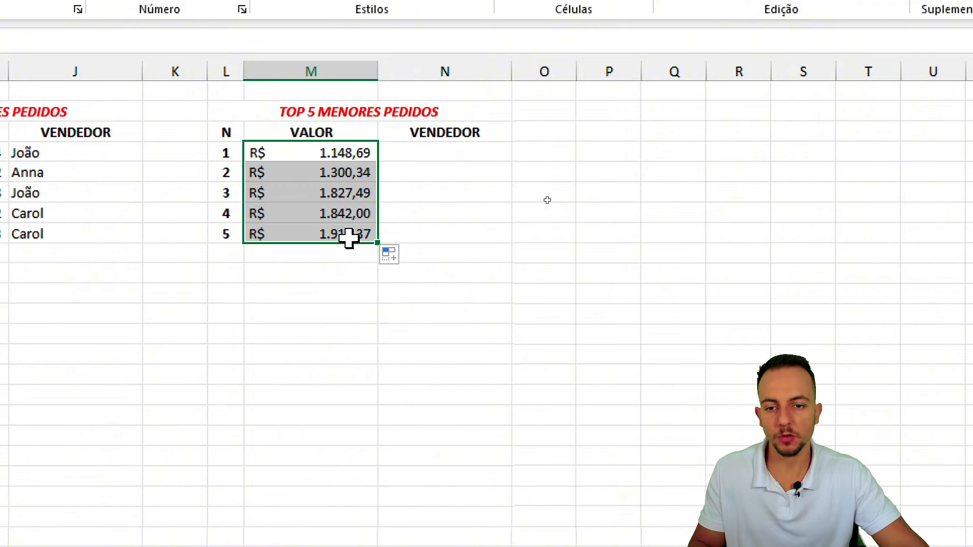
Step: Enter =PROCV(M4;B:D;3;FALSO) in the first VENDEDOR cell of the smallest-orders table
left_click(426, 148)
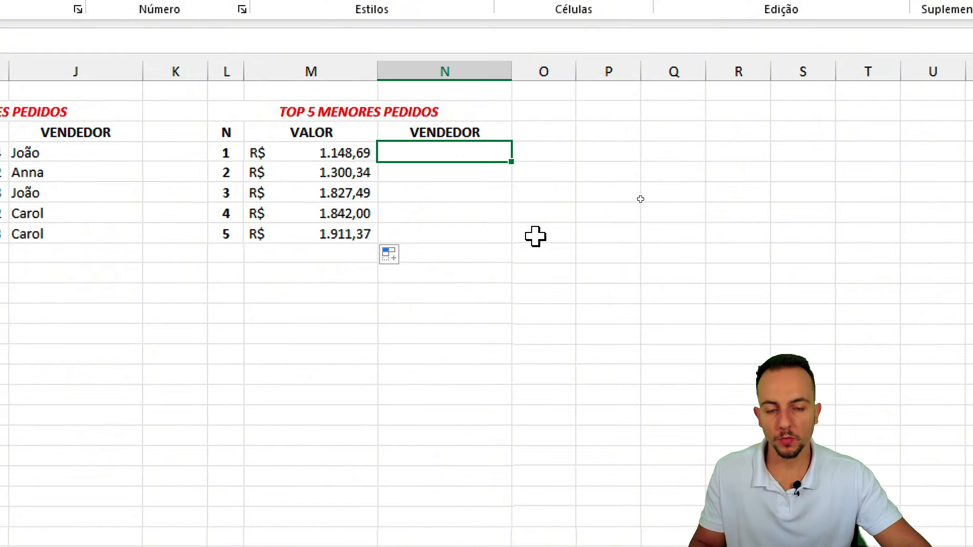
type("=PROC")
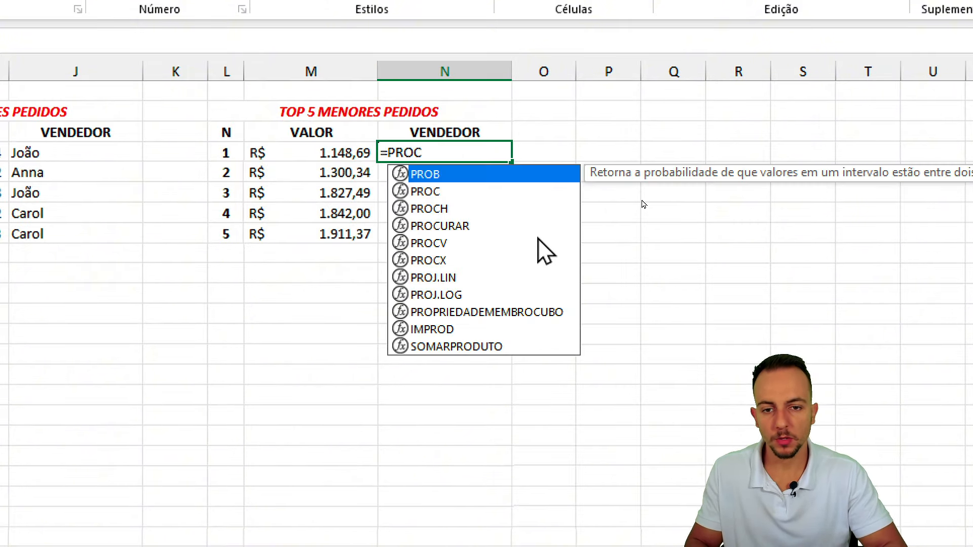
type("V(")
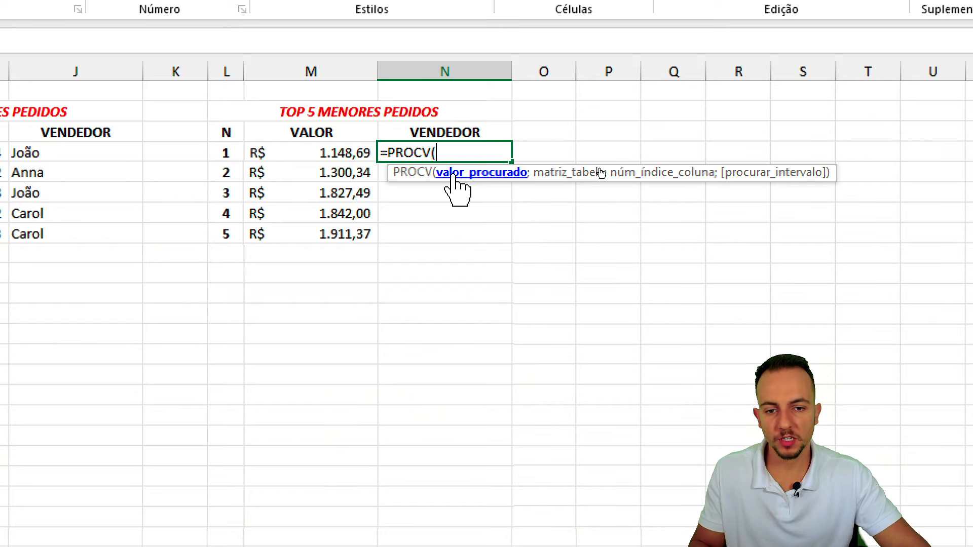
left_click(341, 150)
type(";")
scroll(122, 147, "left", 5)
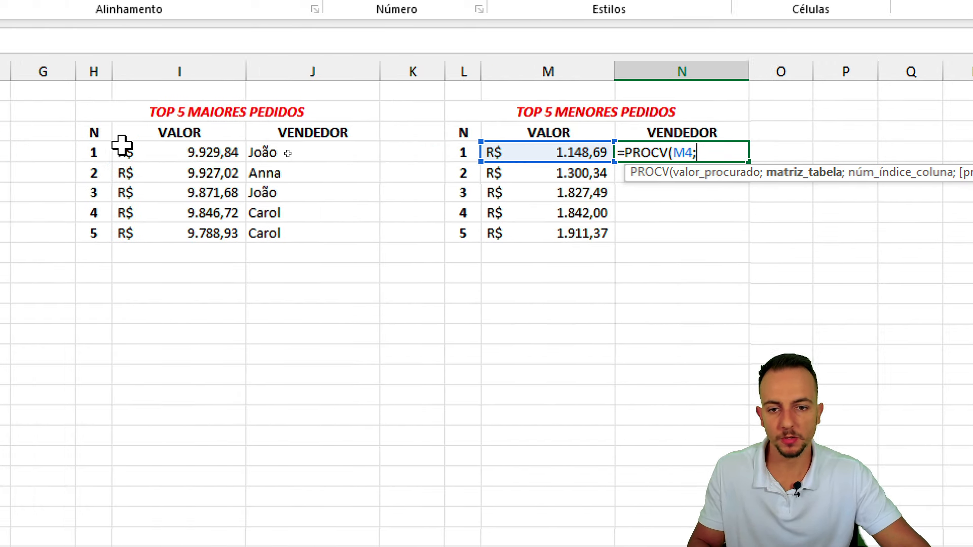
left_click_drag(127, 71, 337, 71)
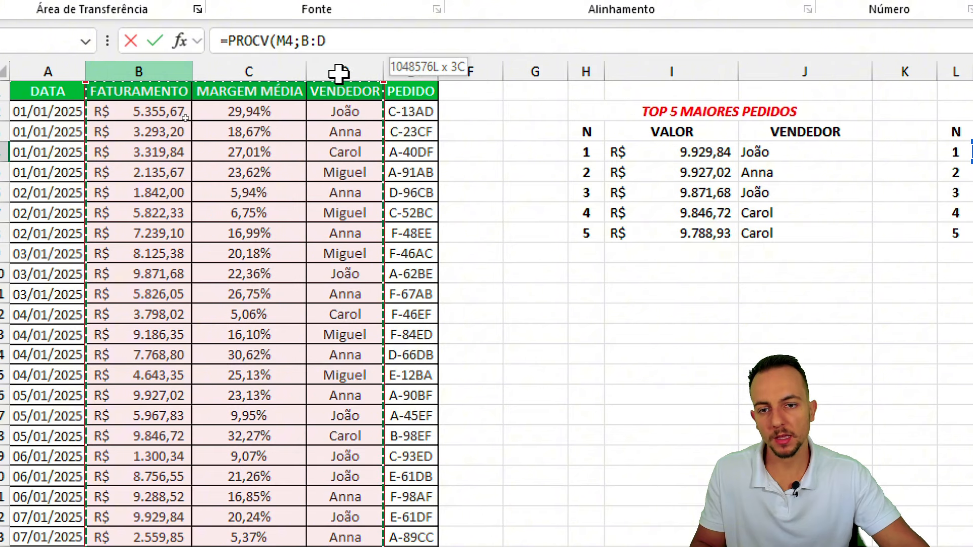
scroll(901, 354, "right", 6)
scroll(900, 354, "right", 4)
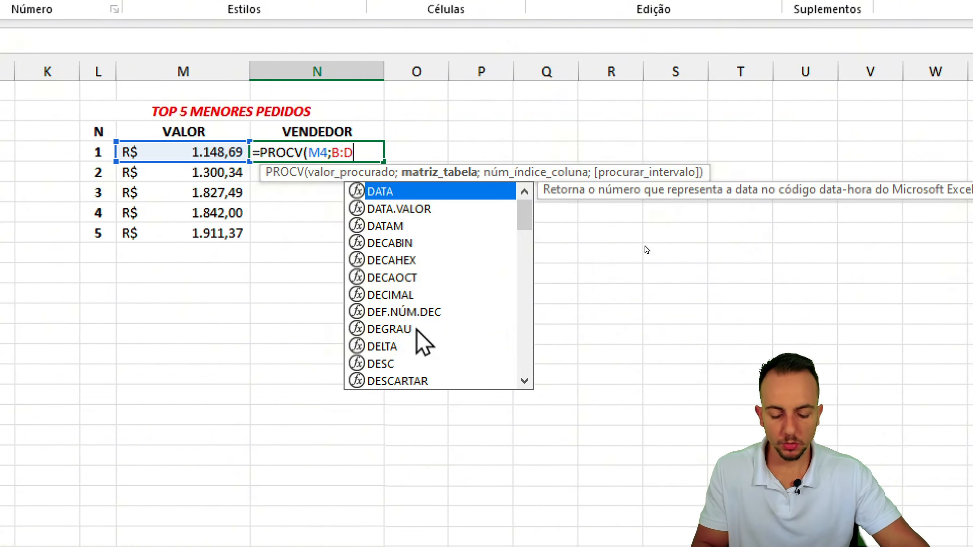
type(";3")
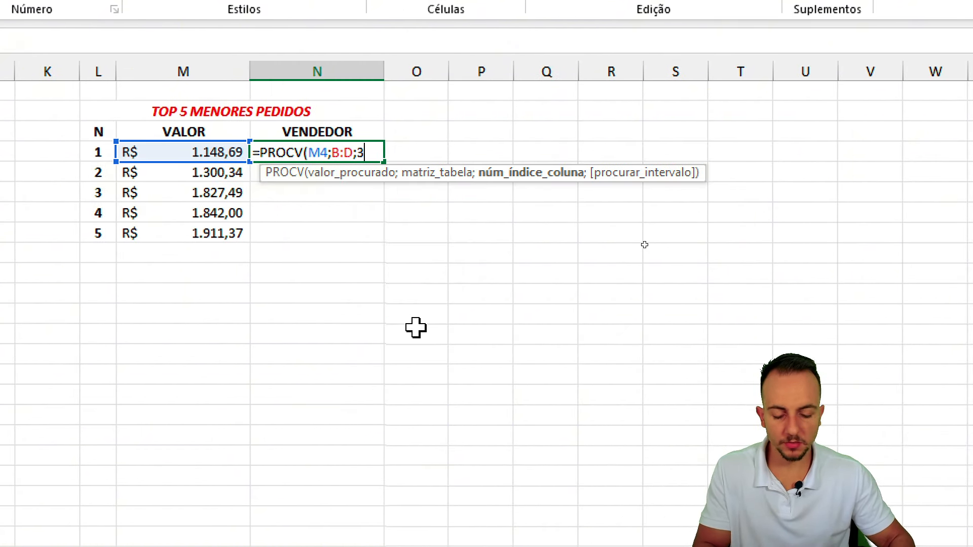
type(";")
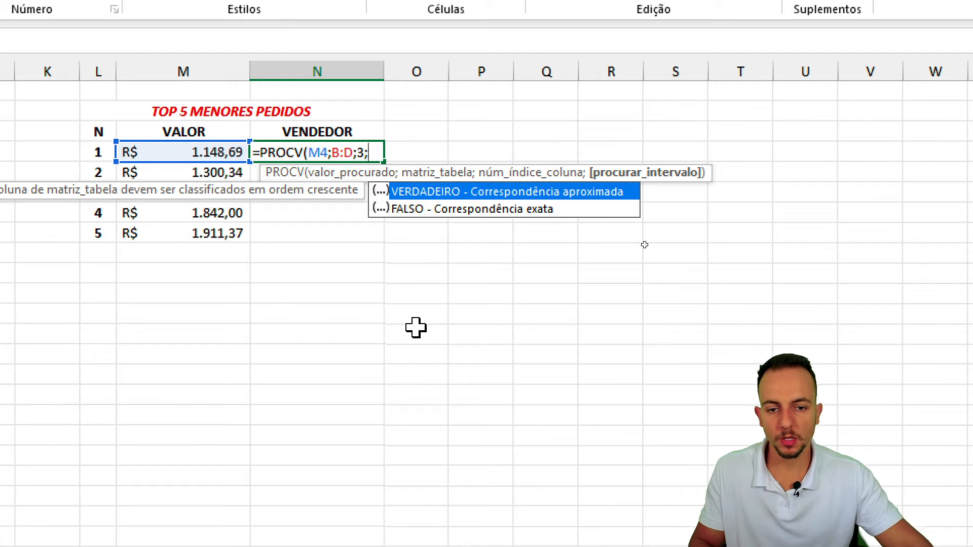
double_click(450, 209)
key("Return")
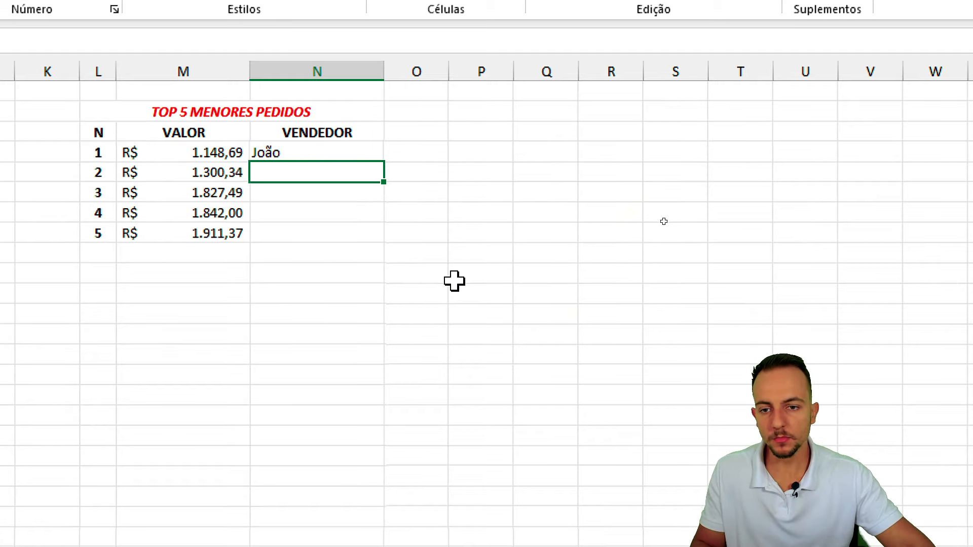
Step: Fill the PROCV seller formula down through rank 5 of the smallest-orders table
left_click_drag(354, 147, 343, 228)
key("ctrl+d")
left_click(343, 234)
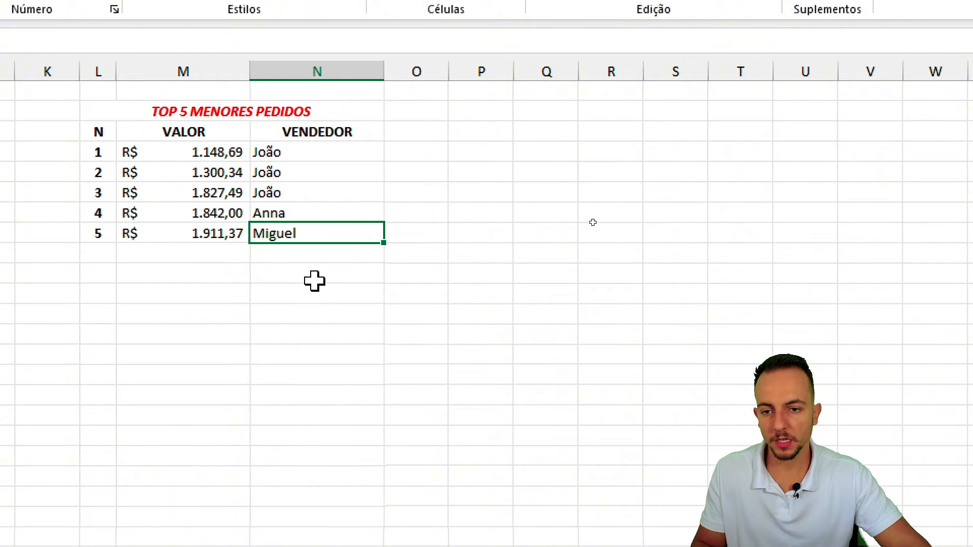
left_click(314, 281)
scroll(102, 282, "left", 5)
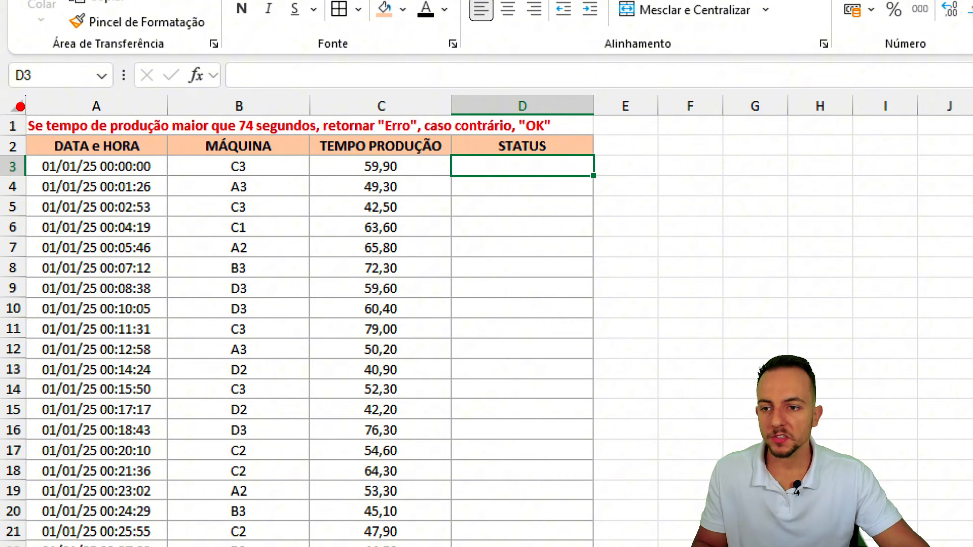
mouse_move(21, 106)
left_mouse_down()
mouse_move(120, 152)
mouse_move(315, 152)
mouse_move(329, 141)
left_mouse_up()
key("e")
mouse_move(314, 90)
left_mouse_down()
mouse_move(587, 146)
mouse_move(690, 110)
left_mouse_up()
left_click_drag(512, 185, 628, 108)
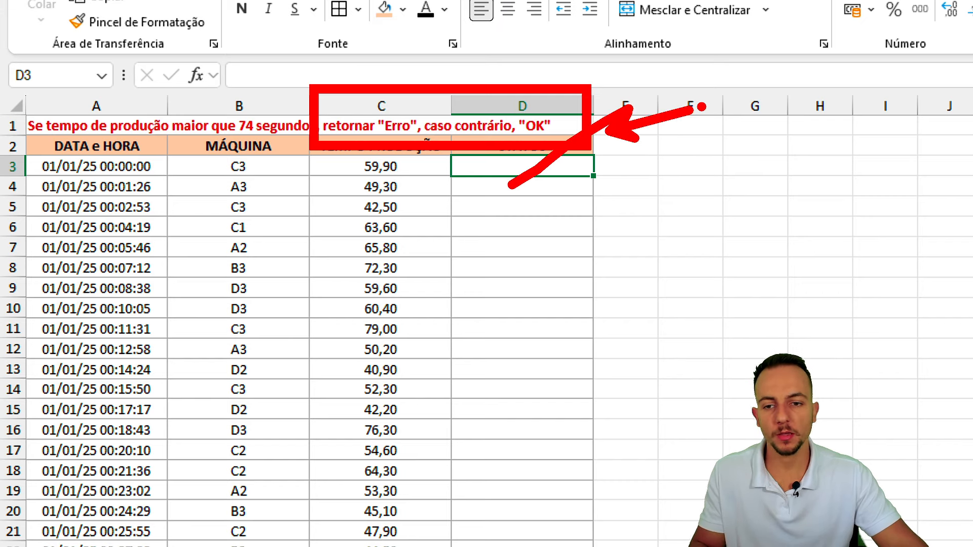
key("Escape")
Step: Review the DATA e HORA, MÁQUINA, TEMPO PRODUÇÃO and STATUS columns of the production table
left_click_drag(114, 147, 109, 391)
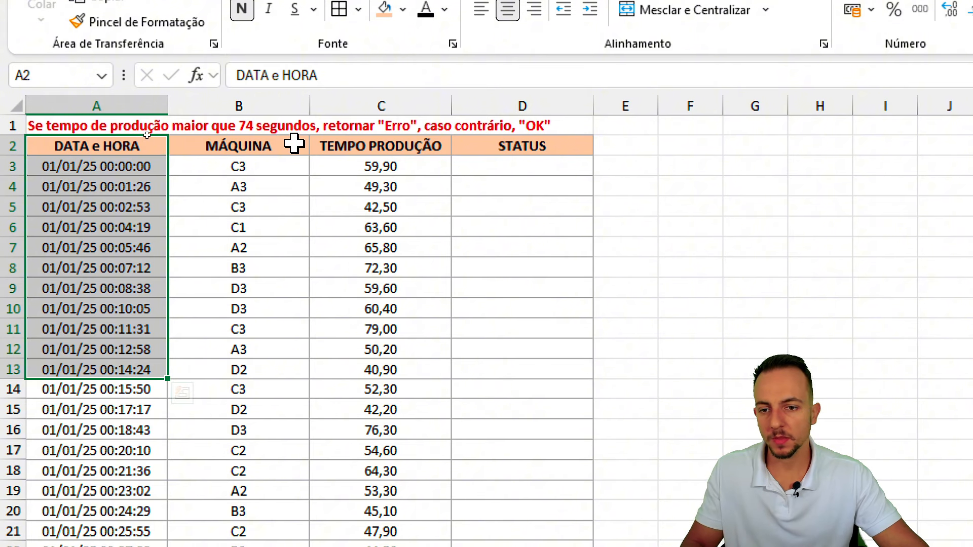
left_click_drag(294, 144, 256, 382)
left_click_drag(441, 152, 393, 354)
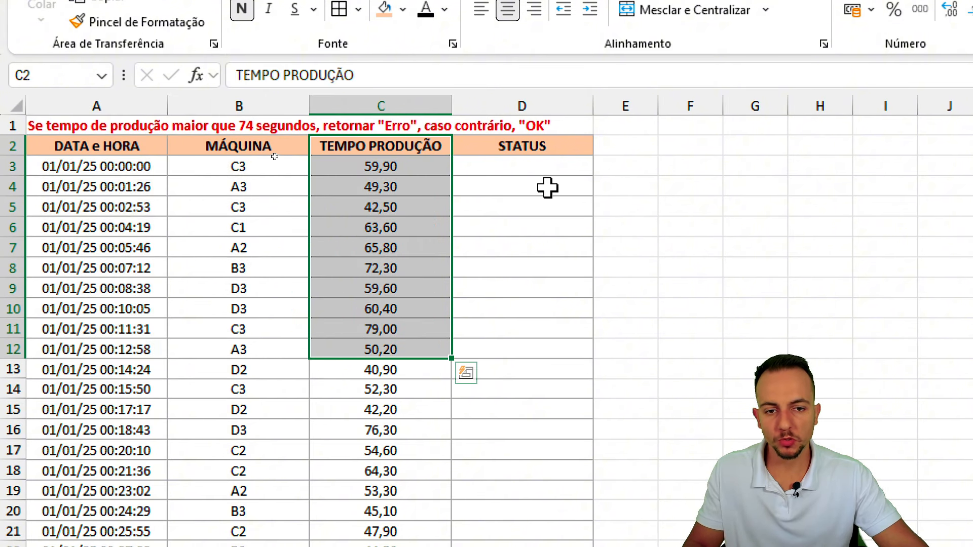
left_click_drag(558, 148, 511, 390)
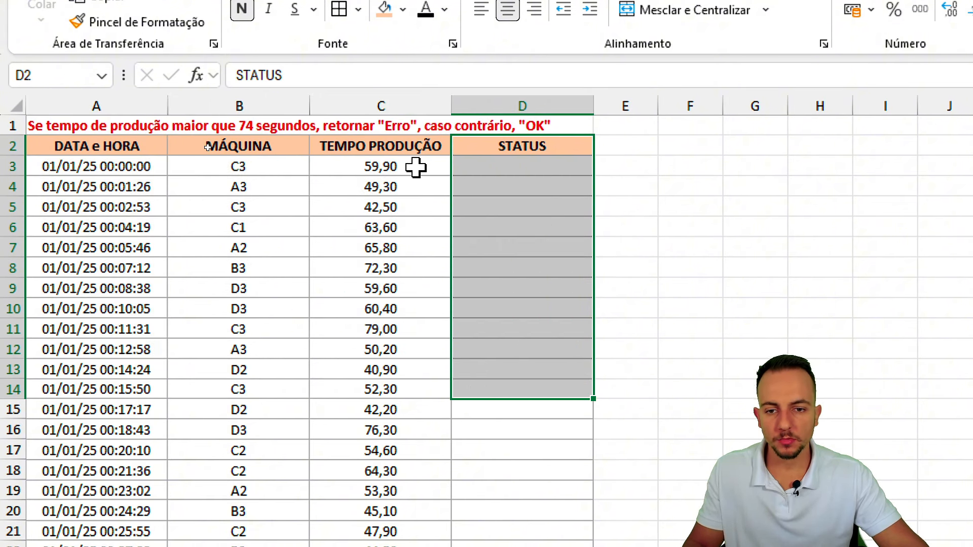
left_click_drag(419, 169, 414, 318)
left_click_drag(495, 175, 489, 270)
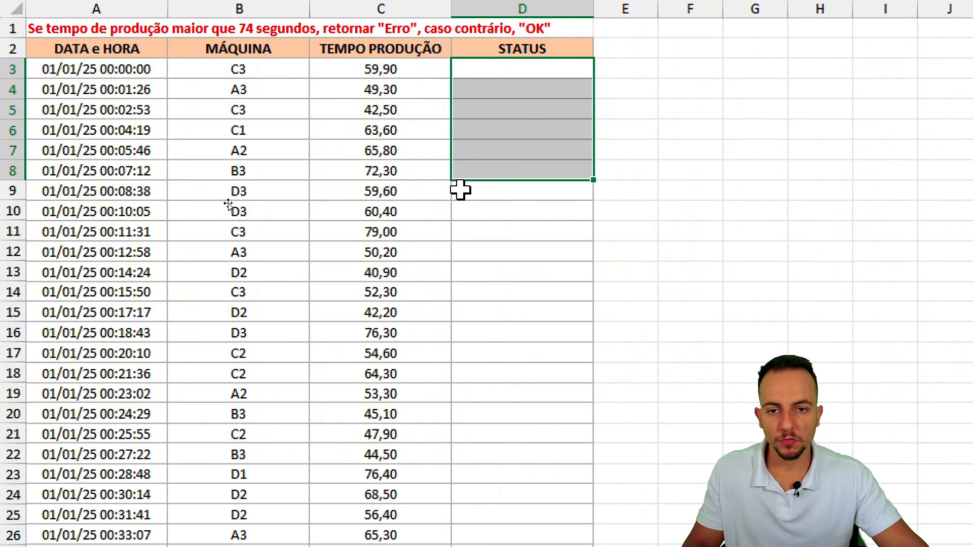
Step: Check the first production time and enter OK as plain text in STATUS cells D3 to D5
left_click(425, 71)
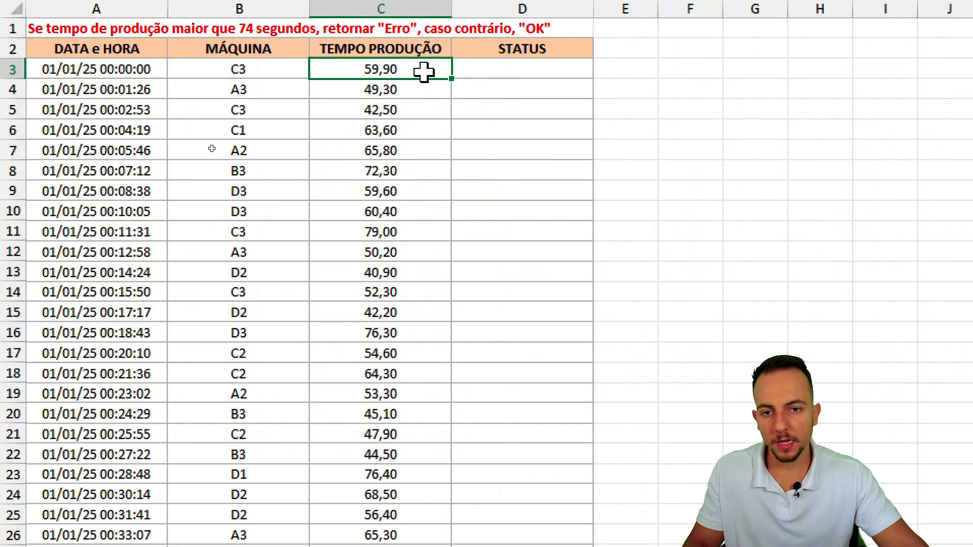
left_click(476, 71)
key("Return")
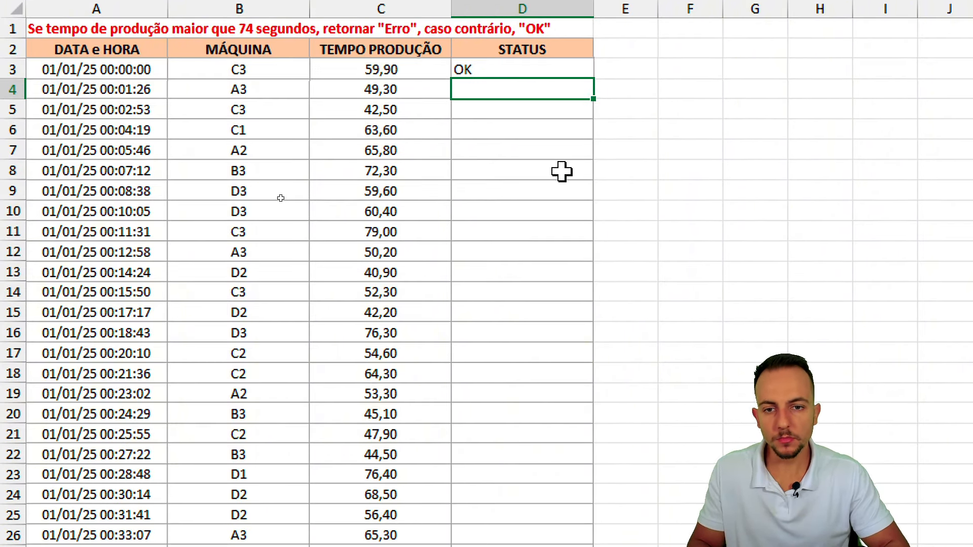
type("OK")
key("Return")
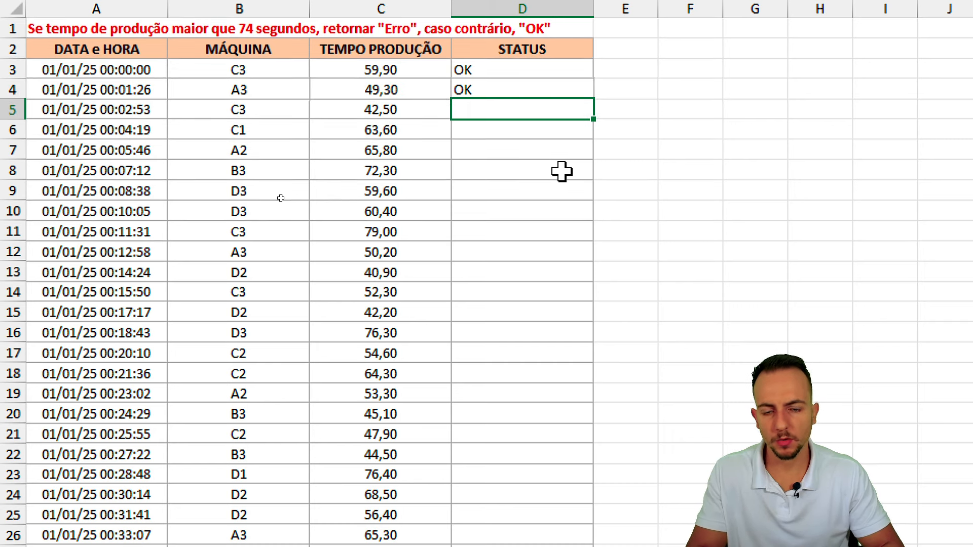
type("OK")
key("Return")
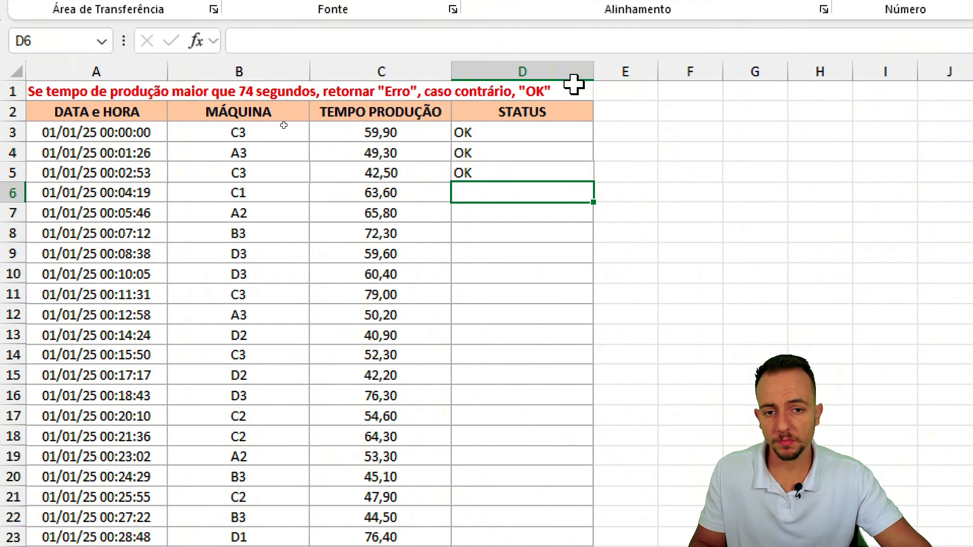
Step: Clear the manually entered STATUS values and return to cell D3
left_click_drag(524, 64, 530, 111)
key("Delete")
key("Up")
key("Down")
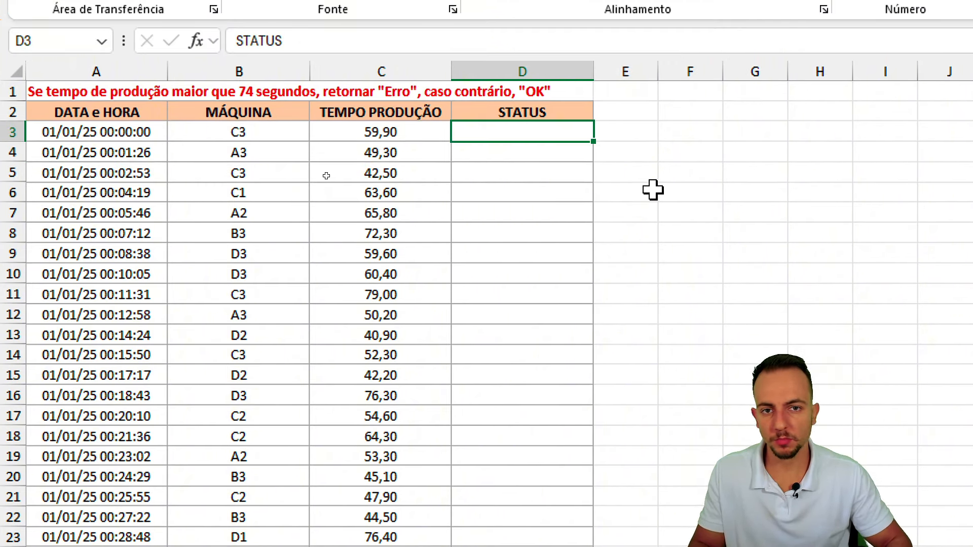
Step: Start an SE formula in STATUS cell D3 with the logical test C3>74
type("=SE")
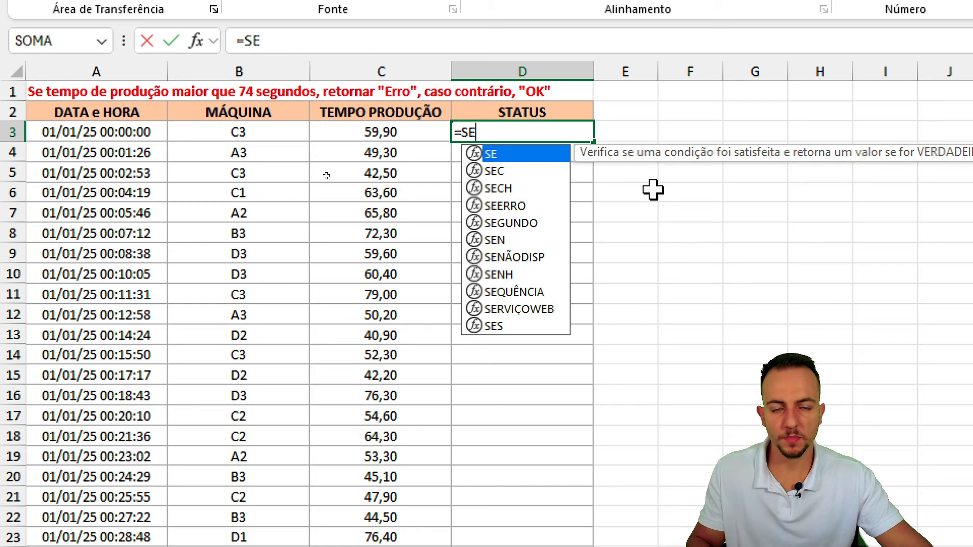
type("(")
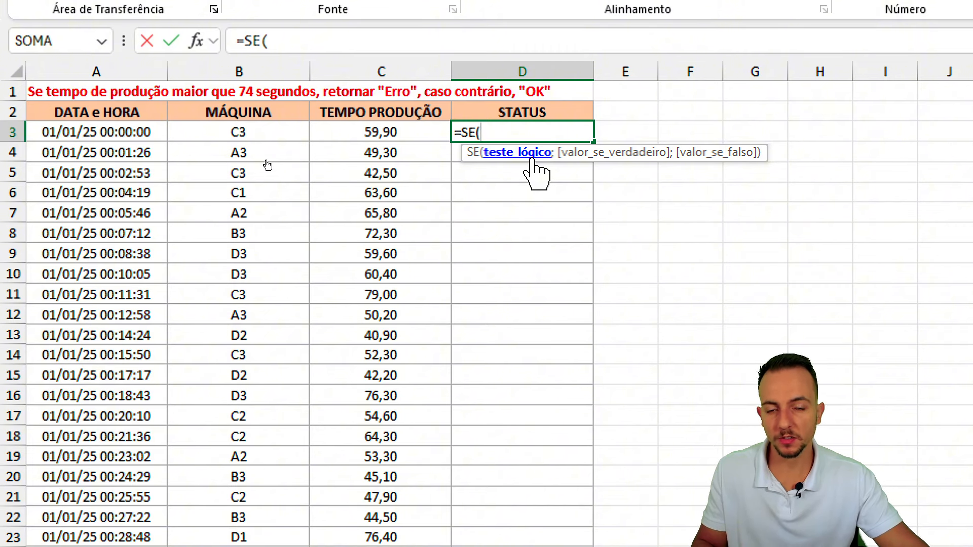
left_click(385, 131)
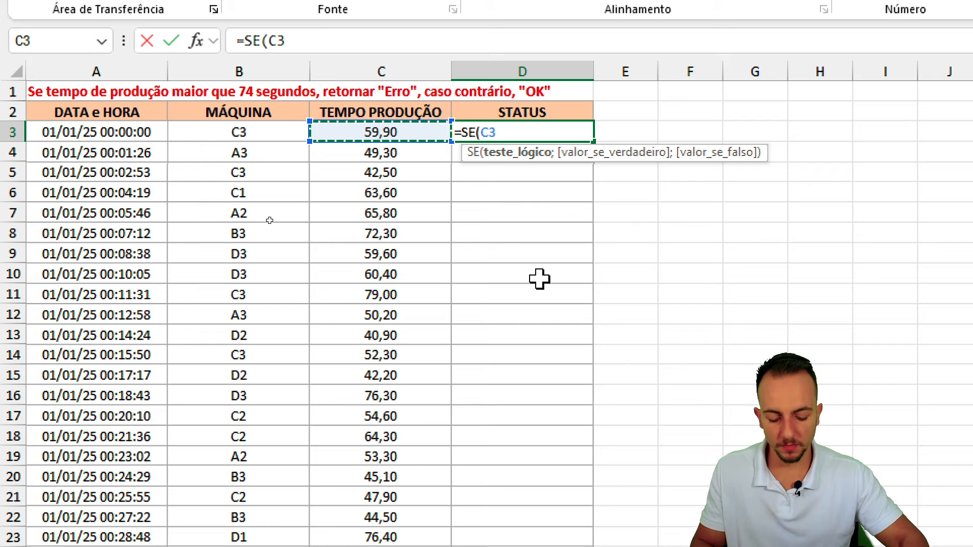
type(">")
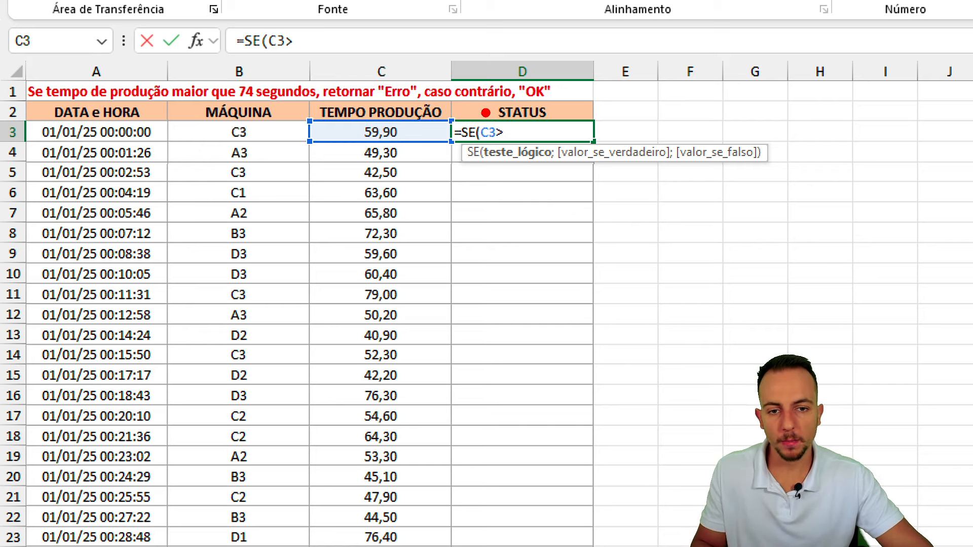
left_click_drag(486, 113, 518, 152)
mouse_move(511, 216)
left_mouse_down()
mouse_move(515, 347)
mouse_move(579, 338)
mouse_move(541, 353)
left_mouse_up()
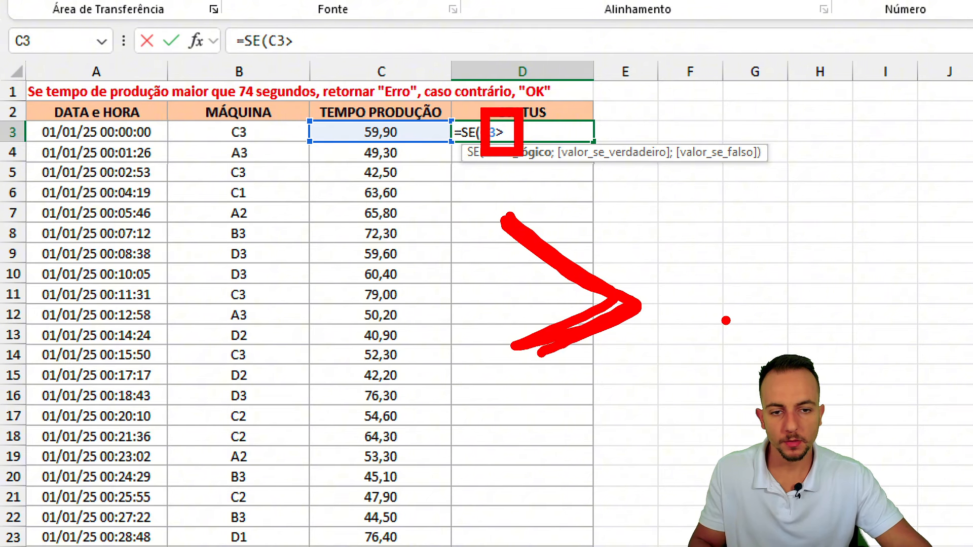
key("Escape")
type("74")
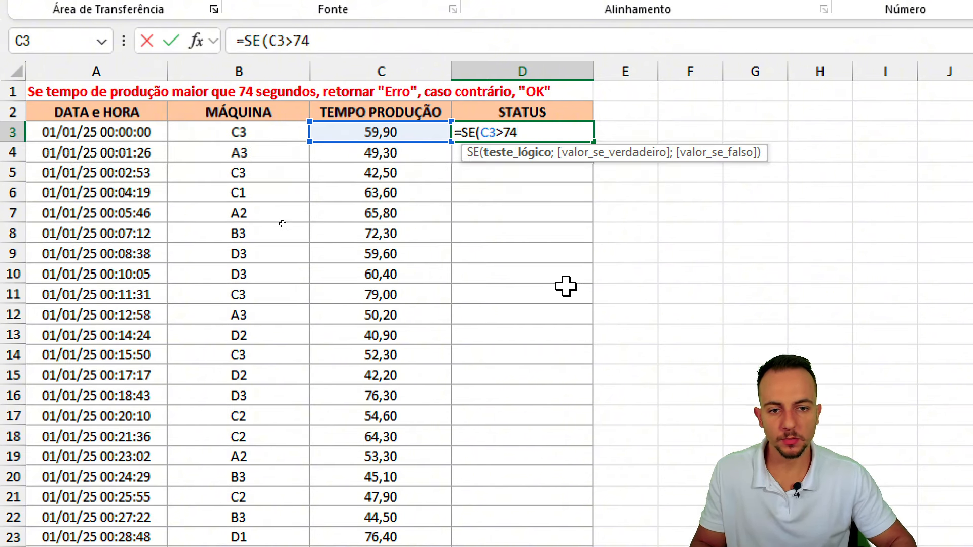
Step: Complete the SE formula in D3 to return "ERRO" when true and "OK" when false
type(";")
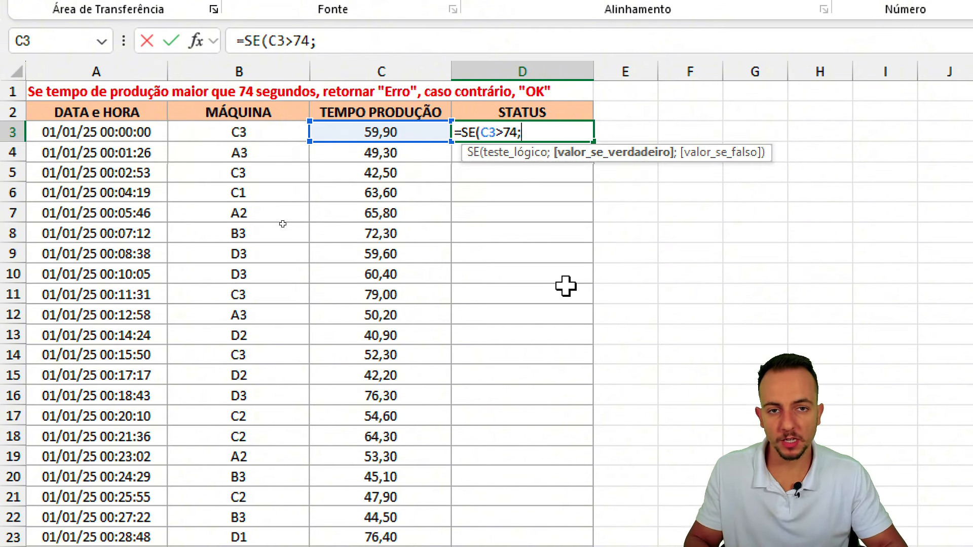
type("\"")
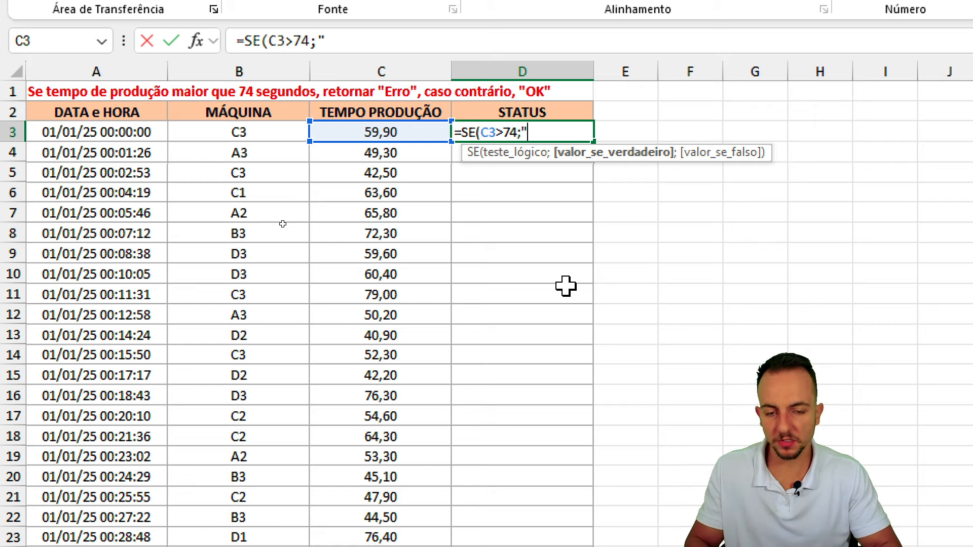
type("ERRO\"")
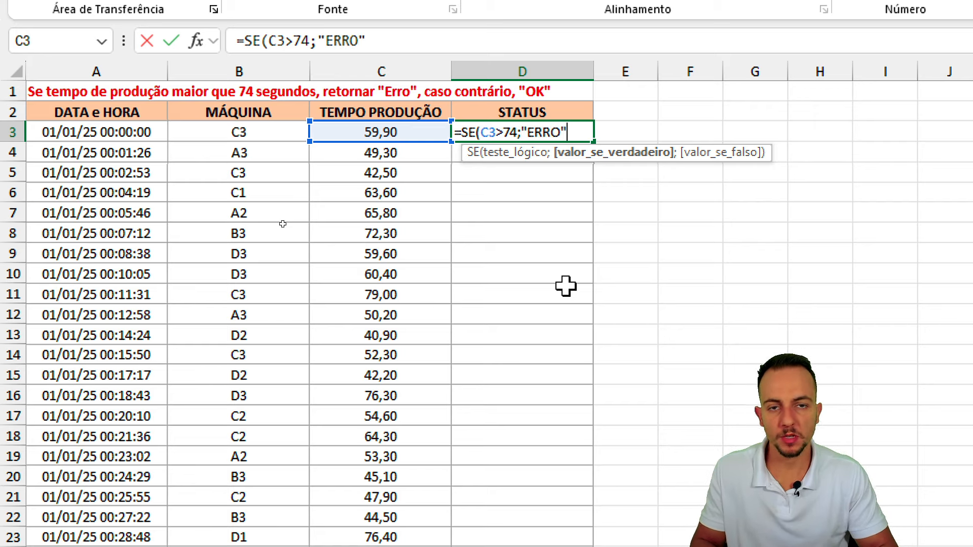
type(";")
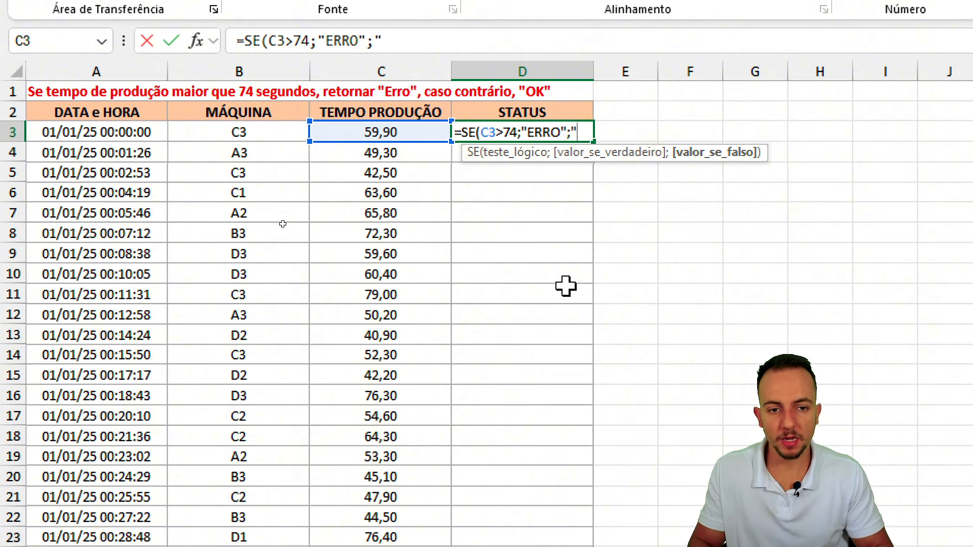
type("\"OK\"")
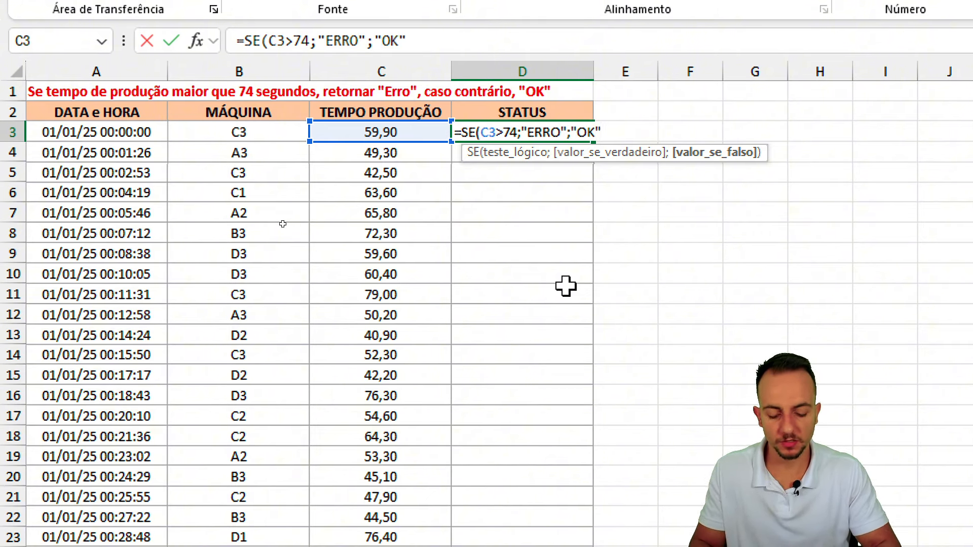
type(")")
key("Return")
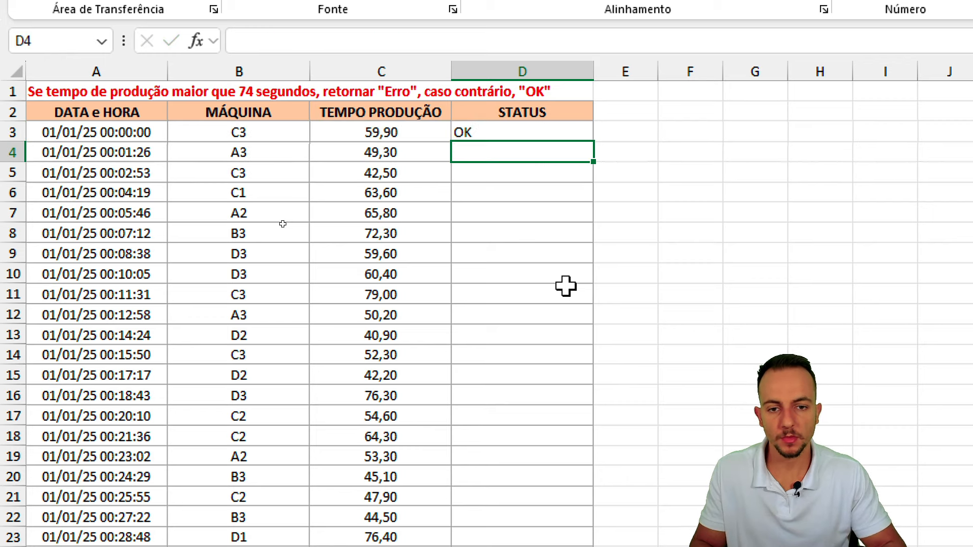
left_click(562, 133)
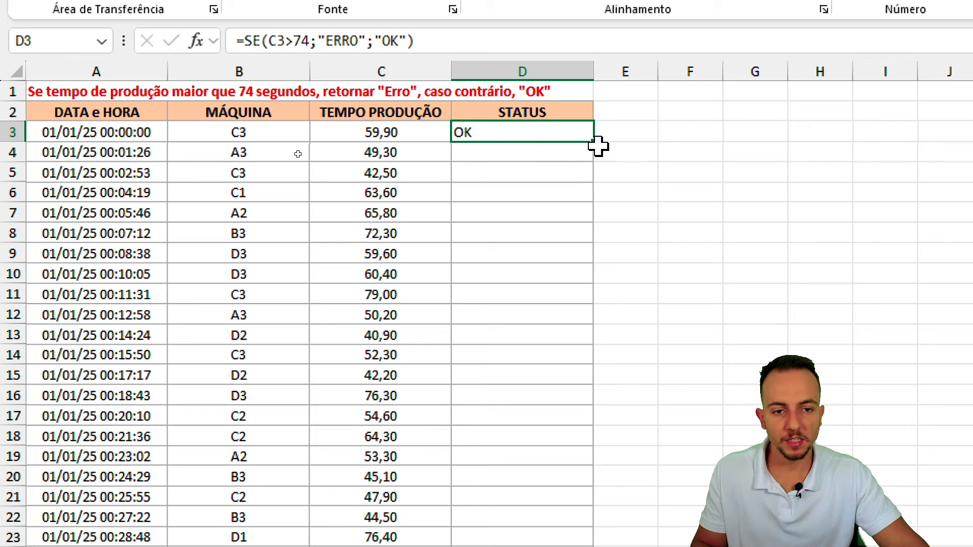
left_click_drag(577, 134, 575, 151)
mouse_move(643, 186)
left_mouse_down()
mouse_move(708, 258)
mouse_move(806, 207)
left_mouse_up()
left_click_drag(753, 215, 831, 279)
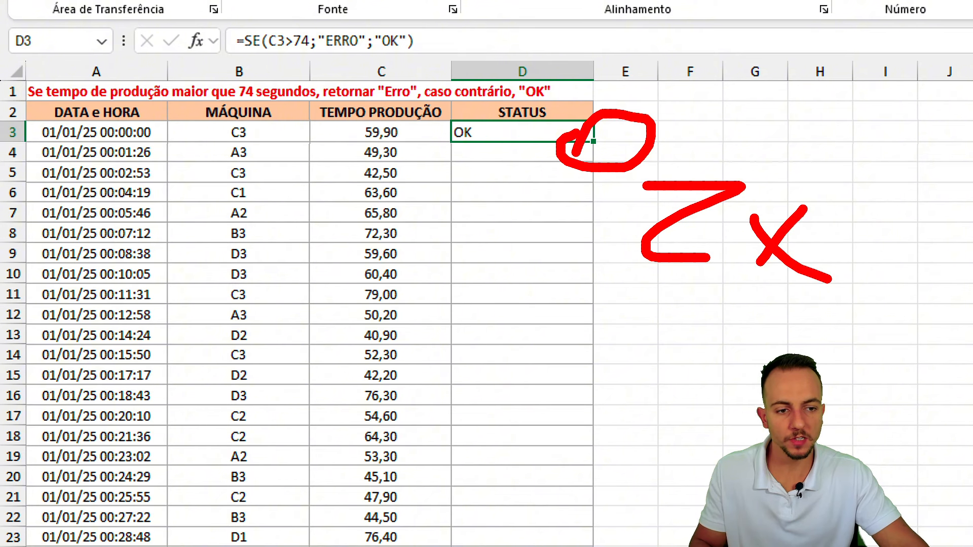
Step: Fill the SE formula from D3 down the whole STATUS column and check the classified rows
key("Escape")
double_click(593, 141)
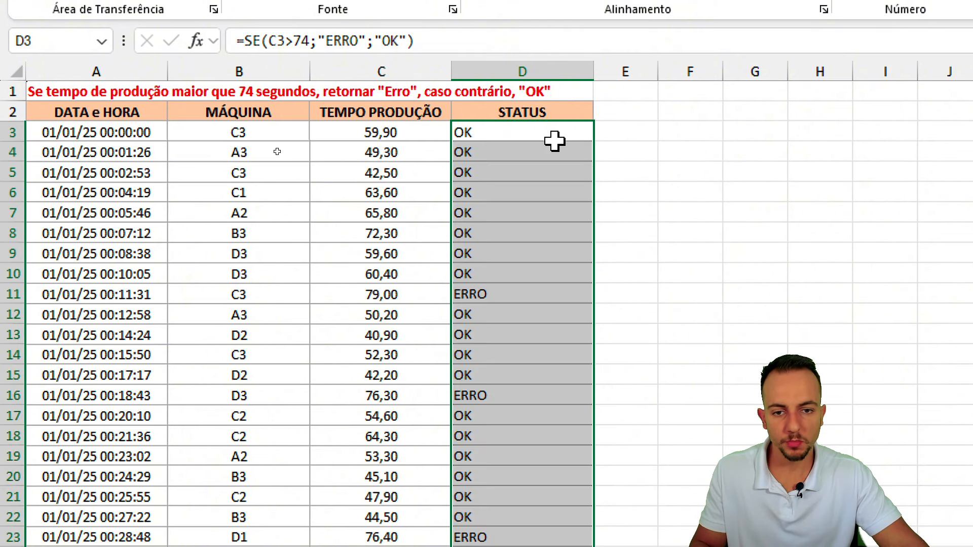
left_click(556, 142)
key("ctrl+2")
left_click_drag(501, 191, 459, 209)
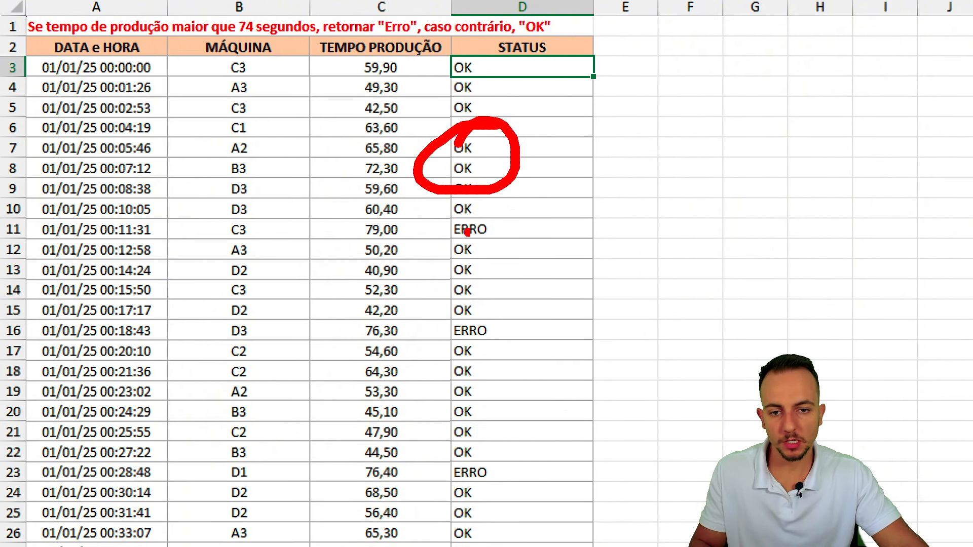
left_click_drag(505, 268, 508, 272)
key("Escape")
Step: Try production times of 15 and 75 in C11 to test the STATUS formula
left_click(408, 232)
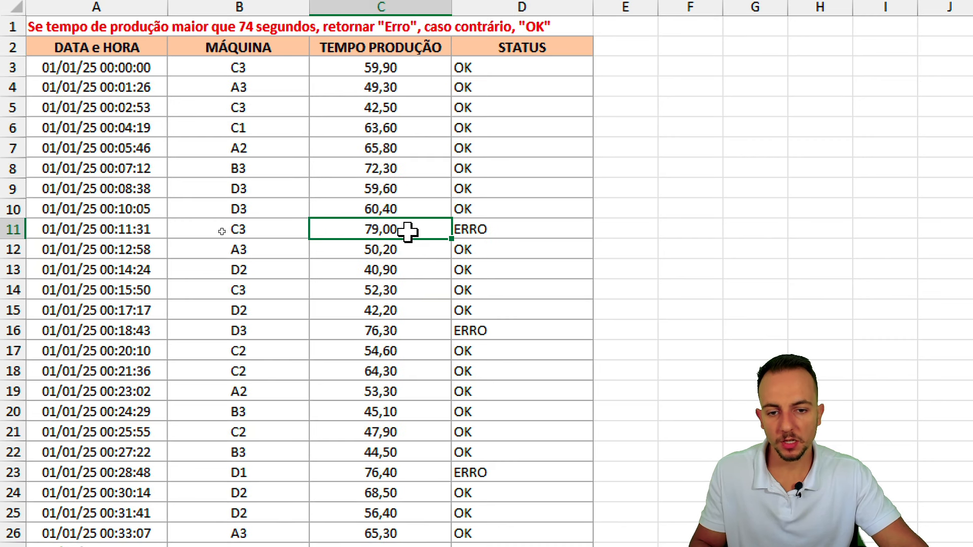
left_click_drag(408, 232, 491, 236)
left_click(424, 233)
type("15")
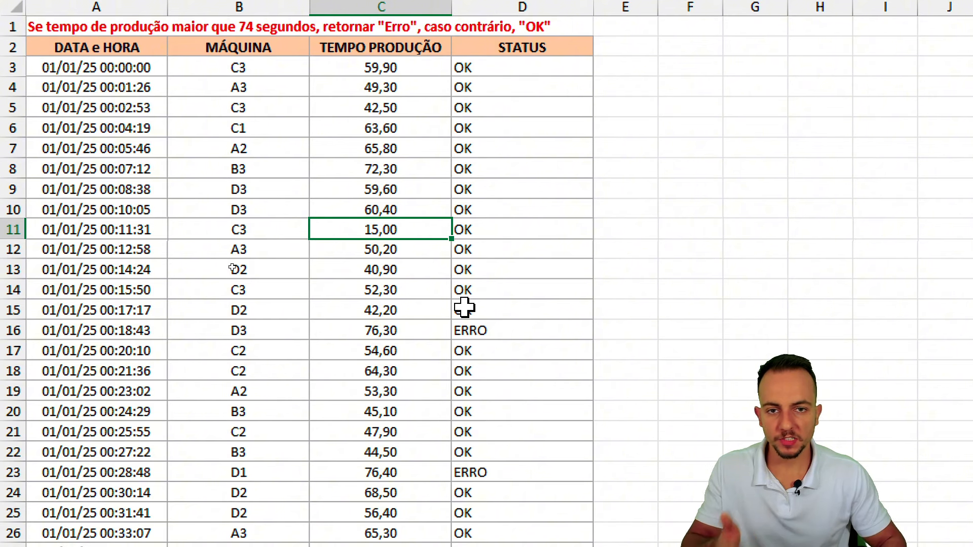
type("5")
key("ctrl+Return")
type("75")
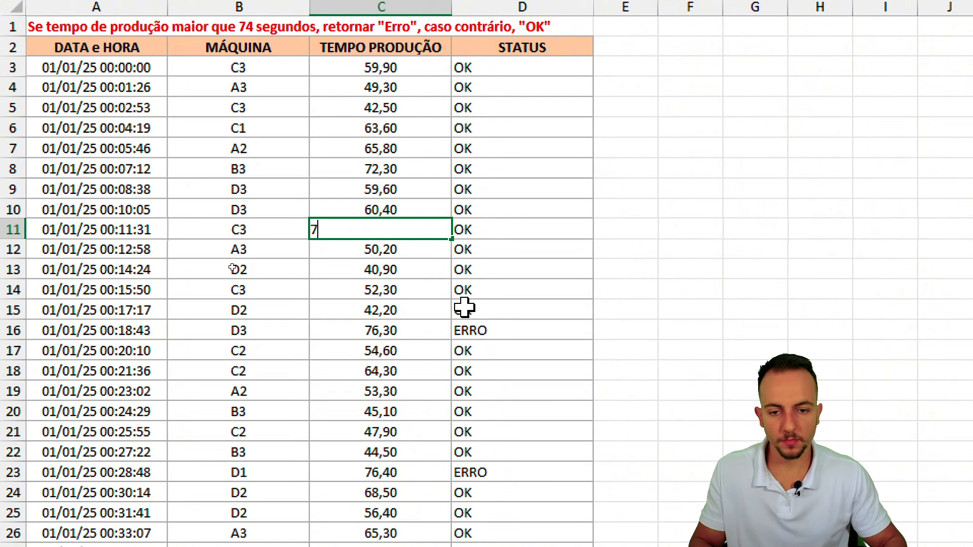
key("ctrl+Return")
Step: Undo the test entries and restore the production time in C11 to 79
key("ctrl+z")
key("ctrl+z")
type("79")
key("ctrl+Return")
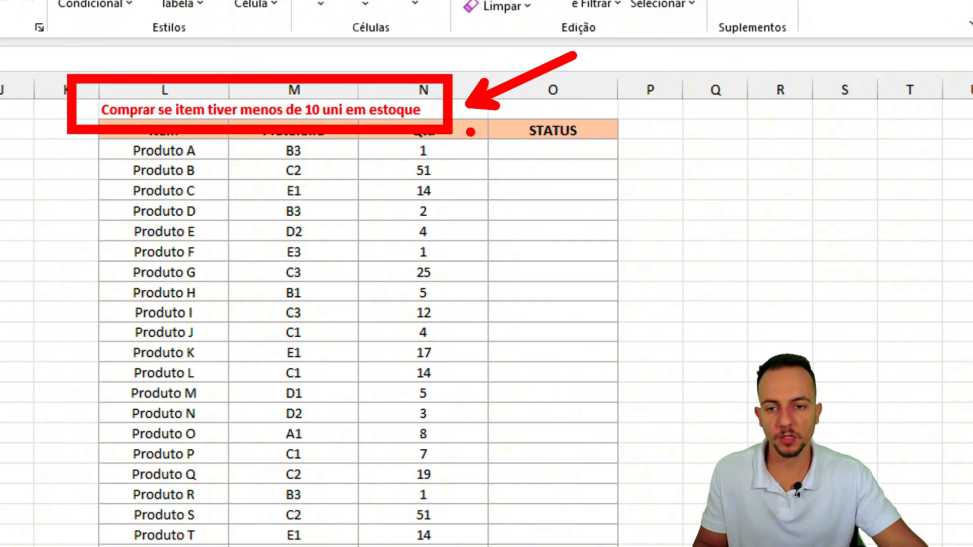
Step: Enter COMPRAR, OK, OK and COMPRAR as plain text in the stock table's STATUS cells for Produto A to Produto D
left_click_drag(471, 132, 456, 330)
left_click(553, 151)
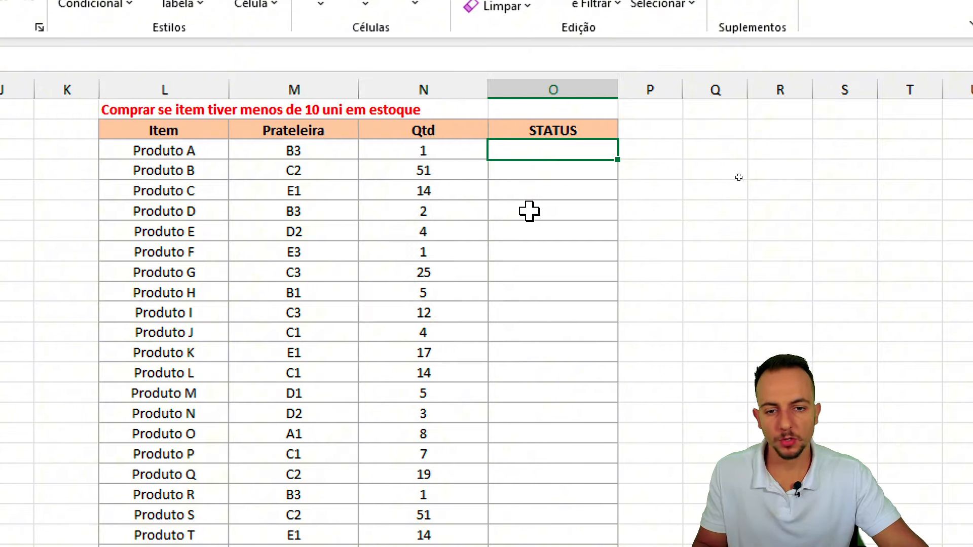
type("COMPRAR")
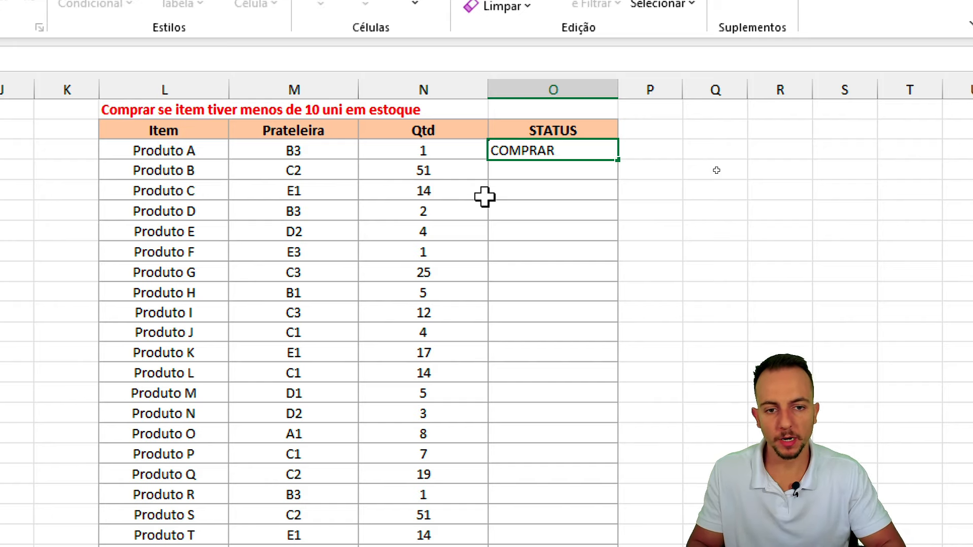
key("Return")
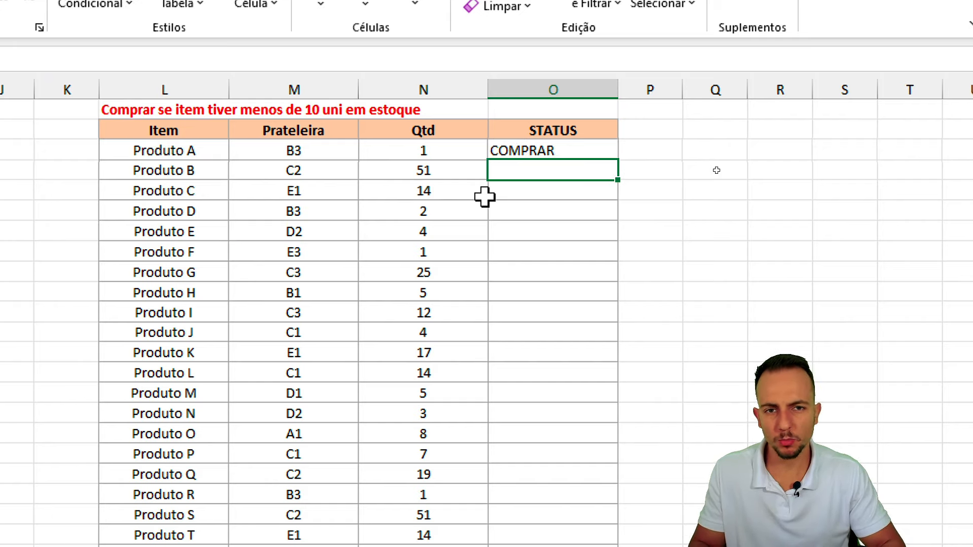
type("OK")
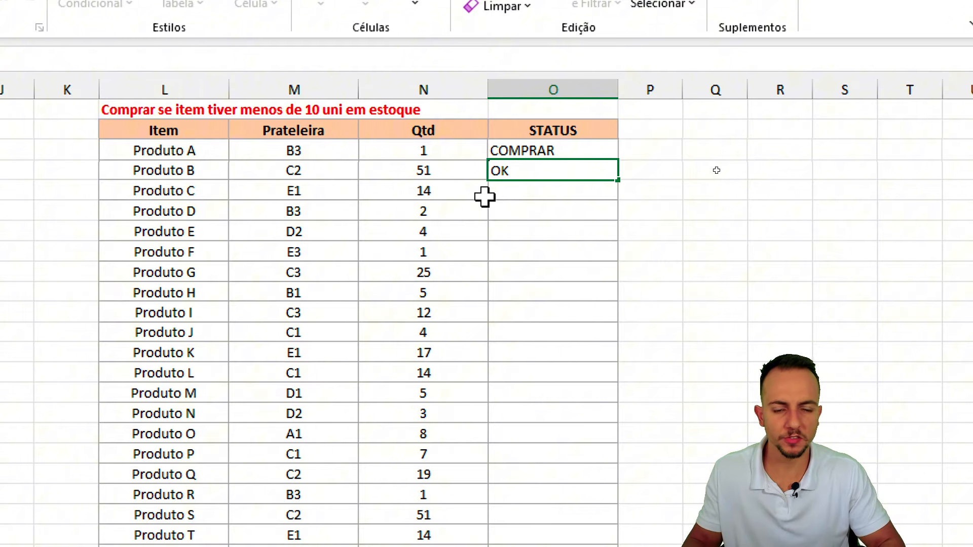
key("Return")
type("OK")
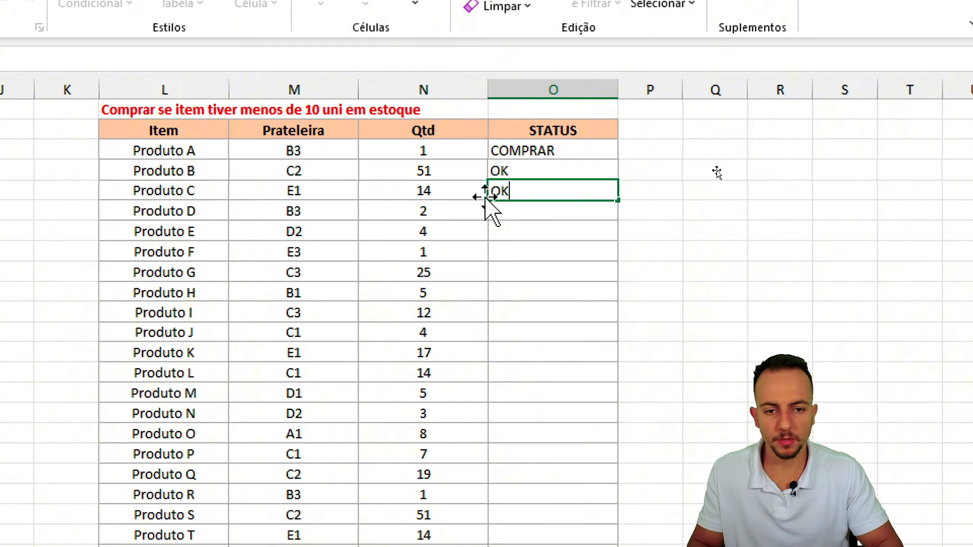
key("Return")
type("OK")
key("BackSpace")
key("BackSpace")
type("COMPRAR")
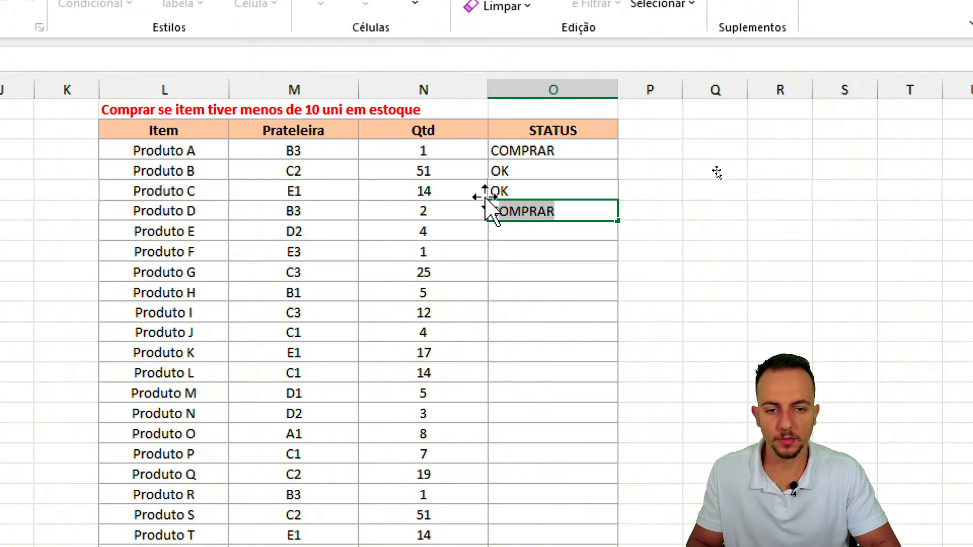
key("Return")
Step: Clear the manually entered STATUS values for Produto A to Produto D in the stock table
left_click_drag(538, 162, 556, 208)
key("Delete")
left_click(538, 150)
key("Delete")
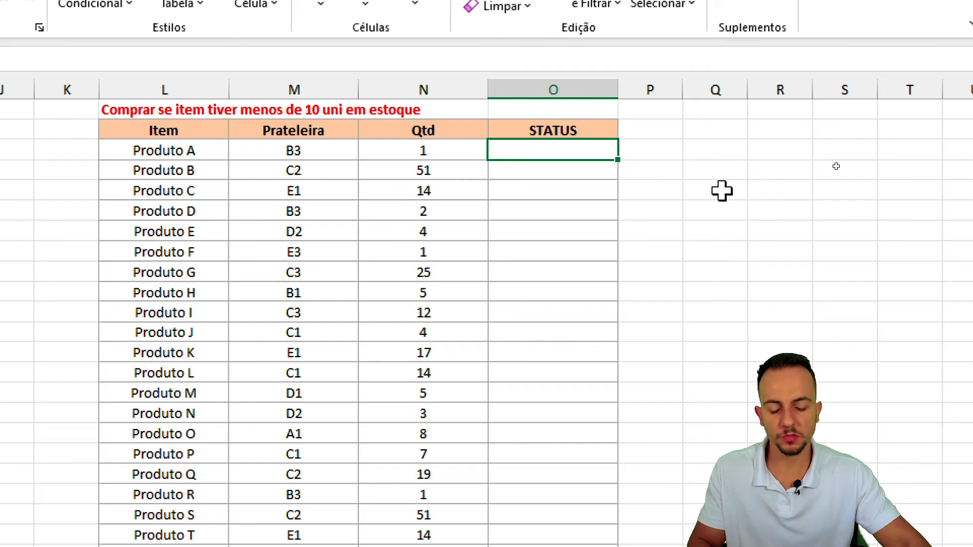
Step: Start an SE formula in stock STATUS cell O3 with the logical test N3<10
type("=SE")
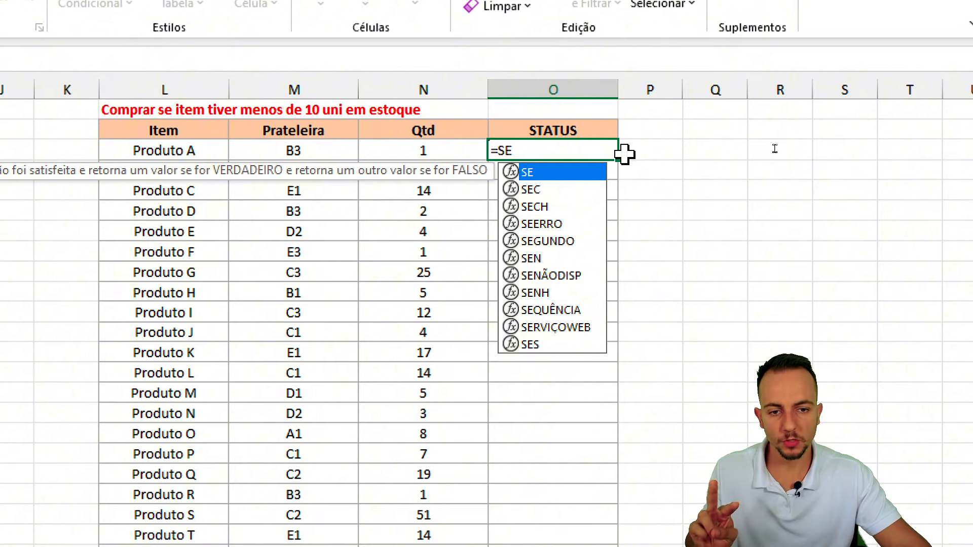
type("(")
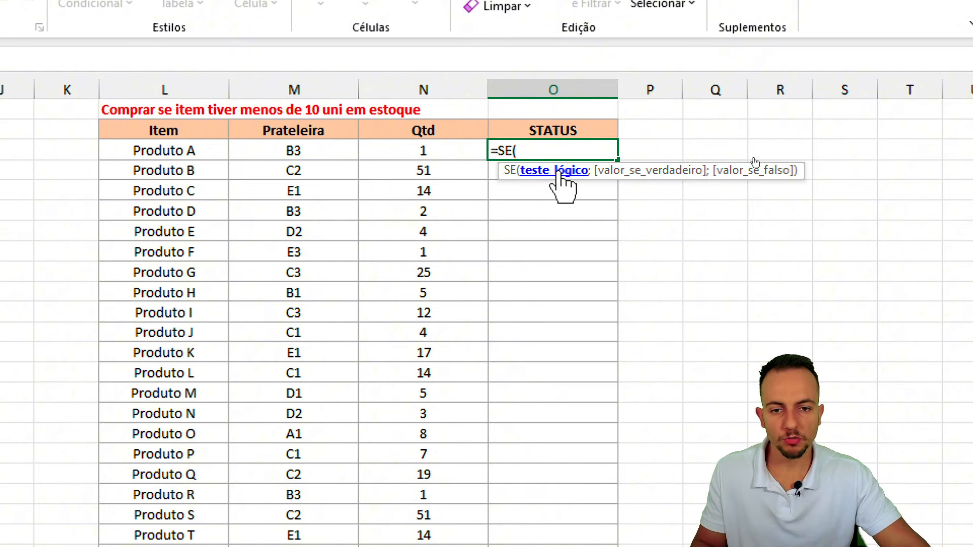
left_click(436, 148)
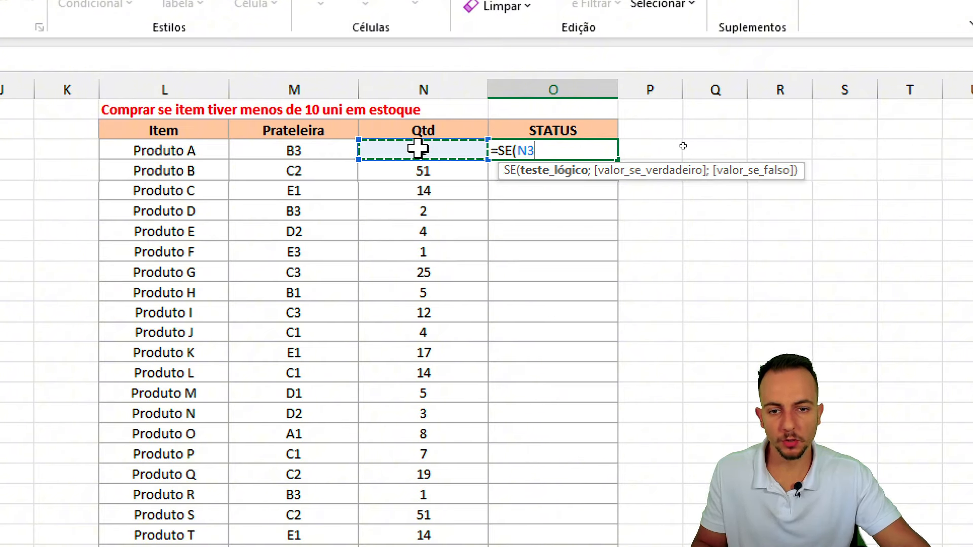
type("<")
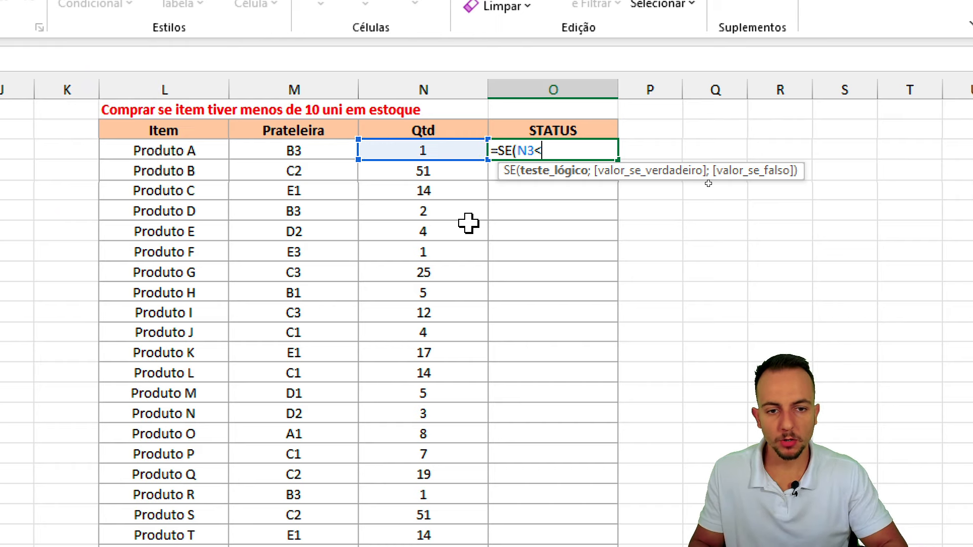
key("ctrl+2")
left_click_drag(578, 227, 629, 319)
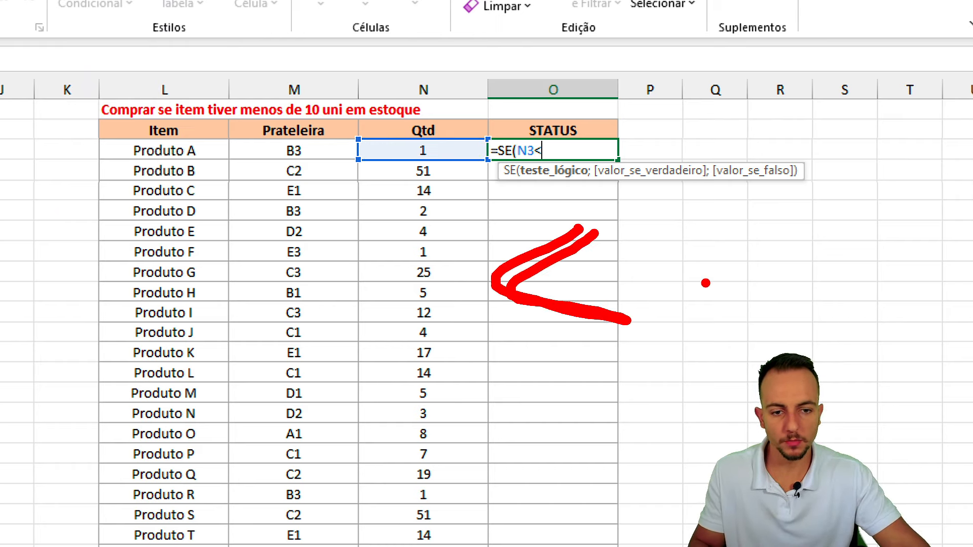
key("Escape")
type("10;")
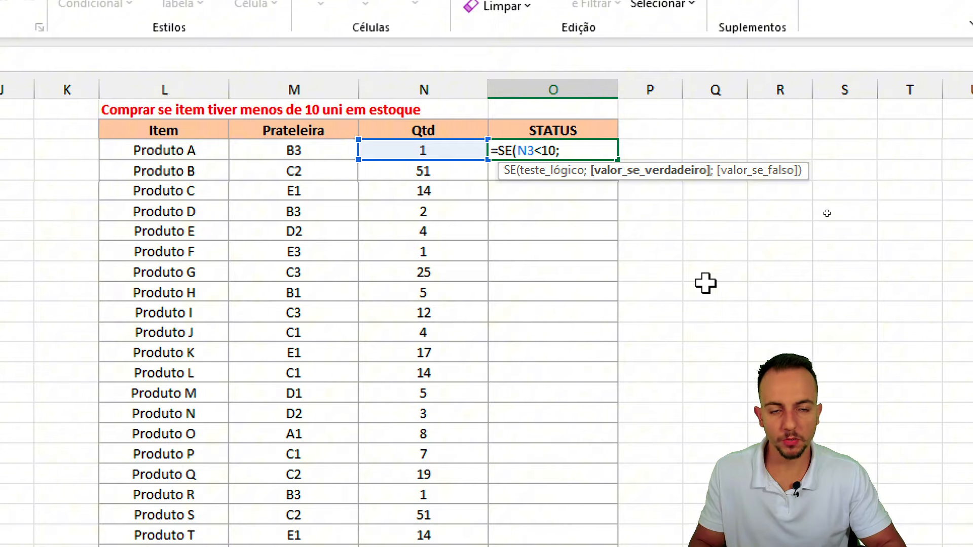
Step: Complete the SE formula in O3 to return "COMPRAR ITEM" when true and "OK" when false
type("\"COMPRAR ITEM")
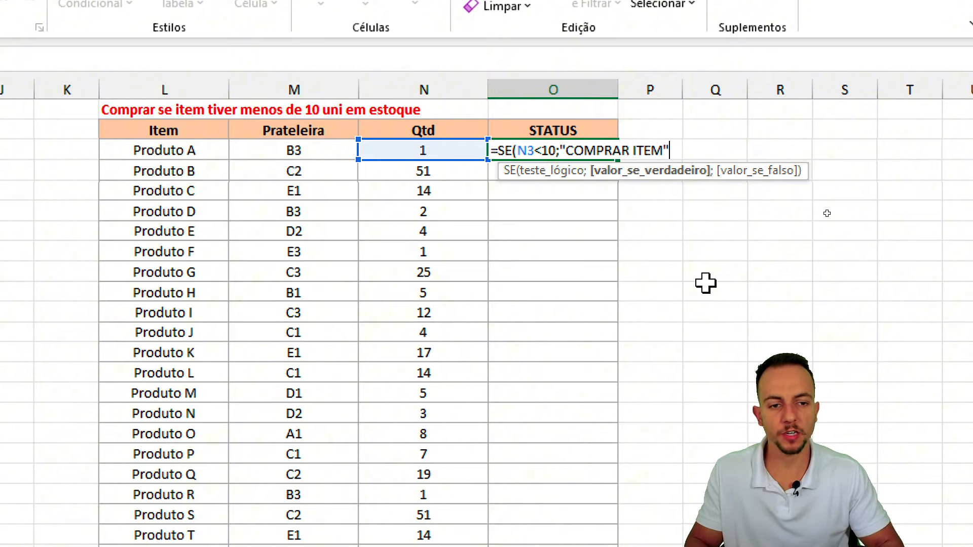
type("\";")
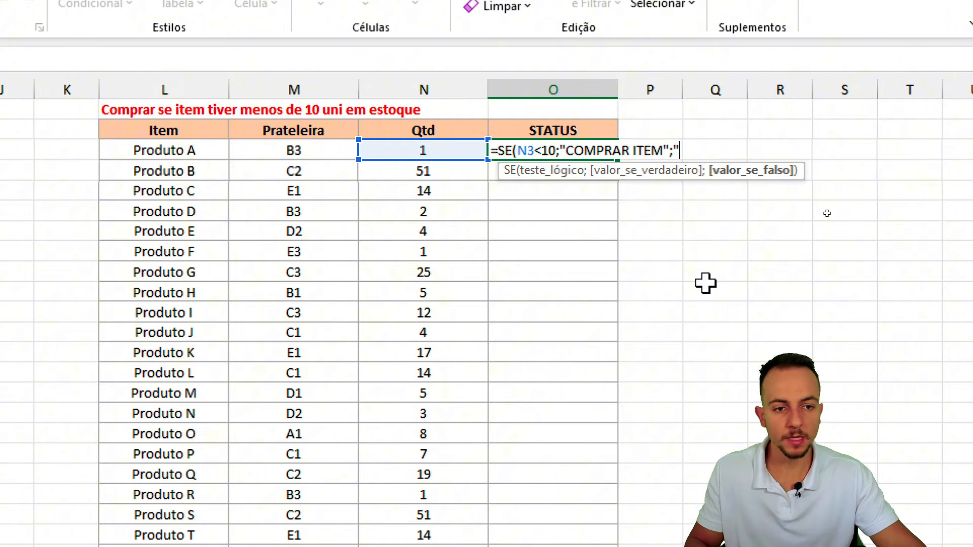
type("\"OK")
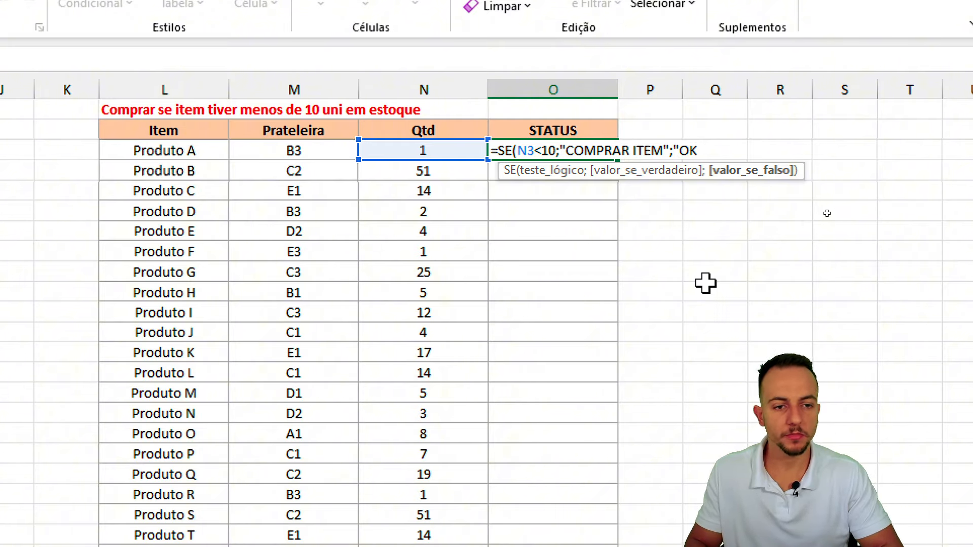
type("\")")
key("Return")
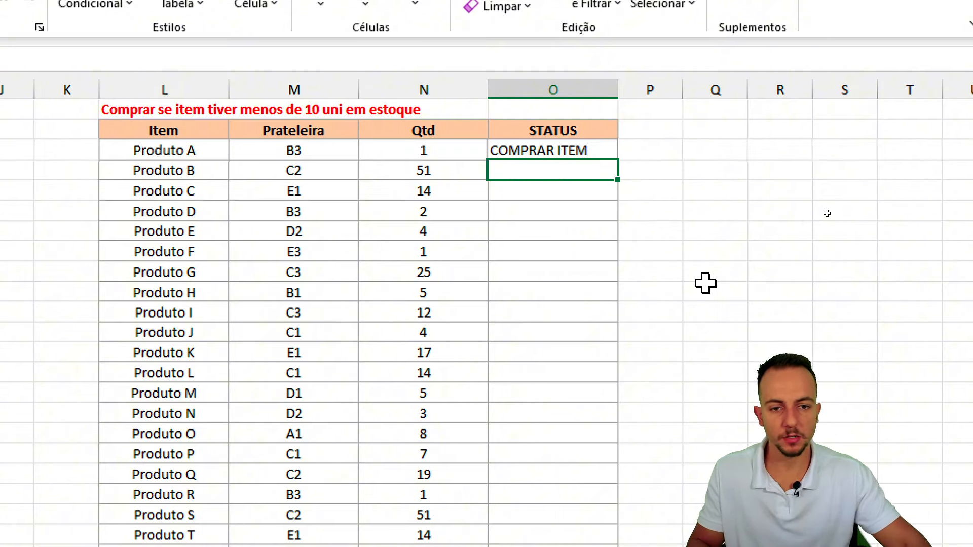
Step: Fill the SE formula from O3 down the stock table's STATUS column and return to O3
mouse_move(456, 127)
left_mouse_down()
mouse_move(403, 130)
mouse_move(426, 153)
left_mouse_up()
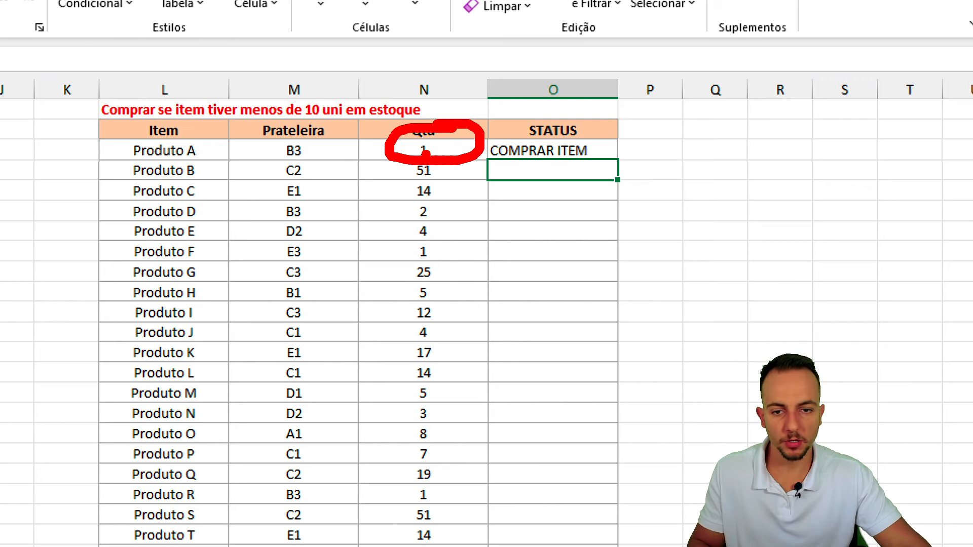
left_click(603, 152)
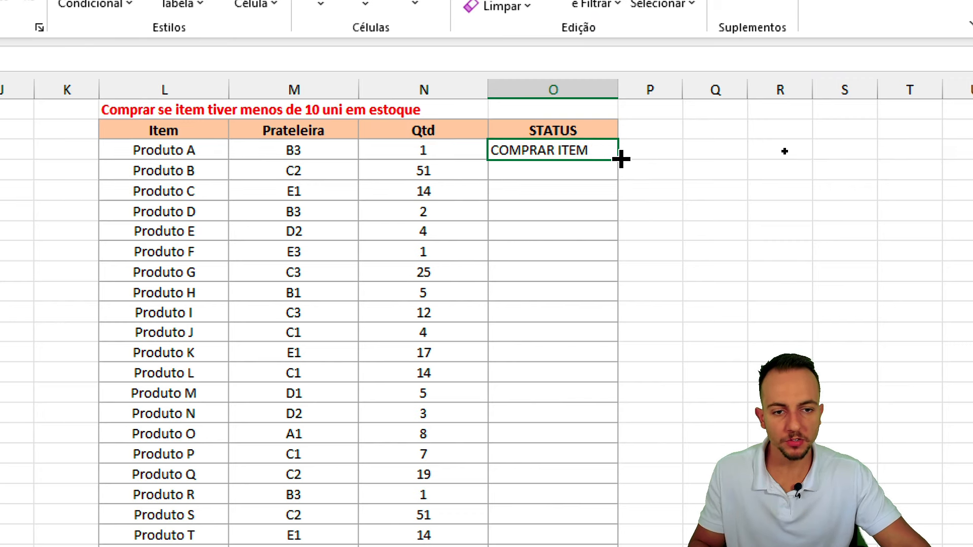
double_click(622, 159)
left_click(582, 156)
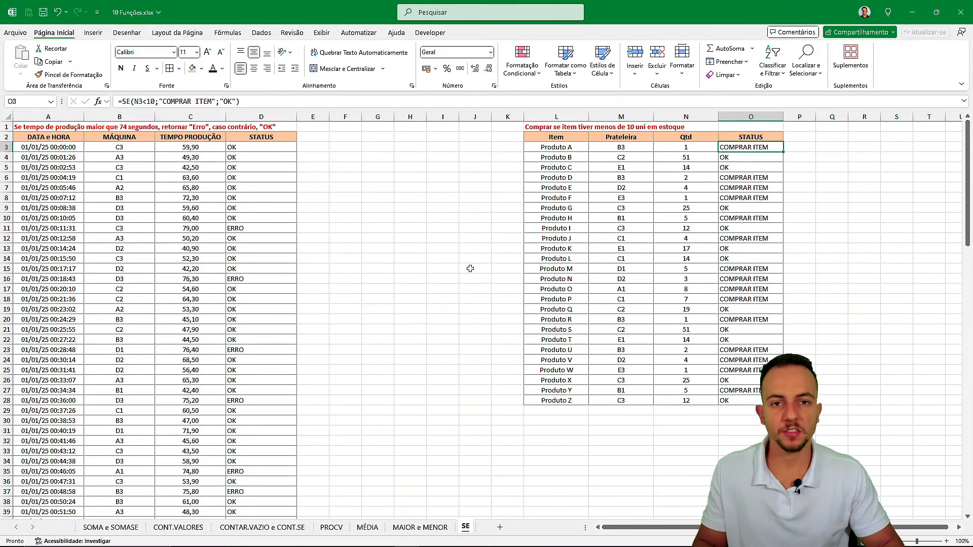
Step: Review the workbook's other function sheets, going back from MAIOR e MENOR to SOMA e SOMASE
key("ctrl+Page_Up")
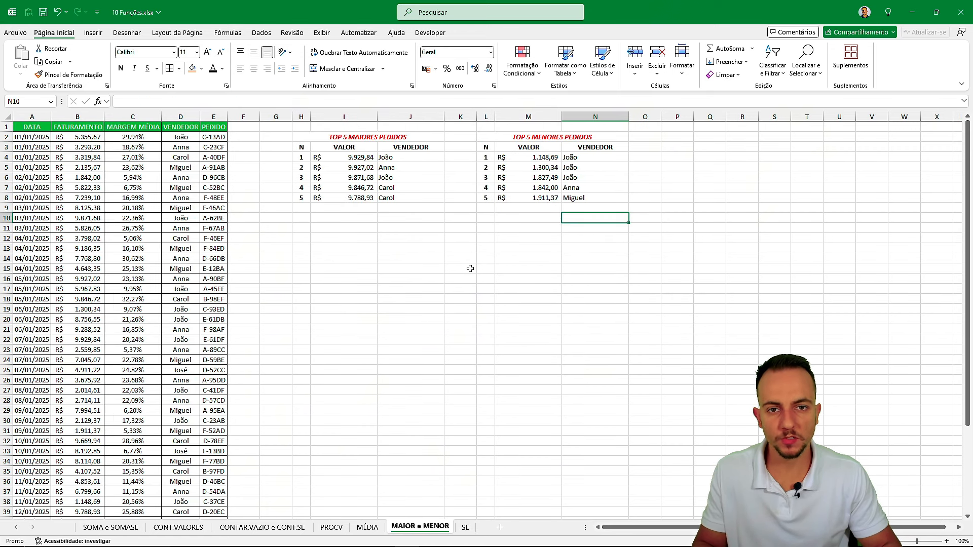
key("ctrl+Page_Up")
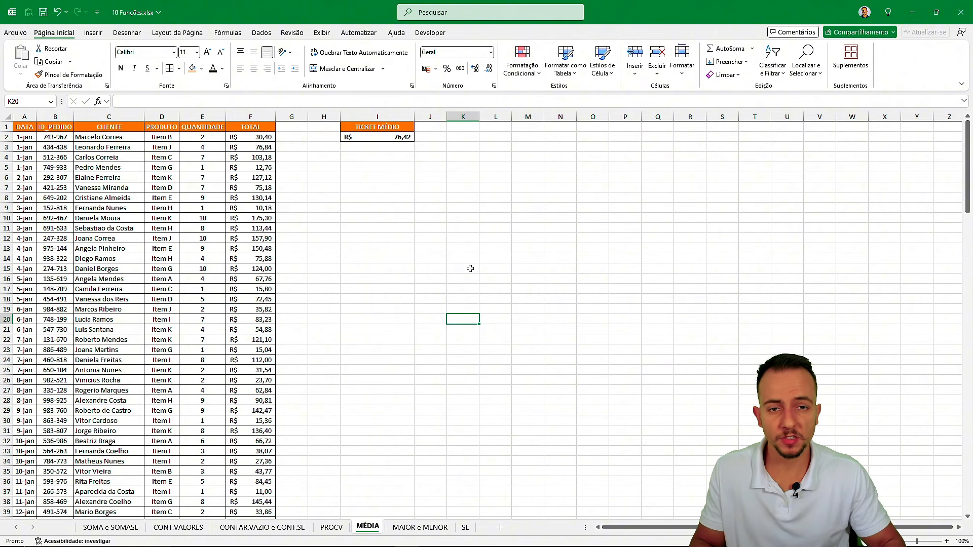
key("ctrl+Page_Up")
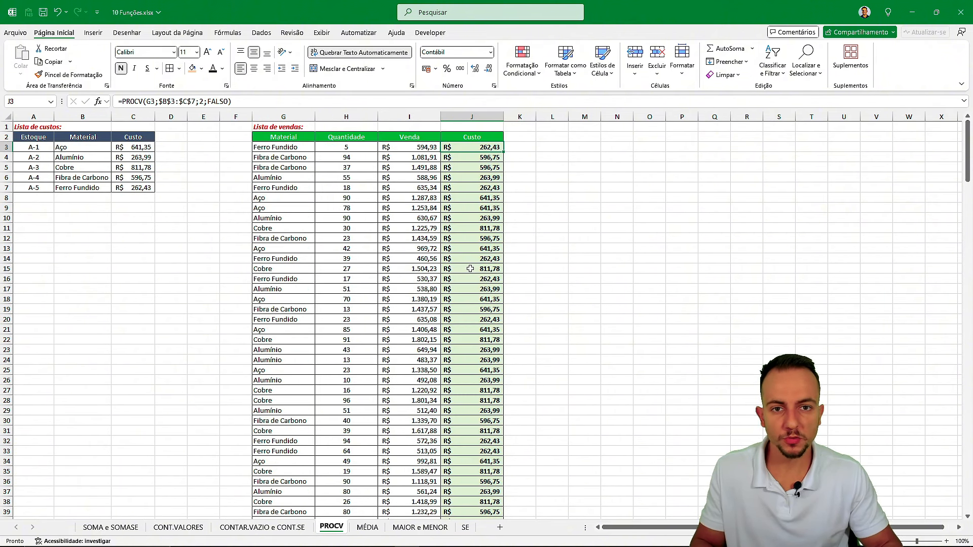
key("ctrl+Page_Up")
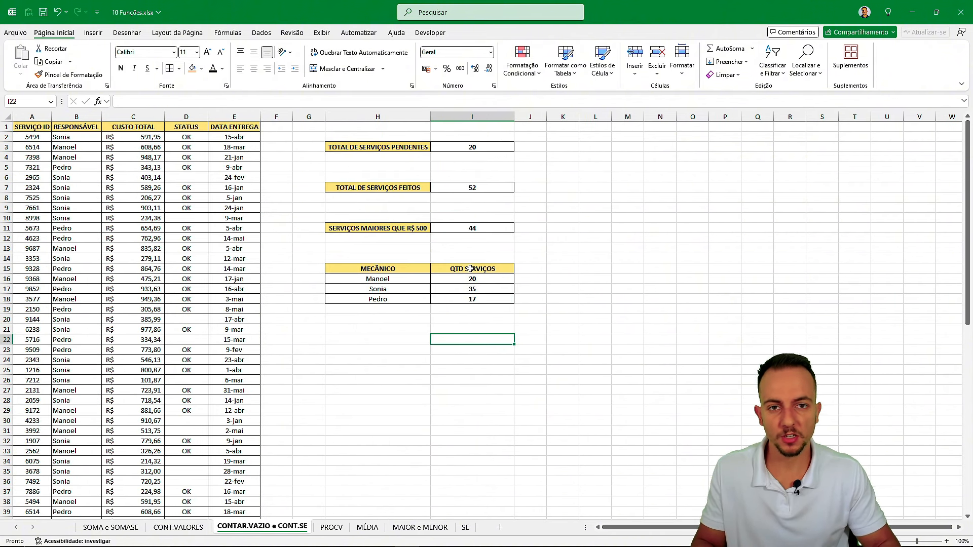
key("ctrl+Page_Up")
key("ctrl+Page_Up")
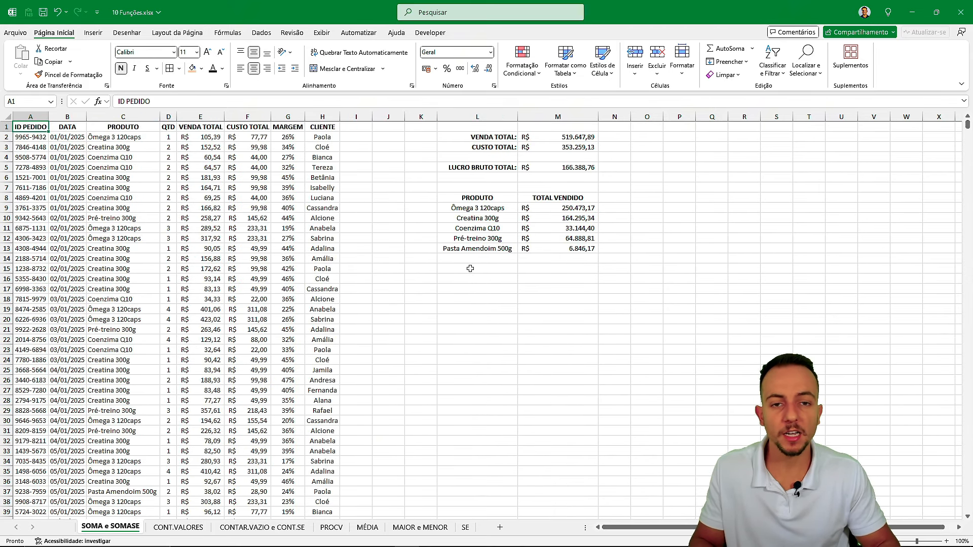
key("ctrl+Page_Down")
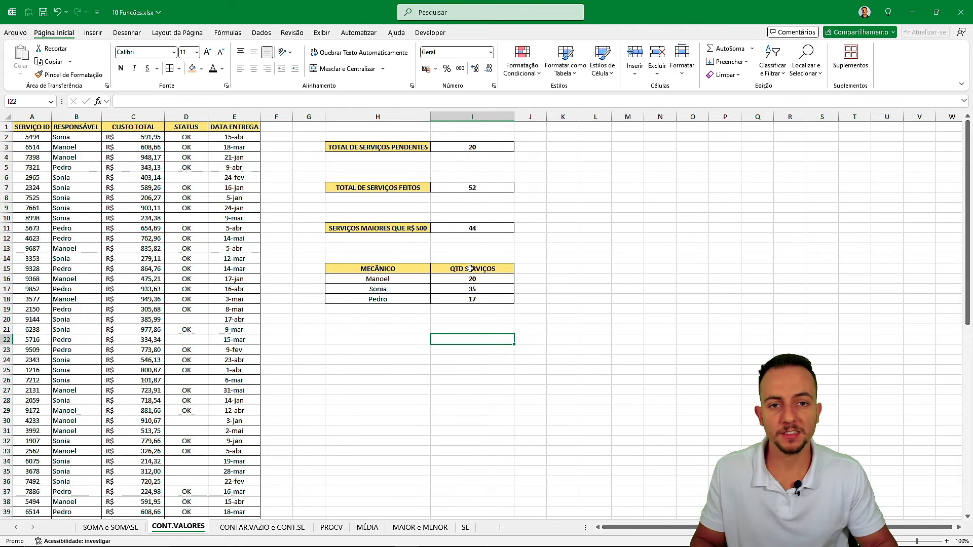
key("ctrl+Page_Down")
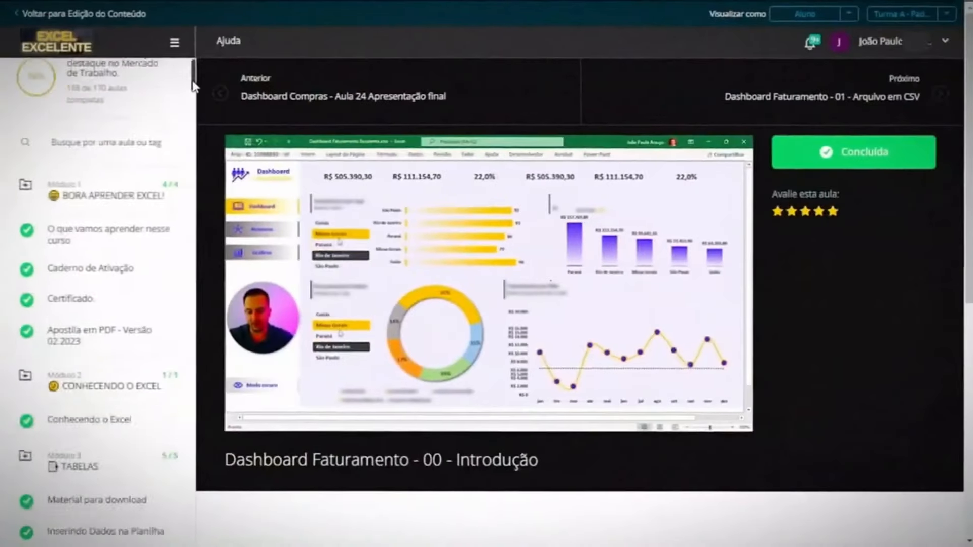
Step: Switch to the Excel Excelente course portal and look through its list of modules and lessons
left_click_drag(190, 81, 187, 317)
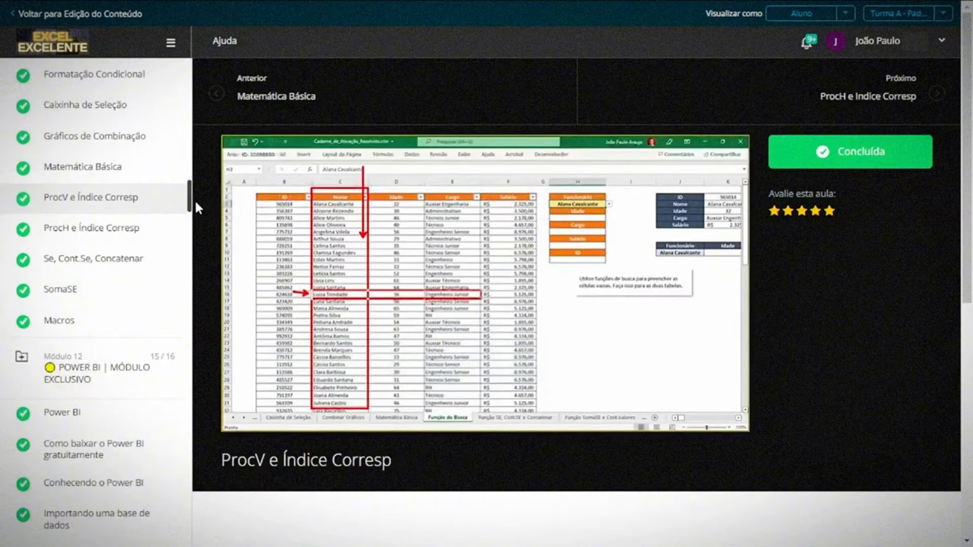
mouse_move(193, 199)
left_mouse_down()
mouse_move(191, 245)
mouse_move(181, 210)
left_mouse_up()
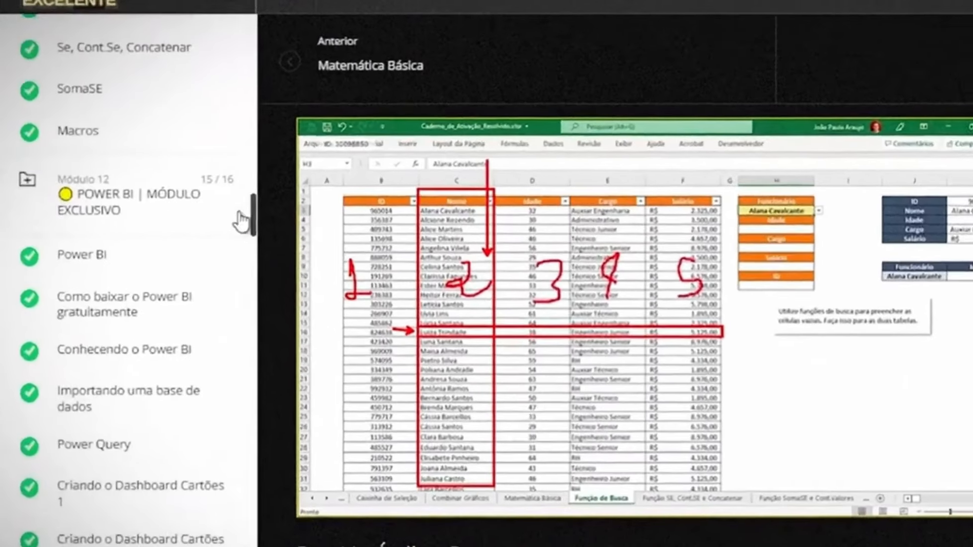
left_click(185, 307)
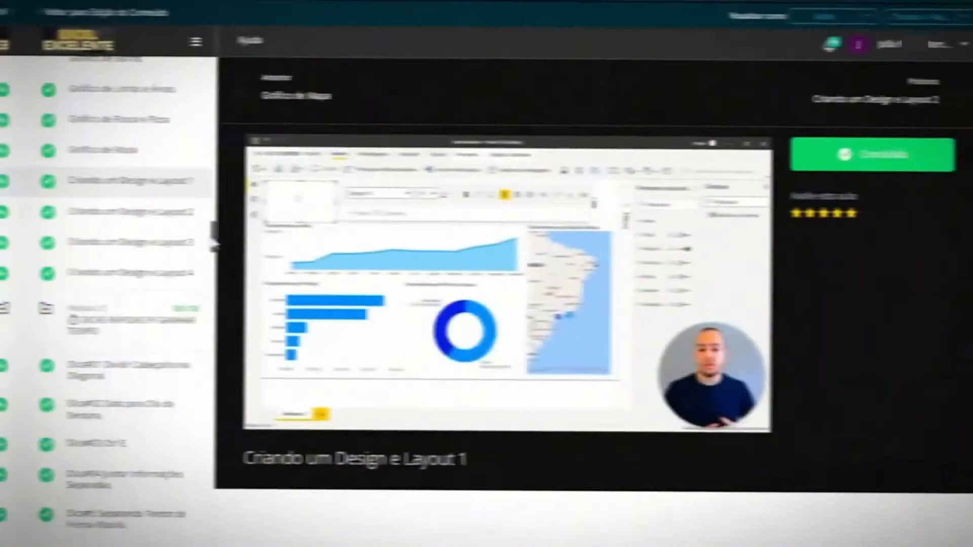
left_click_drag(189, 233, 187, 324)
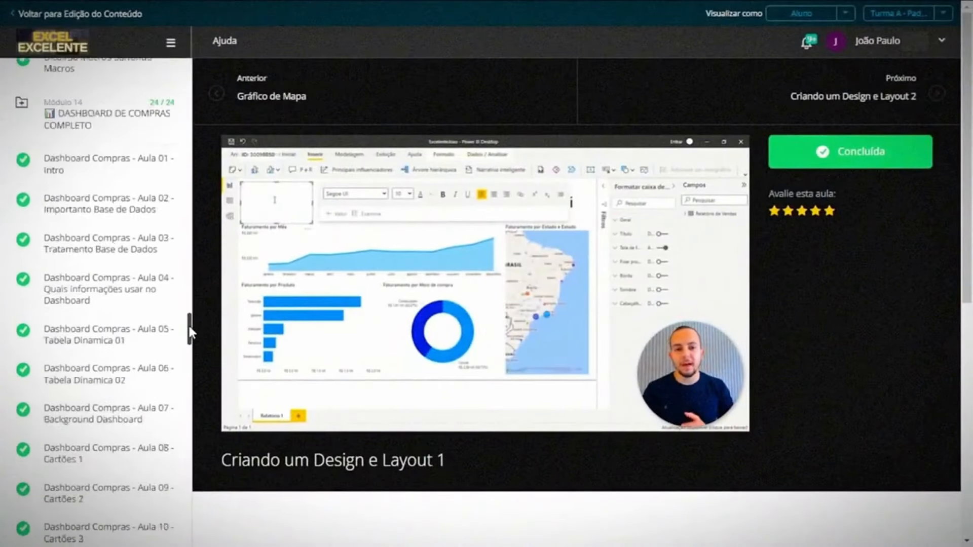